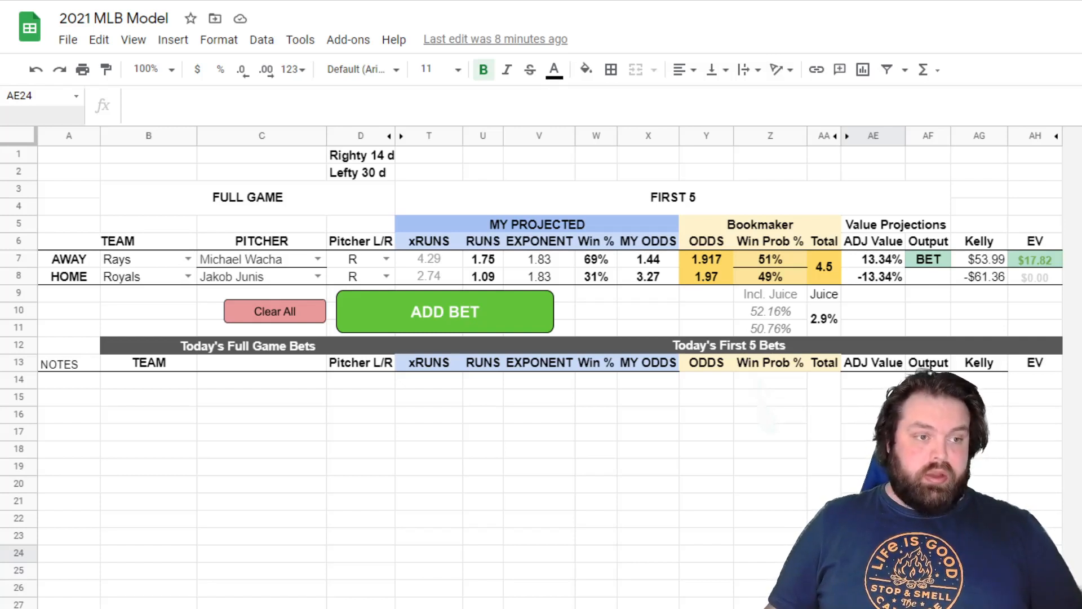
# Examine the away and home teams, pitchers and pitcher handedness in the matchup rows, including the away pitcher's selection list
pyautogui.click(138, 261)
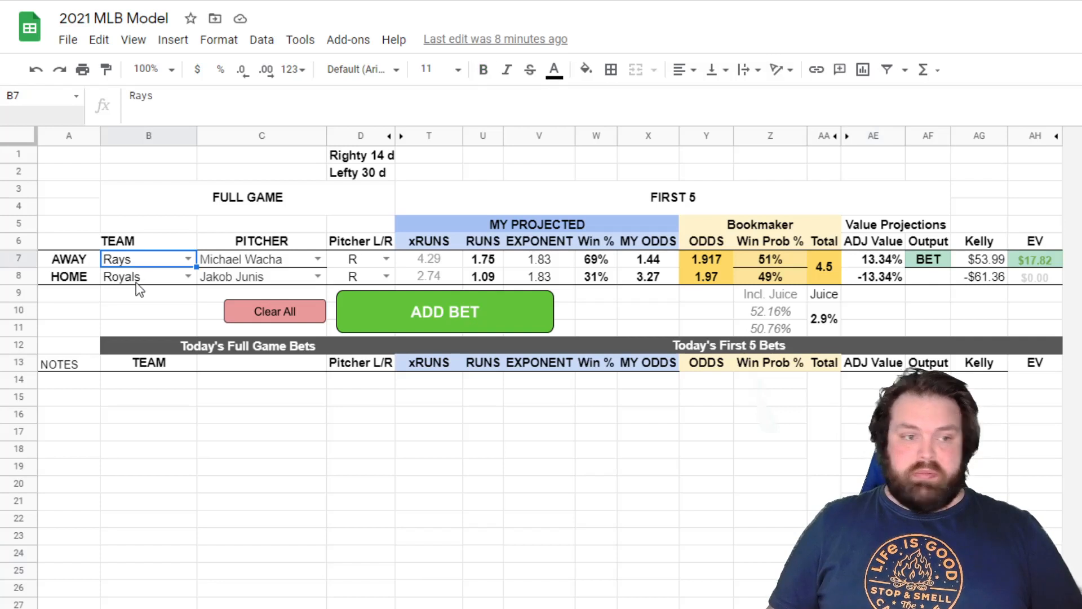
pyautogui.click(149, 277)
pyautogui.click(284, 261)
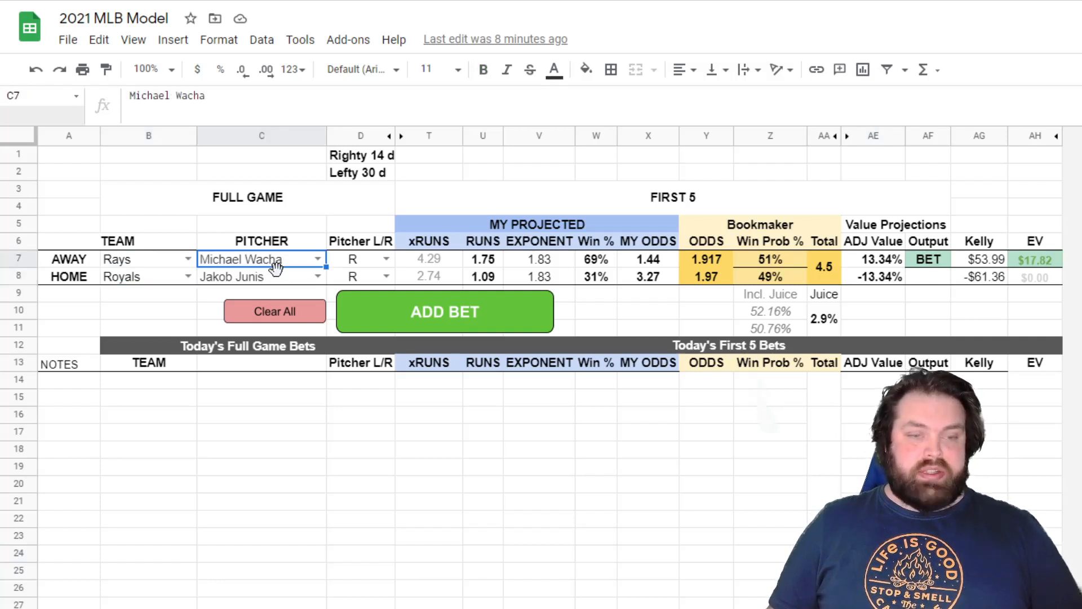
pyautogui.click(274, 279)
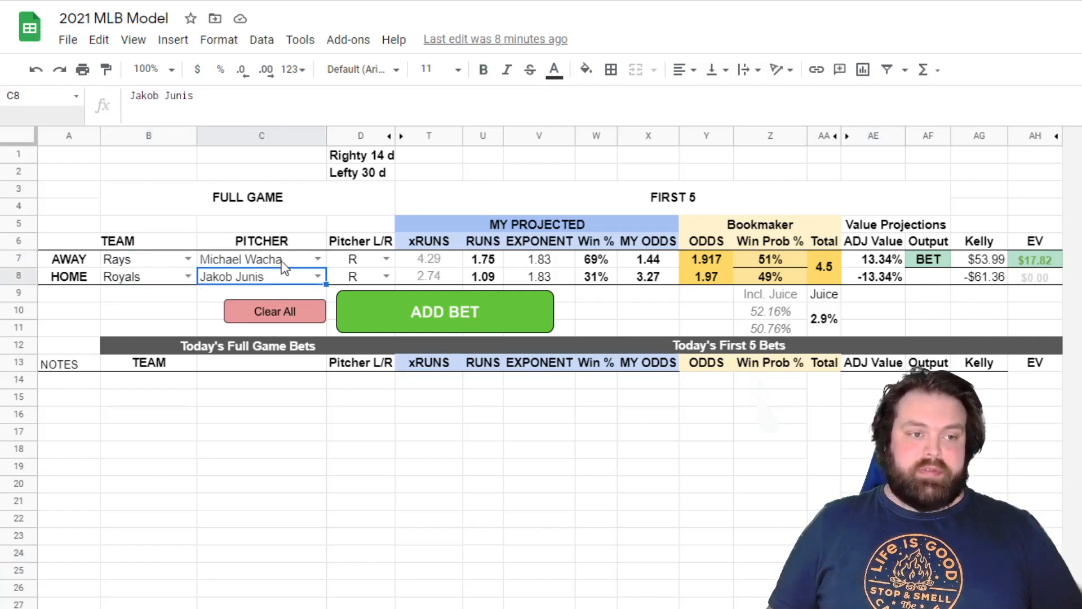
pyautogui.click(316, 259)
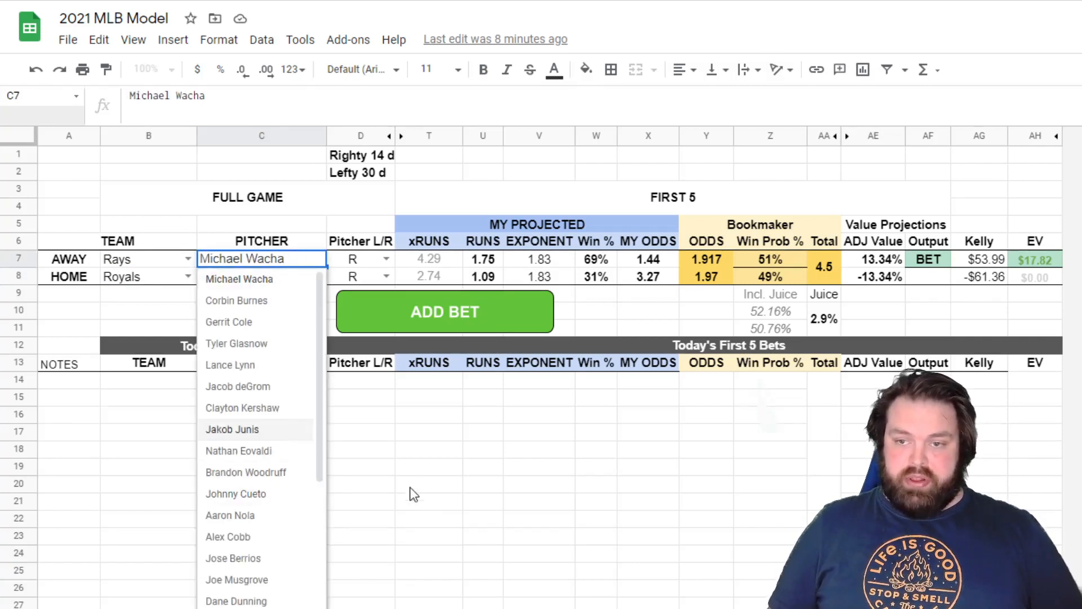
pyautogui.click(445, 448)
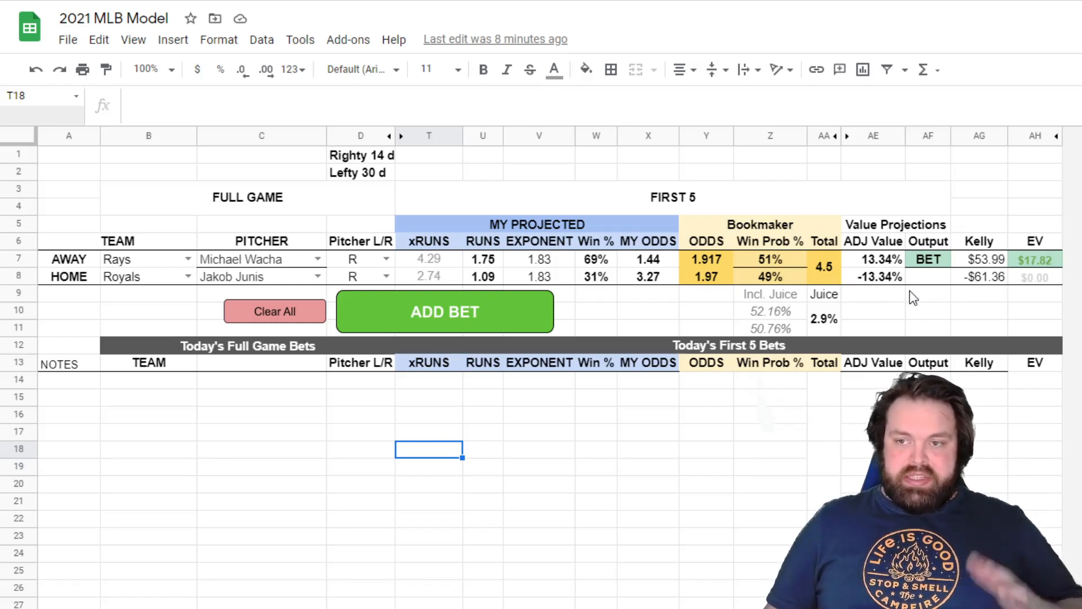
pyautogui.click(156, 258)
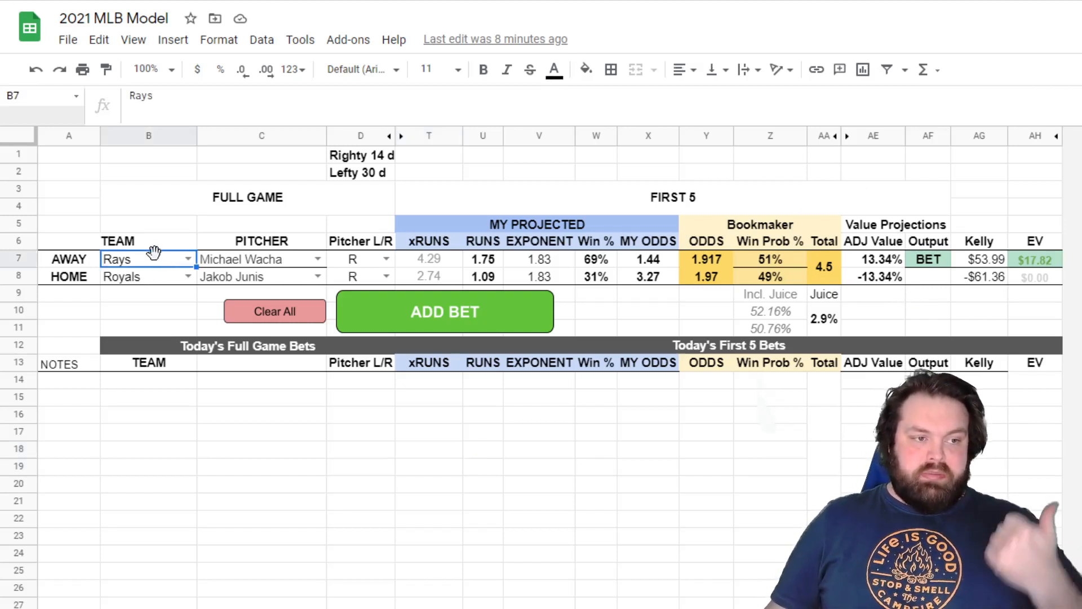
pyautogui.click(278, 260)
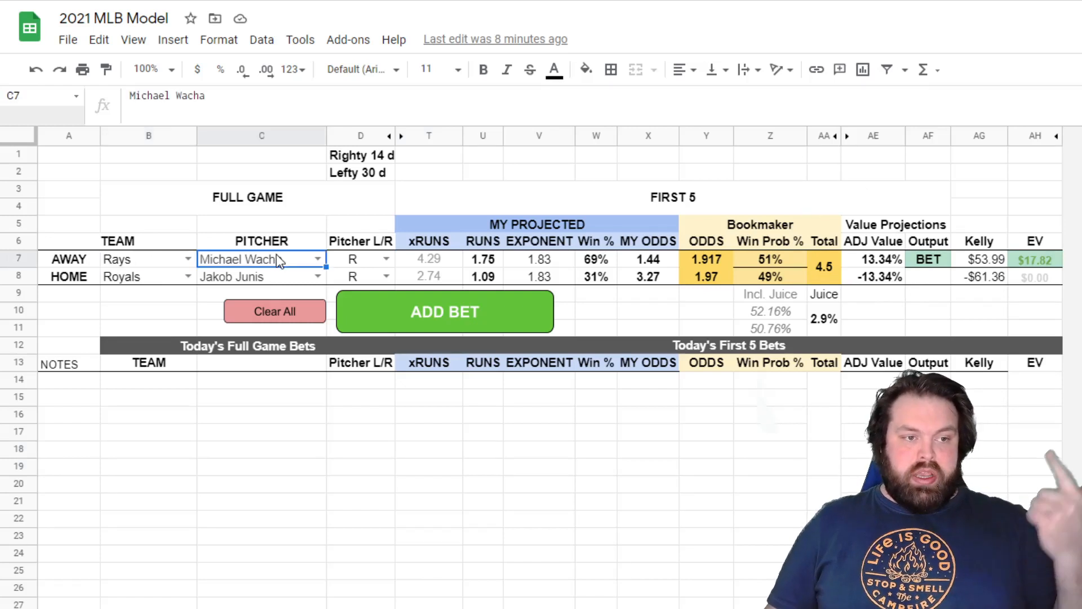
pyautogui.click(367, 261)
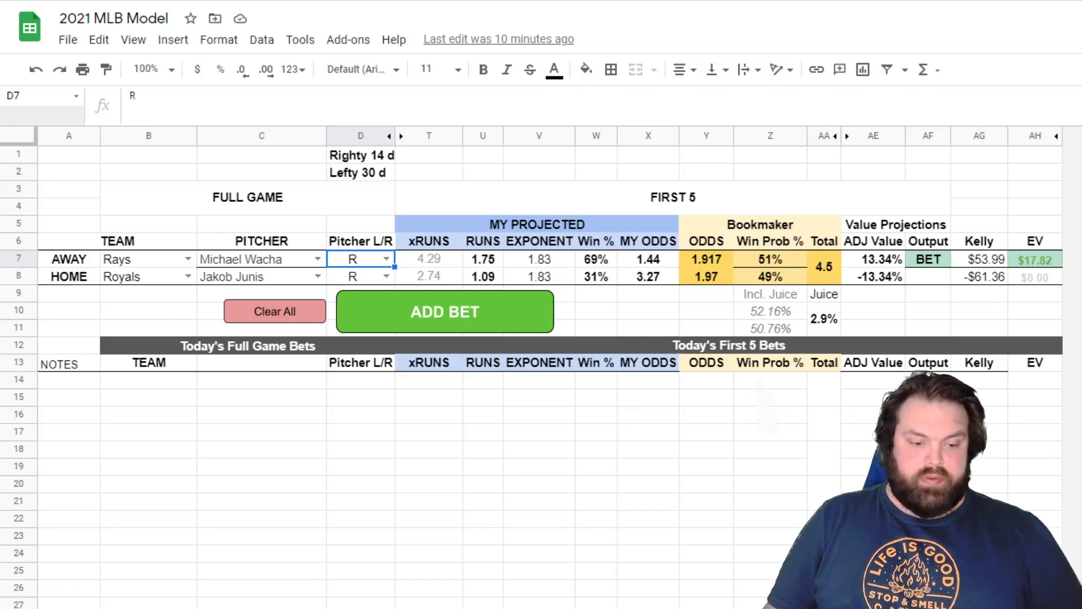
# Open the First 5 Innings sheet and examine its xRUNS, Win % and Total projections, bookmaker odds and bet output
pyautogui.click(242, 608)
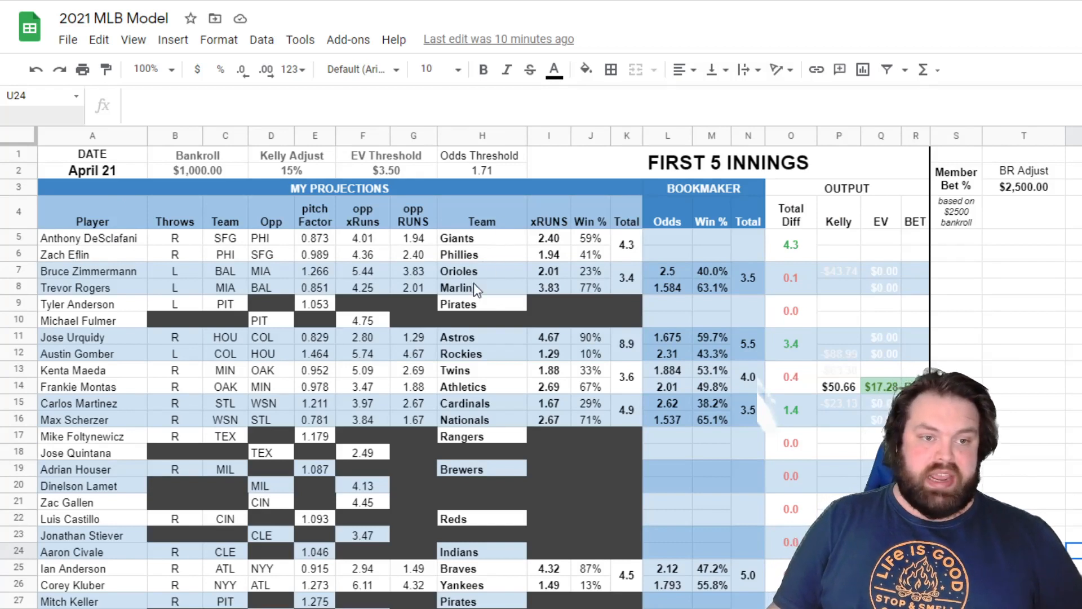
pyautogui.moveTo(547, 211); pyautogui.dragTo(623, 255)
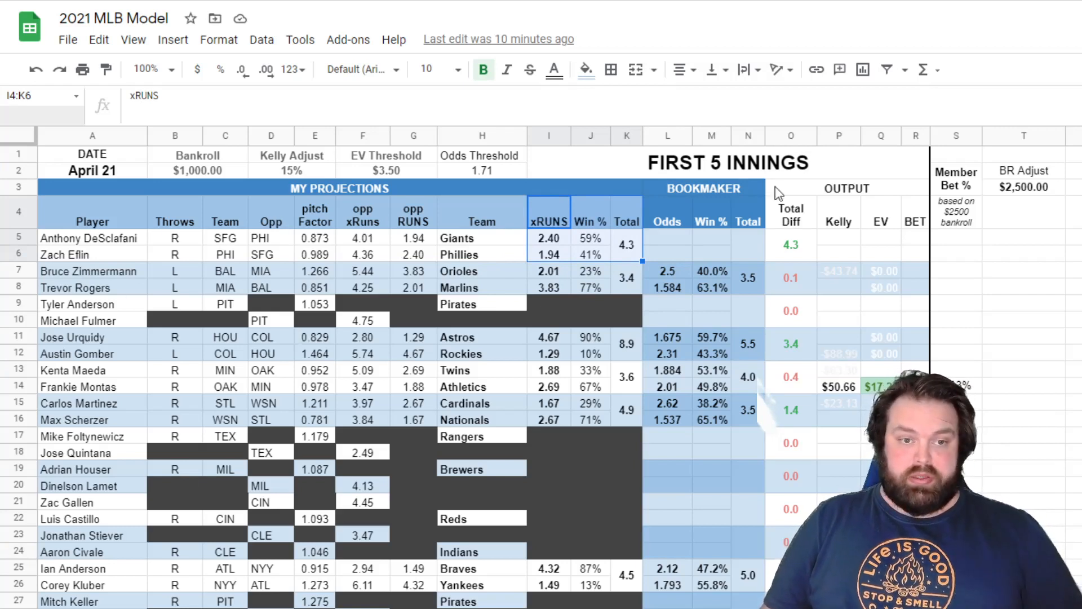
pyautogui.click(680, 268)
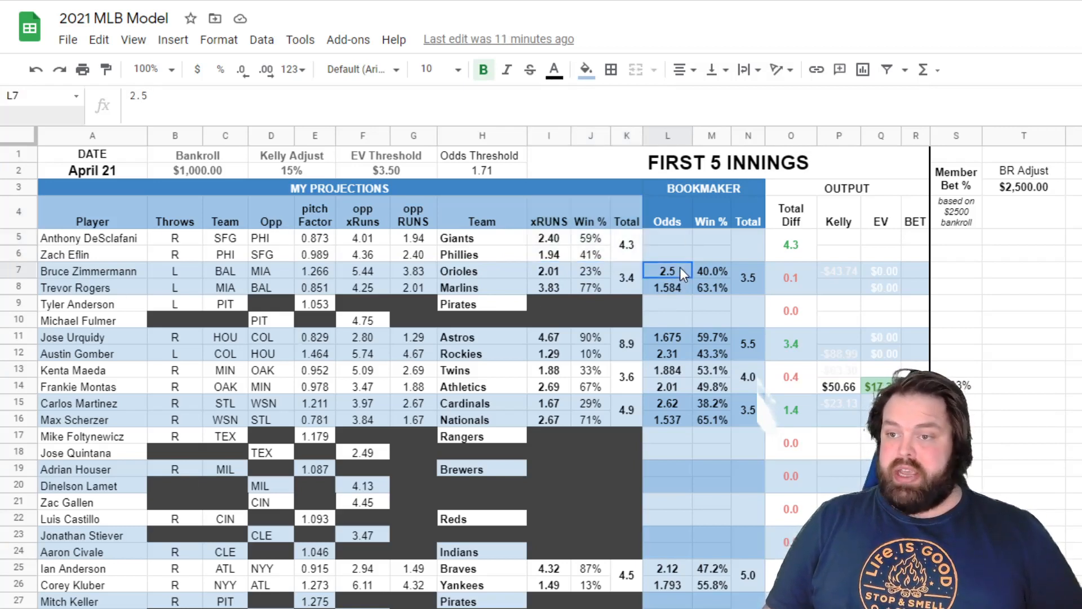
pyautogui.scroll(-2, 806, 288)
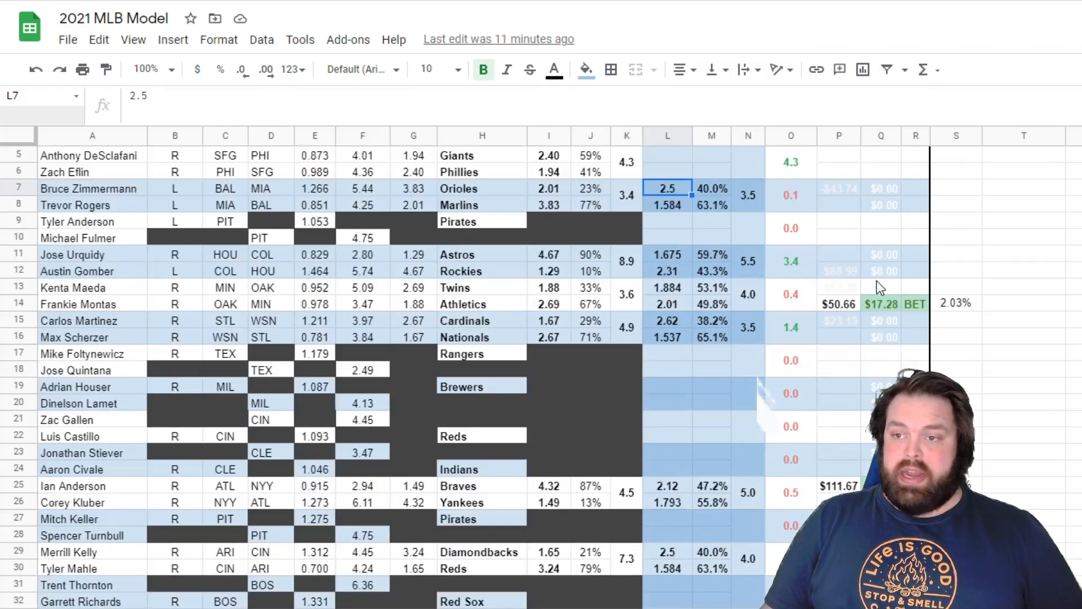
pyautogui.scroll(2, 779, 313)
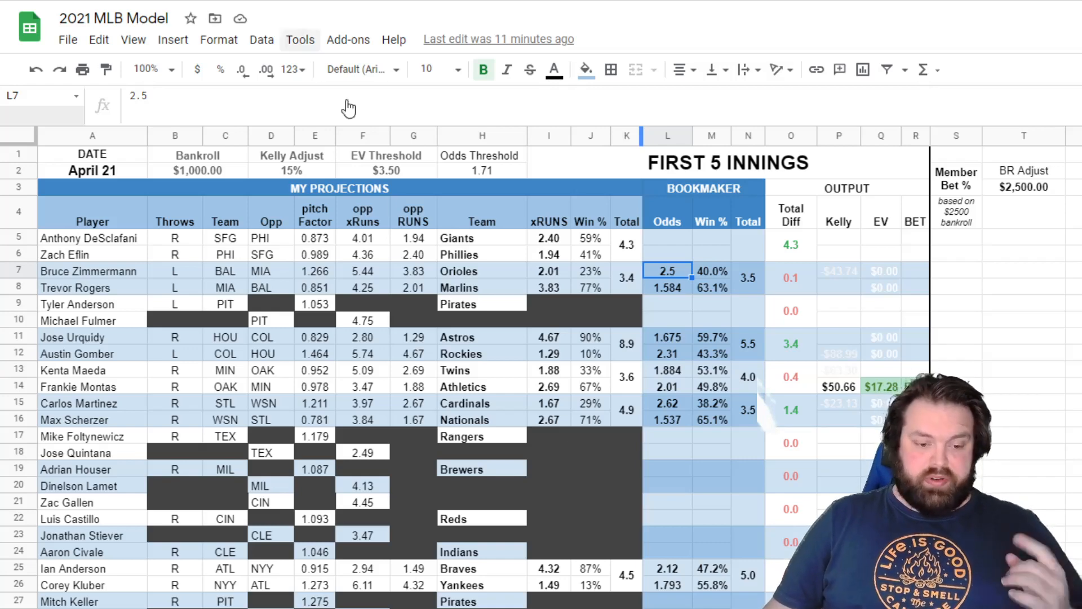
# Open the sheet with the imported FanGraphs pitching table and examine its statistics and the importhtml formula in A4
pyautogui.click(505, 607)
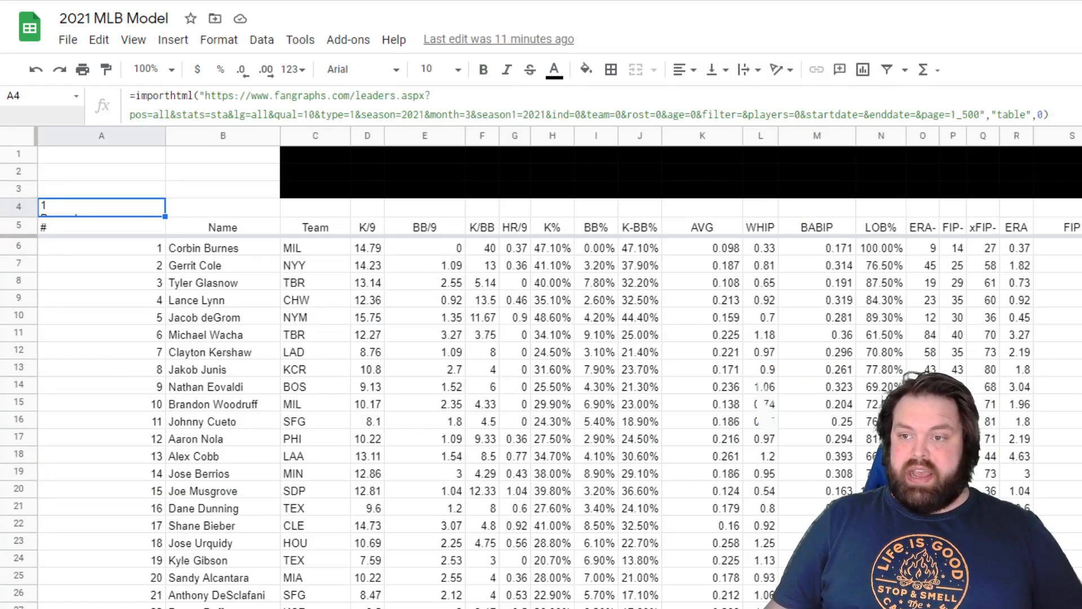
pyautogui.scroll(-1, 490, 419)
pyautogui.scroll(1, 489, 421)
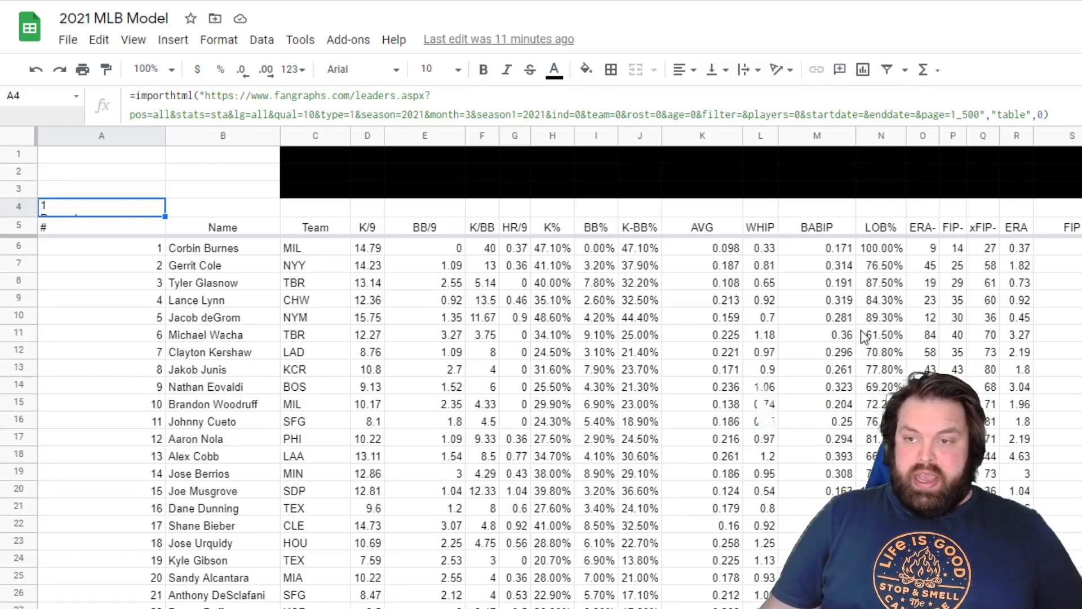
pyautogui.scroll(-5, 840, 347)
pyautogui.scroll(5, 854, 339)
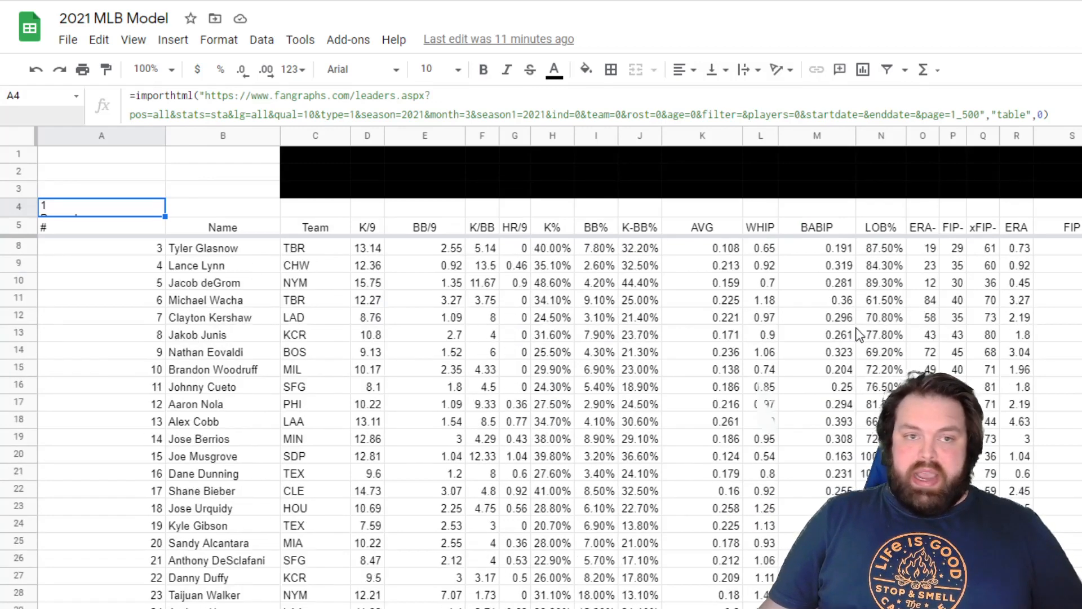
pyautogui.moveTo(416, 122); pyautogui.dragTo(419, 113)
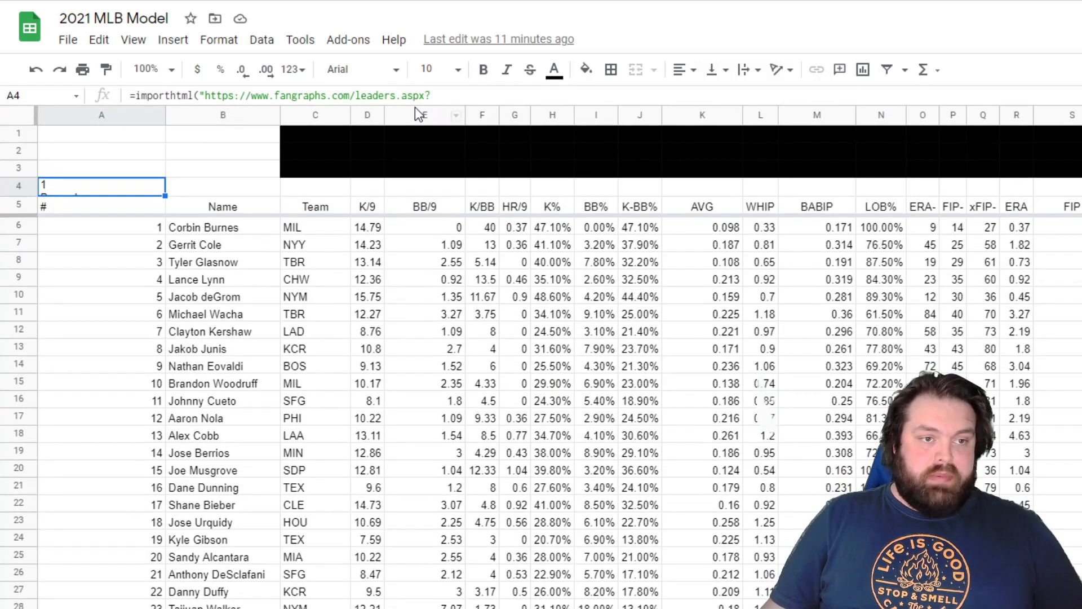
# Switch to the FanGraphs starting pitcher leaderboard and choose 10 as the minimum innings pitched
pyautogui.hotkey('ctrl', 'Tab')
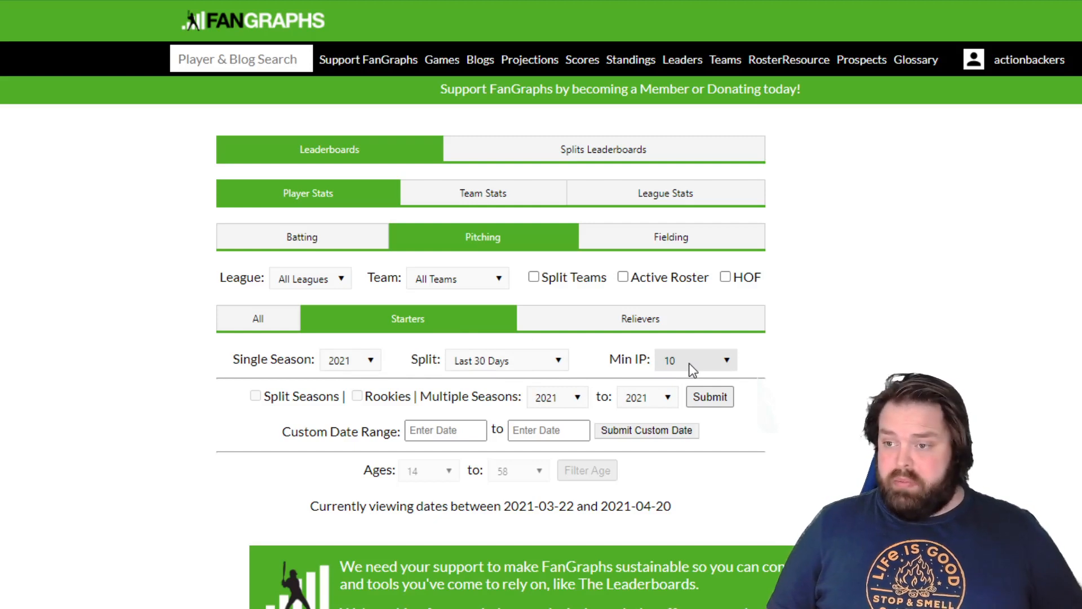
pyautogui.click(729, 361)
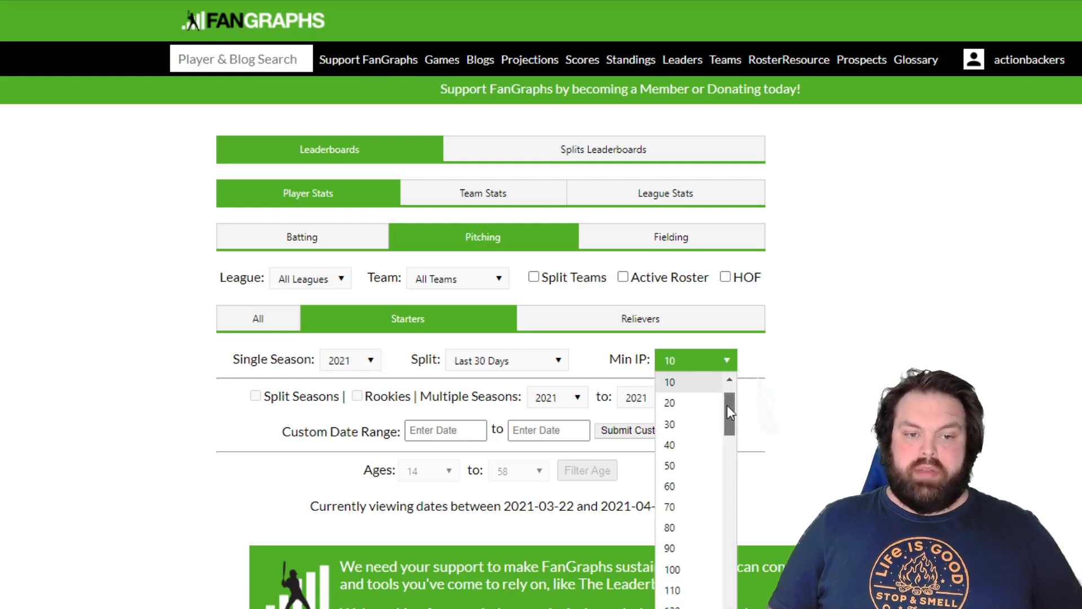
pyautogui.scroll(2, 716, 394)
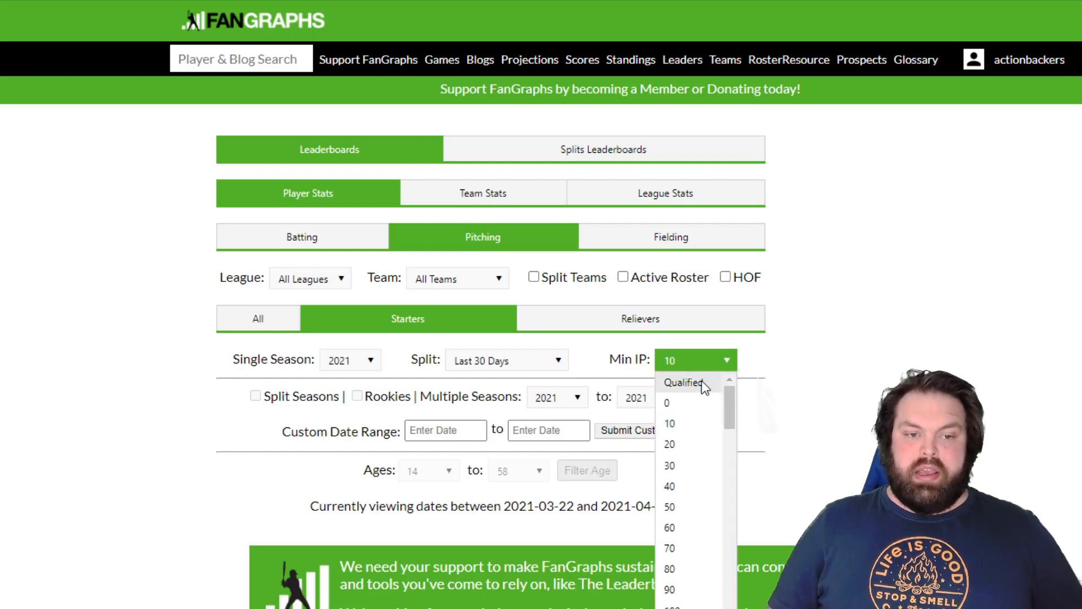
pyautogui.click(701, 425)
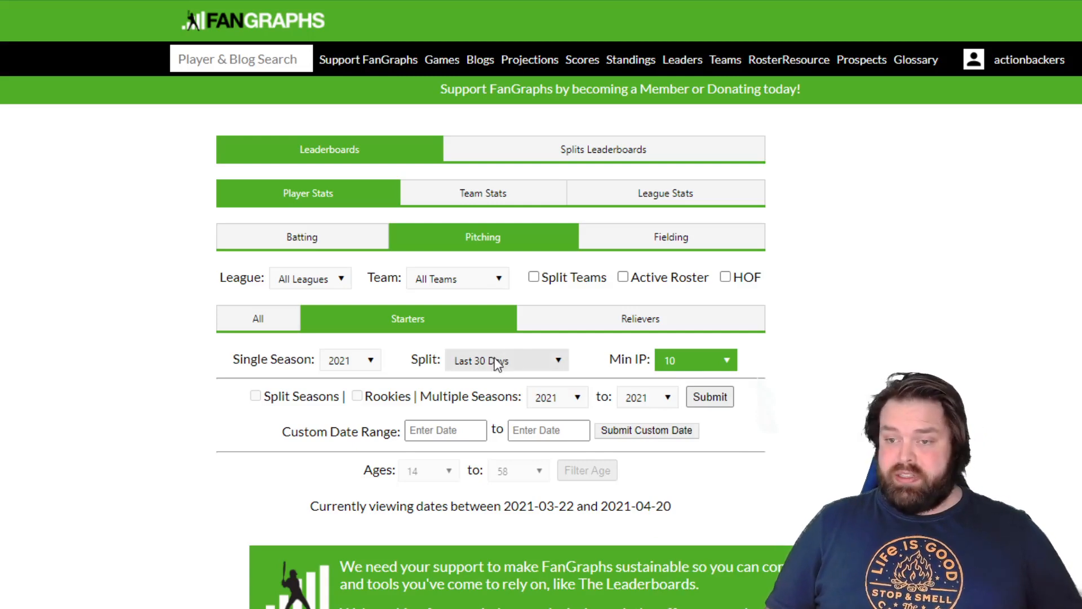
# Set the page size of the Advanced pitching statistics table to 50
pyautogui.scroll(-10, 1072, 490)
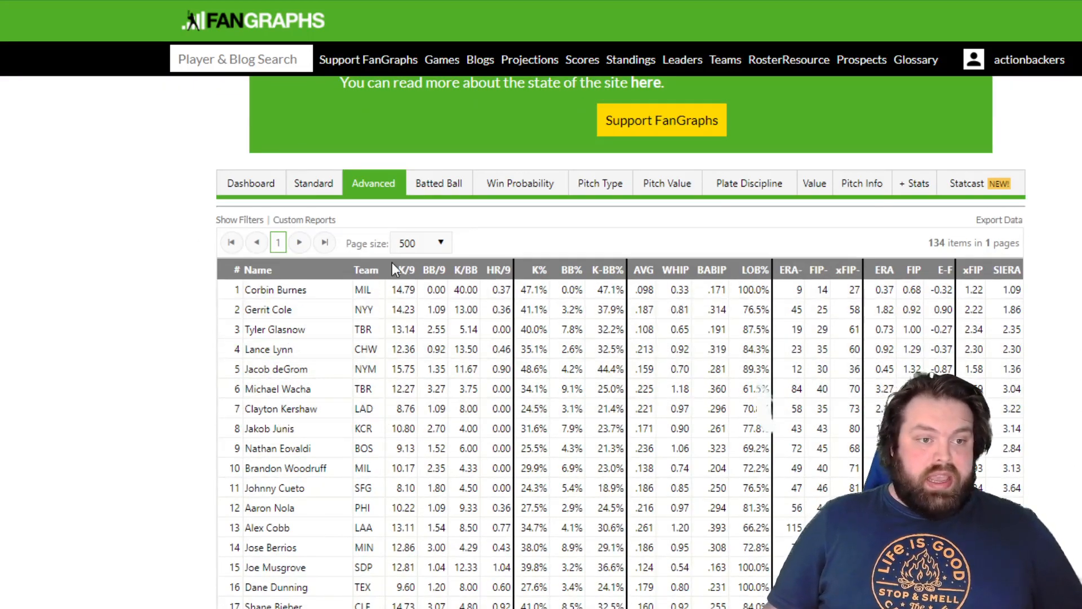
pyautogui.scroll(1, 395, 265)
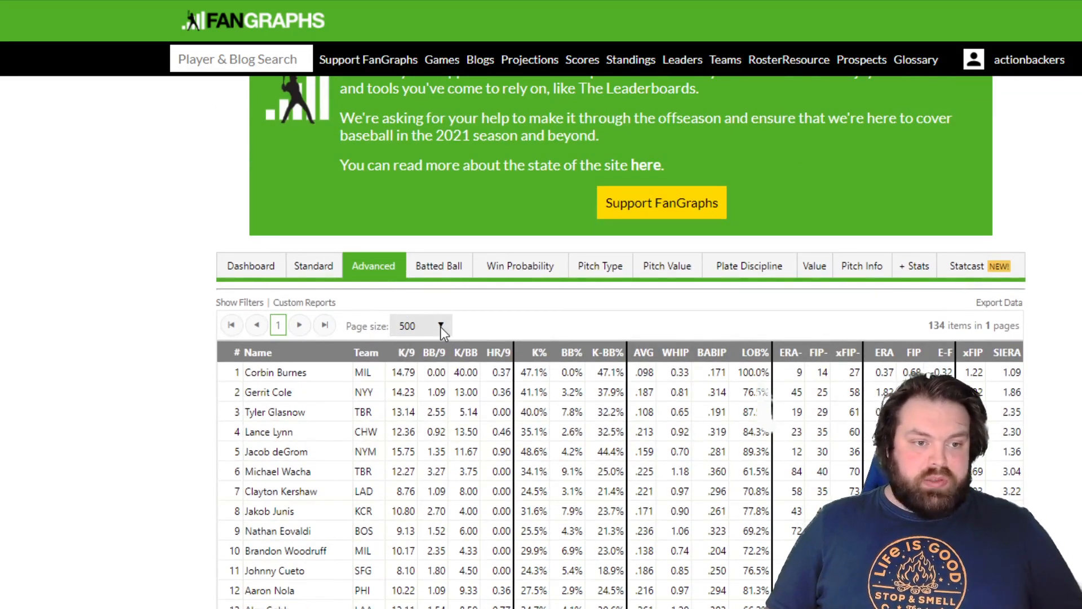
pyautogui.click(441, 326)
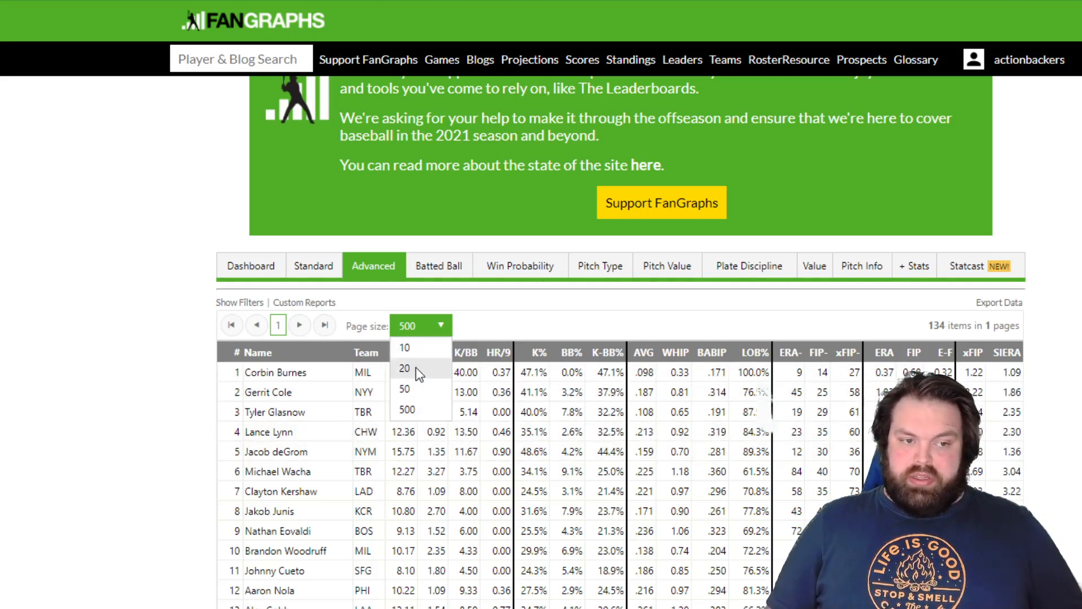
pyautogui.click(419, 390)
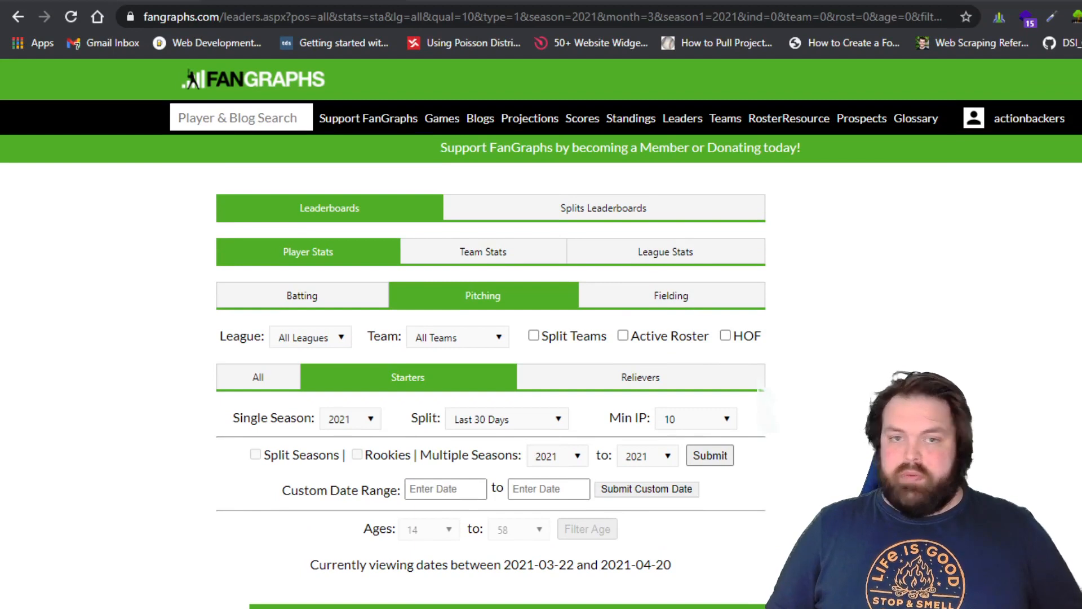
# Change the page parameter at the end of the leaderboard URL to page=1_500 and load the page
pyautogui.moveTo(924, 17); pyautogui.dragTo(893, 18)
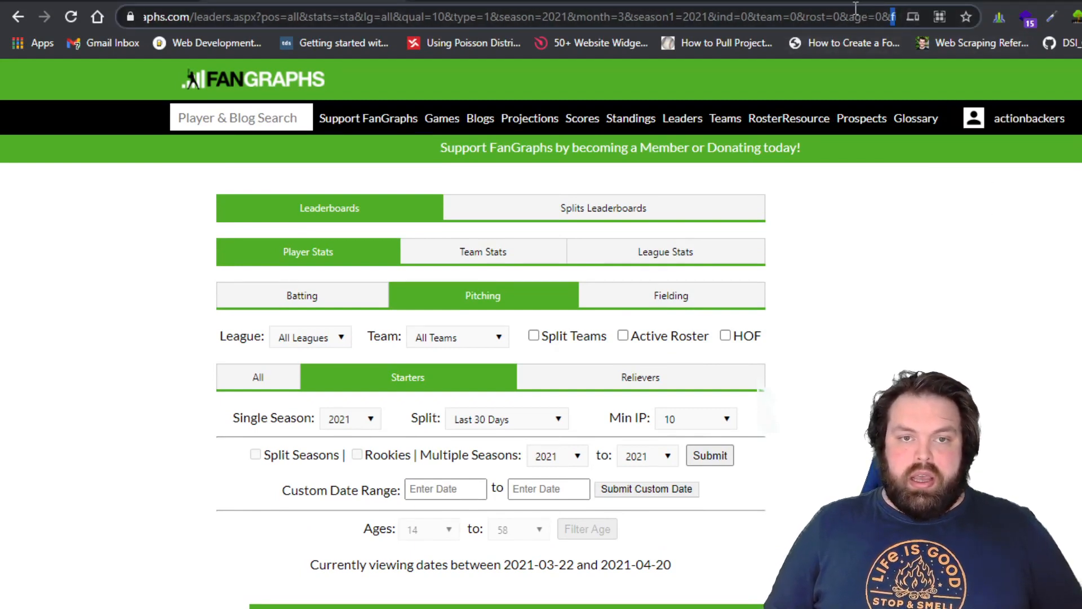
pyautogui.press('Right')
pyautogui.press('Right')
pyautogui.press('Right')
pyautogui.press('Right')
pyautogui.press('Right')
pyautogui.press('Right')
pyautogui.press('Right')
pyautogui.press('Right')
pyautogui.press('Right')
pyautogui.press('Right')
pyautogui.press('Right')
pyautogui.press('Right')
pyautogui.press('Right')
pyautogui.press('Right')
pyautogui.press('Right')
pyautogui.press('Right')
pyautogui.press('Right')
pyautogui.press('Right')
pyautogui.press('Right')
pyautogui.press('Right')
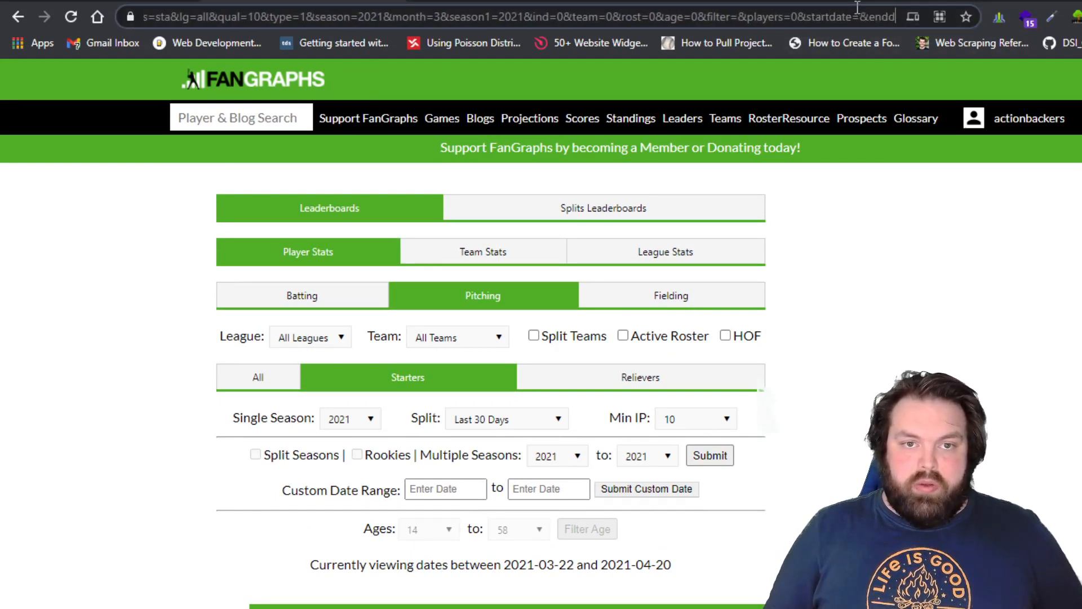
pyautogui.press('Right')
pyautogui.press('Right')
pyautogui.press('Right')
pyautogui.press('Right')
pyautogui.press('Right')
pyautogui.press('Right')
pyautogui.press('Right')
pyautogui.press('Right')
pyautogui.press('Right')
pyautogui.press('Right')
pyautogui.press('Right')
pyautogui.press('Right')
pyautogui.press('Right')
pyautogui.press('Right')
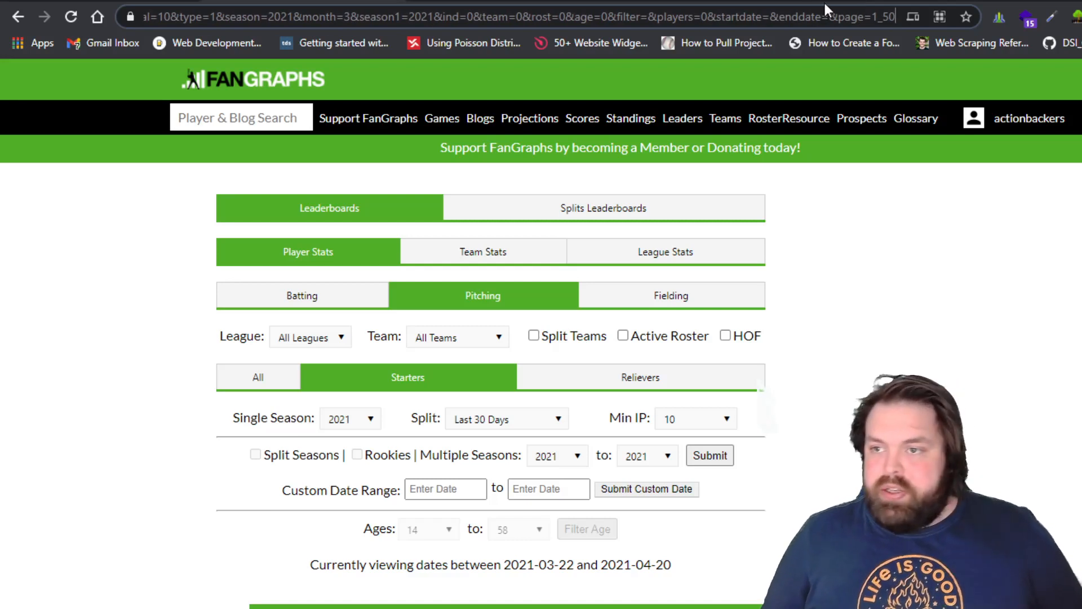
pyautogui.moveTo(837, 18); pyautogui.dragTo(900, 17)
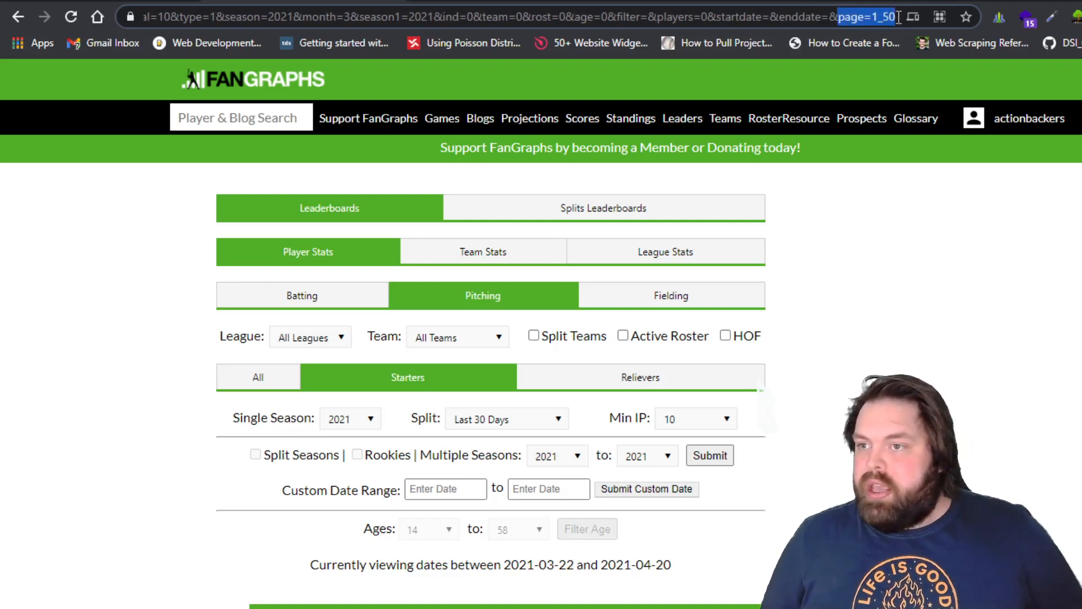
pyautogui.click(895, 15)
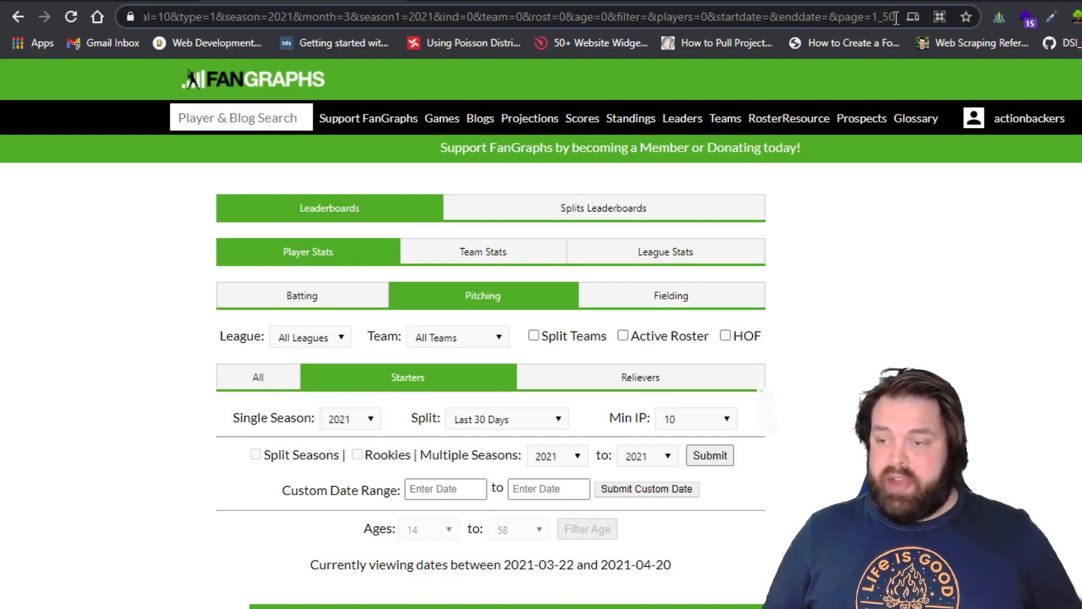
pyautogui.write('0')
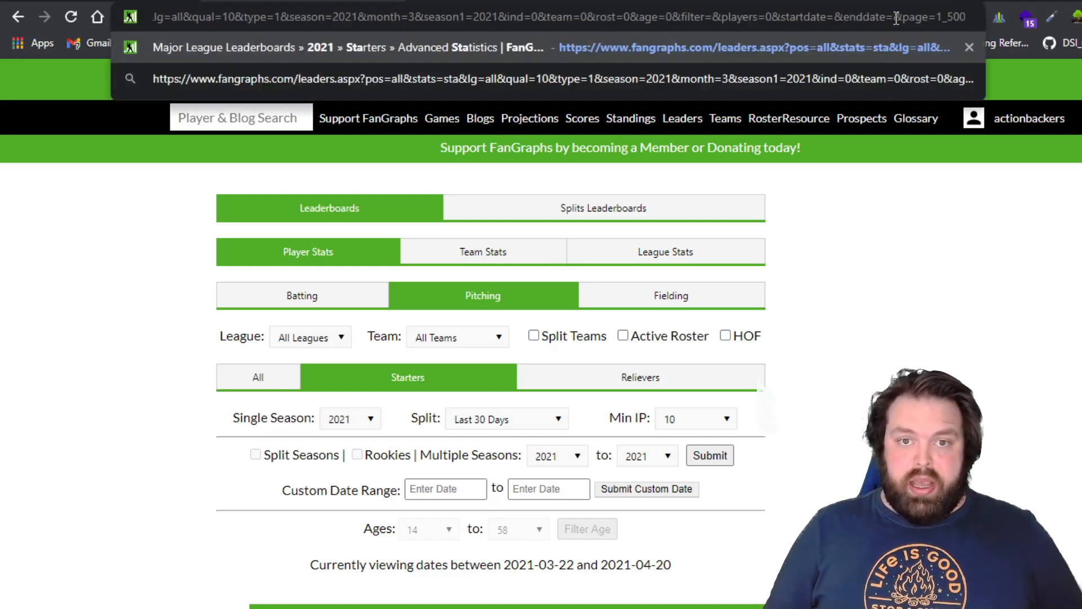
pyautogui.press('Return')
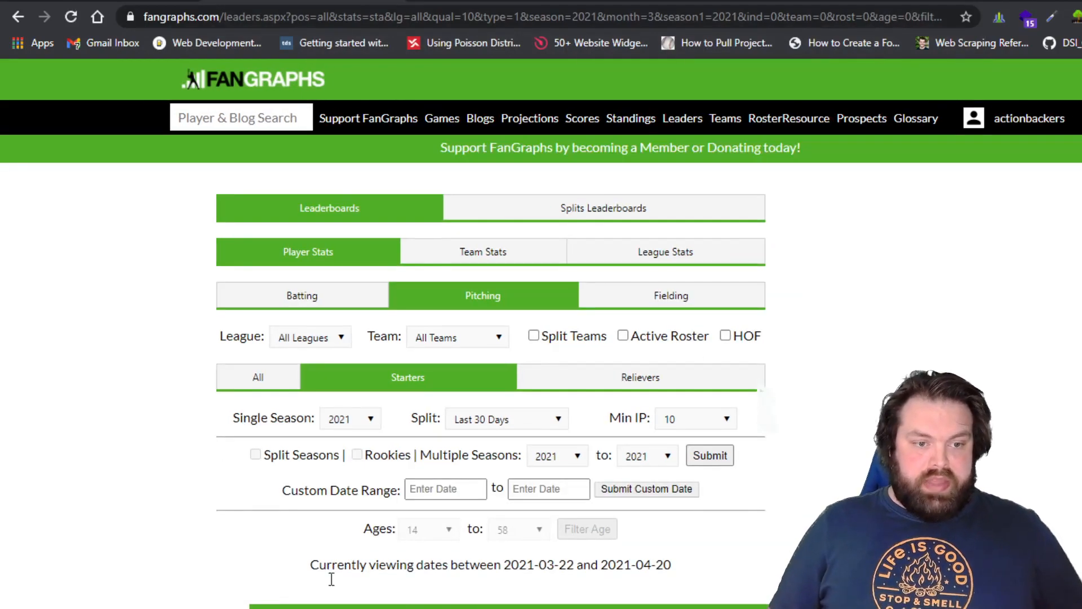
# Look through the reloaded Advanced pitching table to check that it lists more than 50 starters, and return to the filters
pyautogui.scroll(-10, 330, 579)
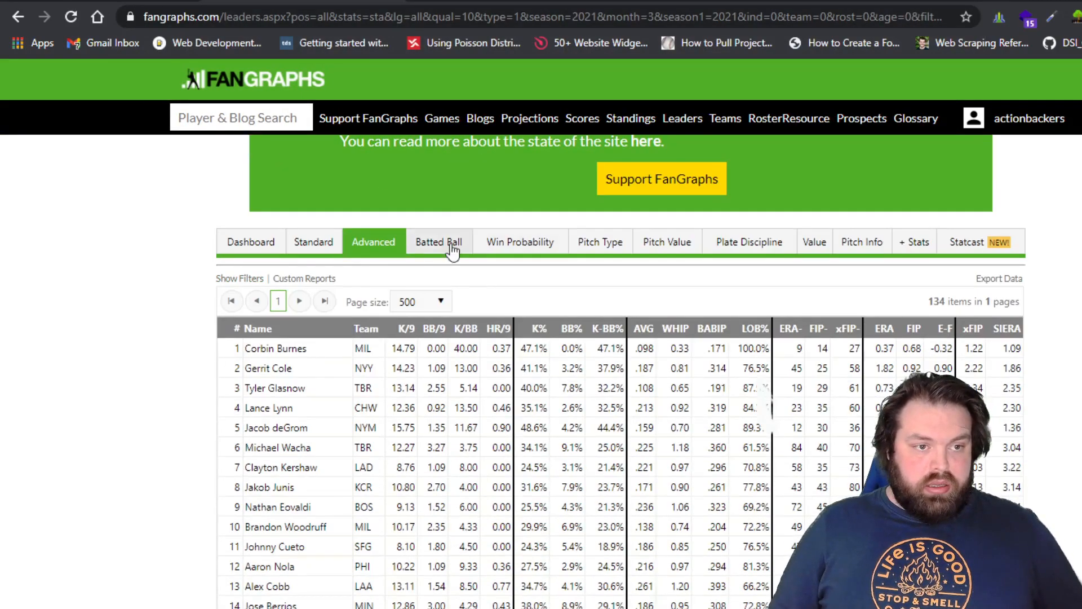
pyautogui.scroll(-8, 451, 564)
pyautogui.scroll(-8, 451, 581)
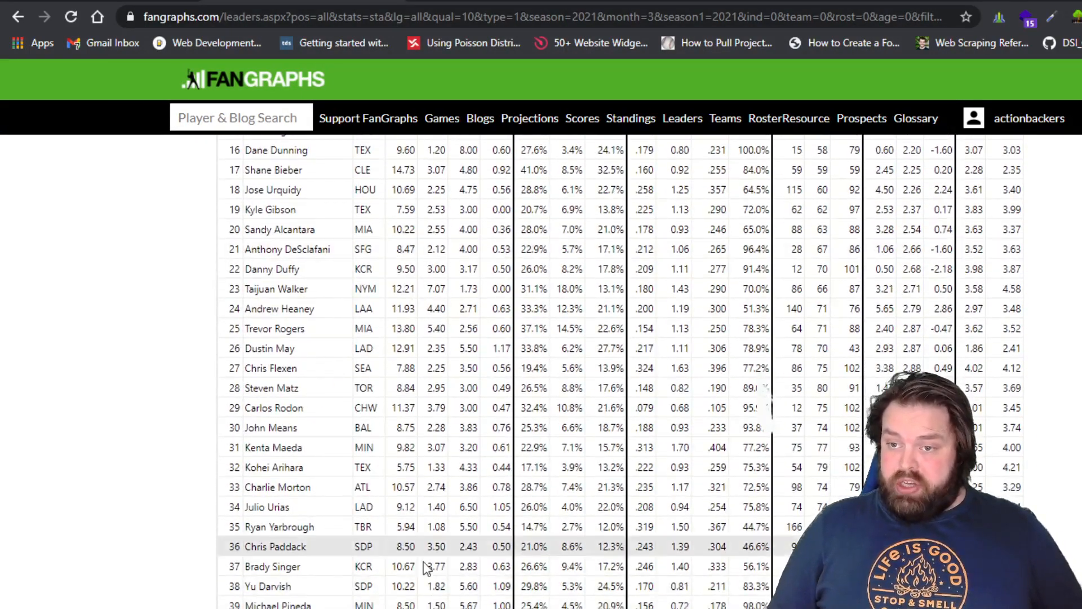
pyautogui.scroll(20, 451, 582)
pyautogui.scroll(3, 797, 367)
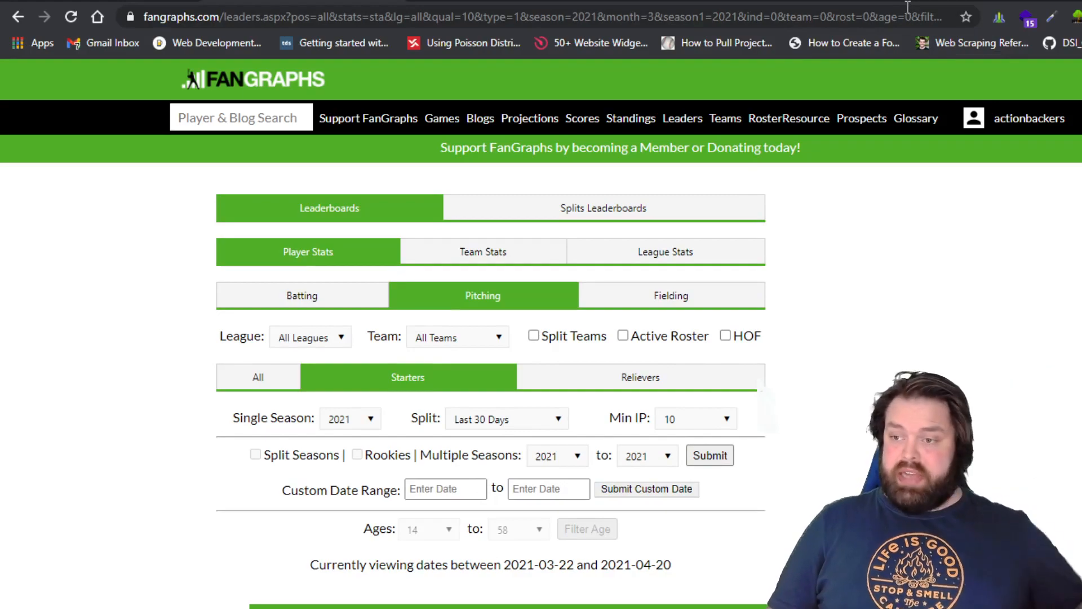
# Compare the FanGraphs Advanced pitching table with the first imported pitcher rows in the 2021 MLB Model spreadsheet
pyautogui.scroll(-20, 829, 149)
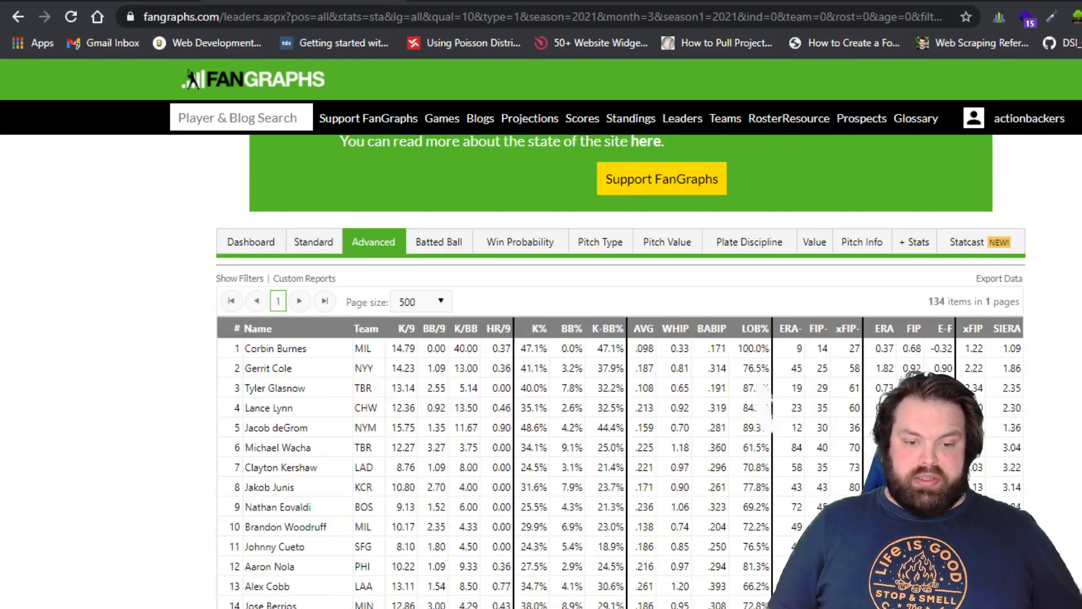
pyautogui.scroll(20, 490, 492)
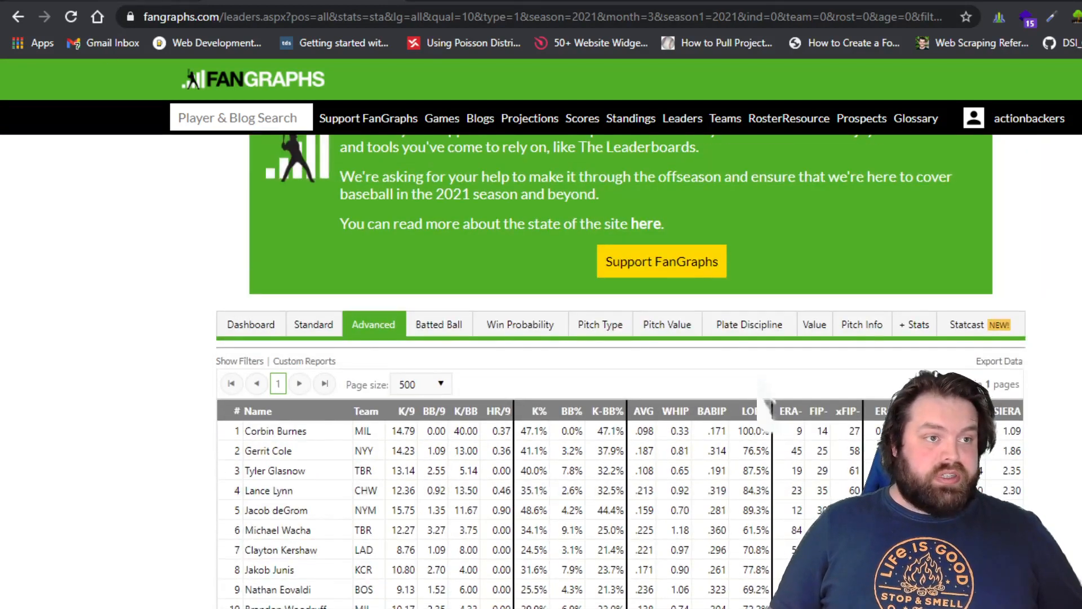
pyautogui.click(119, 2)
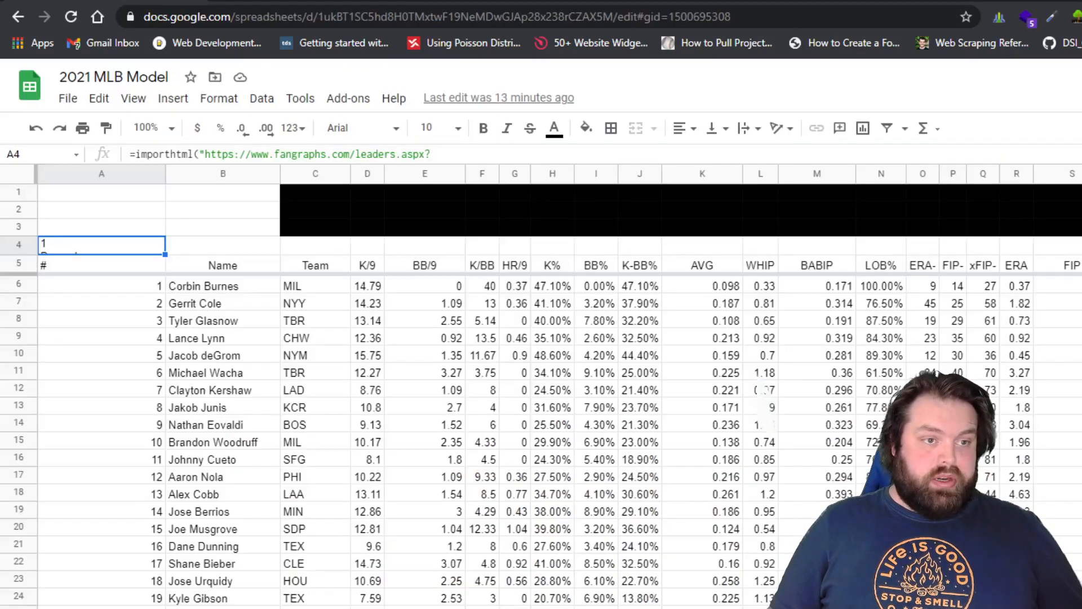
pyautogui.click(100, 265)
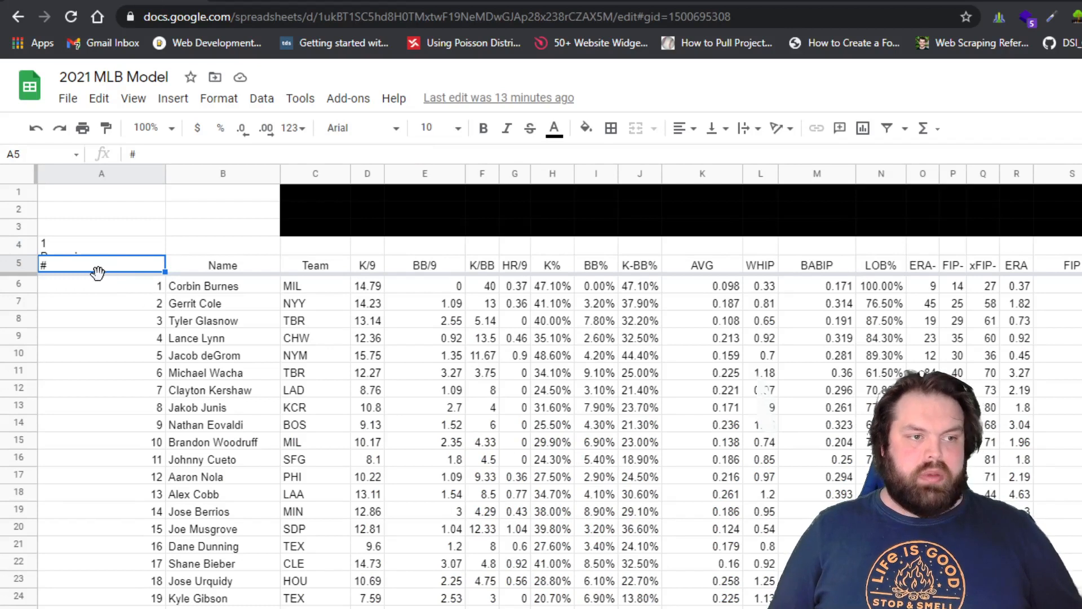
pyautogui.press('Down')
pyautogui.press('Down')
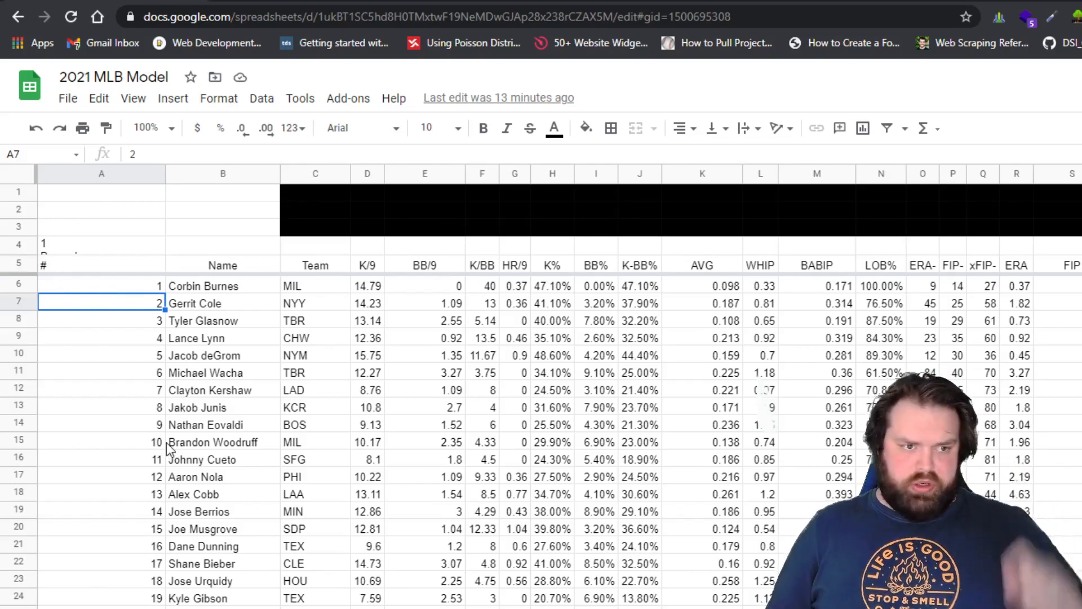
# Look through the imported pitcher list down to the page-size text below its last row, and return to the first row
pyautogui.scroll(-12, 164, 461)
pyautogui.scroll(-20, 165, 461)
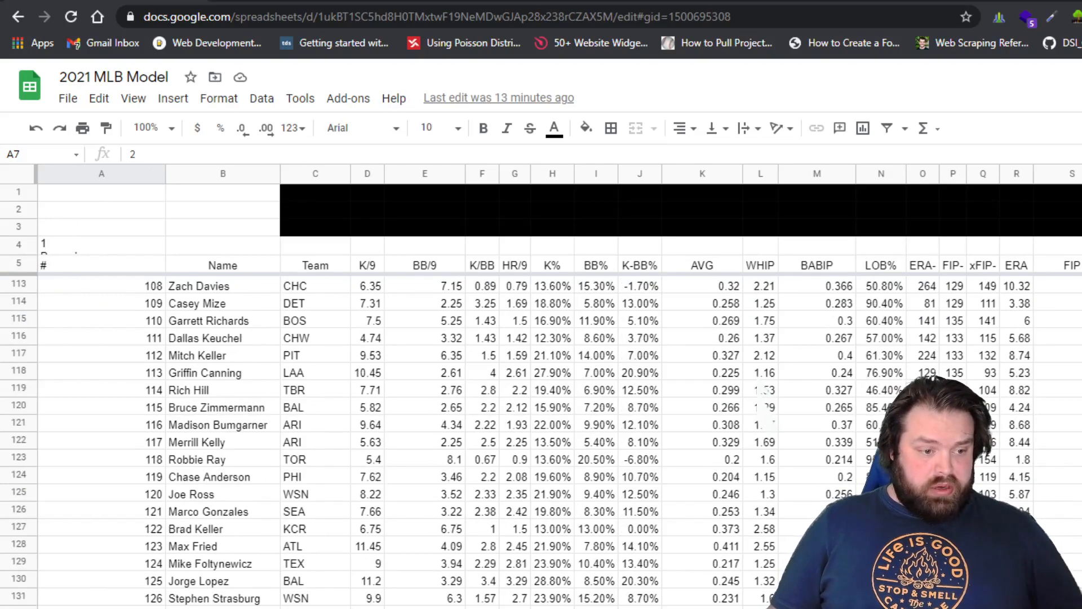
pyautogui.scroll(-1, 541, 440)
pyautogui.scroll(-1, 541, 440)
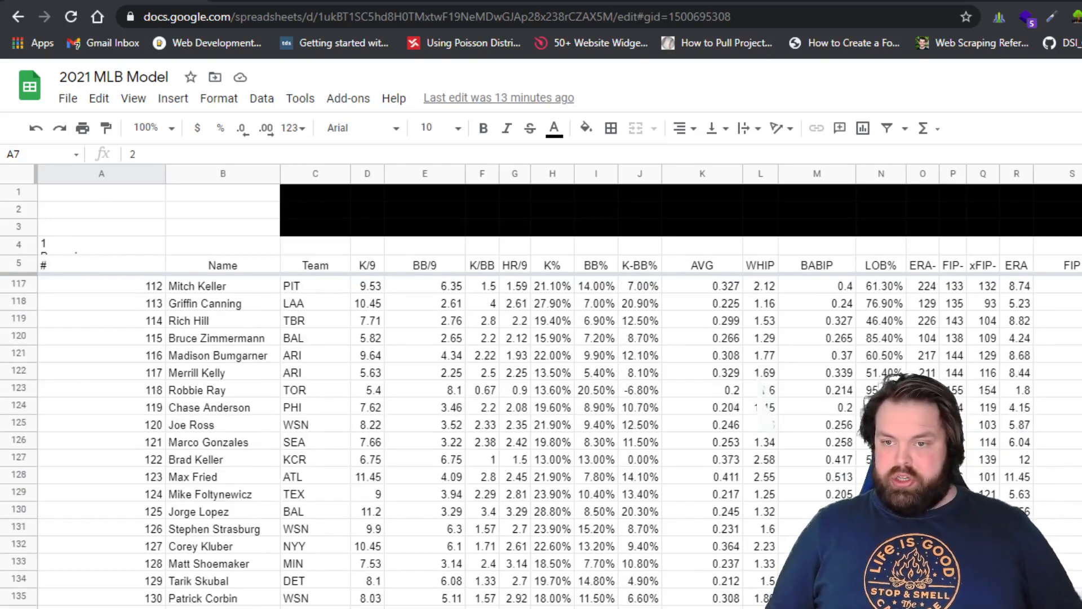
pyautogui.scroll(-5, 570, 495)
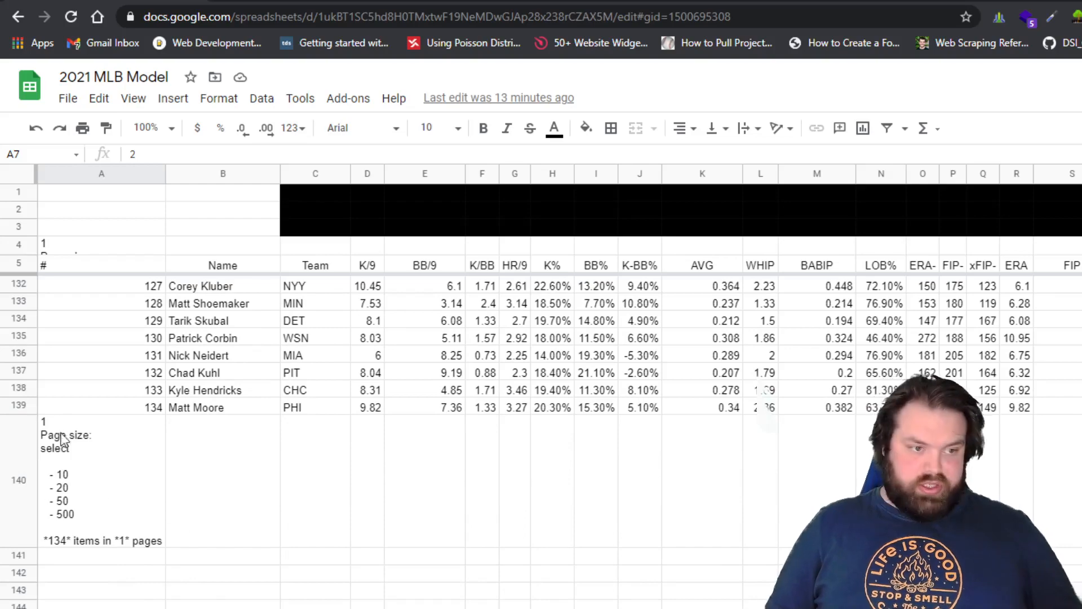
pyautogui.scroll(20, 658, 531)
pyautogui.scroll(20, 626, 589)
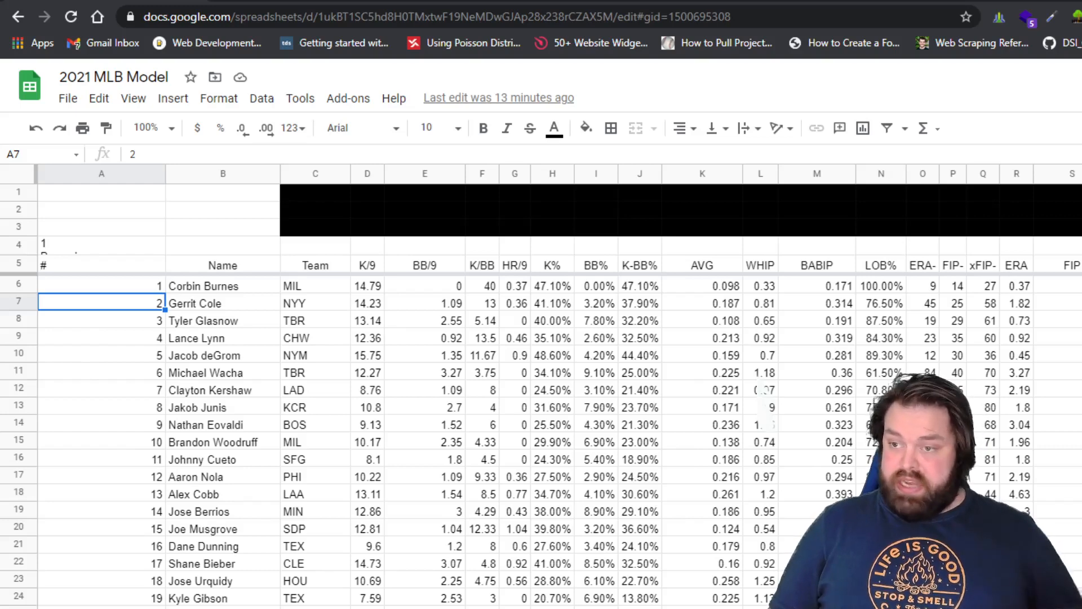
# Examine the FIP, SIERA, exERA and pitchFactor columns of the imported pitcher data, and return to the first columns
pyautogui.hscroll(2, 541, 383)
pyautogui.hscroll(3, 541, 384)
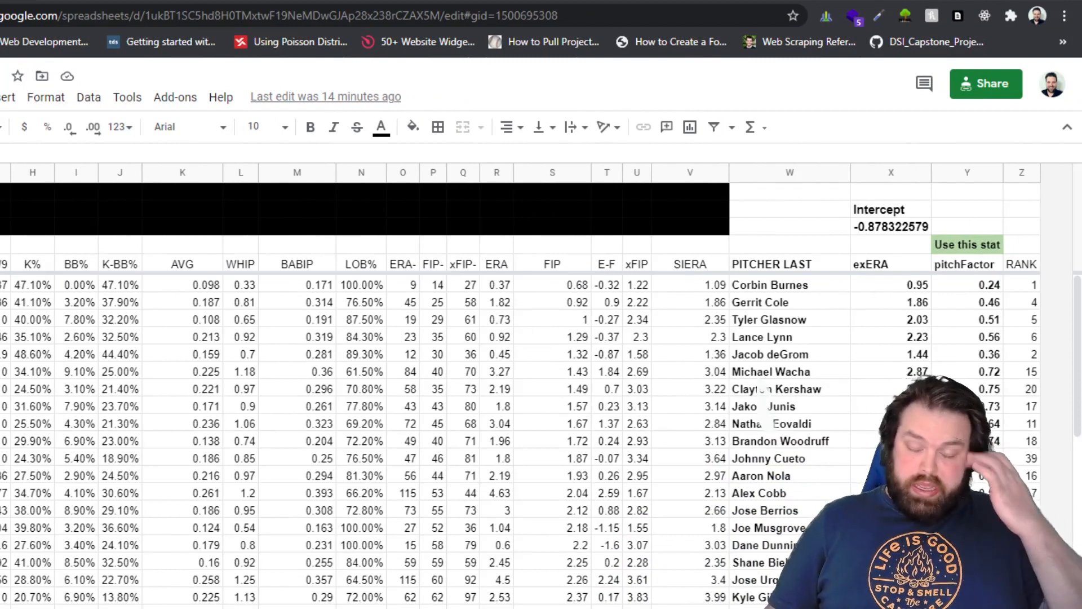
pyautogui.moveTo(555, 390); pyautogui.dragTo(685, 405)
pyautogui.click(544, 472)
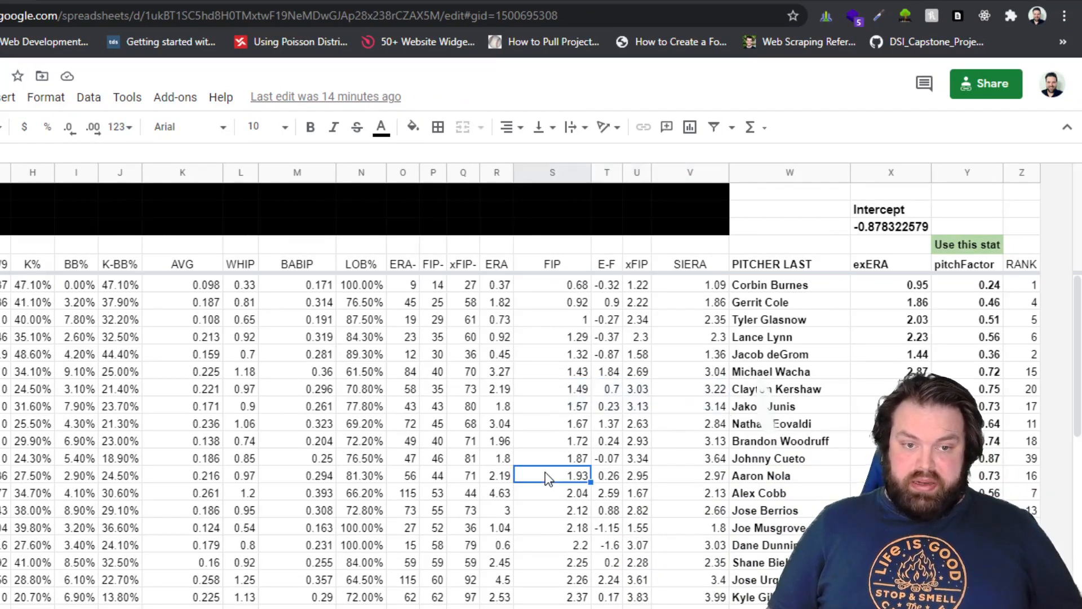
pyautogui.click(553, 544)
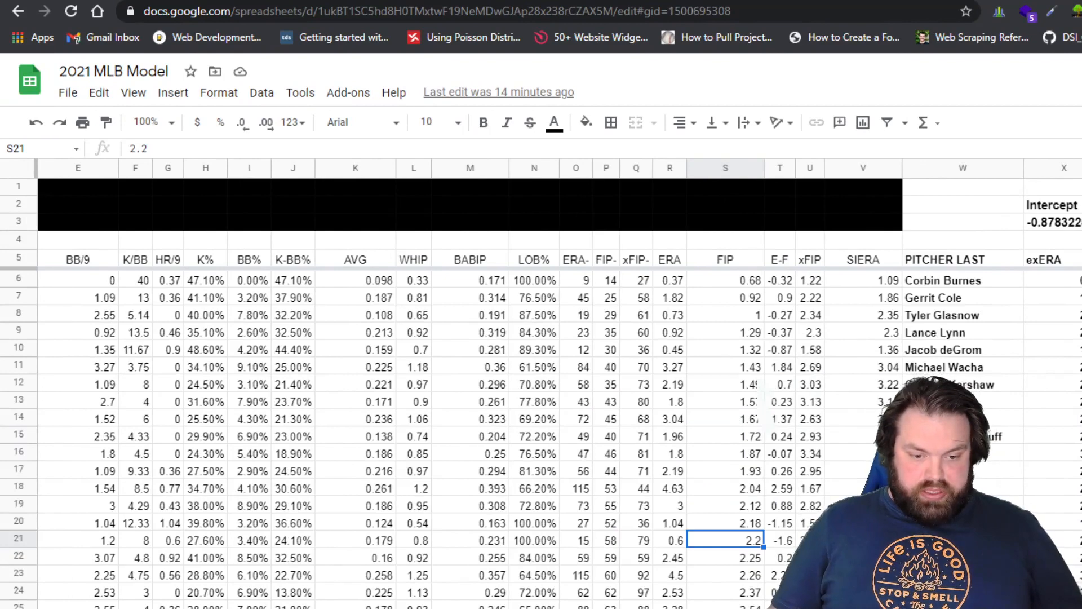
pyautogui.hscroll(-5, 542, 384)
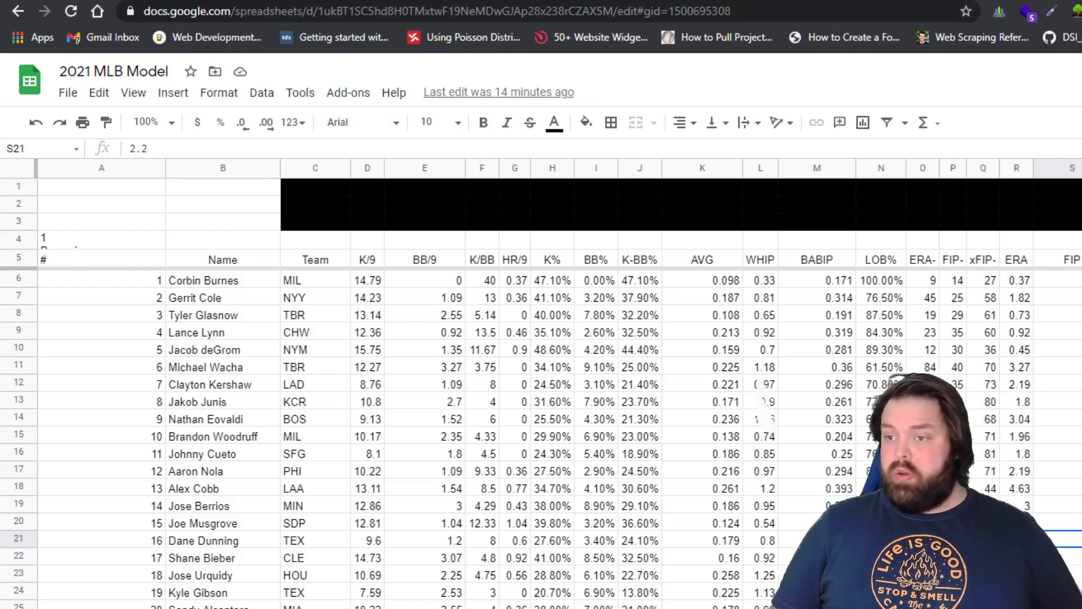
# Switch to the CBS Sports Probable Pitchers page and examine the pitcher stats for the San Francisco Giants at Philadelphia Phillies game
pyautogui.click(193, 1)
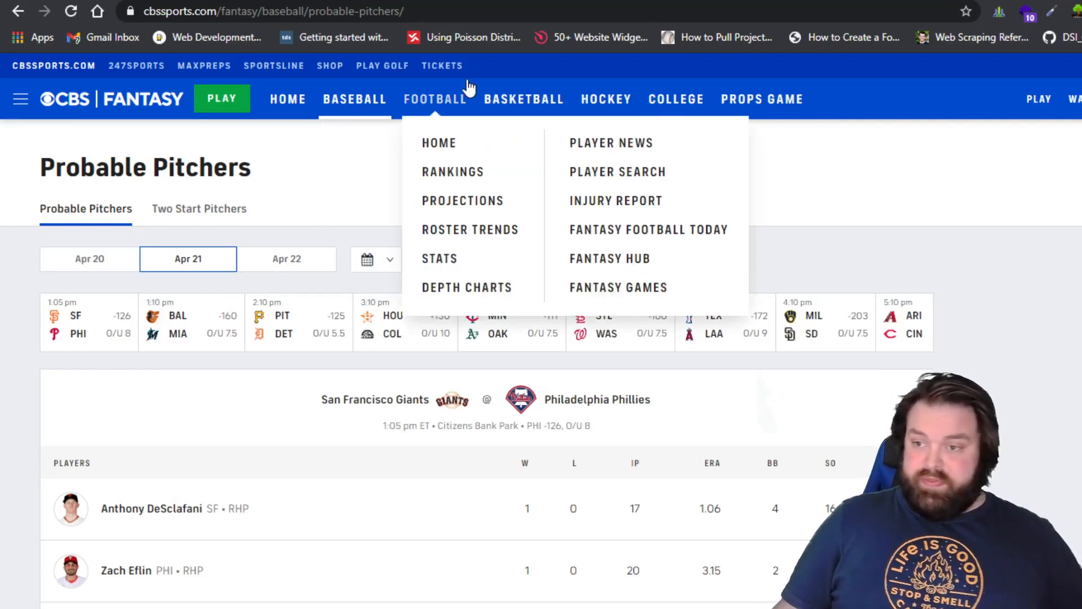
pyautogui.scroll(-4, 1026, 476)
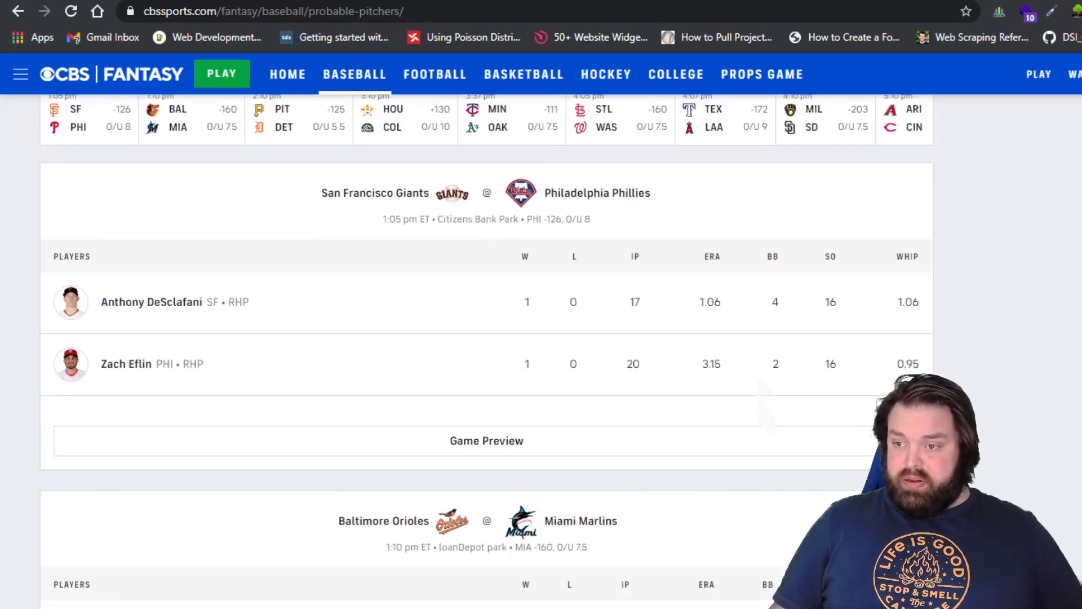
pyautogui.scroll(2, 866, 420)
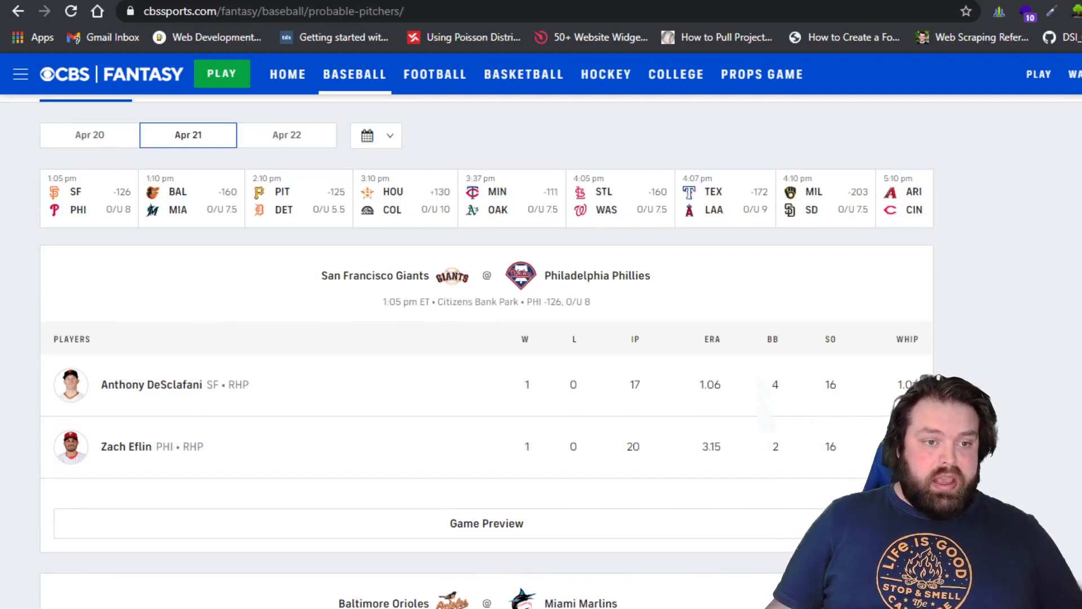
pyautogui.scroll(-2, 416, 372)
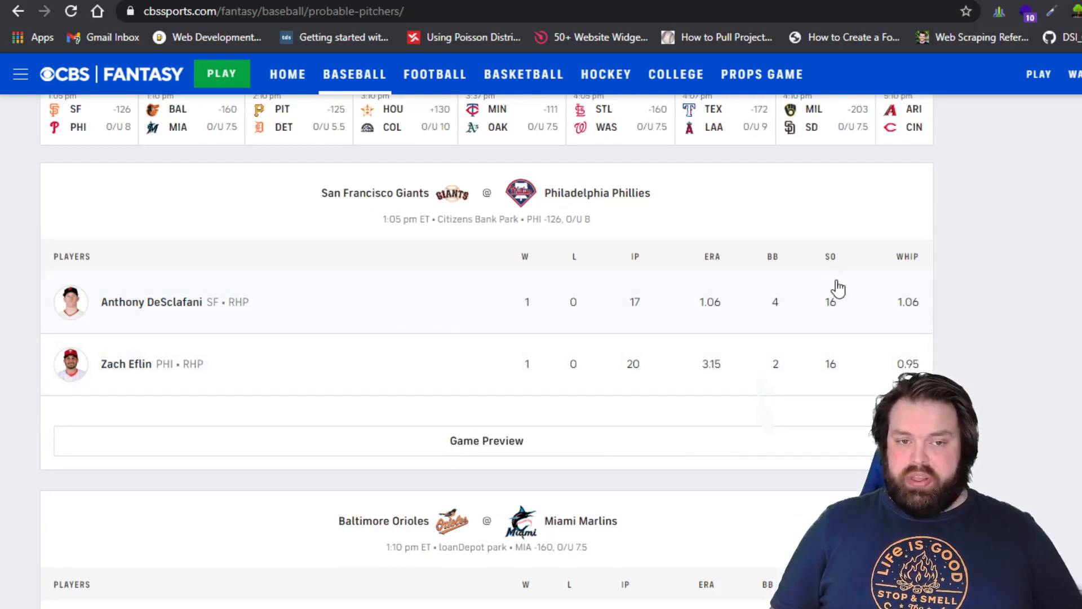
pyautogui.moveTo(652, 278)
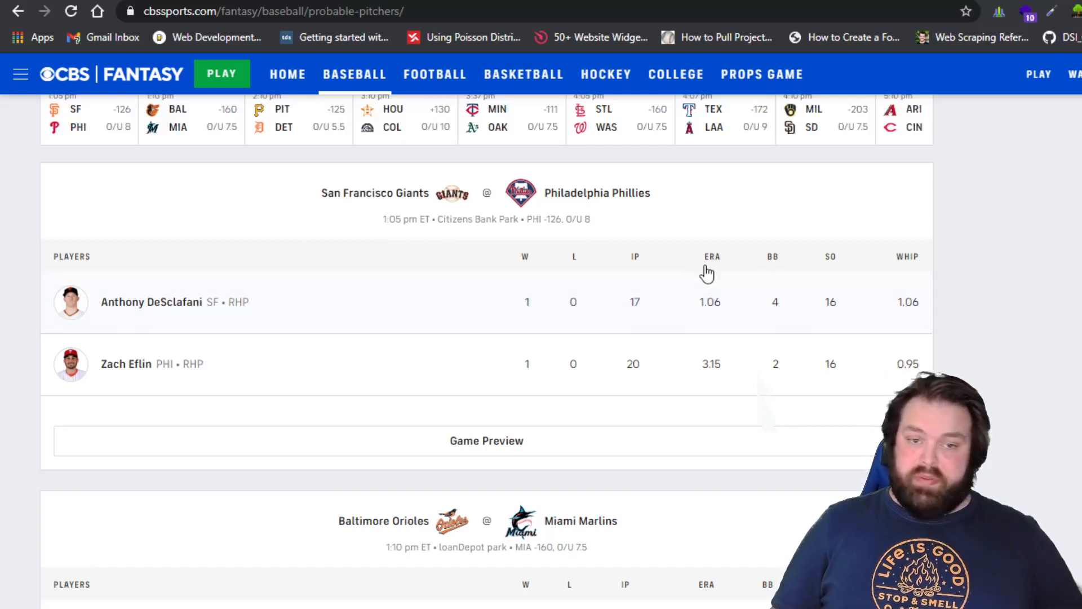
pyautogui.moveTo(907, 261)
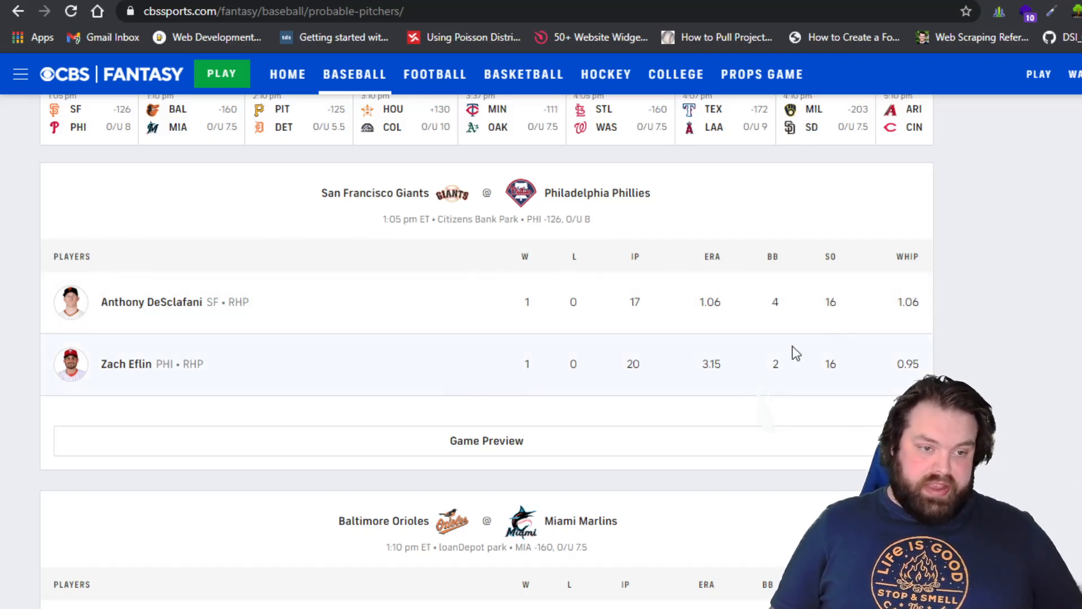
pyautogui.scroll(3, 530, 291)
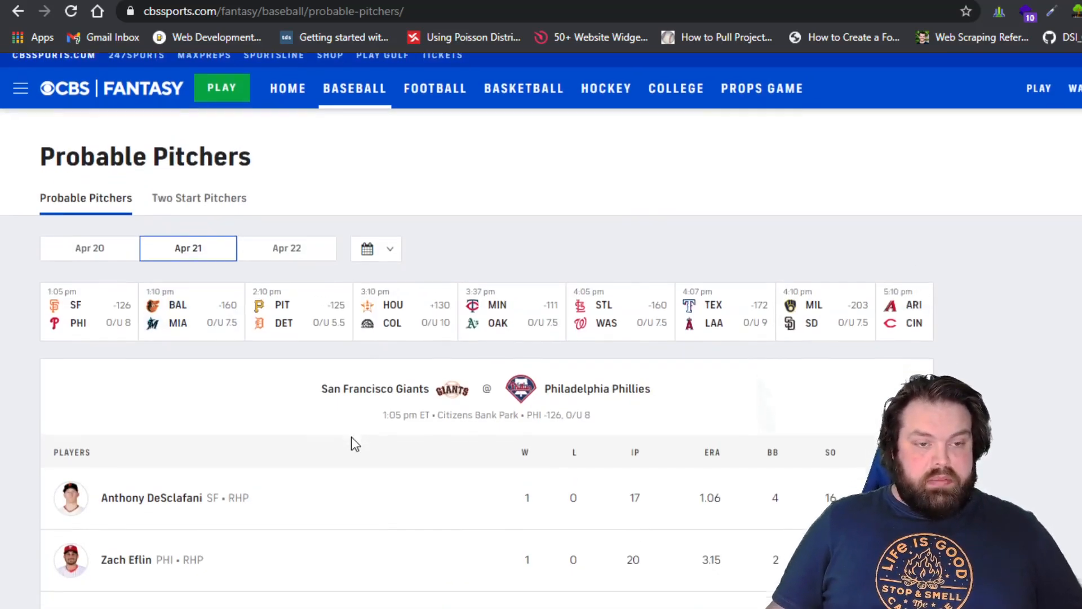
# Look through the probable pitcher tables down to the Pittsburgh Pirates at Detroit Tigers game, and return to the page's start
pyautogui.scroll(-6, 353, 442)
pyautogui.scroll(-5, 245, 306)
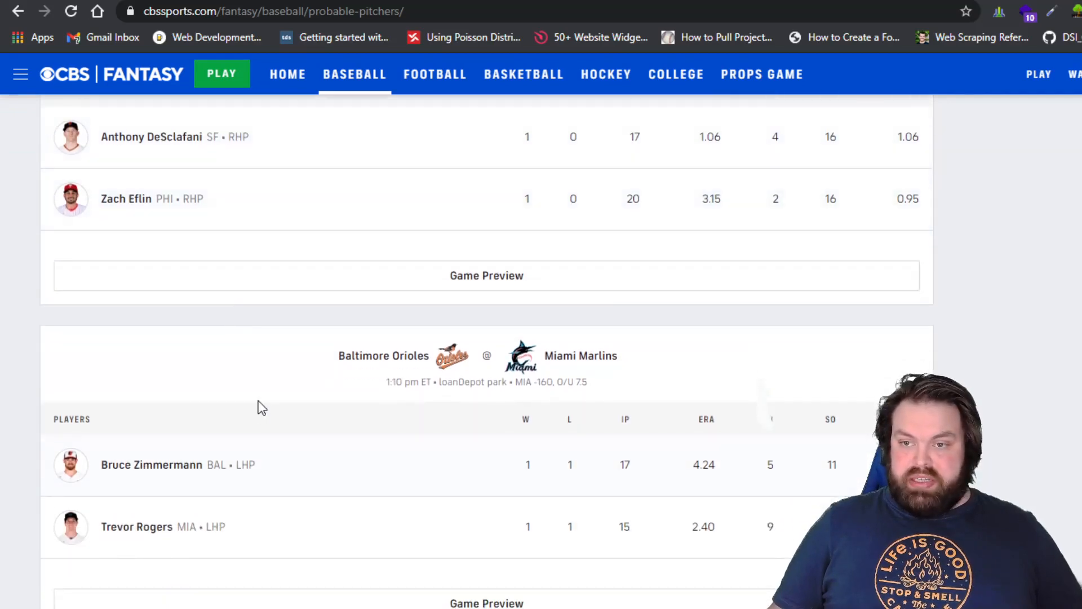
pyautogui.scroll(-7, 262, 424)
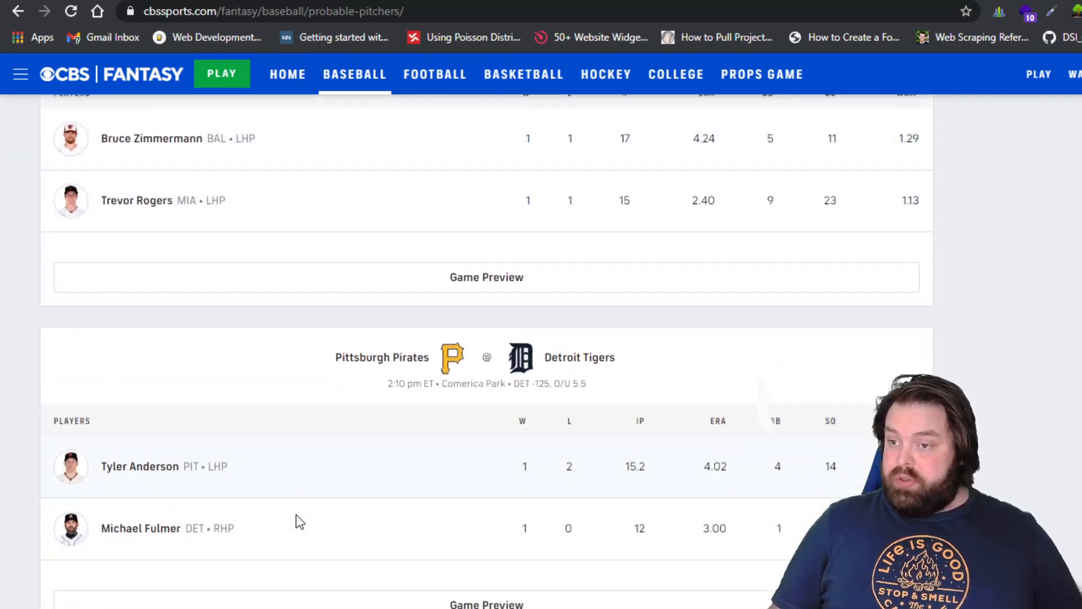
pyautogui.scroll(8, 270, 442)
pyautogui.scroll(9, 270, 441)
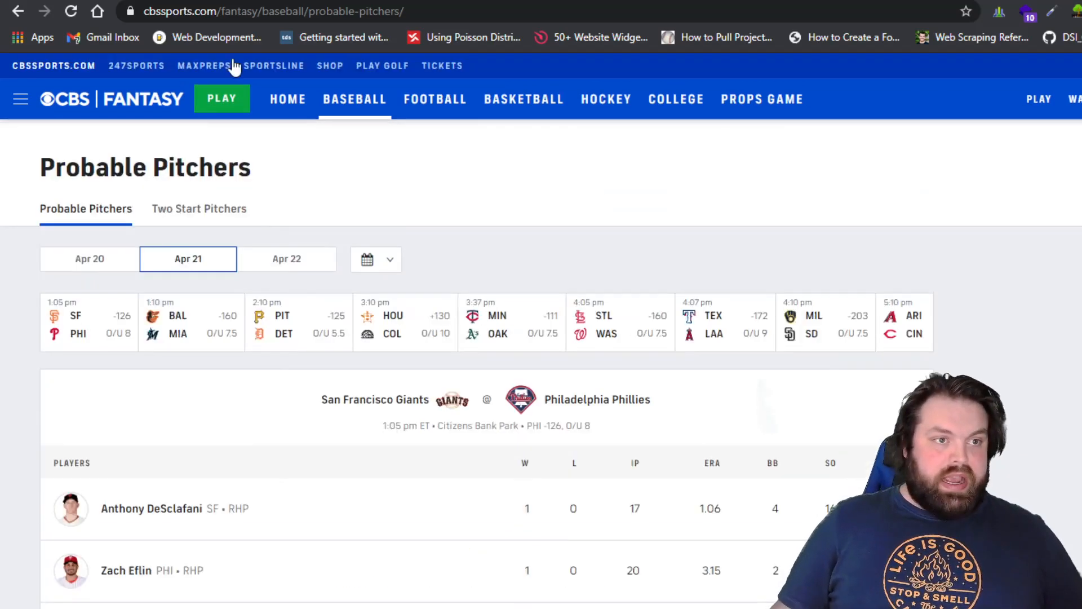
# Switch back to the 2021 MLB Model spreadsheet and inspect the IMPORTHTML formula in cell B2 of the probable pitchers sheet
pyautogui.click(229, 1)
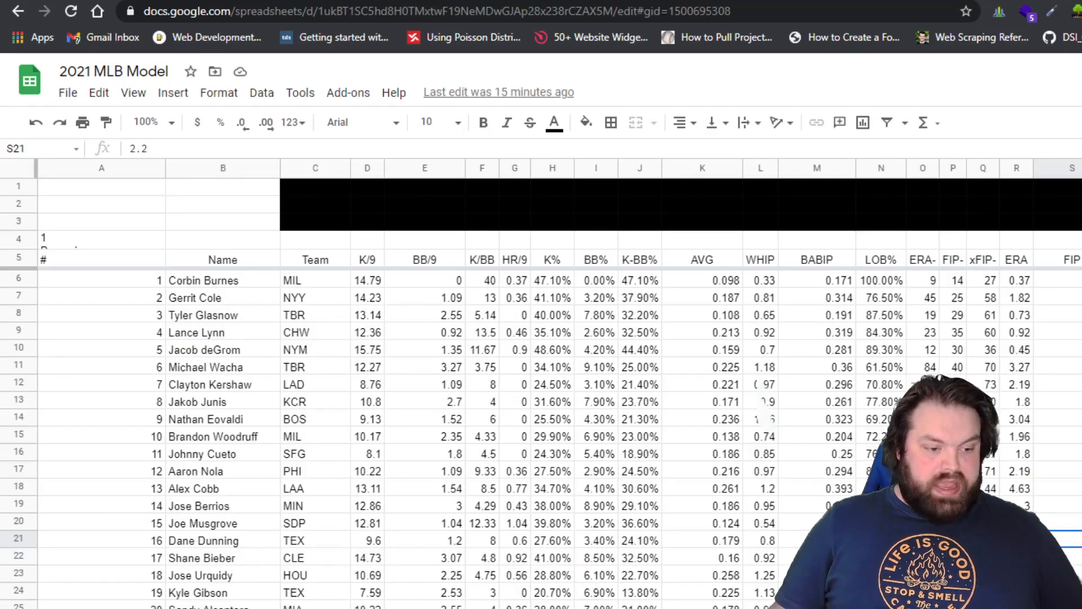
pyautogui.hotkey('ctrl', 'shift', 'pagedown')
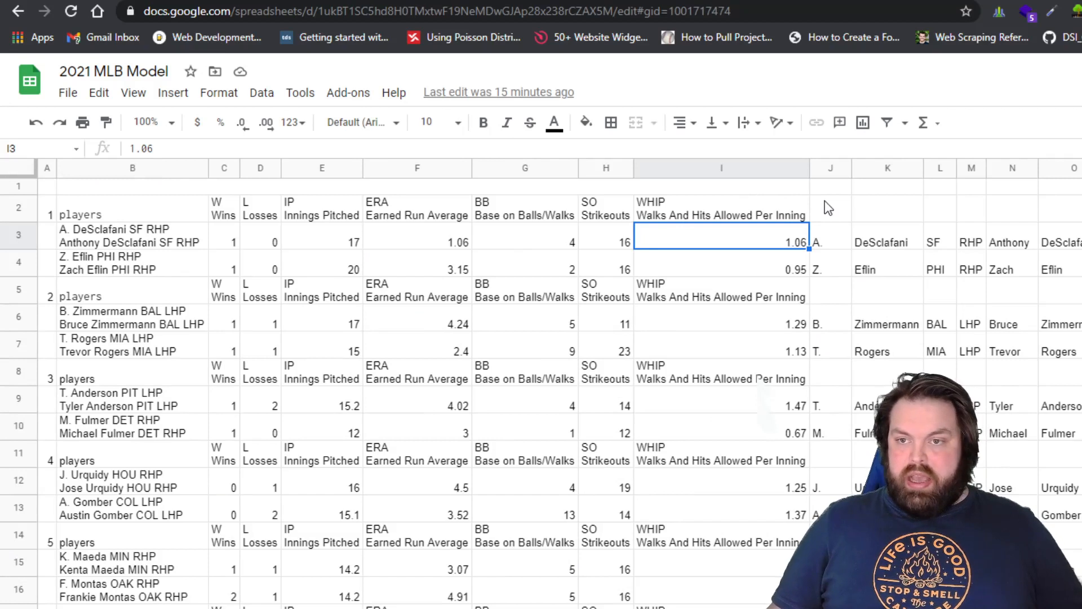
pyautogui.click(844, 189)
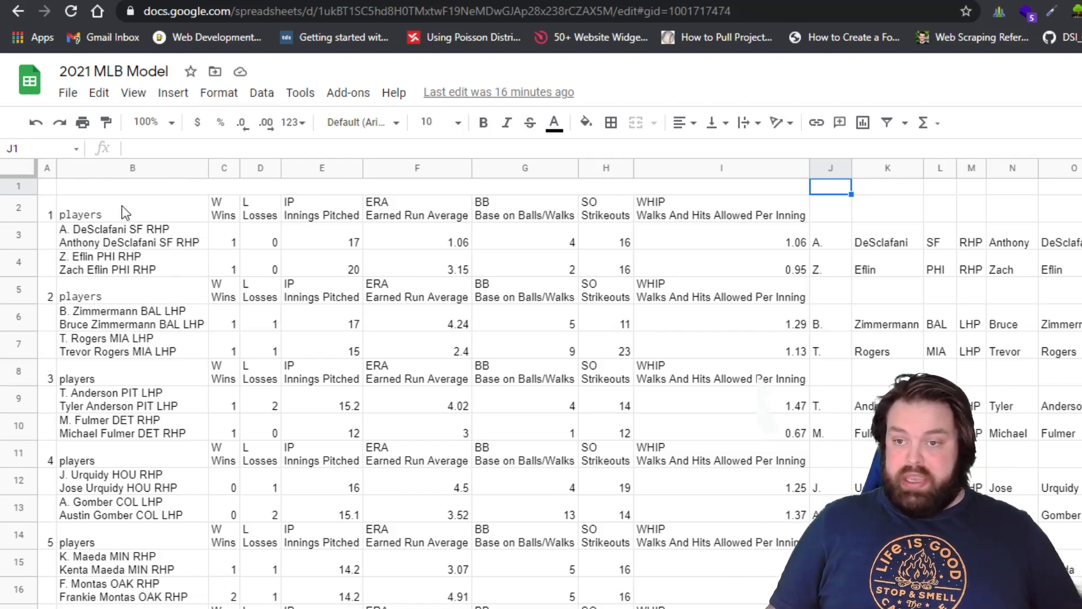
pyautogui.click(88, 210)
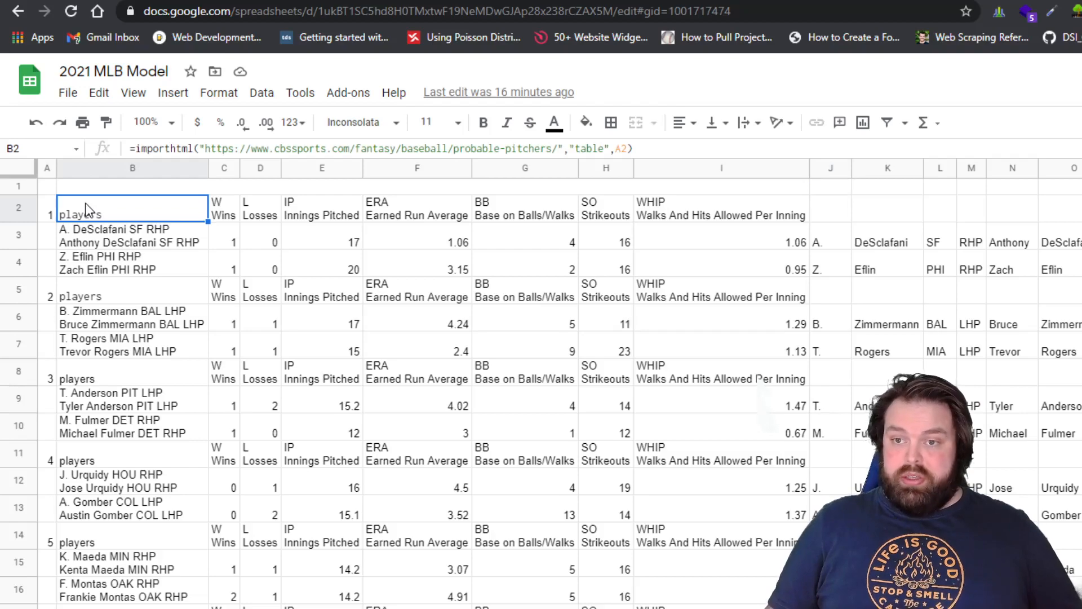
# Begin an example formula in the empty cell B54 with the text =importhtml("yoururl","table"
pyautogui.scroll(-7, 119, 282)
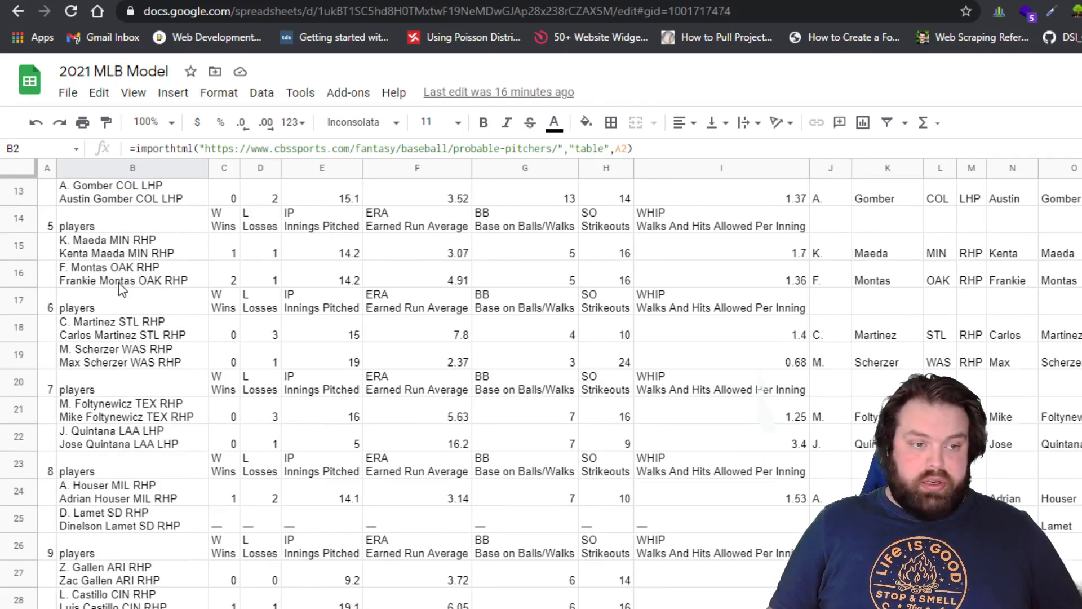
pyautogui.scroll(-14, 120, 283)
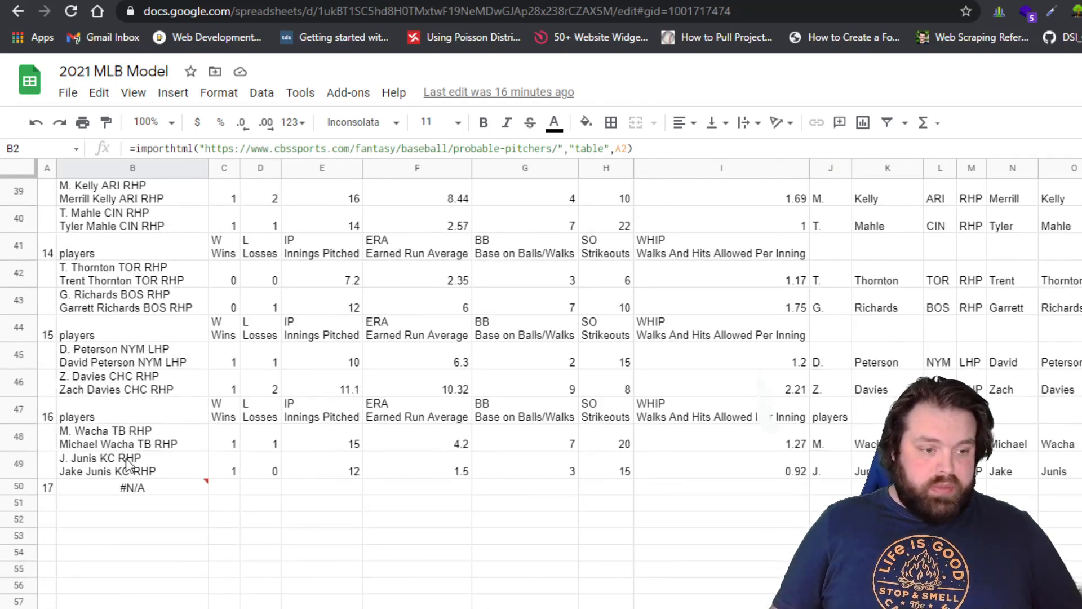
pyautogui.click(146, 452)
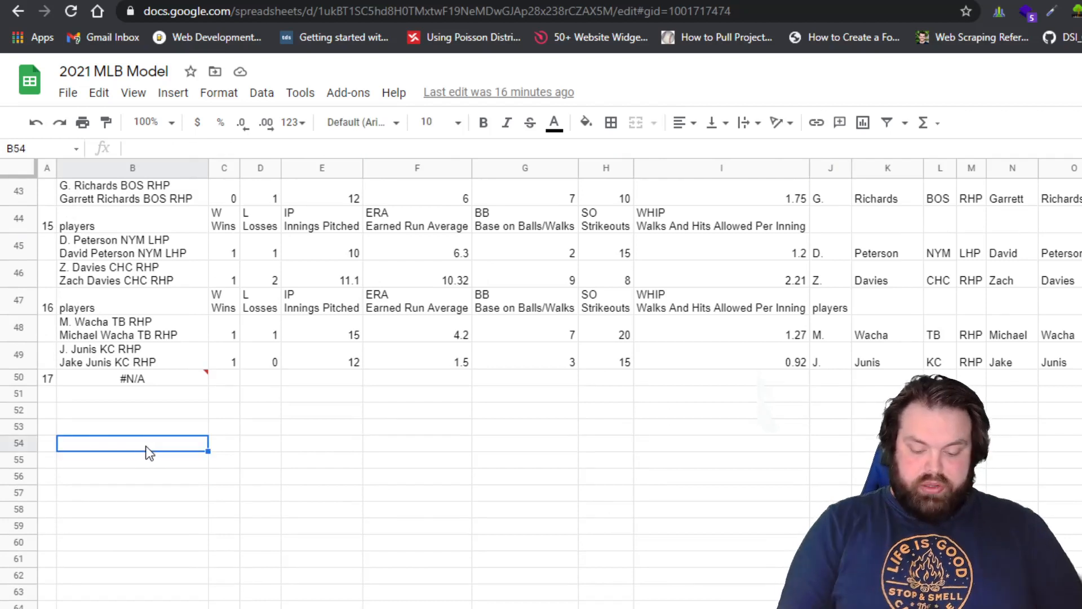
pyautogui.write('=')
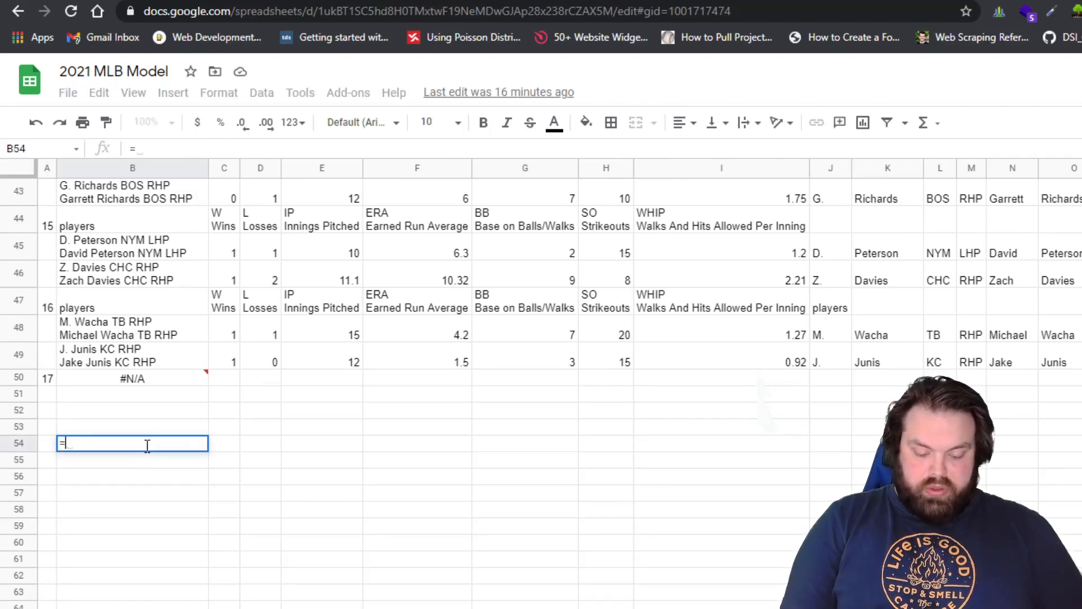
pyautogui.write('importhtml(')
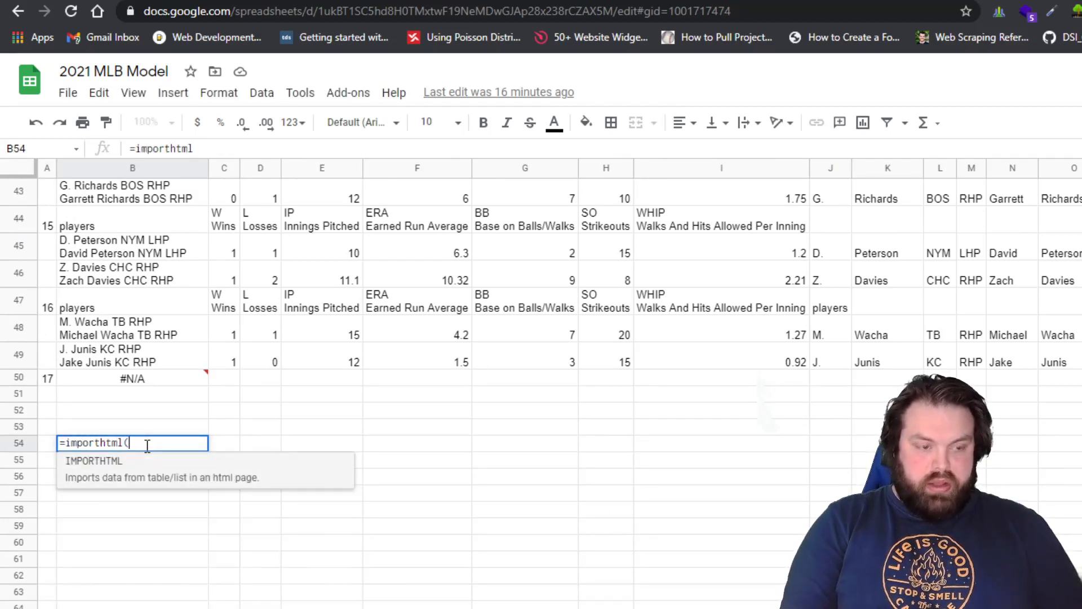
pyautogui.write('"')
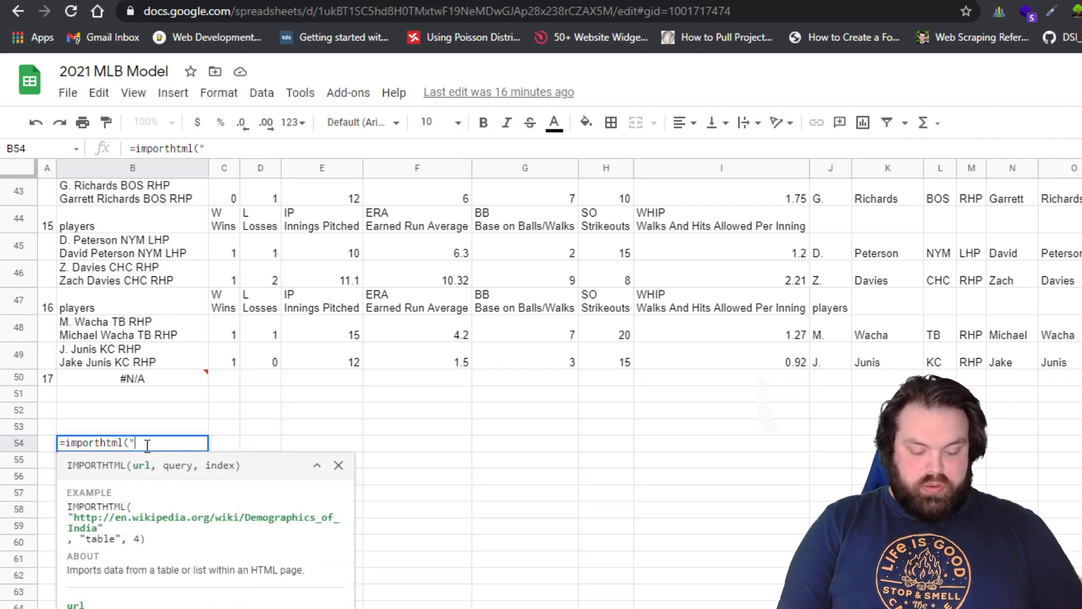
pyautogui.write('your')
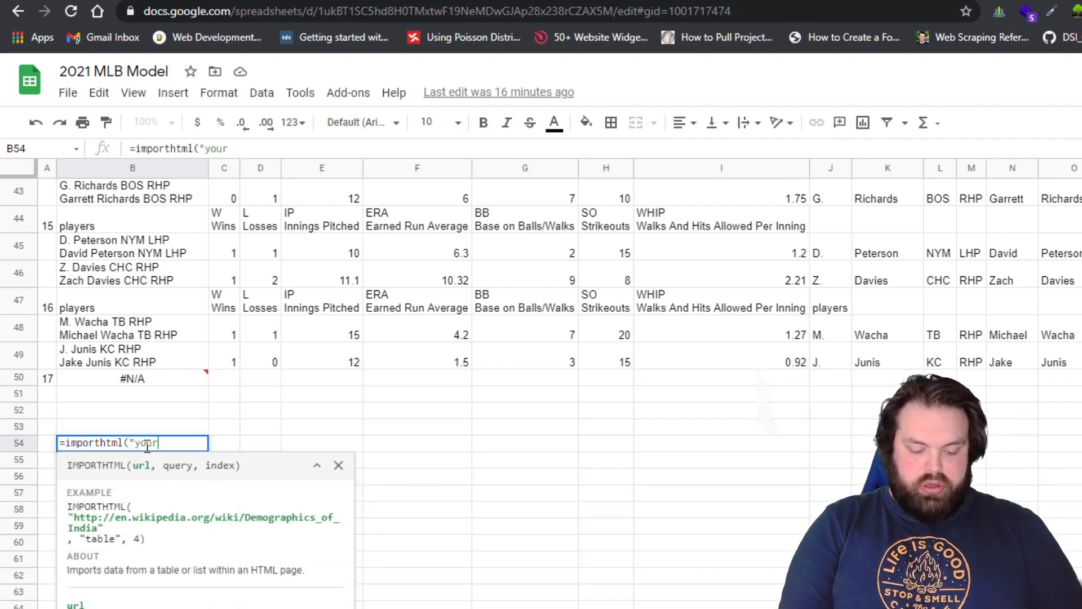
pyautogui.write('url", ')
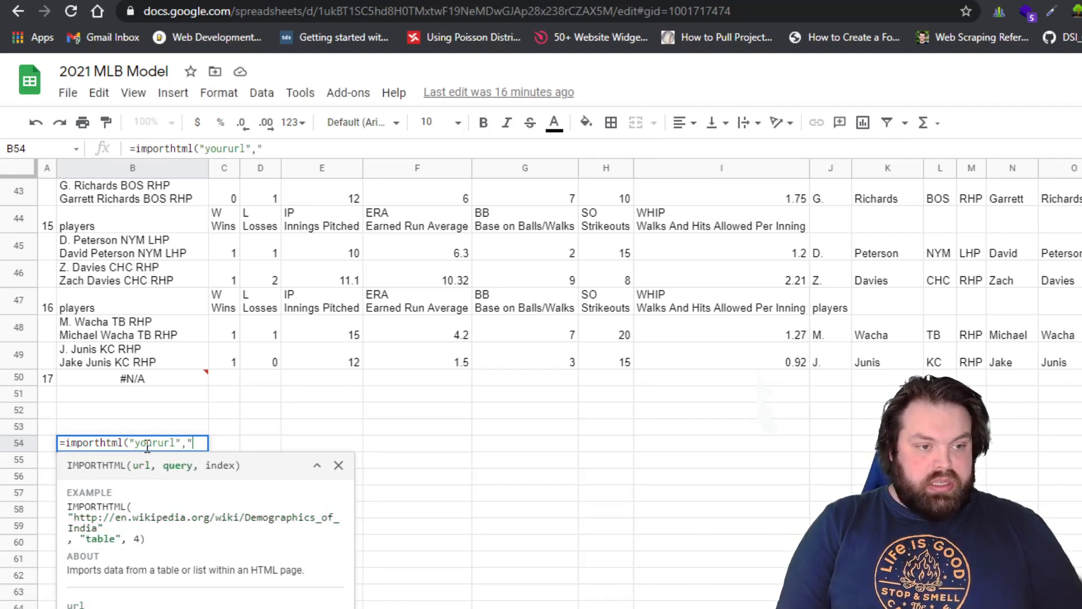
pyautogui.write('"table"')
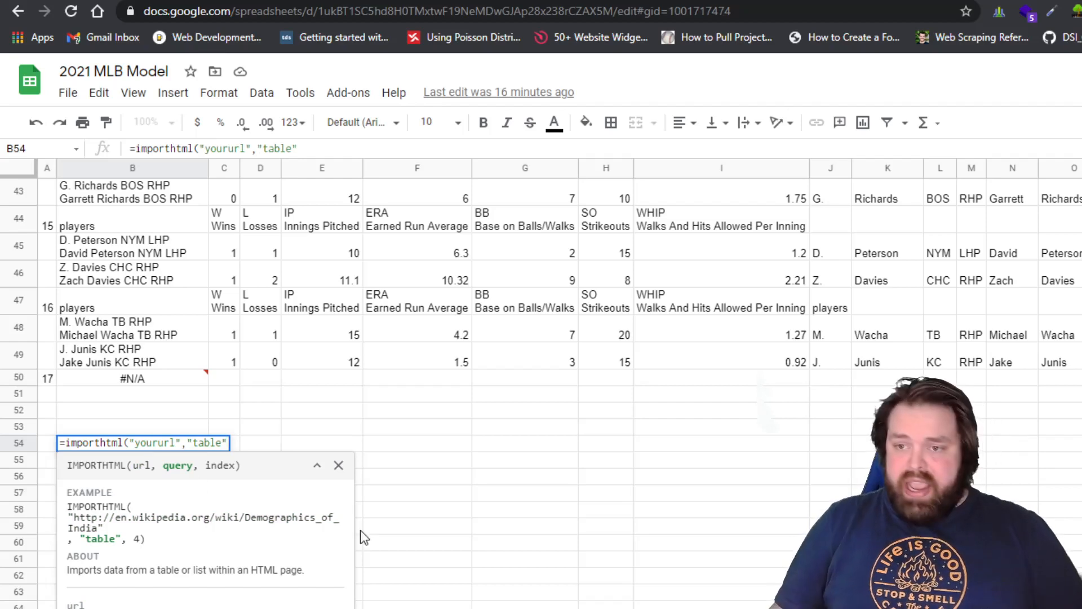
# Complete the example IMPORTHTML formula in B54 with table index 0 and a closing parenthesis, and discard the entry
pyautogui.scroll(-1, 542, 569)
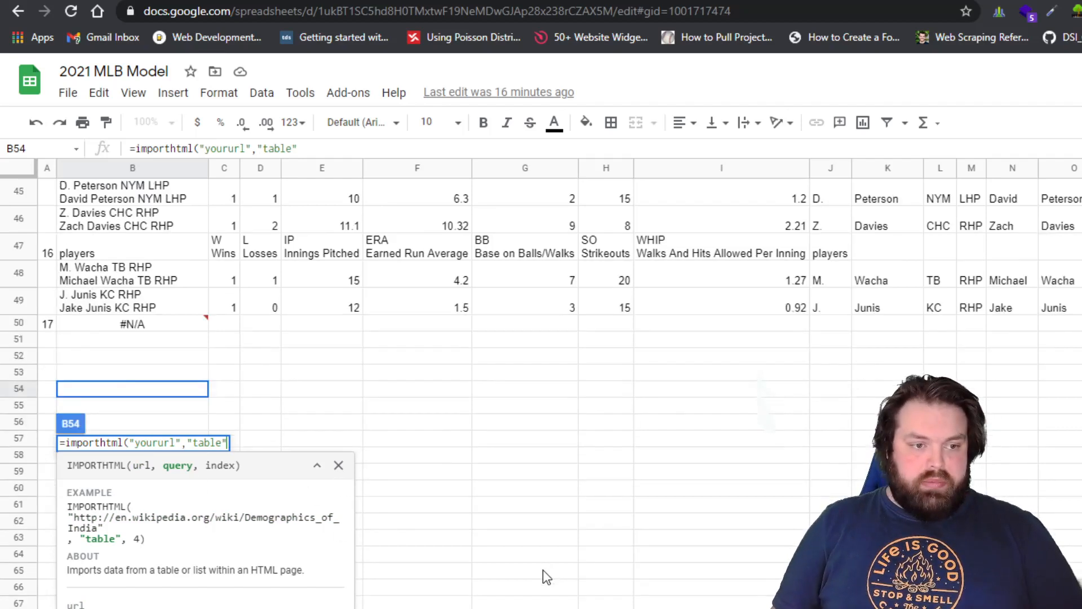
pyautogui.scroll(1, 542, 569)
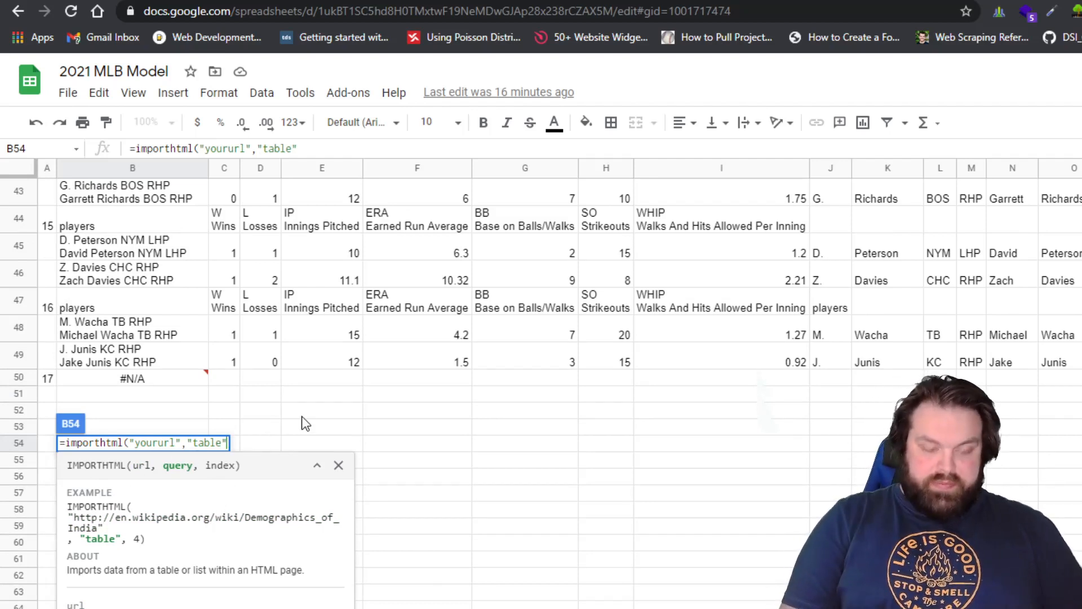
pyautogui.write(',')
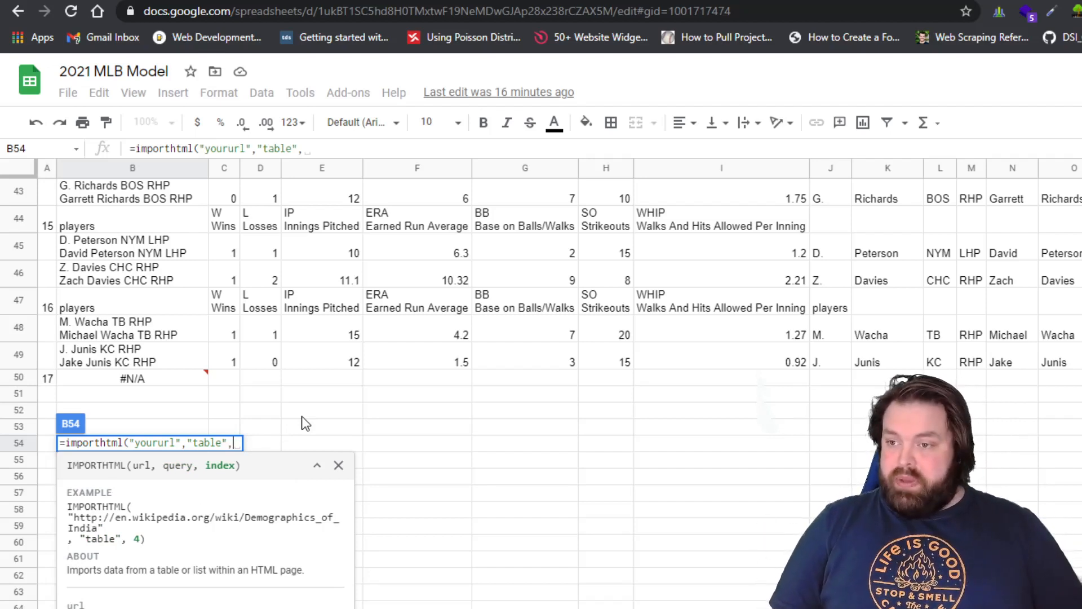
pyautogui.write('0')
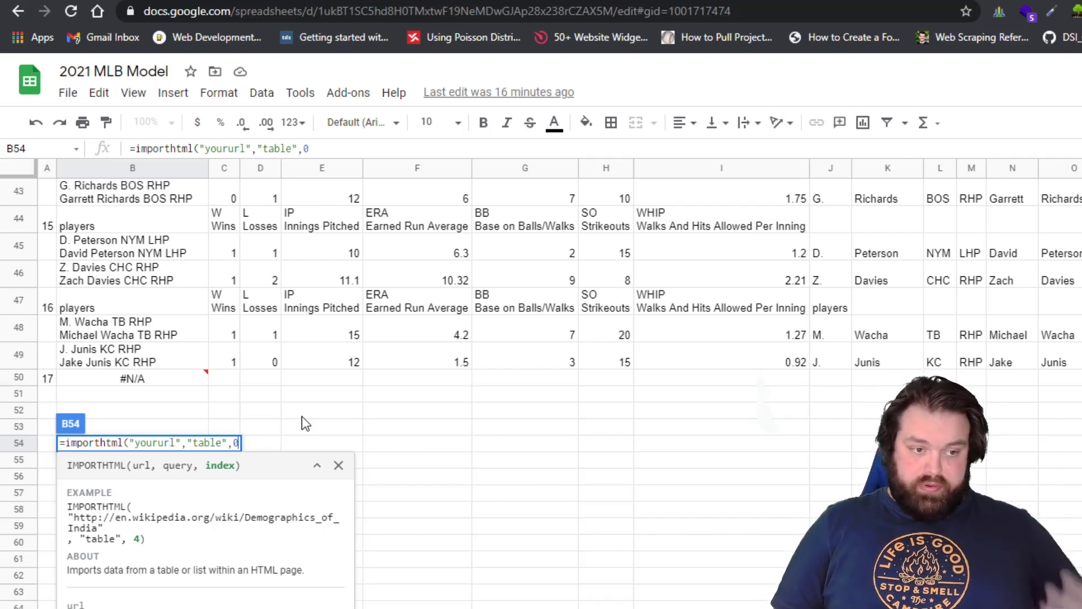
pyautogui.write(')')
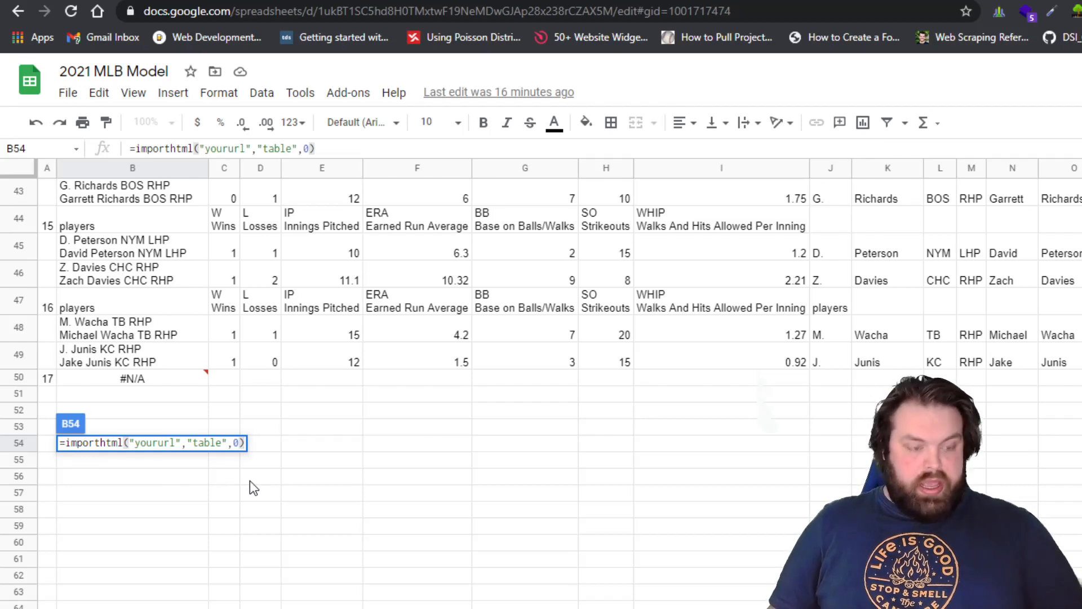
pyautogui.press('Escape')
# Return to the first imported table and inspect the index in cell A2 and the IMPORTHTML formula in B2 that references it
pyautogui.scroll(9, 124, 375)
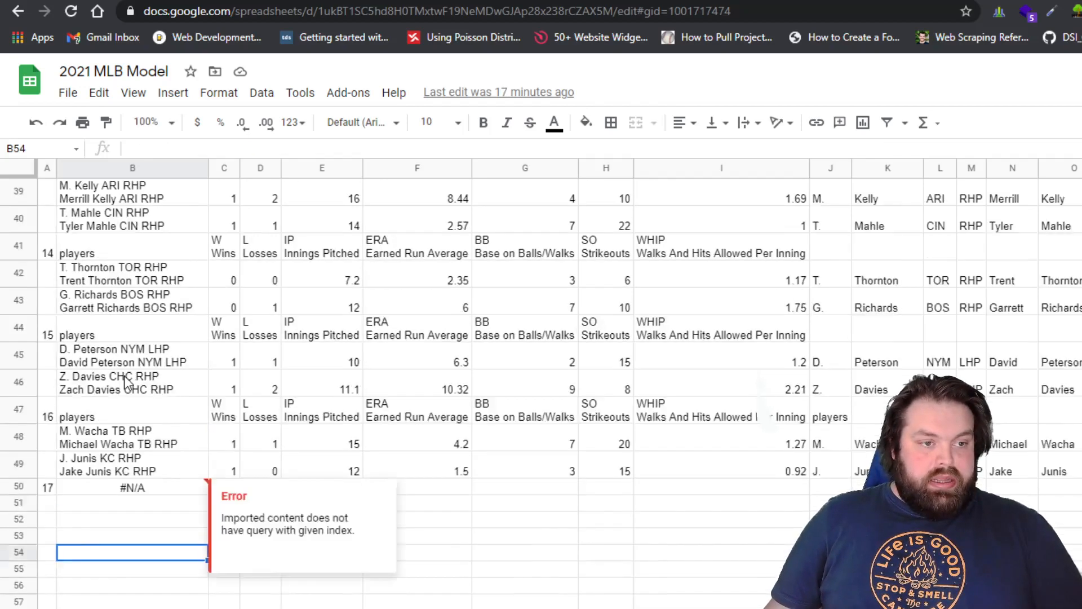
pyautogui.scroll(12, 122, 377)
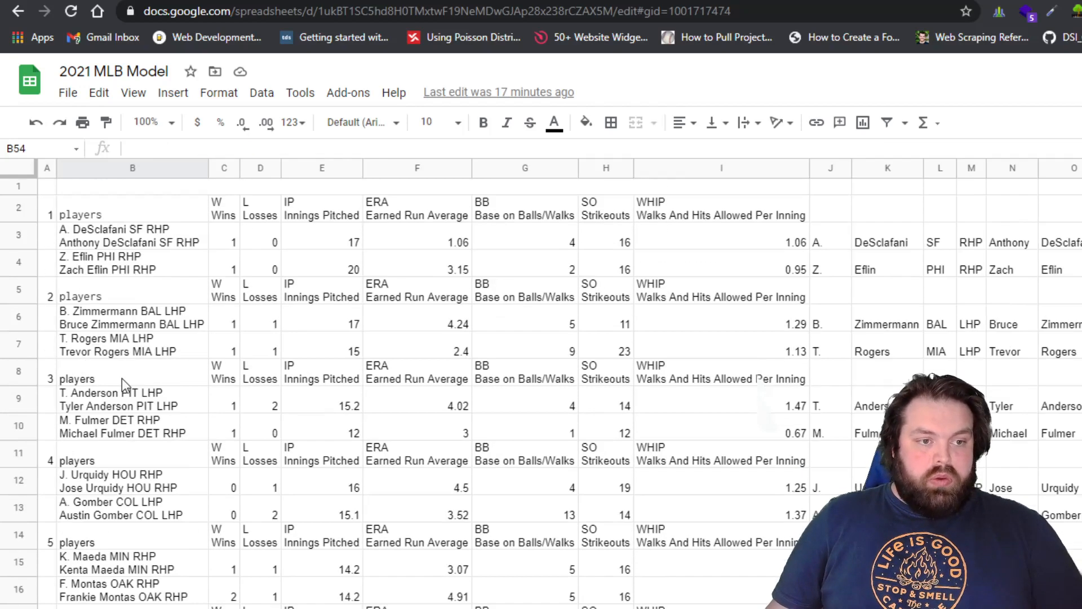
pyautogui.click(48, 219)
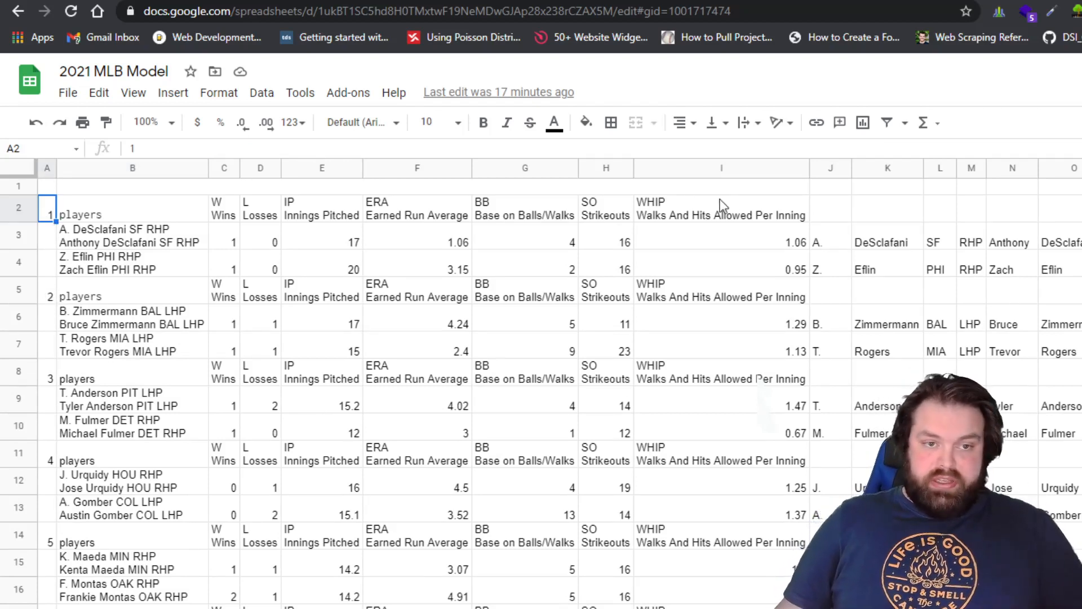
pyautogui.click(149, 220)
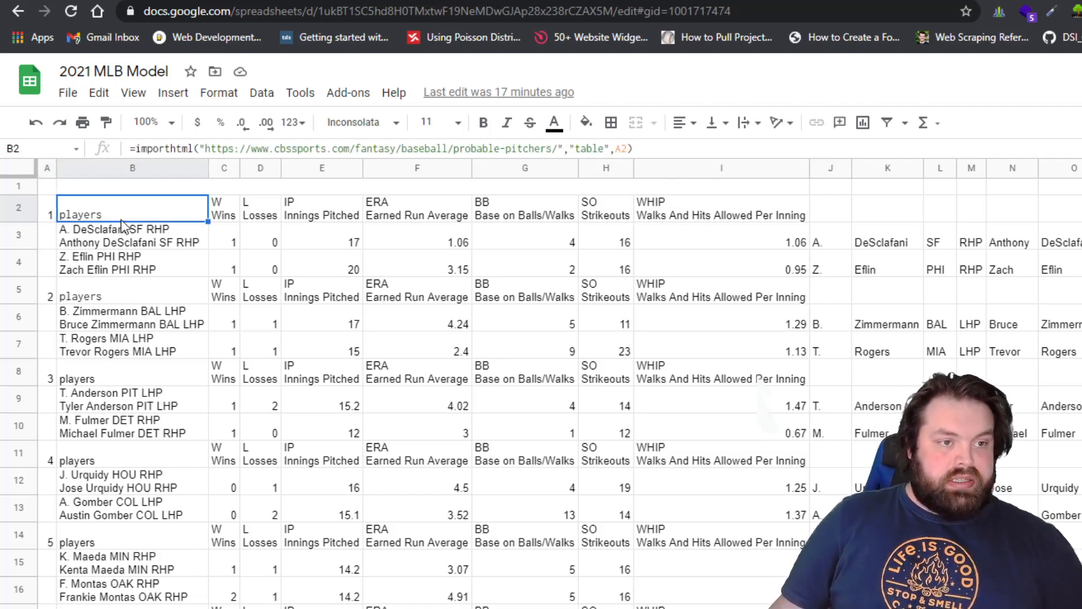
# Switch to the CBS Probable Pitchers page and examine the Giants–Phillies and Orioles–Marlins tables, and return to the page's start
pyautogui.click(512, 1)
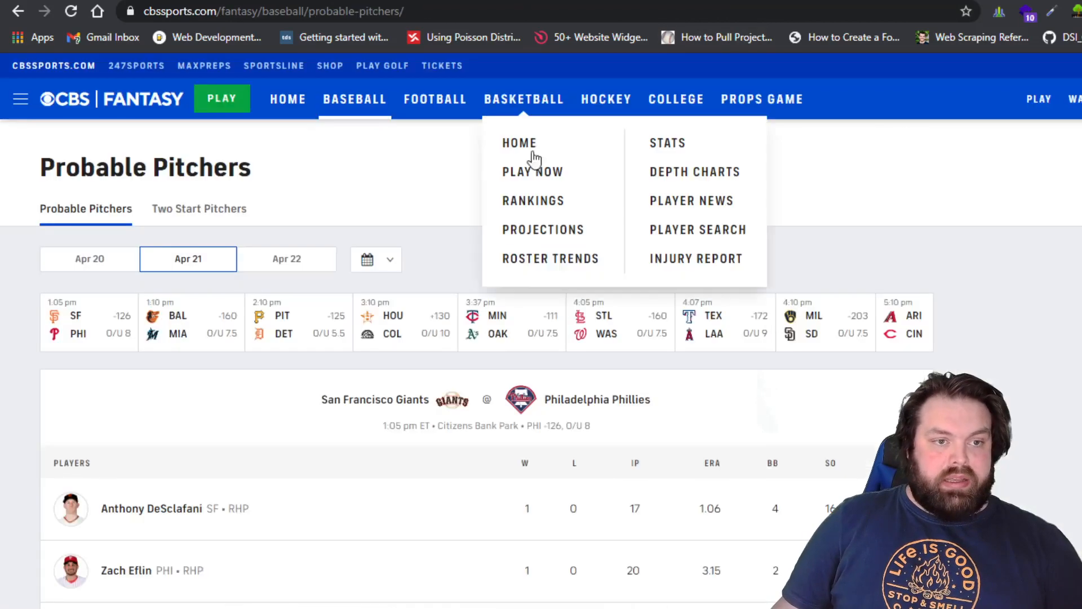
pyautogui.scroll(-4, 564, 296)
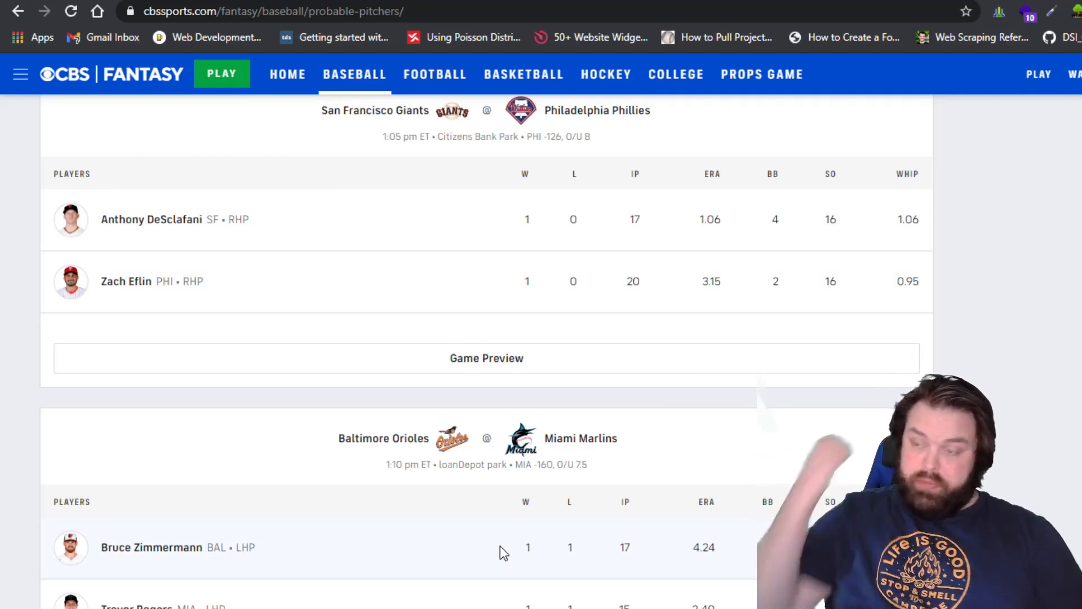
pyautogui.scroll(5, 761, 510)
pyautogui.scroll(-4, 251, 382)
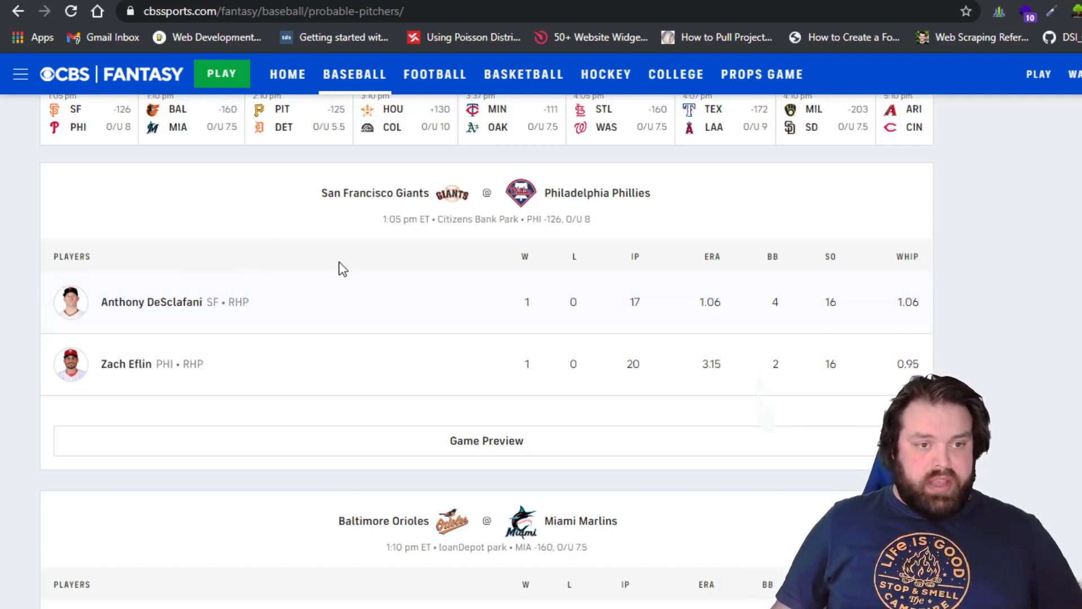
pyautogui.scroll(-5, 411, 244)
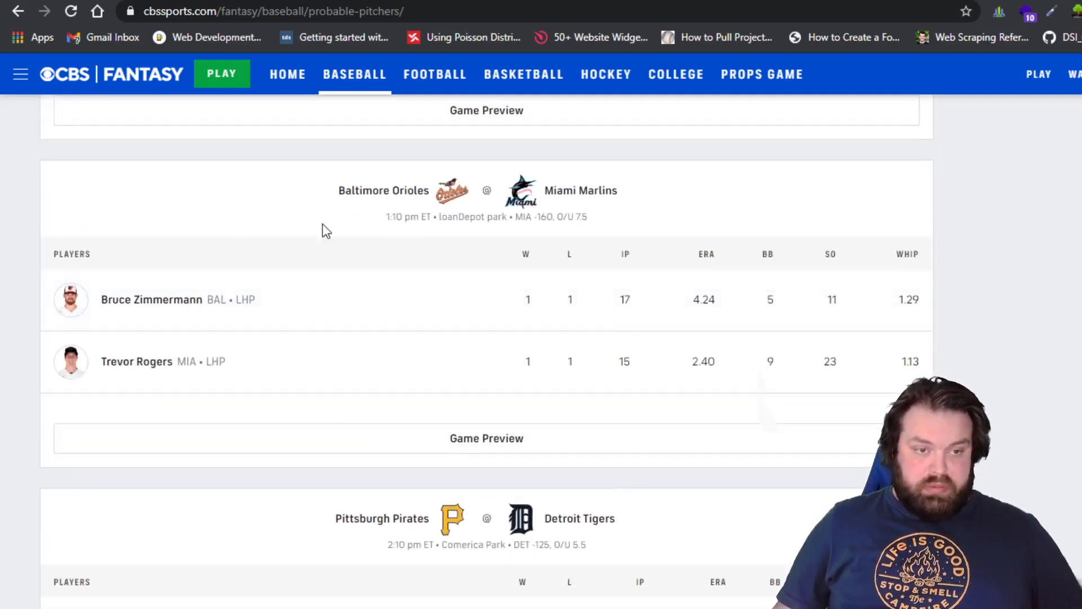
pyautogui.scroll(8, 541, 350)
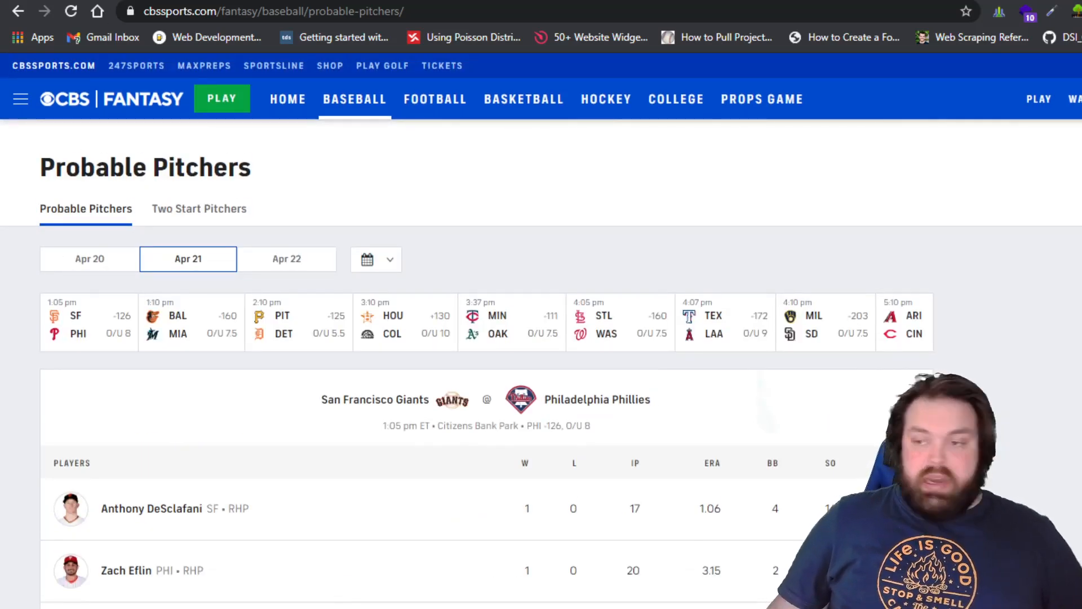
# Switch back to the 2021 MLB Model spreadsheet and inspect A2, the B2 formula, the header row B2:I2 and both pitcher rows of the first table
pyautogui.hotkey('ctrl', 'Tab')
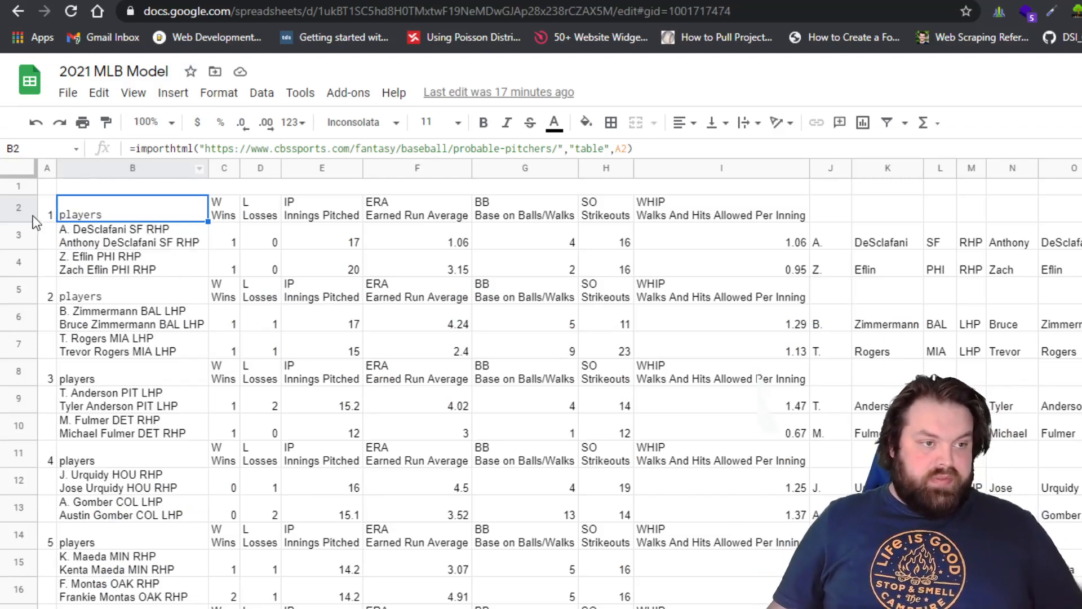
pyautogui.click(51, 217)
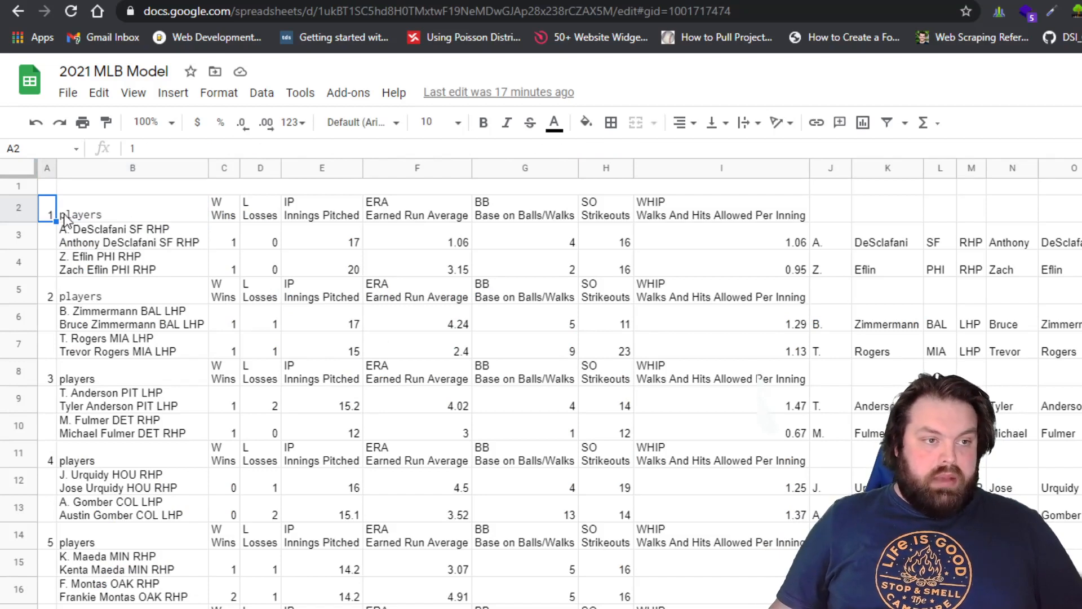
pyautogui.click(85, 215)
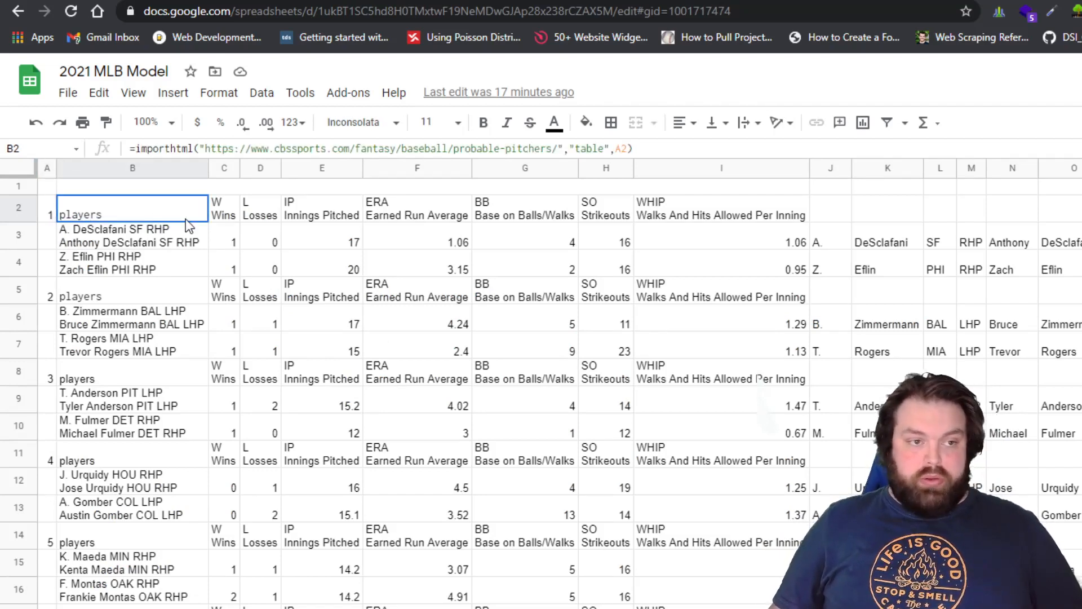
pyautogui.moveTo(185, 219)
pyautogui.mouseDown()
pyautogui.moveTo(720, 225)
pyautogui.moveTo(720, 215)
pyautogui.mouseUp()
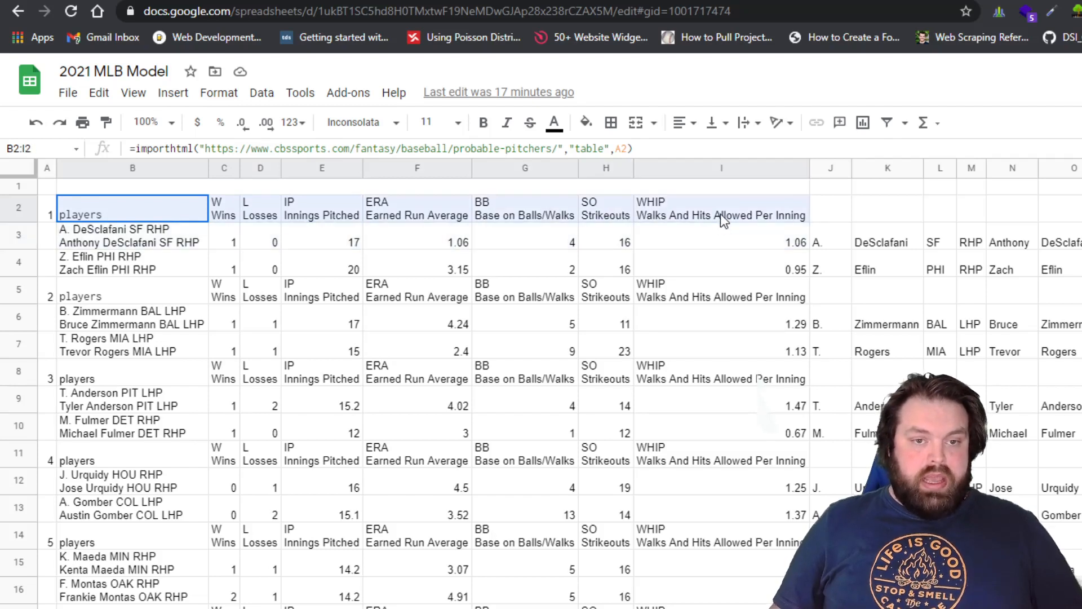
pyautogui.moveTo(155, 245); pyautogui.dragTo(399, 248)
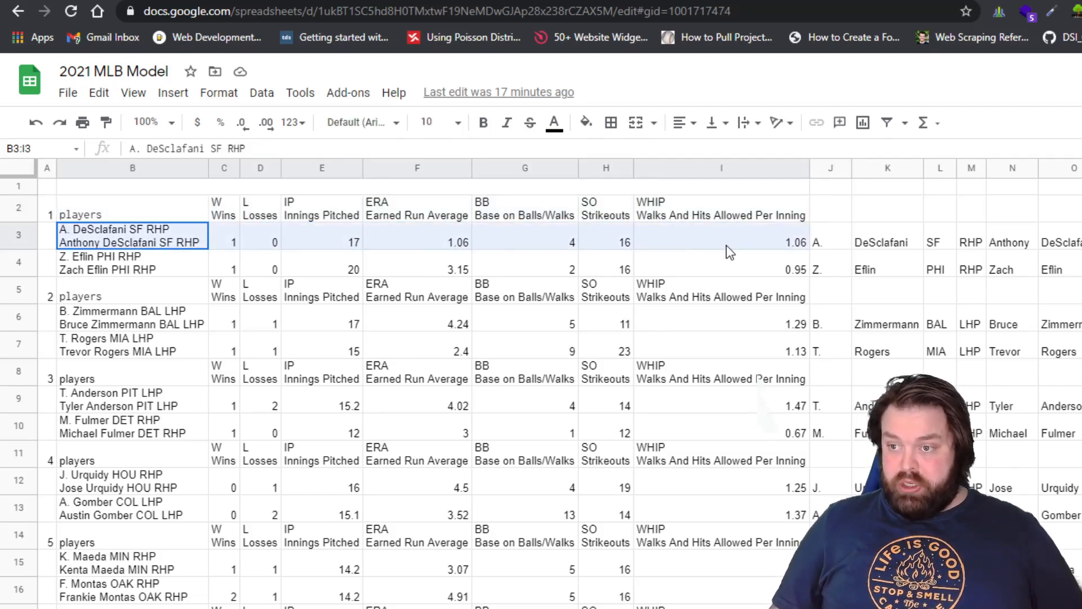
pyautogui.moveTo(149, 254); pyautogui.dragTo(690, 256)
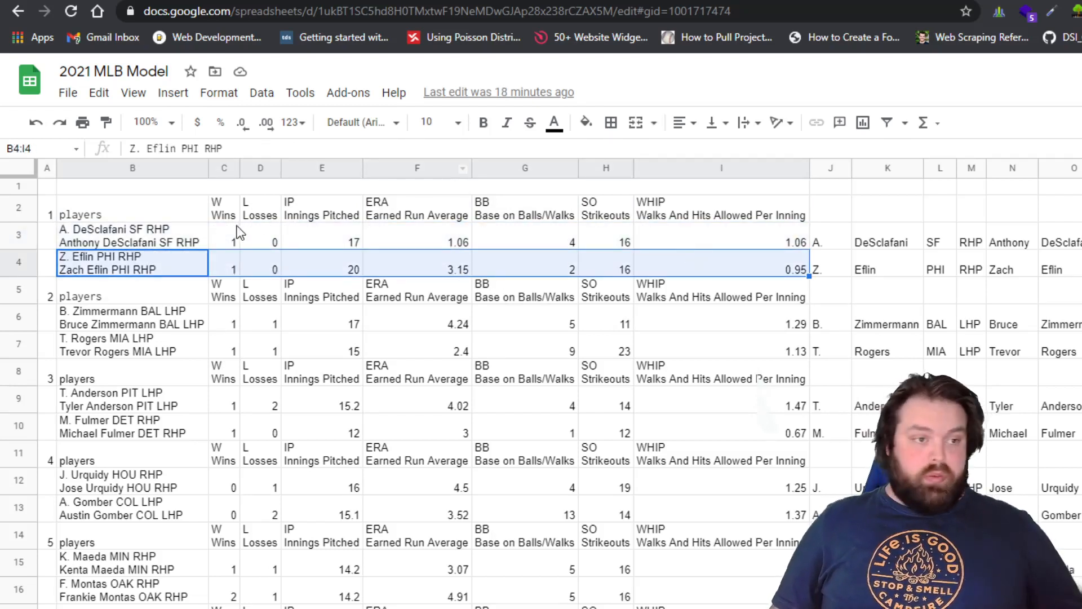
# Examine the table index numbers in column A from A2, A5 and A8 down to the last imported matchup around row 50
pyautogui.click(51, 214)
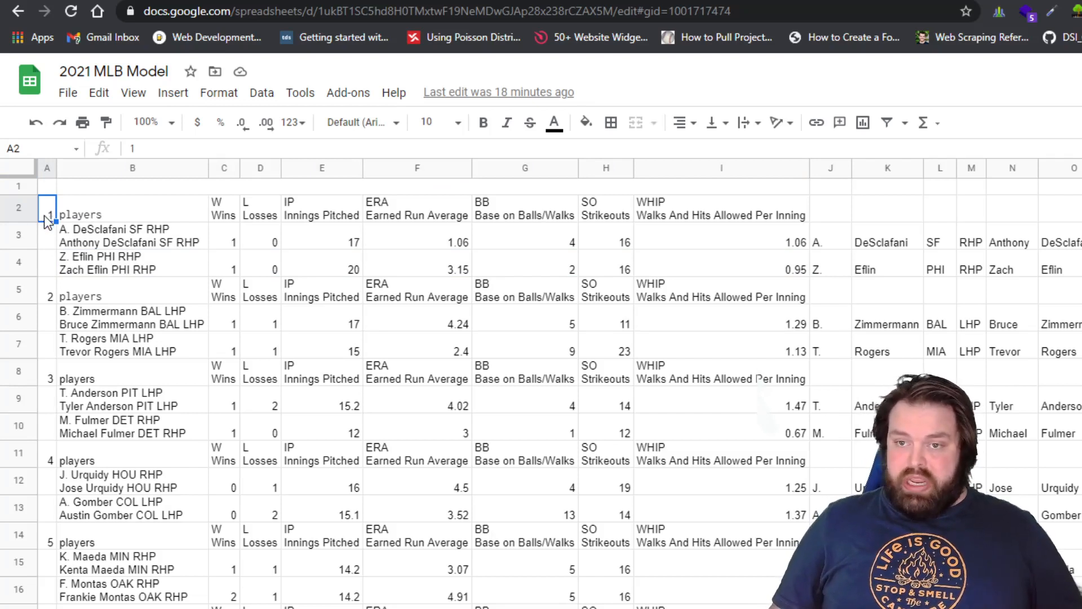
pyautogui.click(50, 302)
pyautogui.click(46, 382)
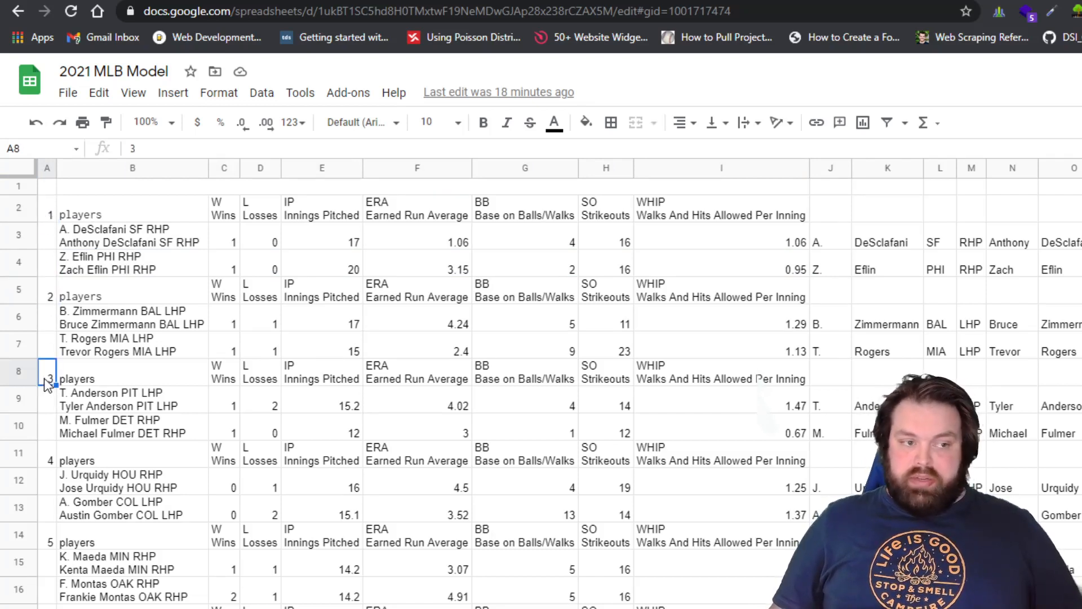
pyautogui.moveTo(44, 320); pyautogui.dragTo(44, 342)
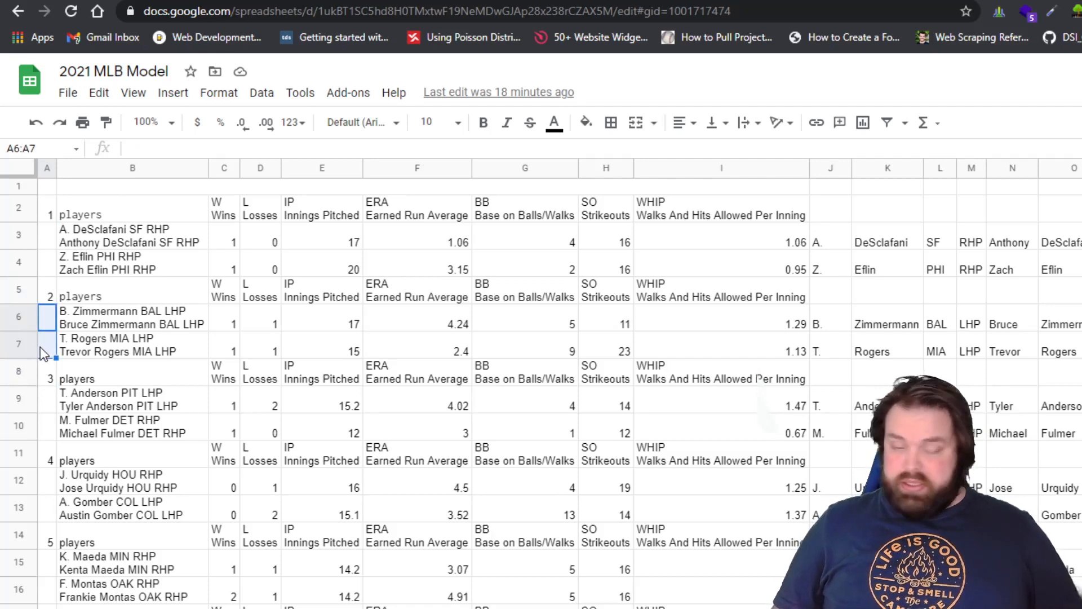
pyautogui.scroll(-3, 40, 347)
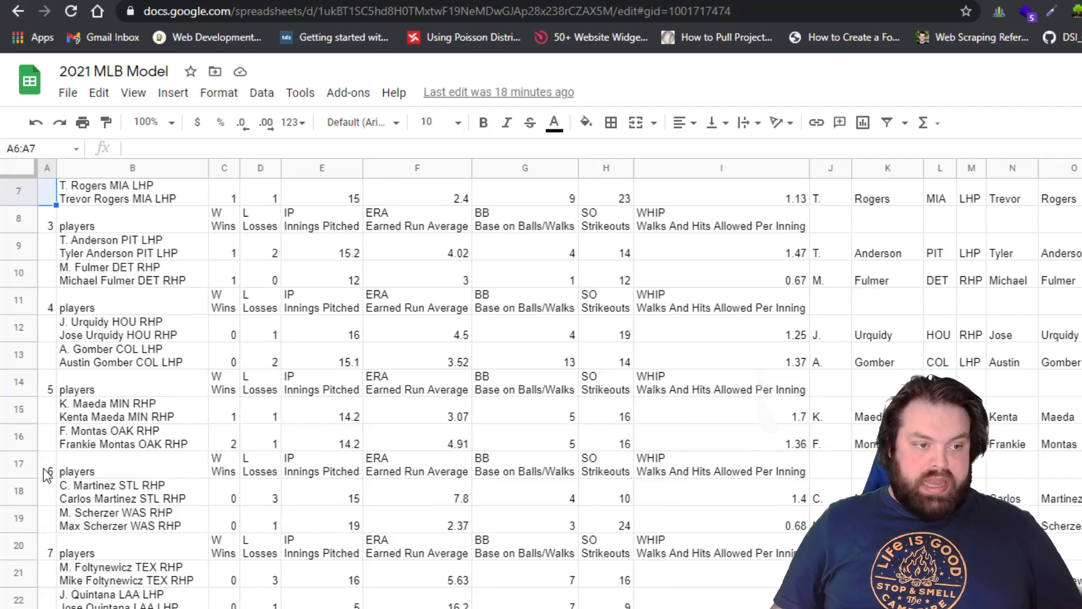
pyautogui.scroll(-4, 47, 599)
pyautogui.scroll(-6, 48, 598)
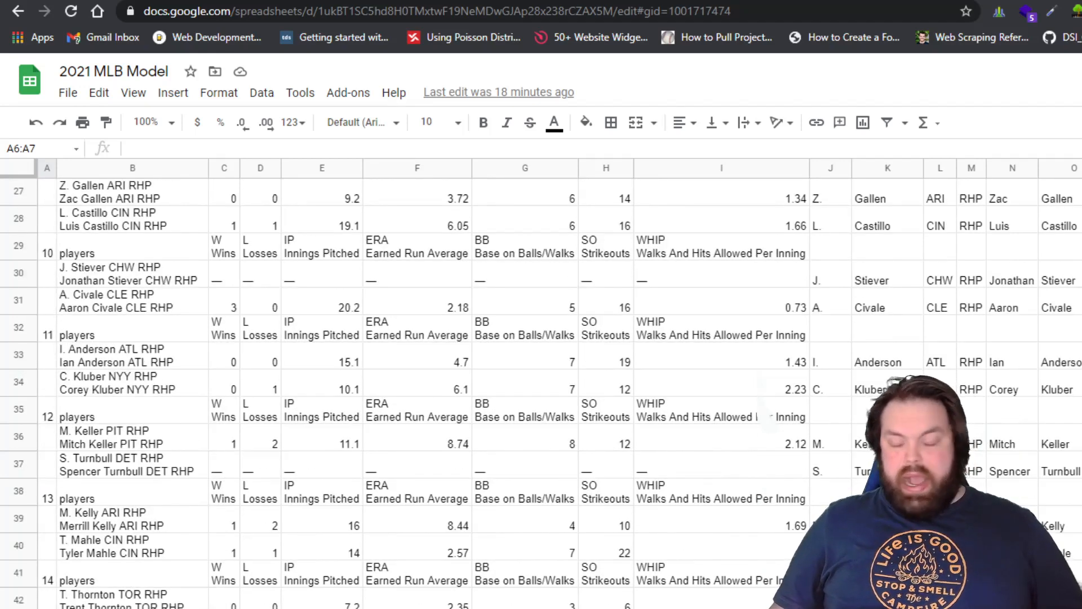
pyautogui.scroll(-4, 73, 599)
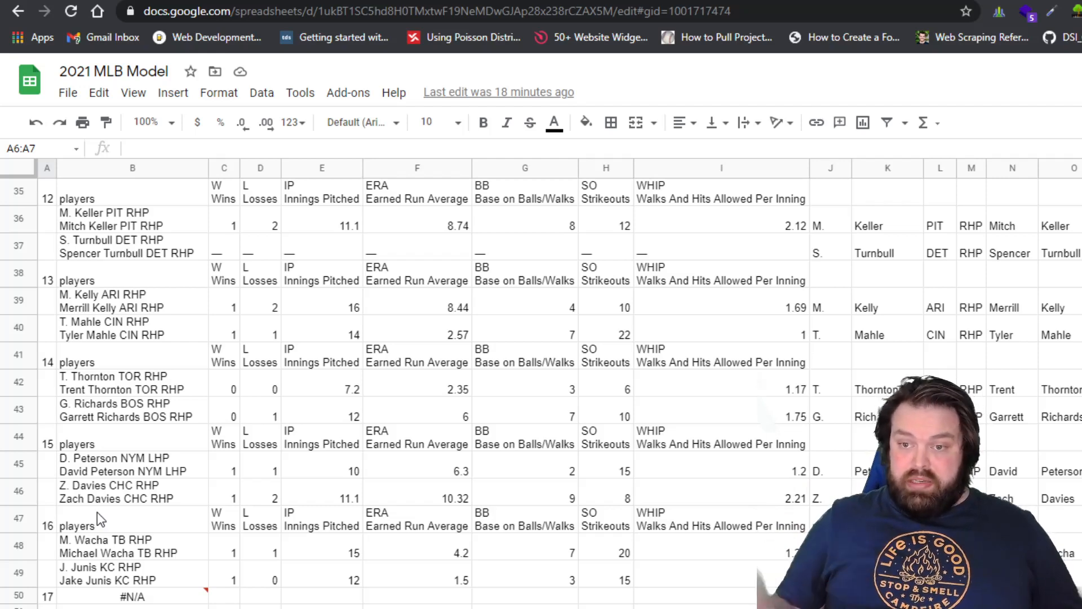
# Inspect the last table index numbers in A47 and A50 and the import result in B50
pyautogui.scroll(-1, 135, 469)
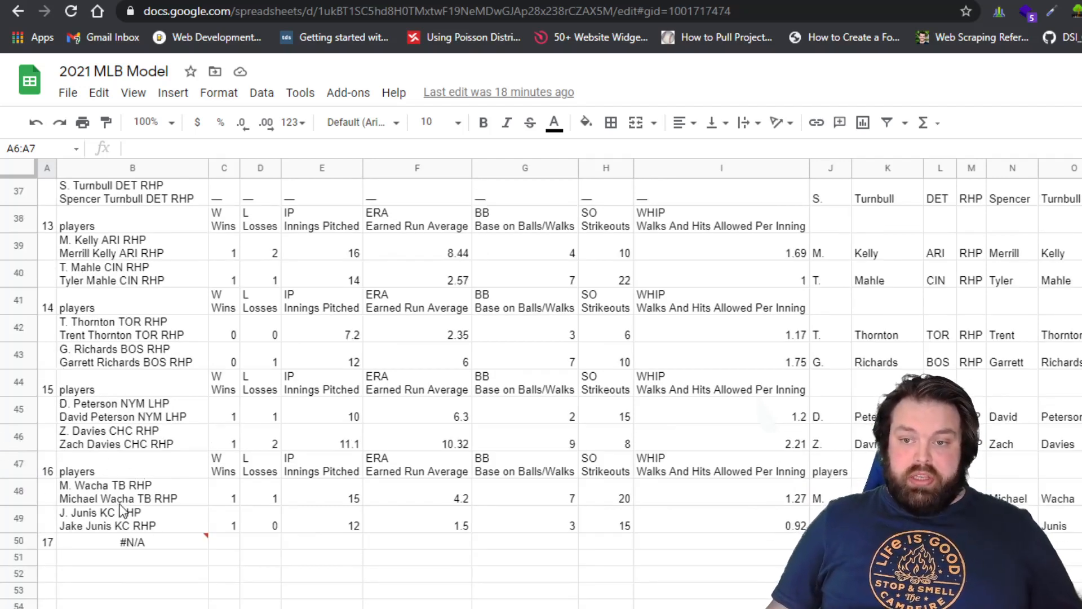
pyautogui.click(47, 476)
pyautogui.click(49, 543)
pyautogui.scroll(-5, 145, 440)
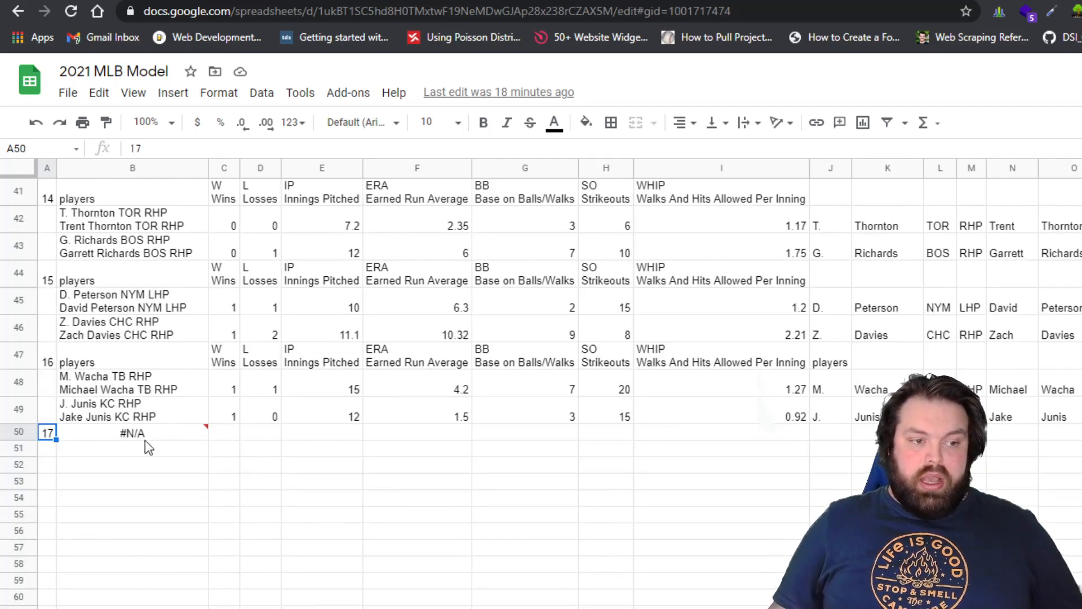
pyautogui.scroll(1, 90, 271)
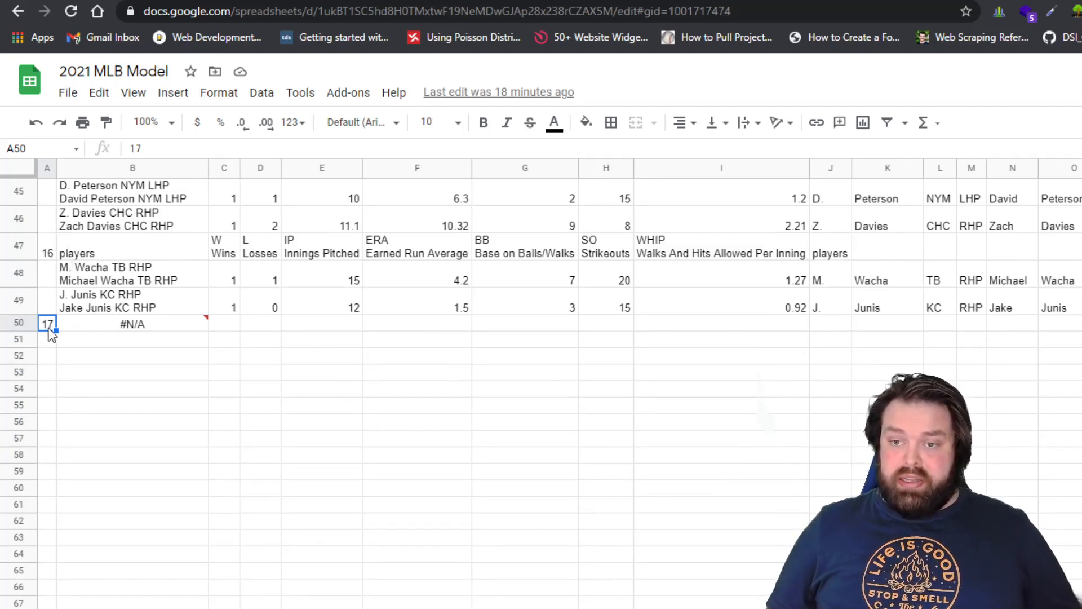
pyautogui.moveTo(140, 331)
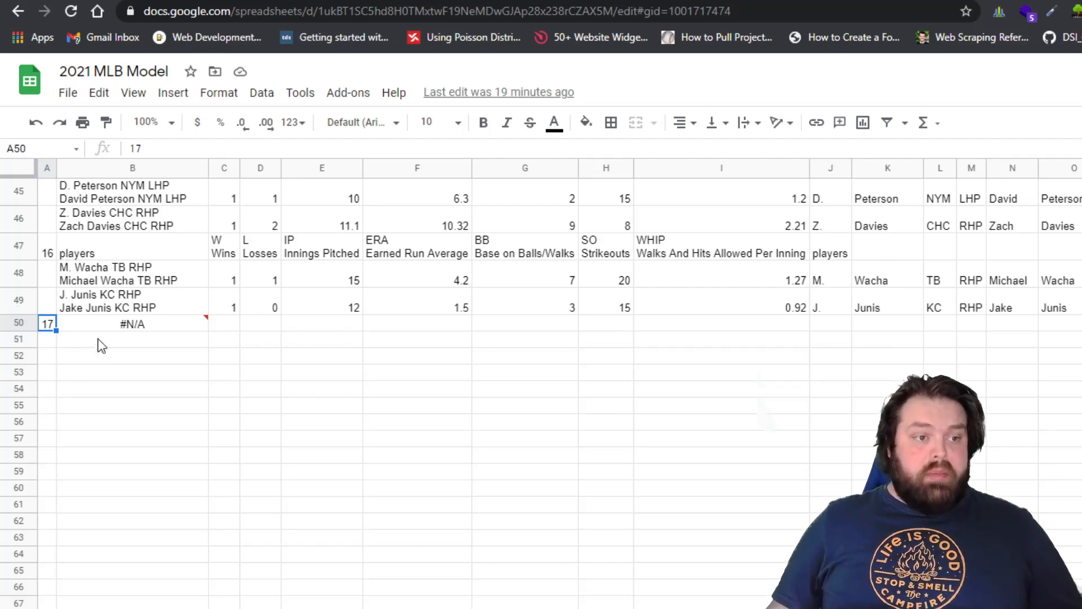
# Return to B2 and examine the URL, "table" query and A2 index arguments of its IMPORTHTML formula
pyautogui.scroll(10, 70, 282)
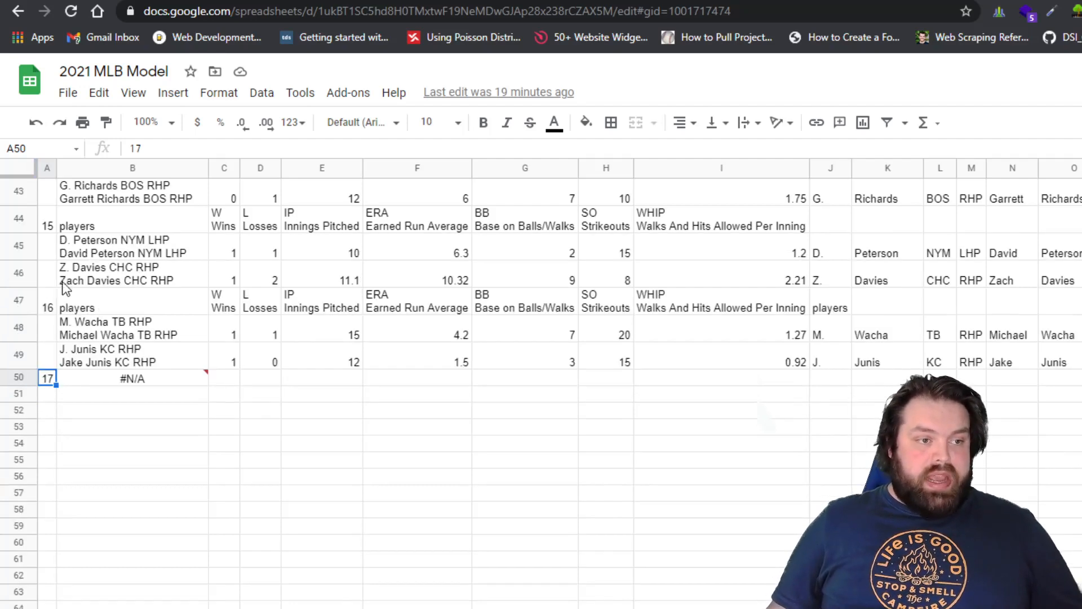
pyautogui.scroll(5, 42, 343)
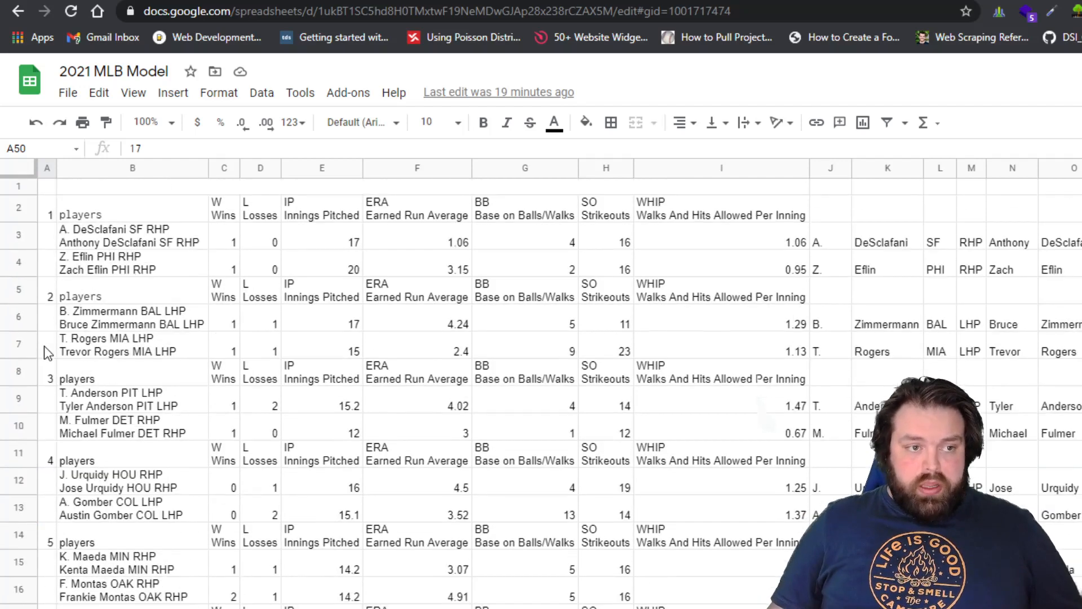
pyautogui.click(138, 211)
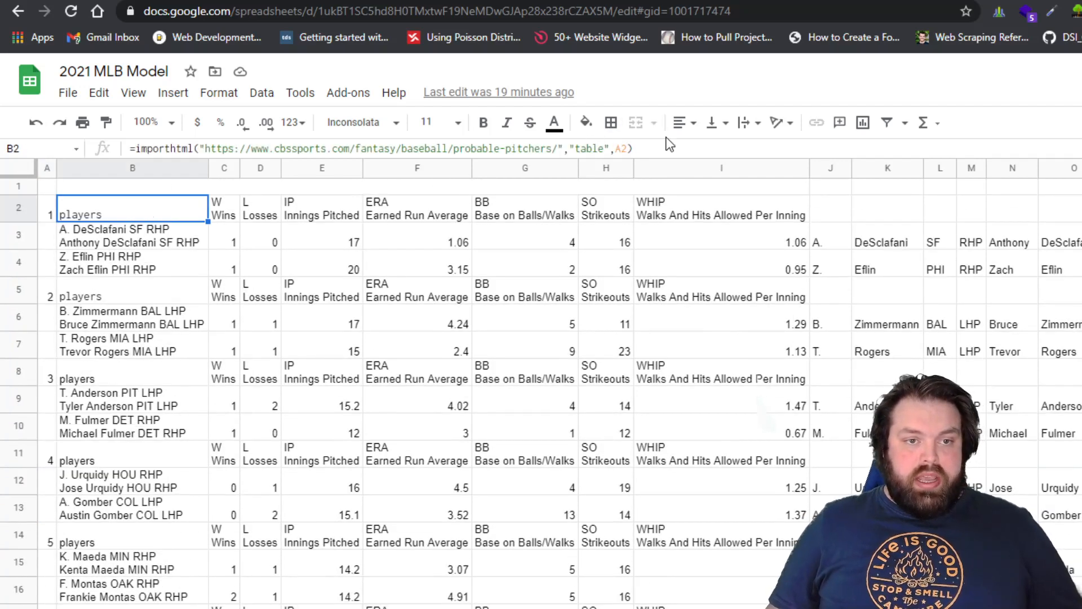
pyautogui.click(644, 146)
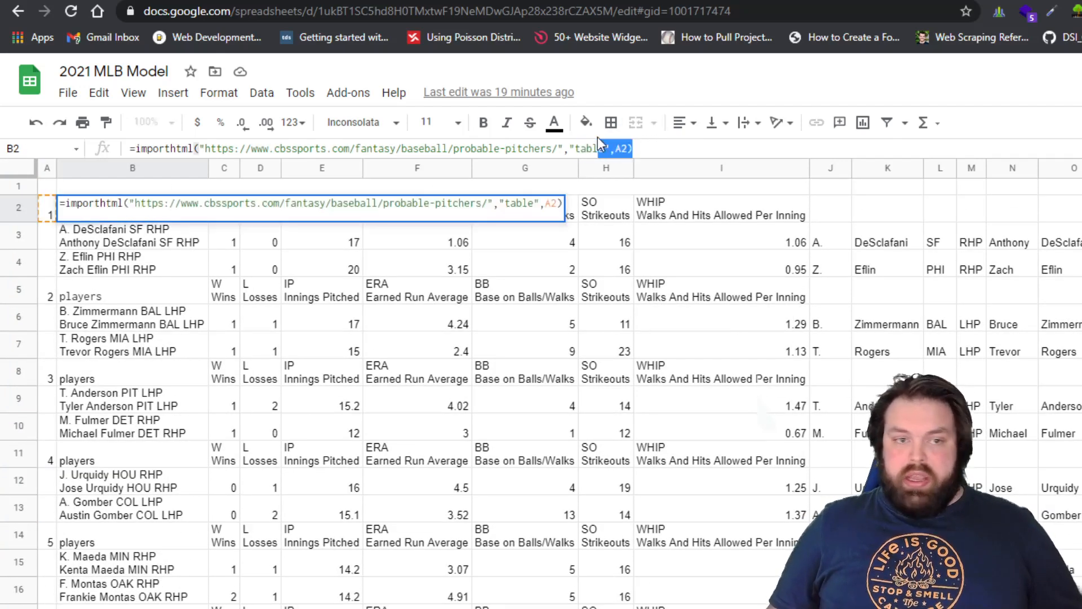
pyautogui.doubleClick(622, 148)
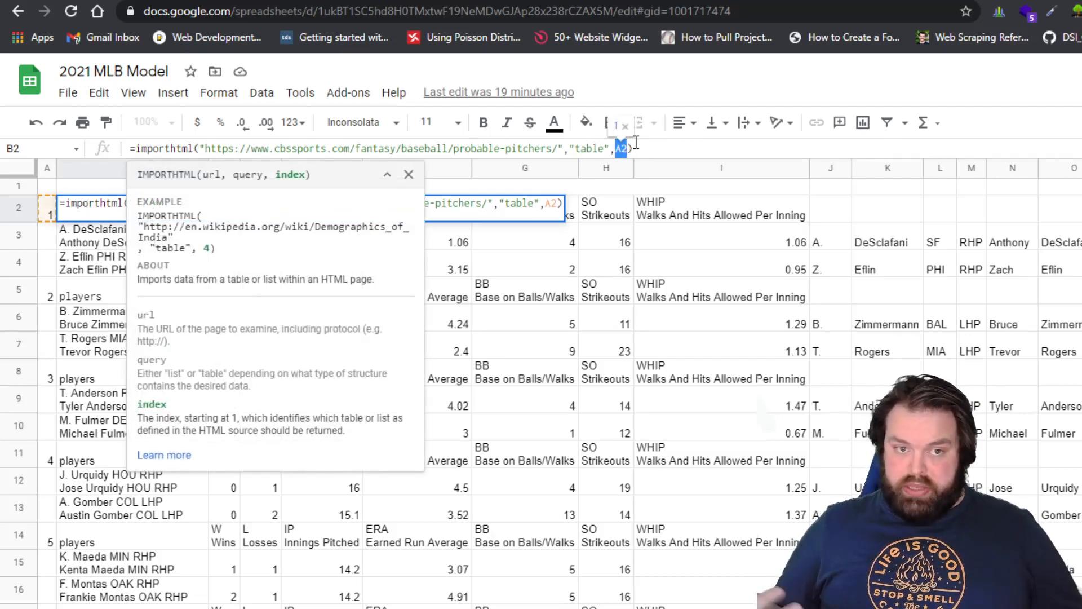
pyautogui.click(678, 145)
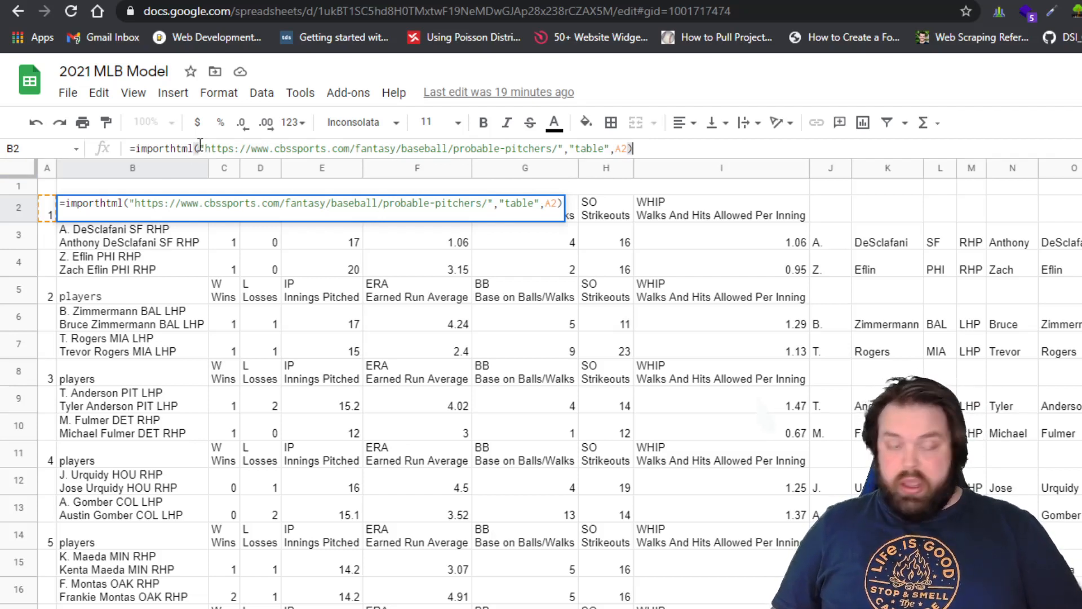
pyautogui.moveTo(200, 146); pyautogui.dragTo(622, 150)
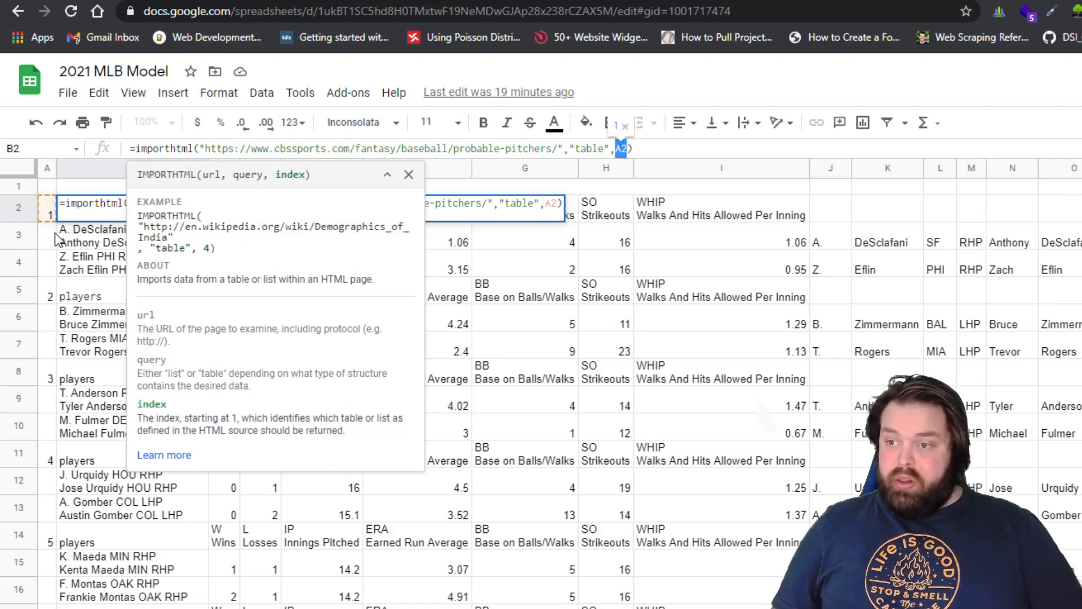
pyautogui.click(680, 148)
pyautogui.press('Return')
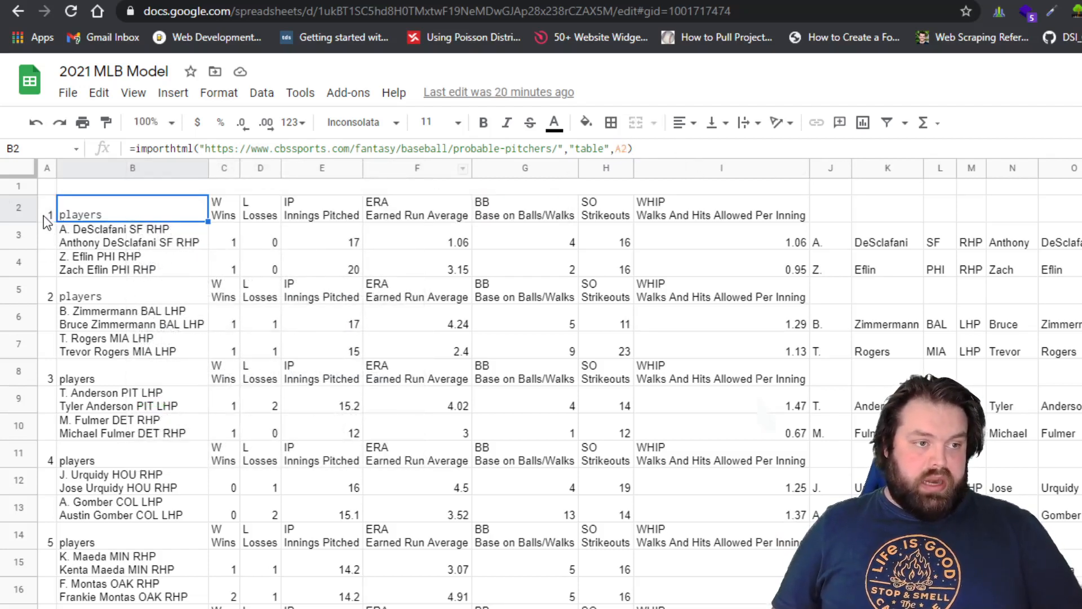
# Check the index cells A2 and A5 and highlight the imported pitcher tables across B2:I23
pyautogui.press('Left')
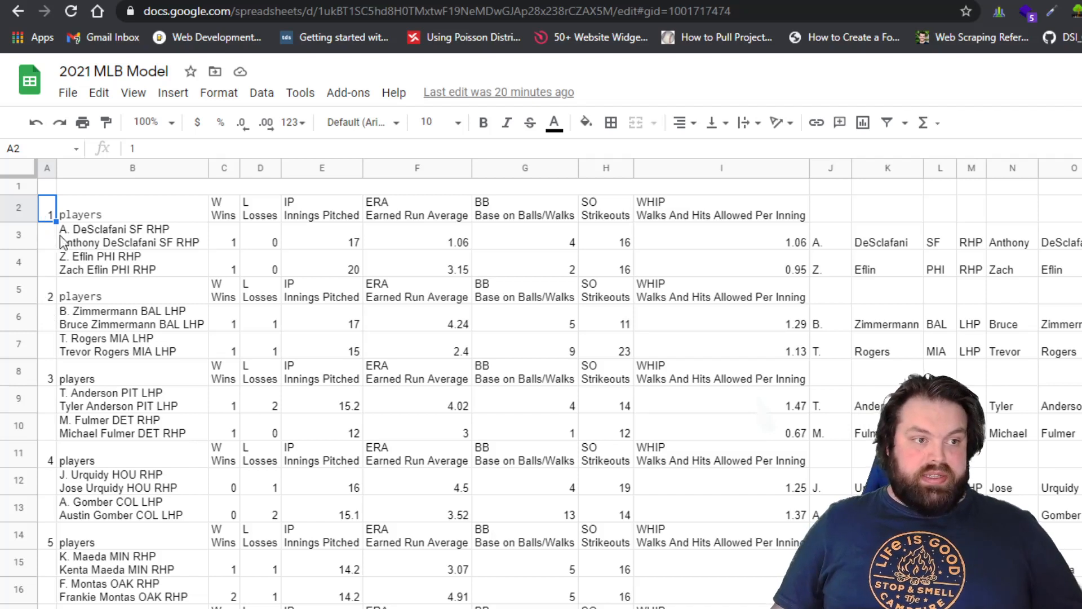
pyautogui.click(50, 297)
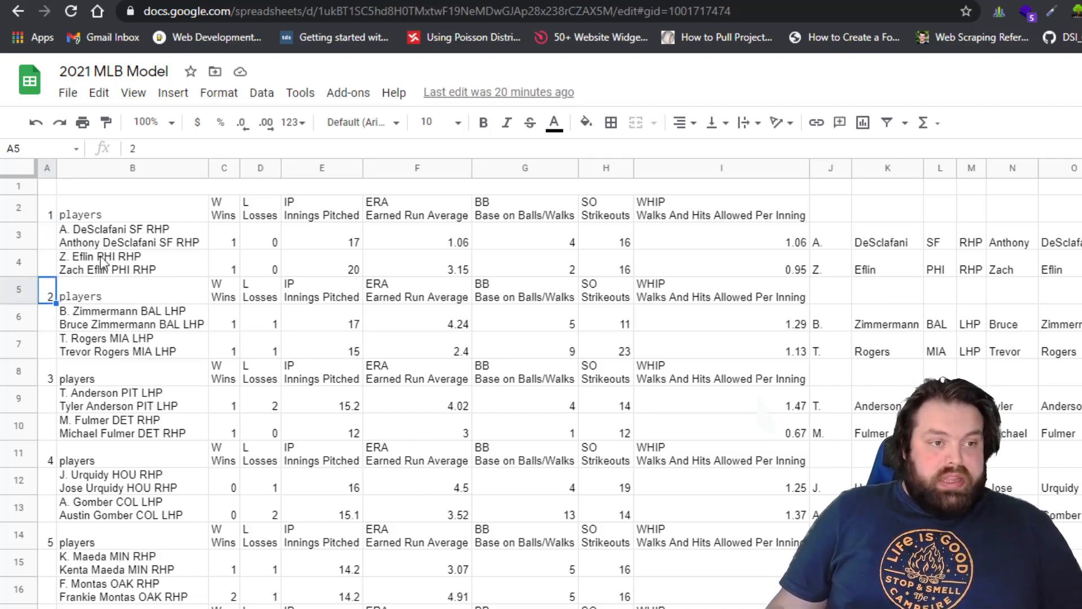
pyautogui.moveTo(101, 215); pyautogui.dragTo(719, 608)
pyautogui.scroll(-2, 541, 395)
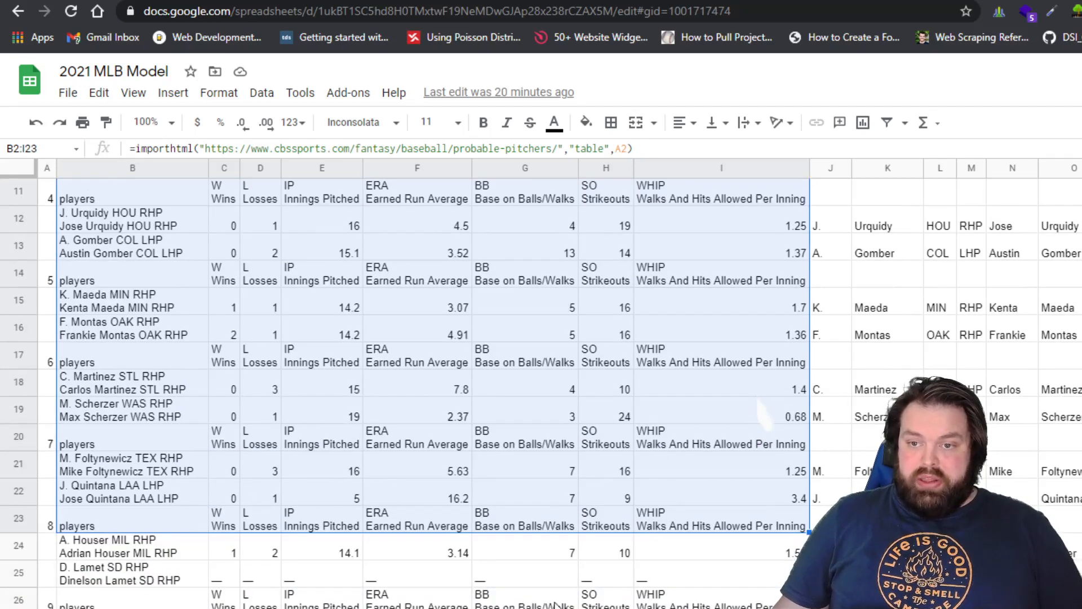
pyautogui.scroll(5, 480, 578)
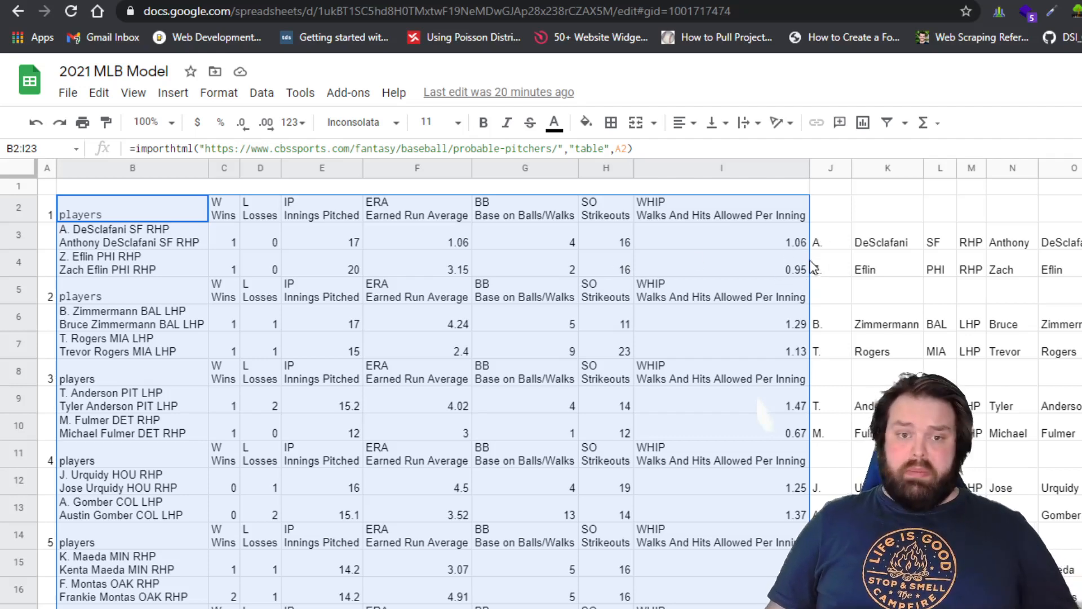
# Open the SPLIT formula in J3 and examine its B3 text reference and space delimiter
pyautogui.click(824, 241)
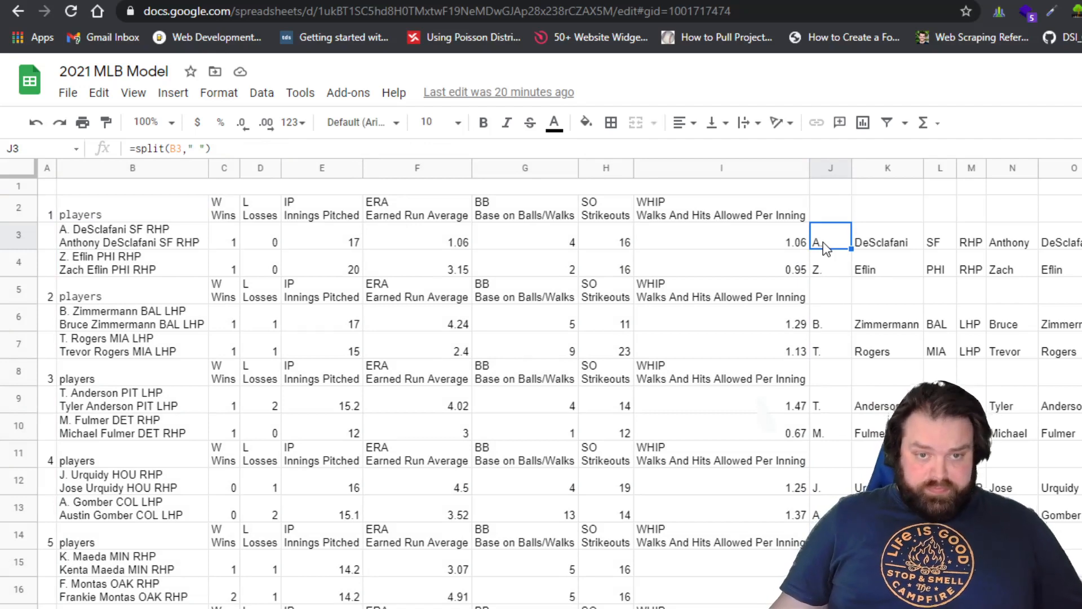
pyautogui.doubleClick(823, 242)
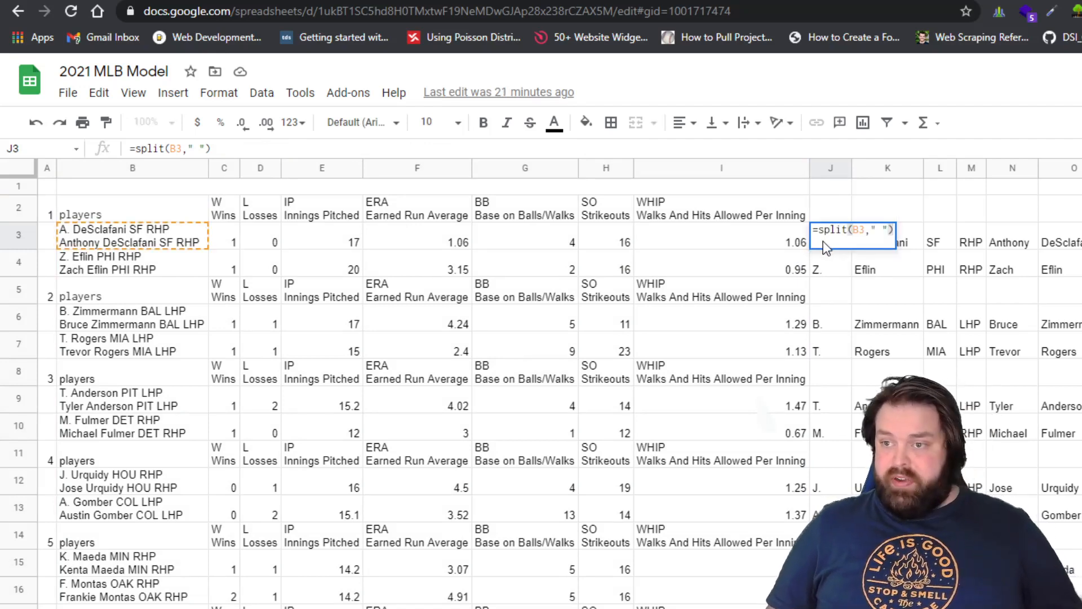
pyautogui.click(857, 235)
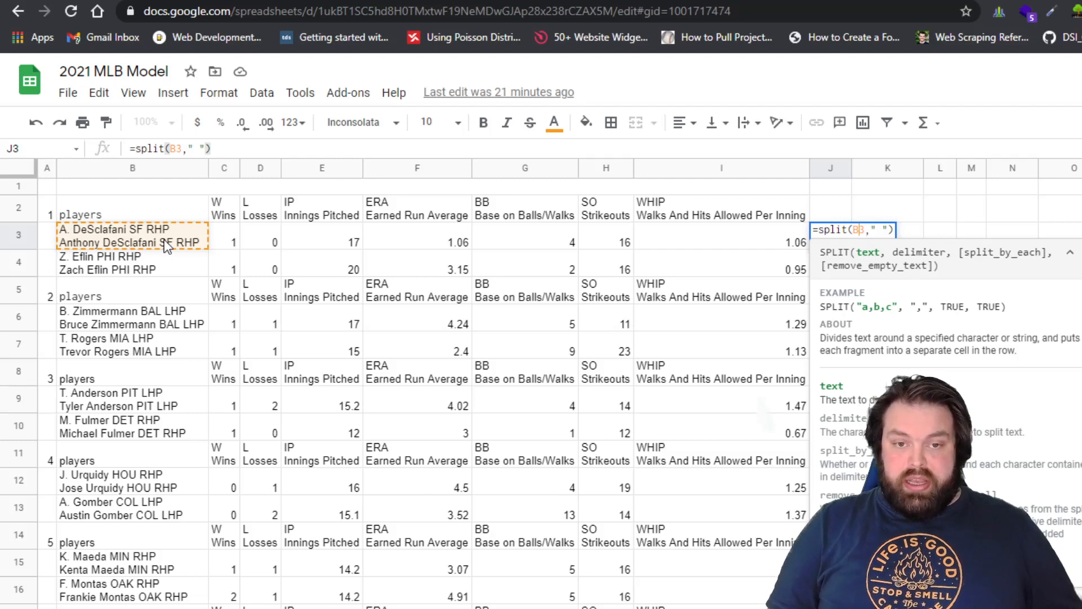
pyautogui.press('Right')
pyautogui.press('Right')
pyautogui.press('Right')
pyautogui.press('Right')
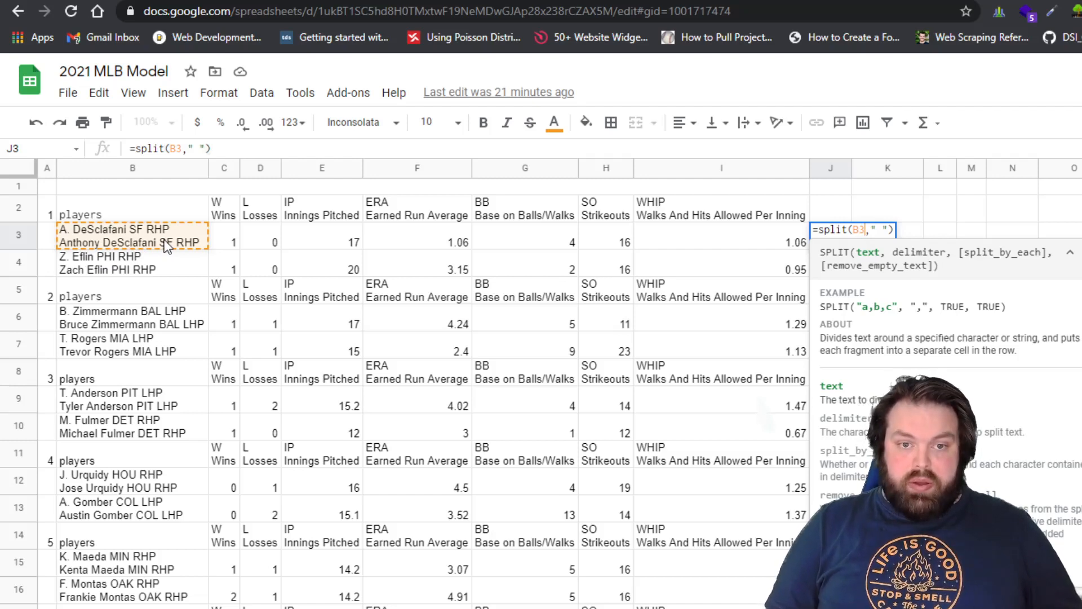
pyautogui.press('Right')
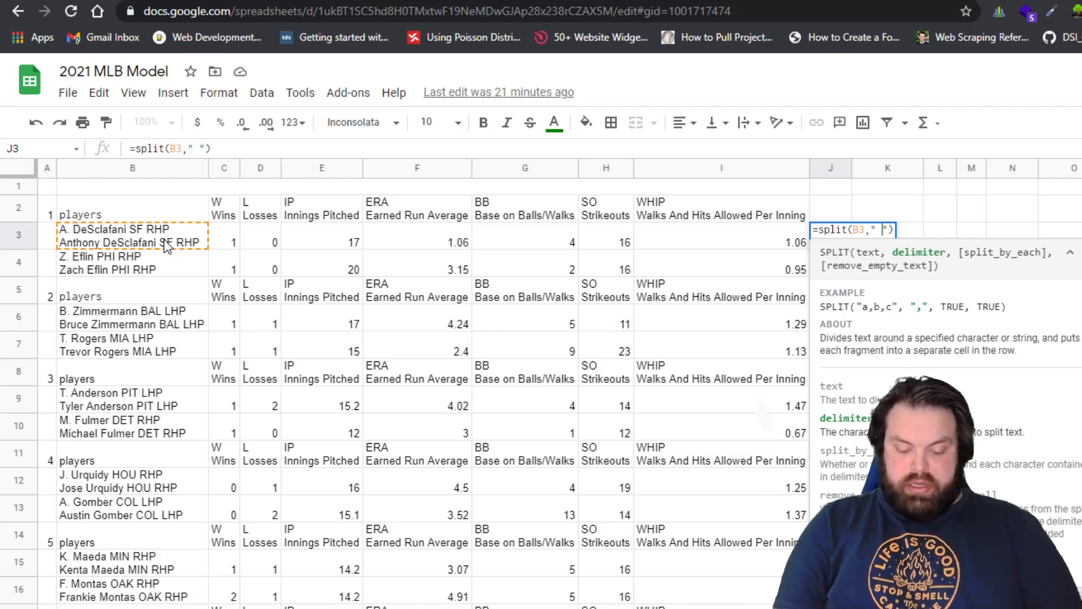
# Try a comma and a period as the delimiter in J3's SPLIT formula, then restore the space and commit =split(B3," ")
pyautogui.press('BackSpace')
pyautogui.write(',')
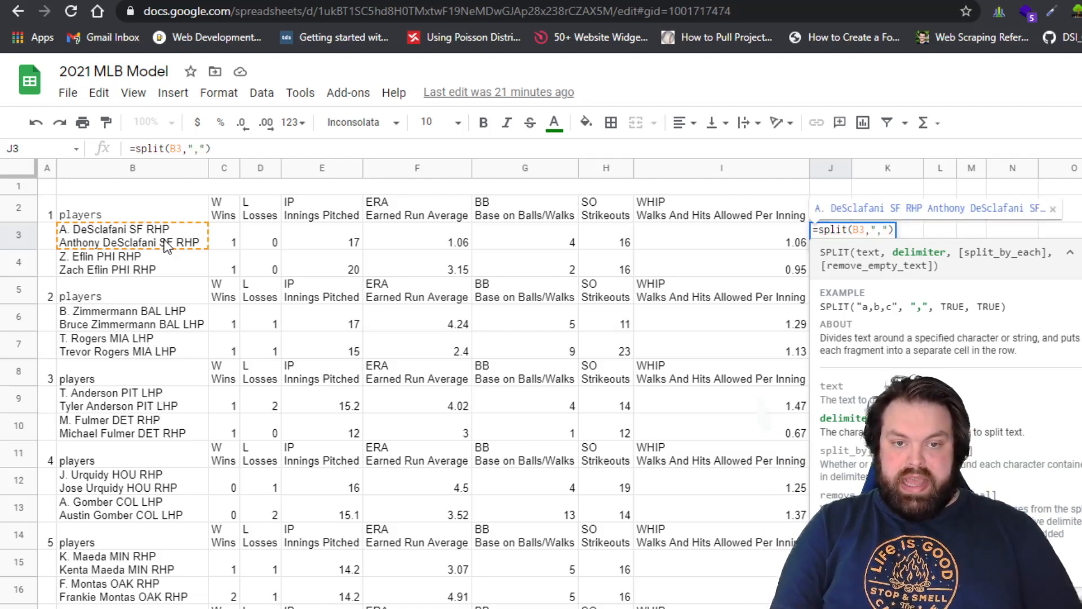
pyautogui.press('BackSpace')
pyautogui.write('.')
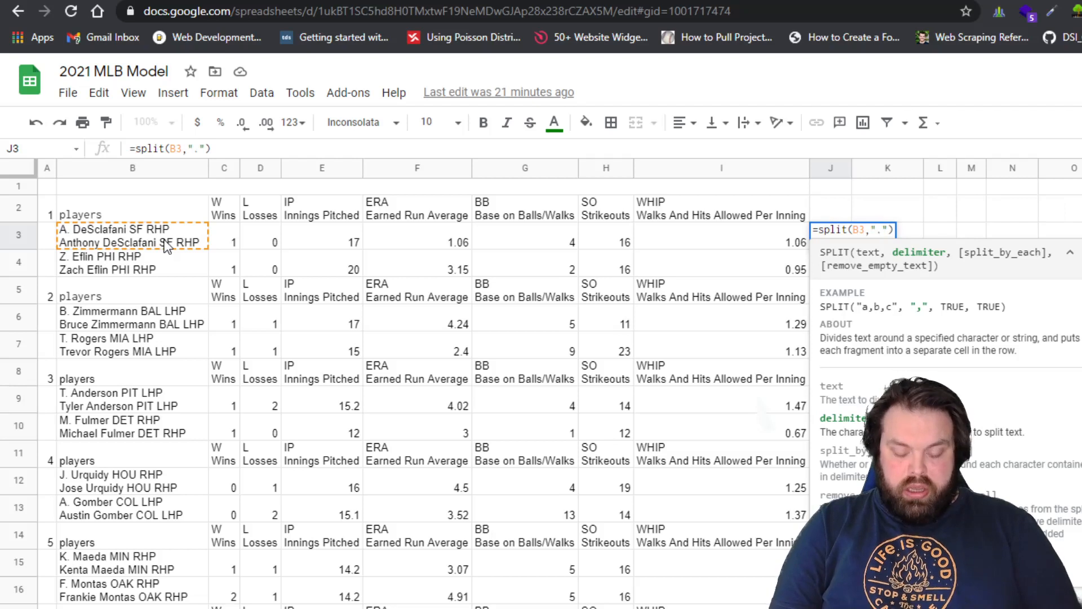
pyautogui.press('BackSpace')
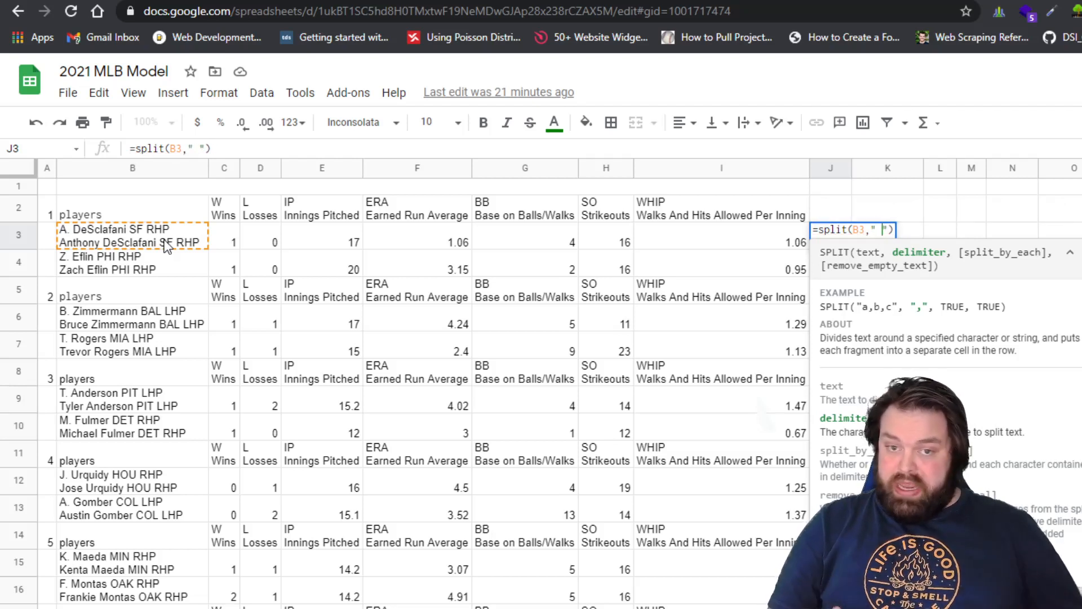
pyautogui.press('Right')
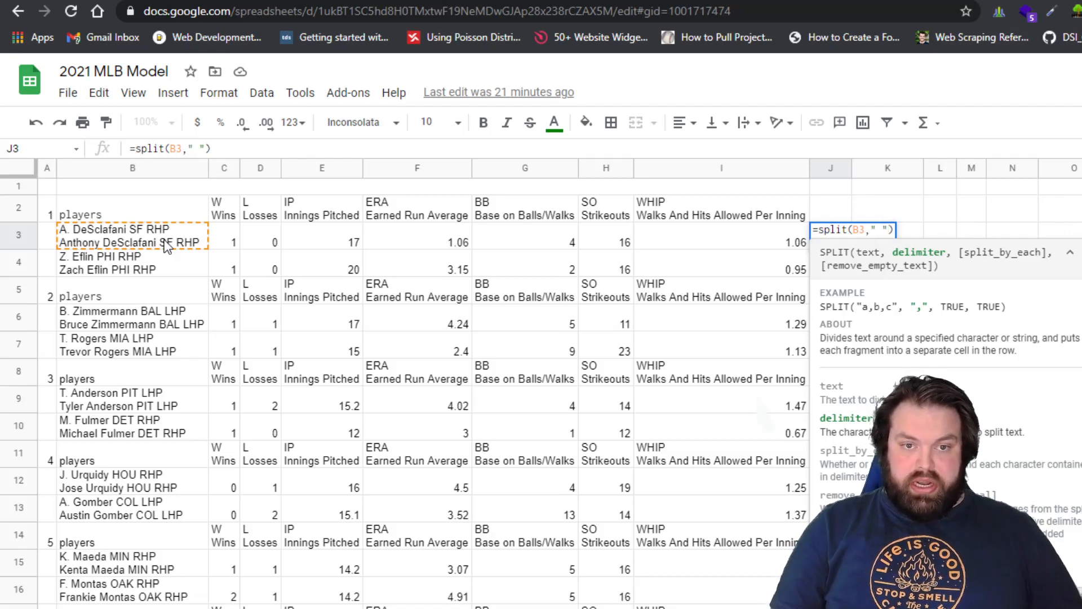
pyautogui.press('Return')
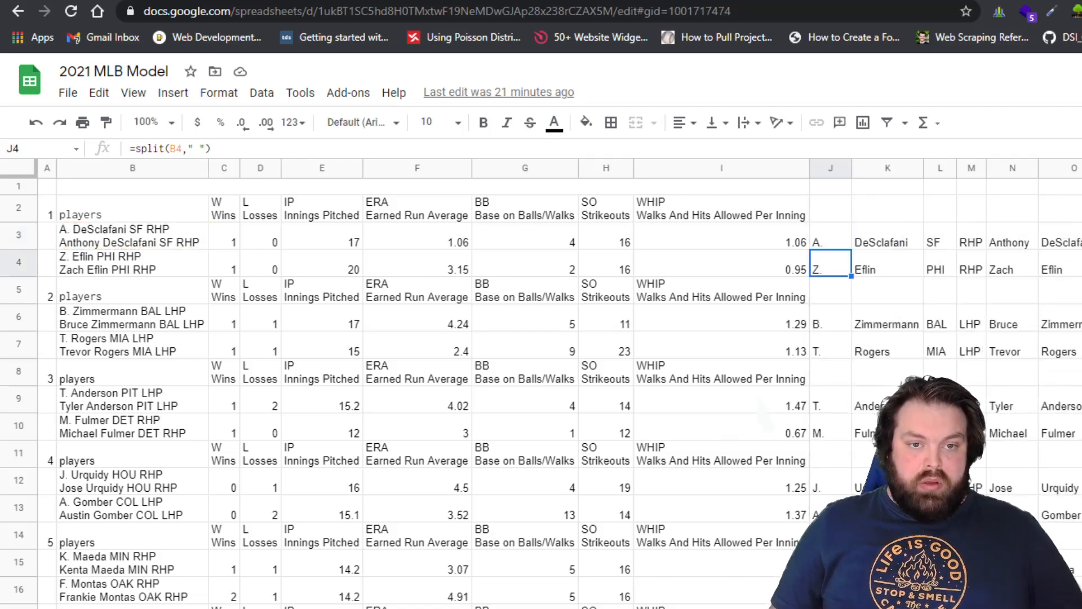
# Compare the source text in B3 with its split pieces across J3 to P3, covering initial, surname, team, throwing hand and full name
pyautogui.click(832, 239)
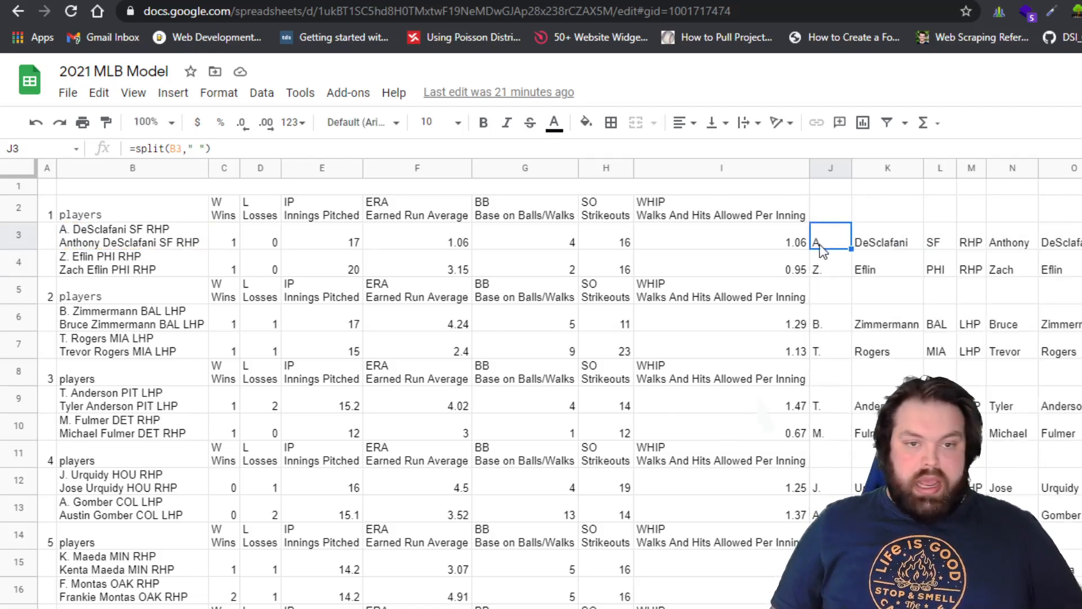
pyautogui.click(136, 248)
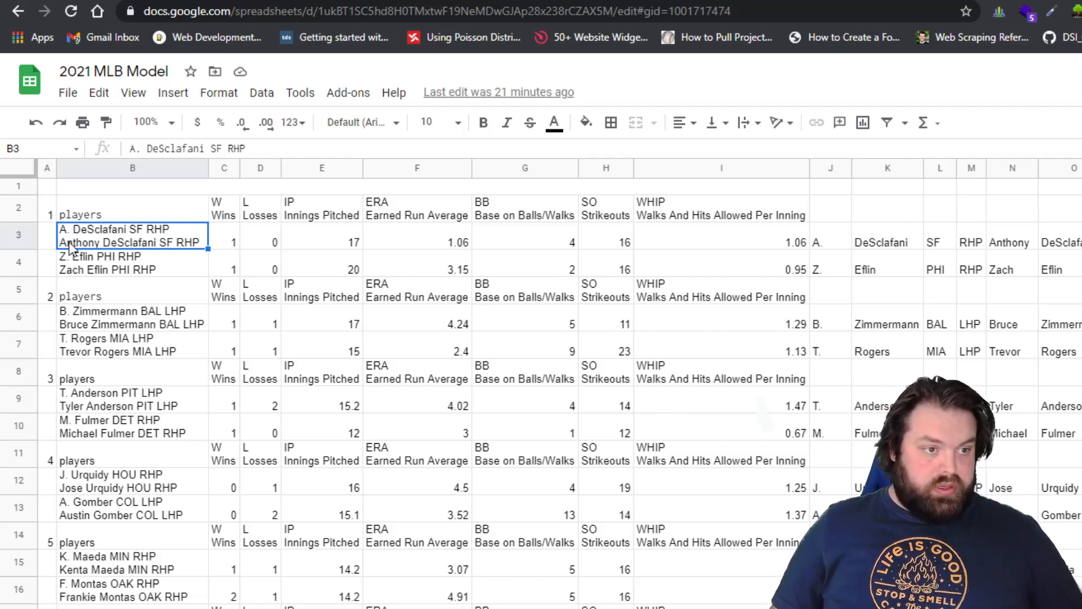
pyautogui.click(819, 245)
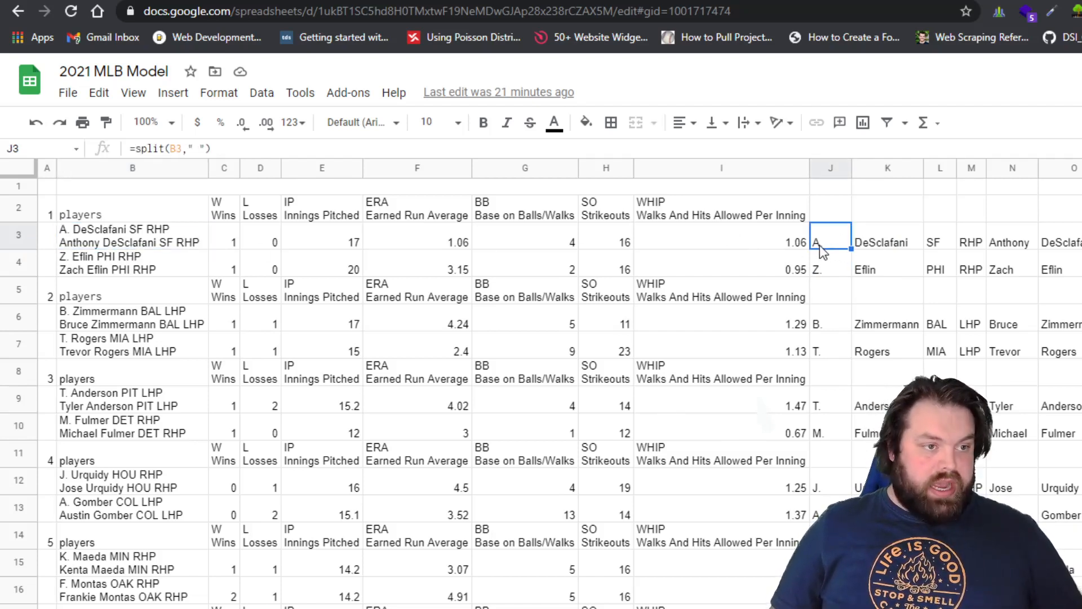
pyautogui.click(877, 244)
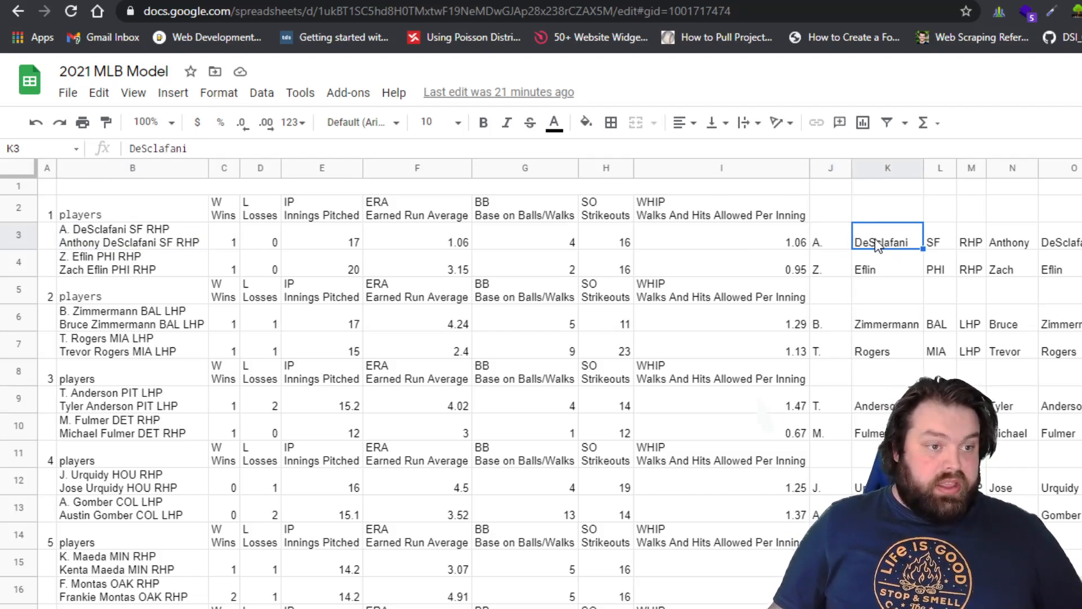
pyautogui.click(940, 241)
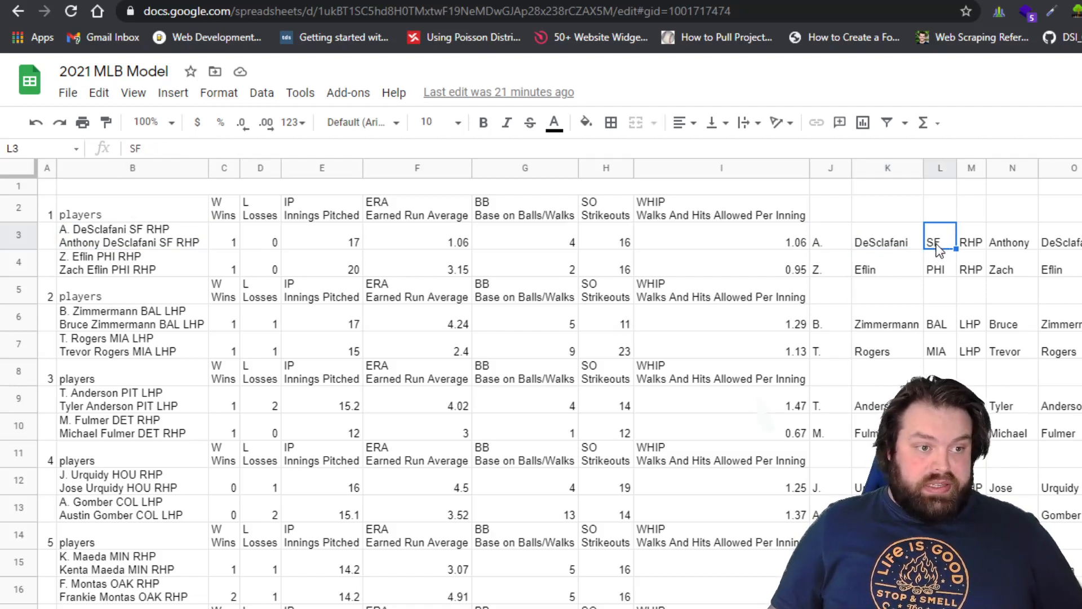
pyautogui.click(978, 238)
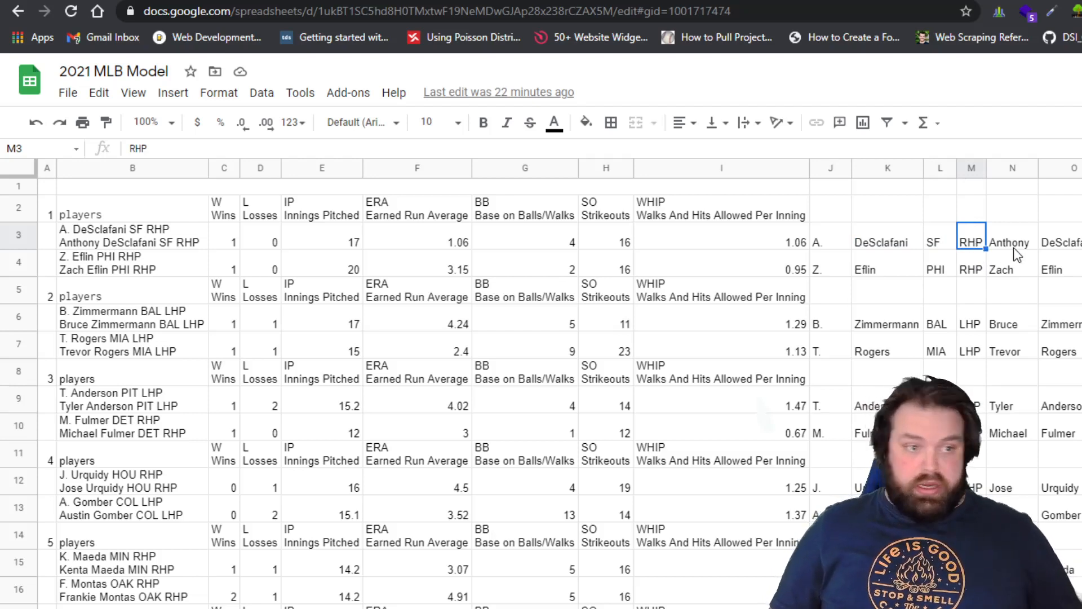
pyautogui.click(80, 246)
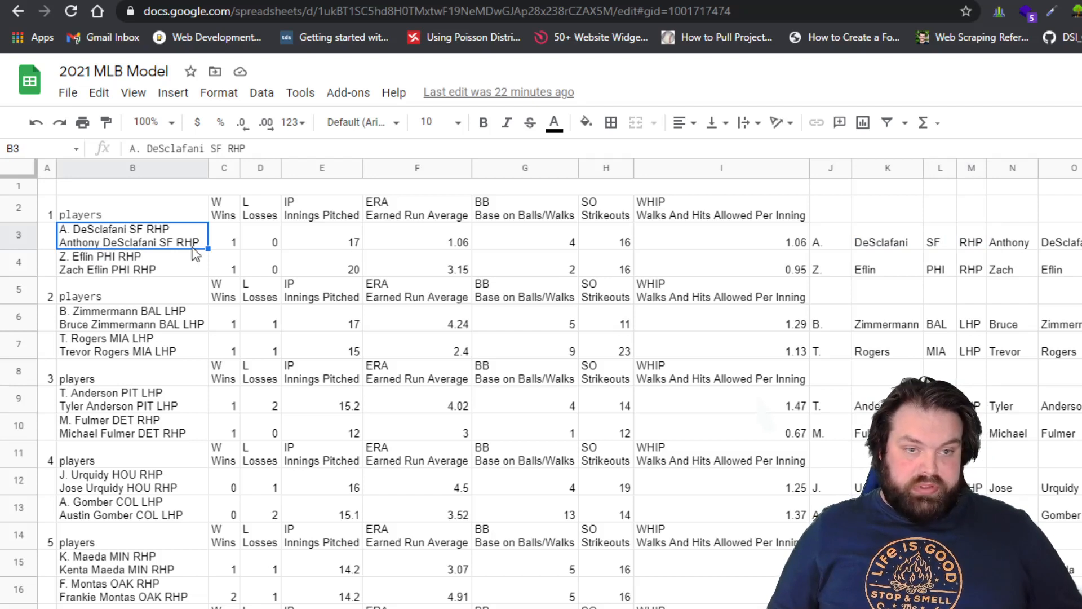
pyautogui.click(1006, 244)
pyautogui.click(1055, 249)
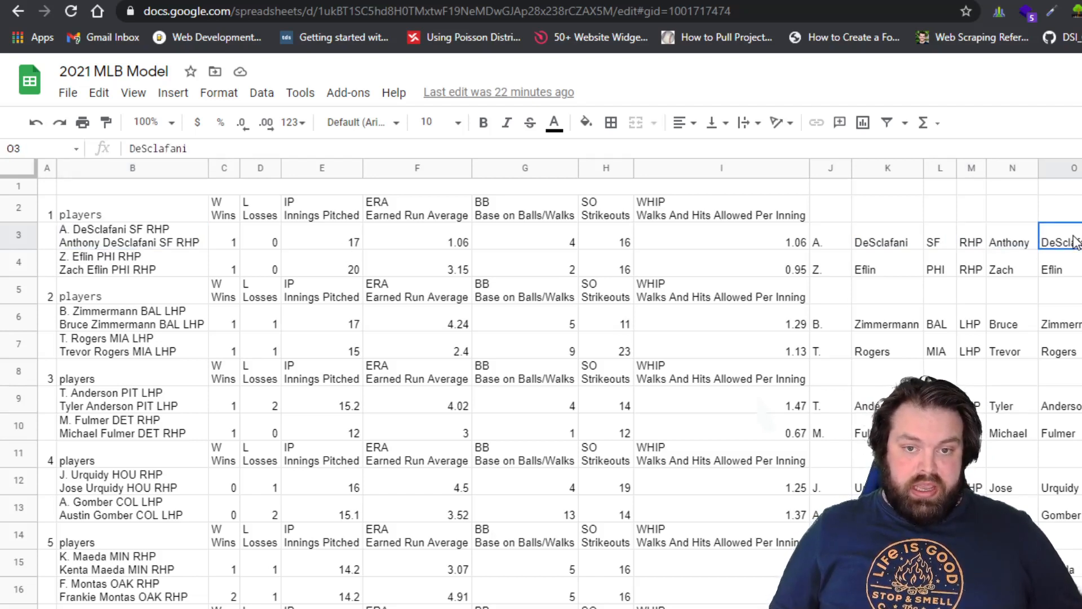
pyautogui.press('Right')
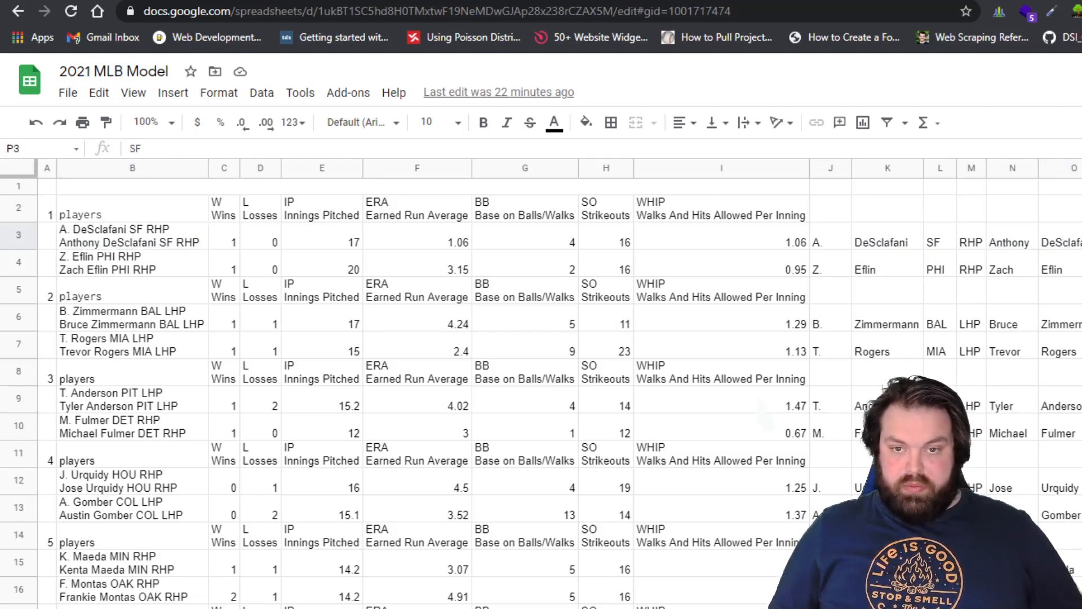
# Check the SPLIT formulas in column J for the pitcher rows against the blank header-row cells J5 and J8
pyautogui.press('Right')
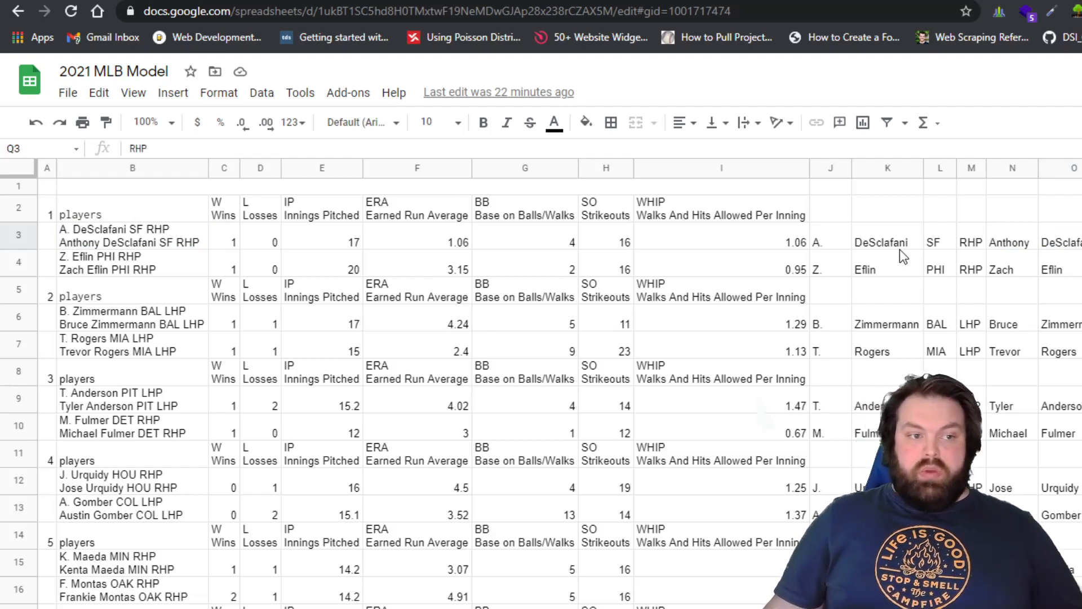
pyautogui.click(892, 237)
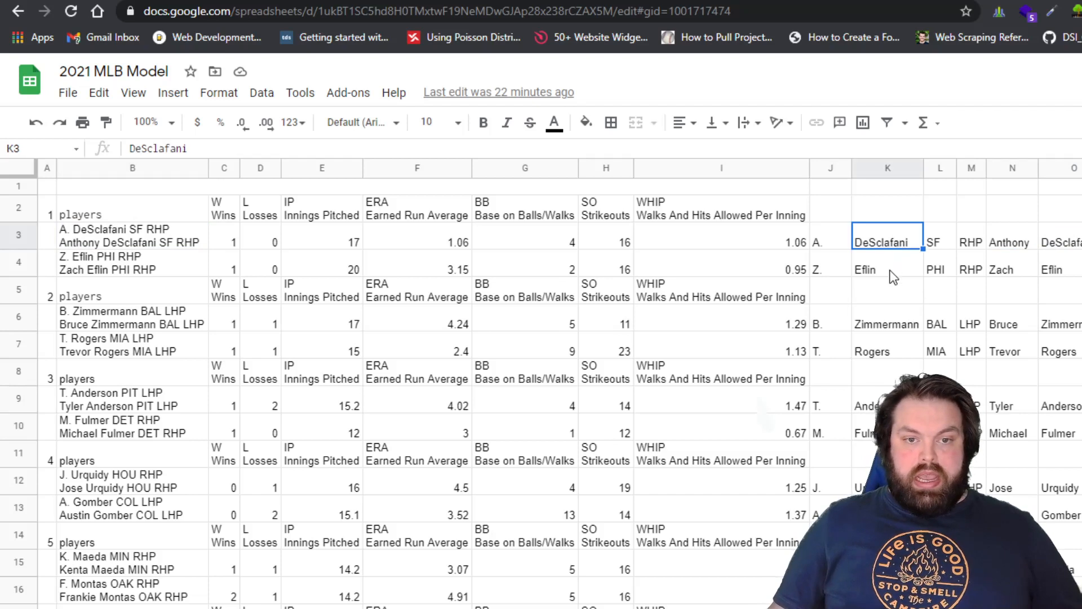
pyautogui.click(889, 265)
pyautogui.click(815, 241)
pyautogui.click(822, 269)
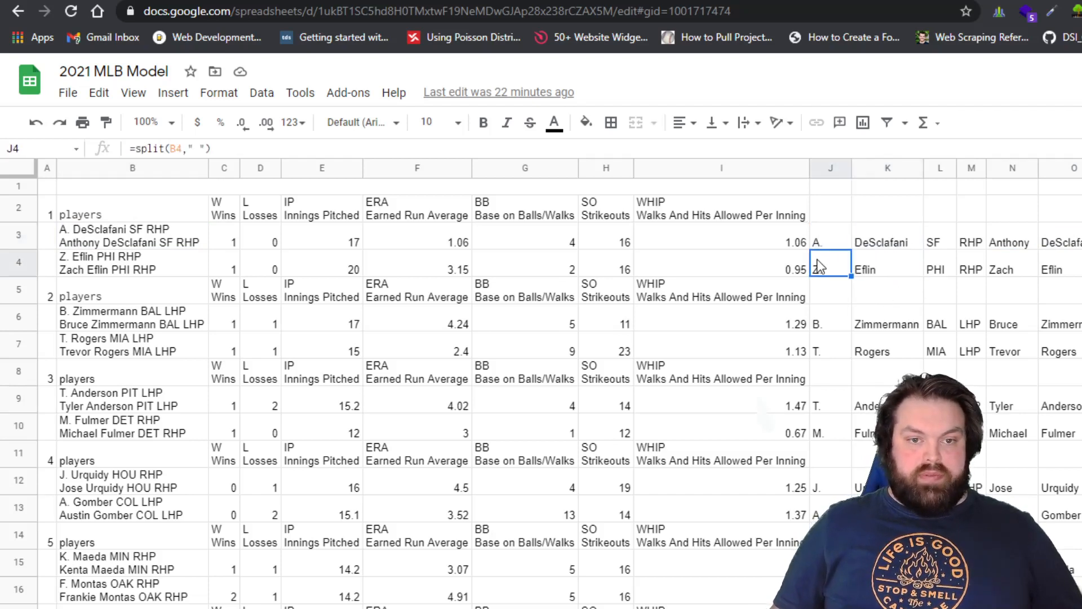
pyautogui.click(826, 288)
pyautogui.click(829, 315)
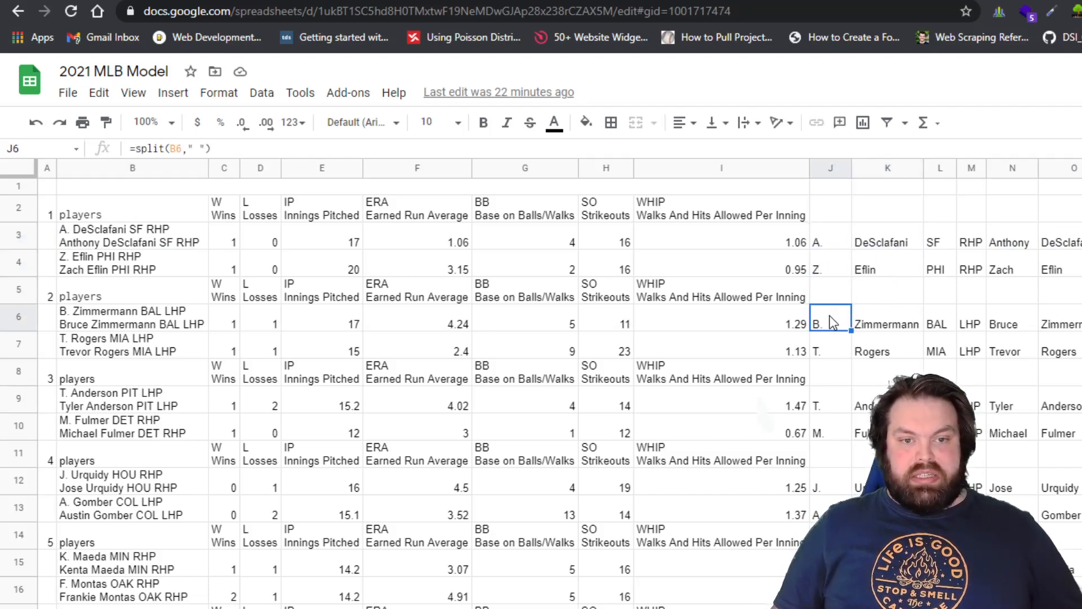
pyautogui.click(822, 349)
pyautogui.click(829, 379)
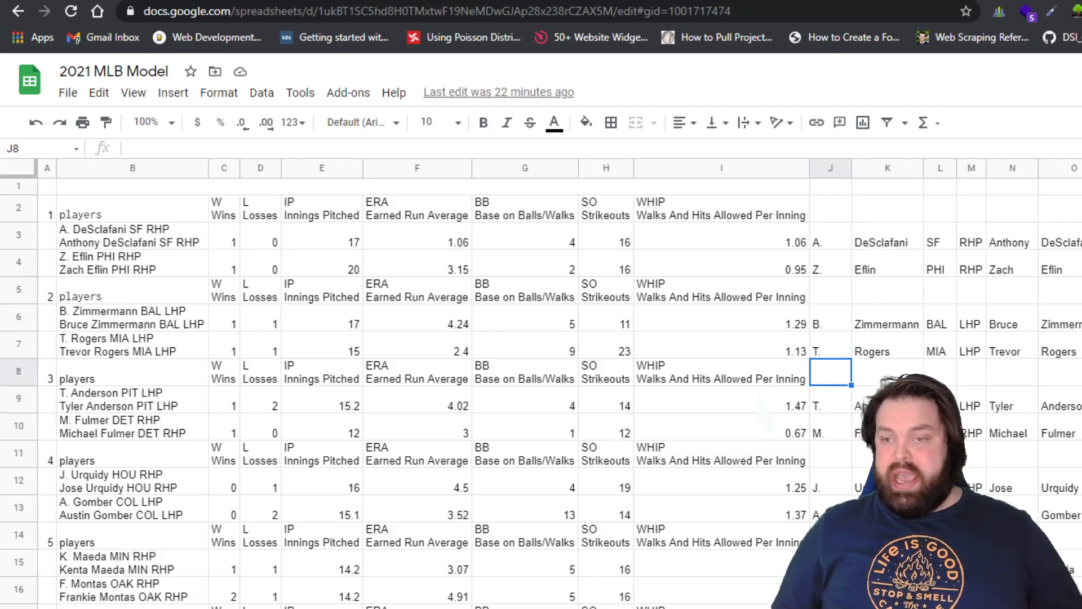
pyautogui.click(830, 268)
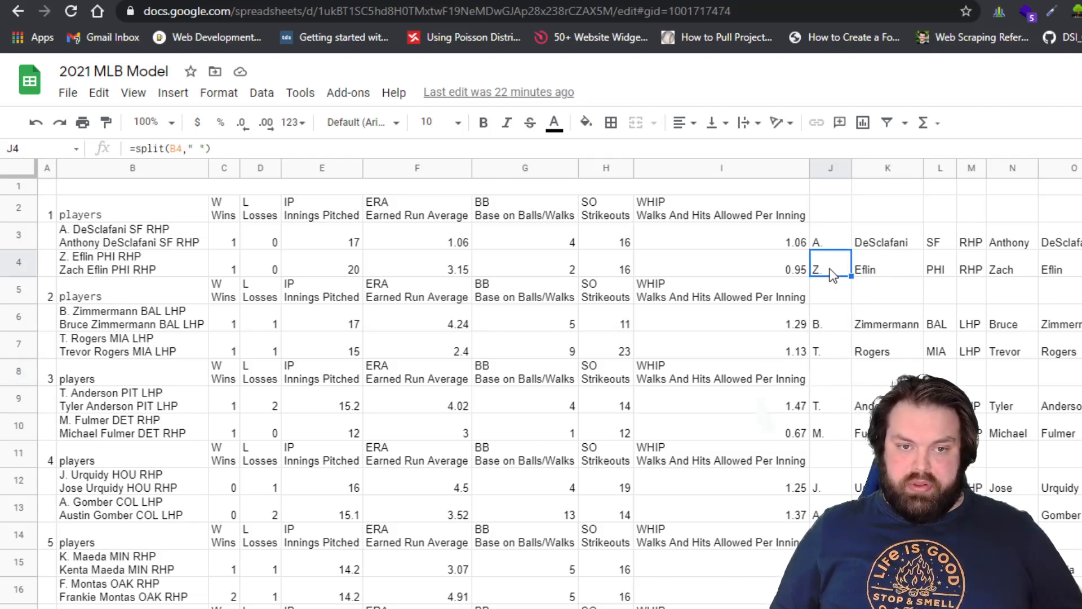
pyautogui.click(831, 299)
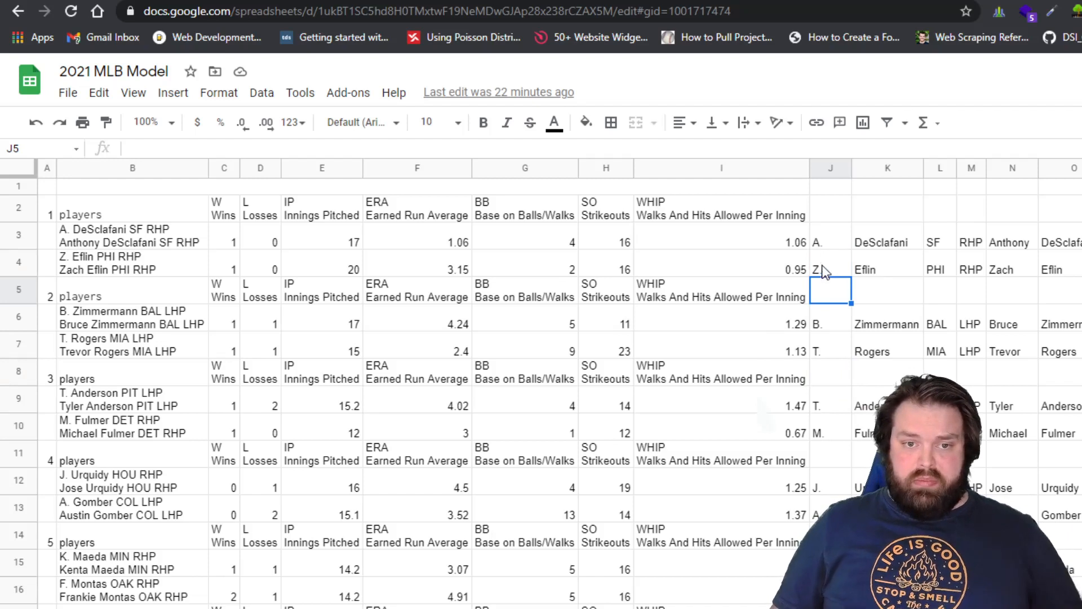
# Try copying J4's SPLIT formula into header-row cell J5, compare it with the source cell B5, and clear J5
pyautogui.click(829, 275)
pyautogui.hotkey('ctrl', 'c')
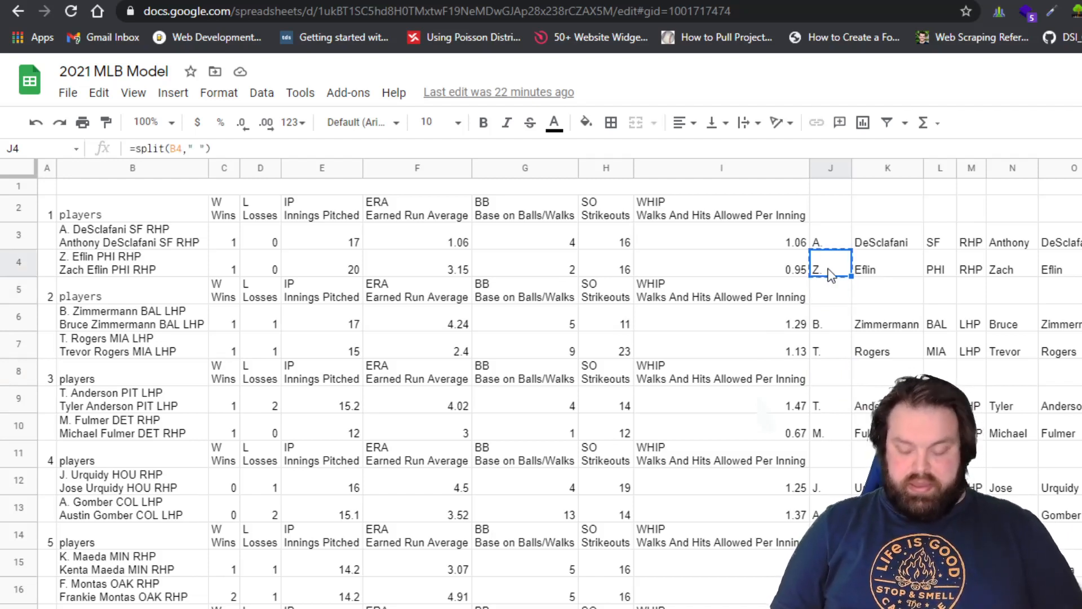
pyautogui.press('Down')
pyautogui.hotkey('ctrl', 'v')
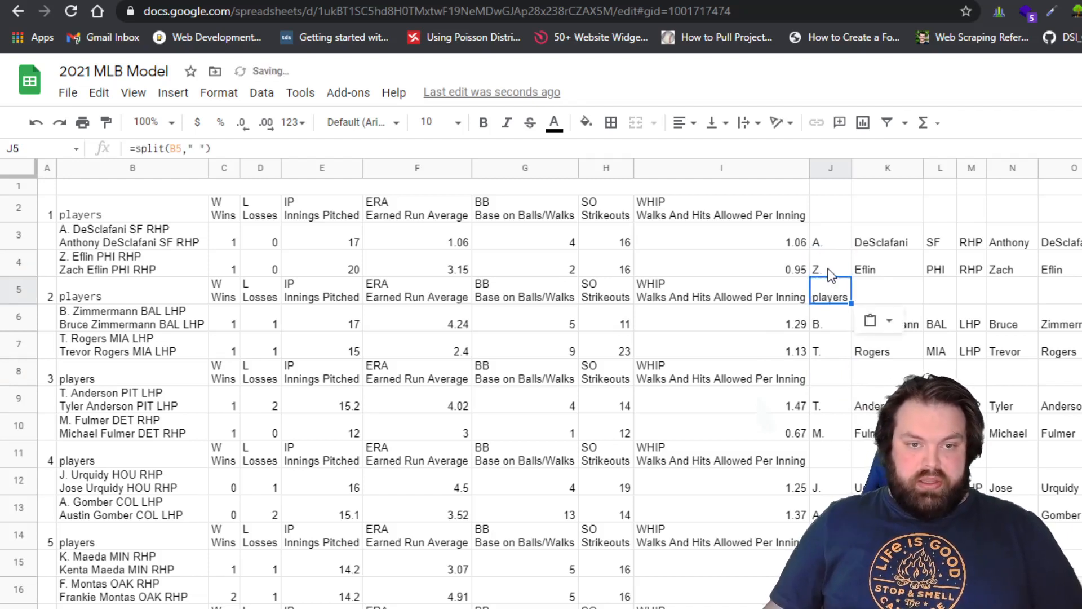
pyautogui.click(115, 288)
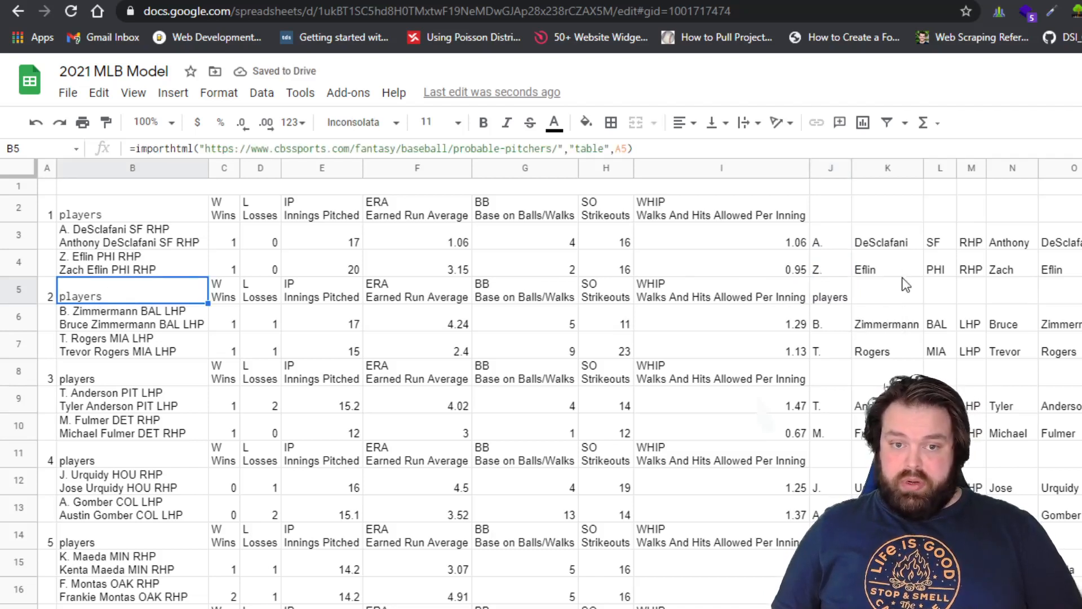
pyautogui.click(834, 292)
pyautogui.press('Delete')
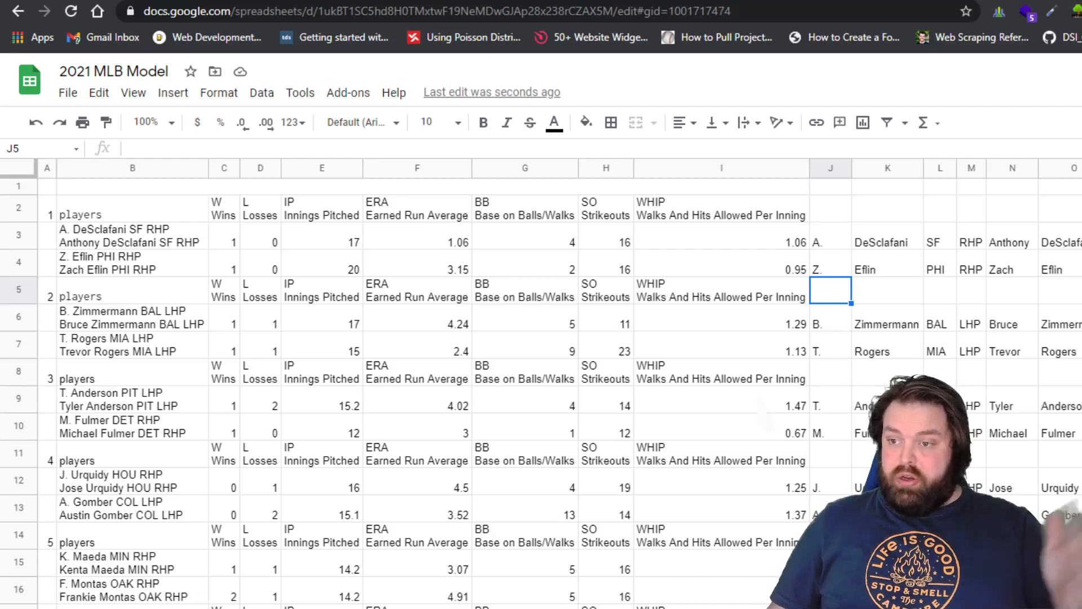
# Highlight the split pieces in J3:Q3 and examine the TRIM formula in T3 under the Player header
pyautogui.hscroll(5, 541, 383)
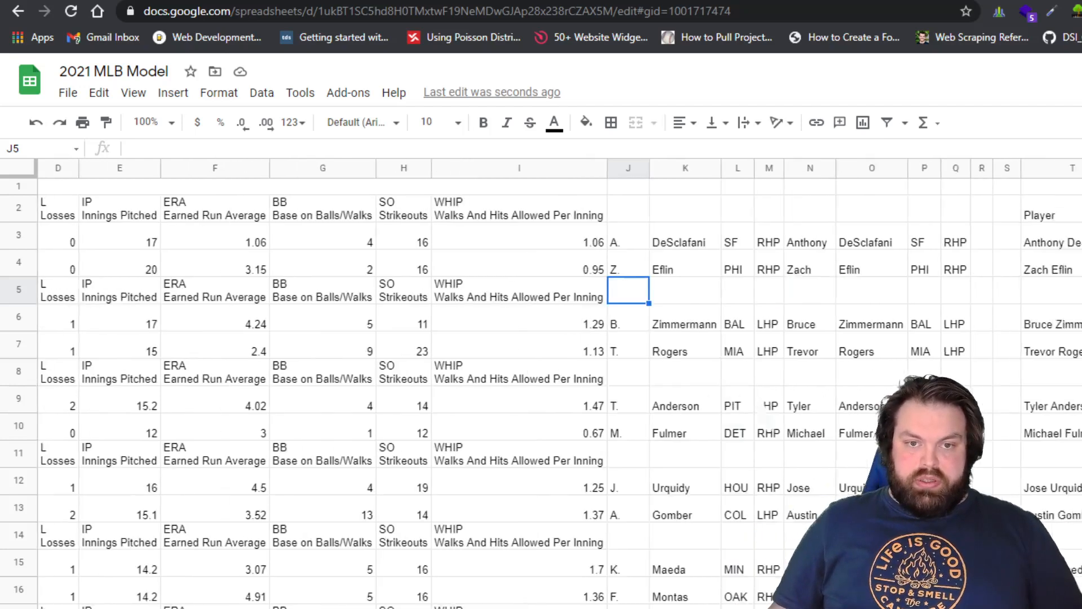
pyautogui.hscroll(2, 541, 383)
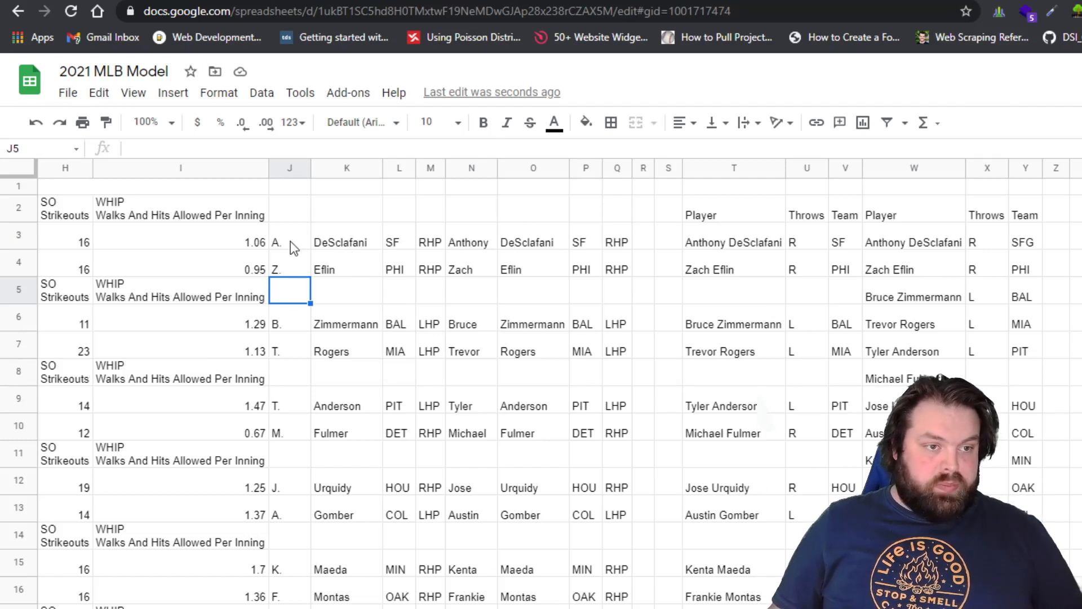
pyautogui.moveTo(289, 242); pyautogui.dragTo(628, 237)
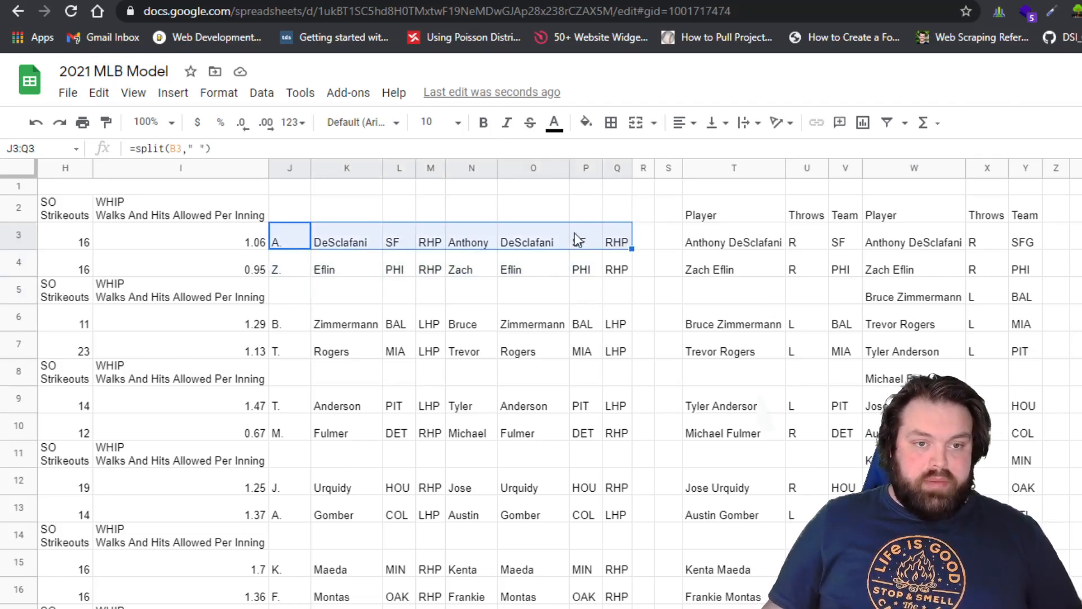
pyautogui.click(739, 215)
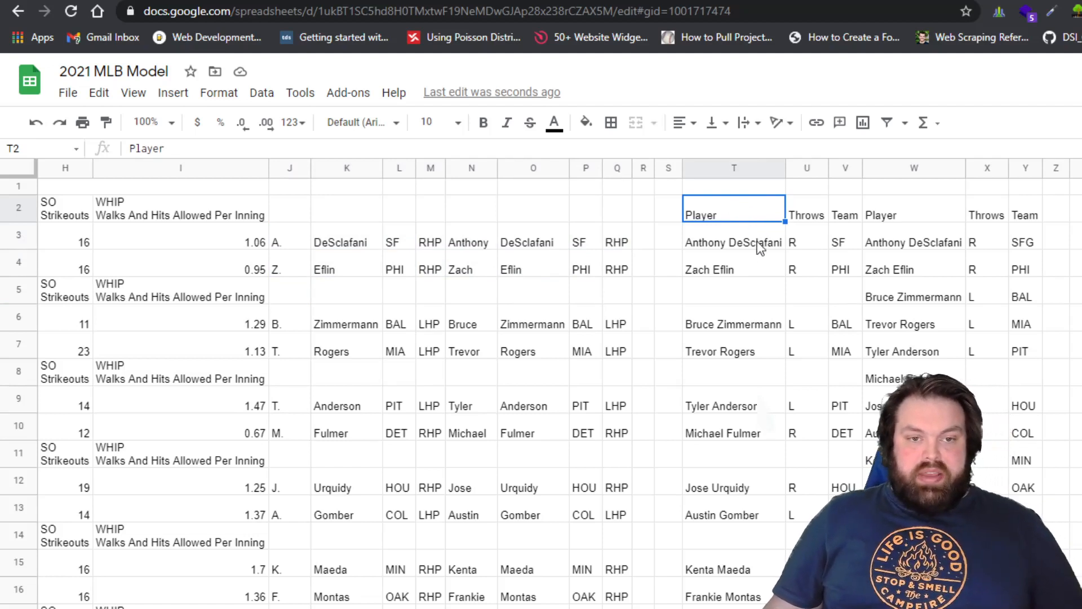
pyautogui.click(722, 244)
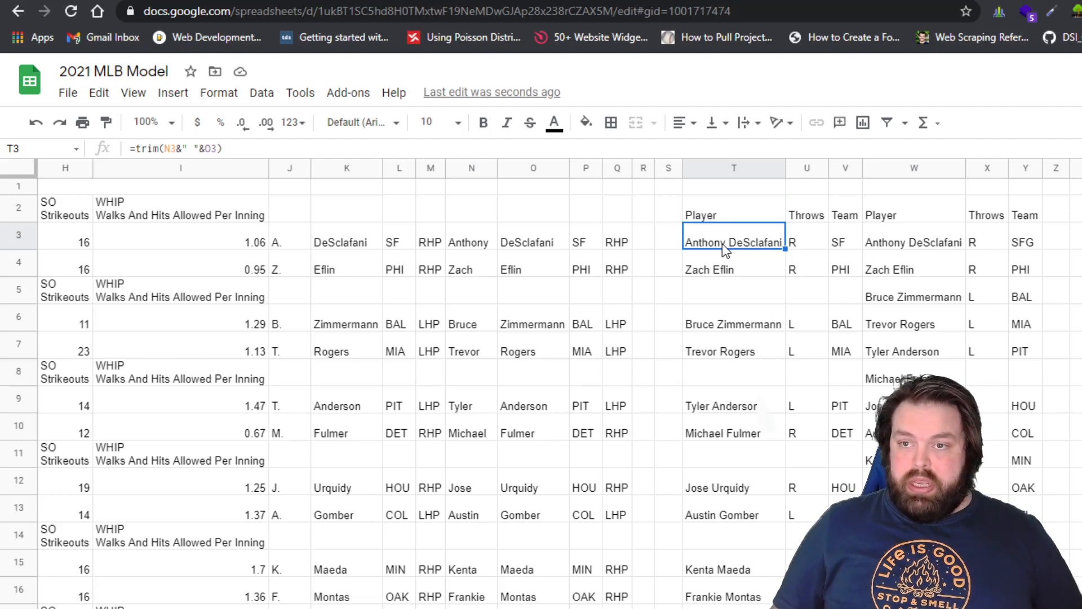
pyautogui.doubleClick(722, 244)
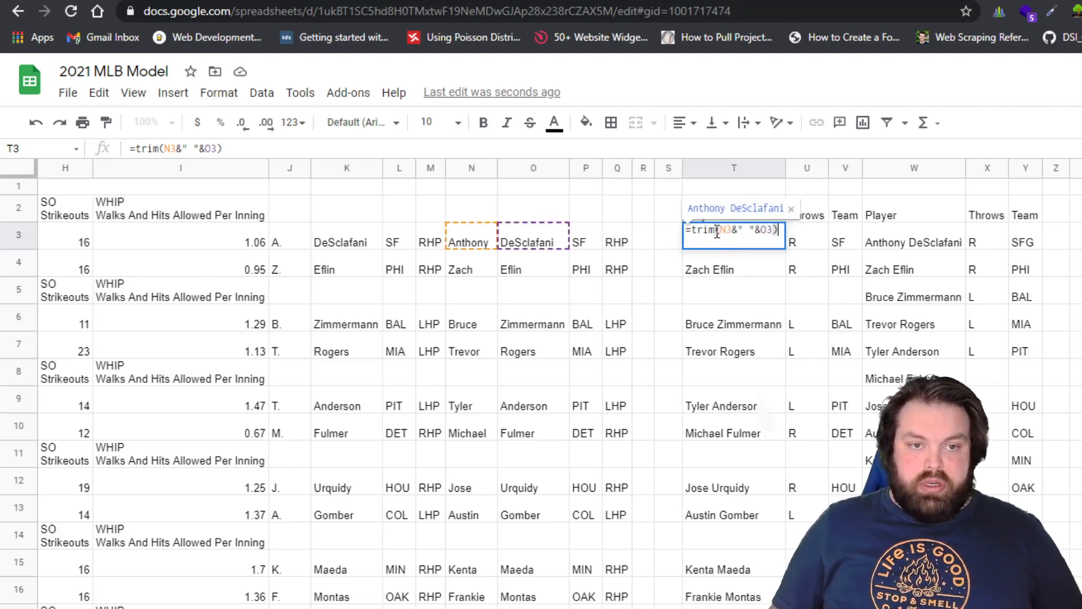
pyautogui.doubleClick(717, 232)
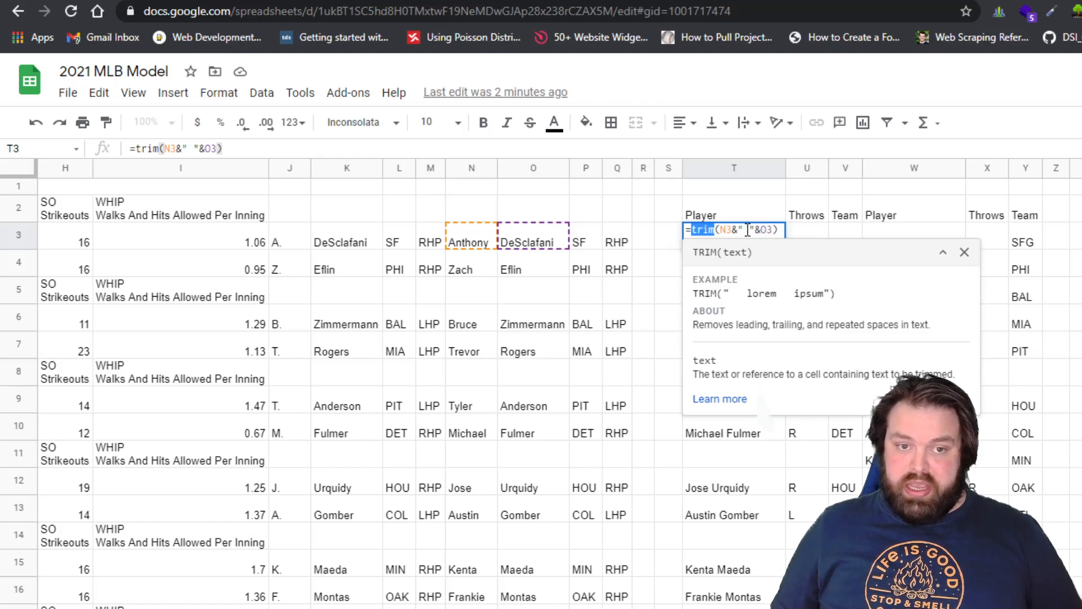
# Try a comma and a double space as the separator between N3 and O3 in T3's TRIM formula, then discard the edits
pyautogui.click(748, 230)
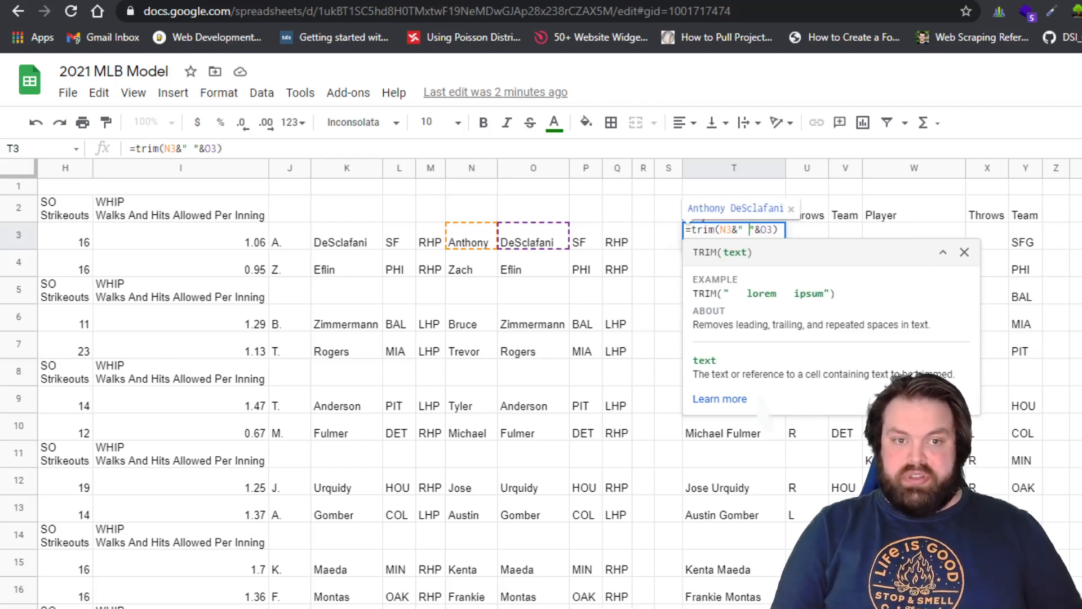
pyautogui.press('BackSpace')
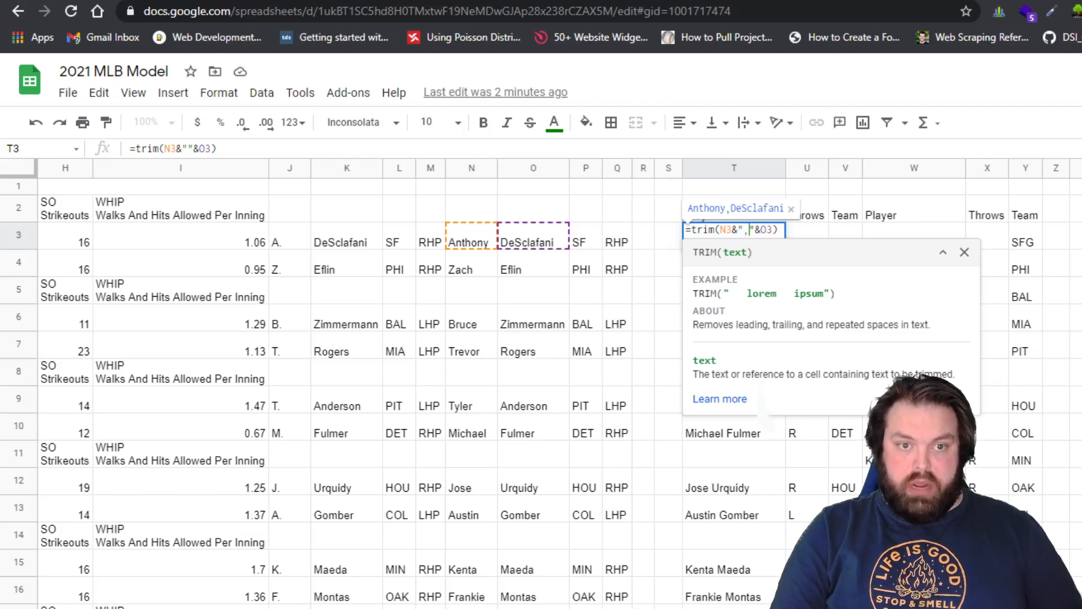
pyautogui.press('BackSpace')
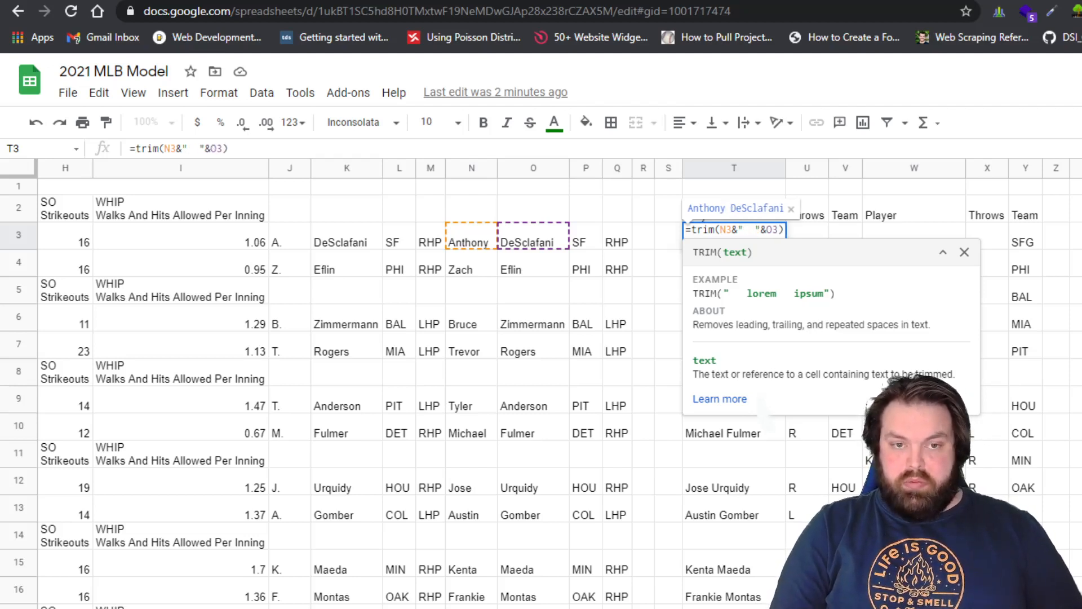
pyautogui.press('BackSpace')
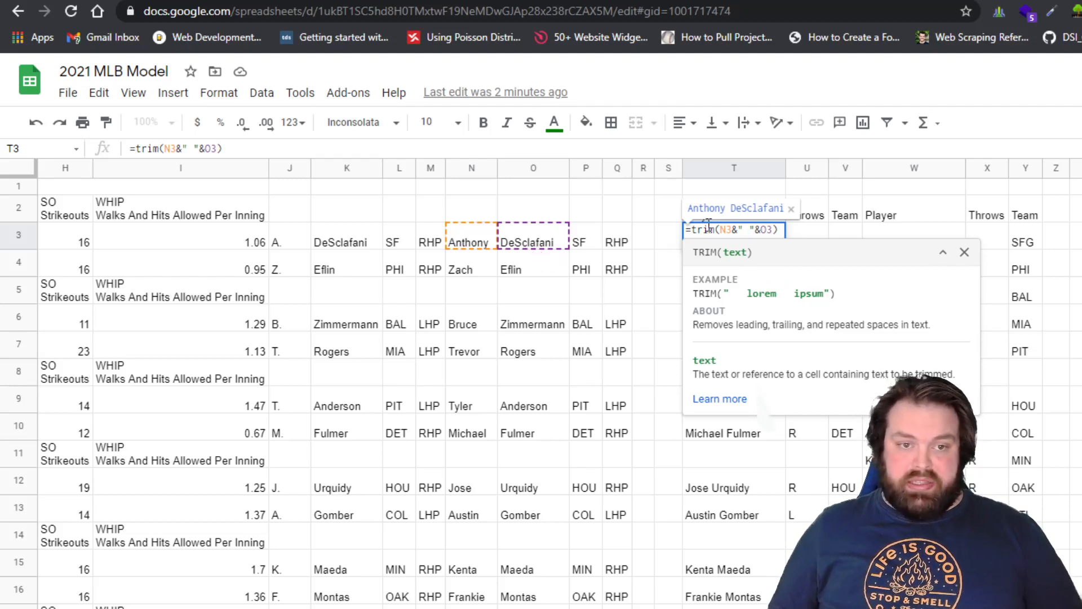
pyautogui.press('Escape')
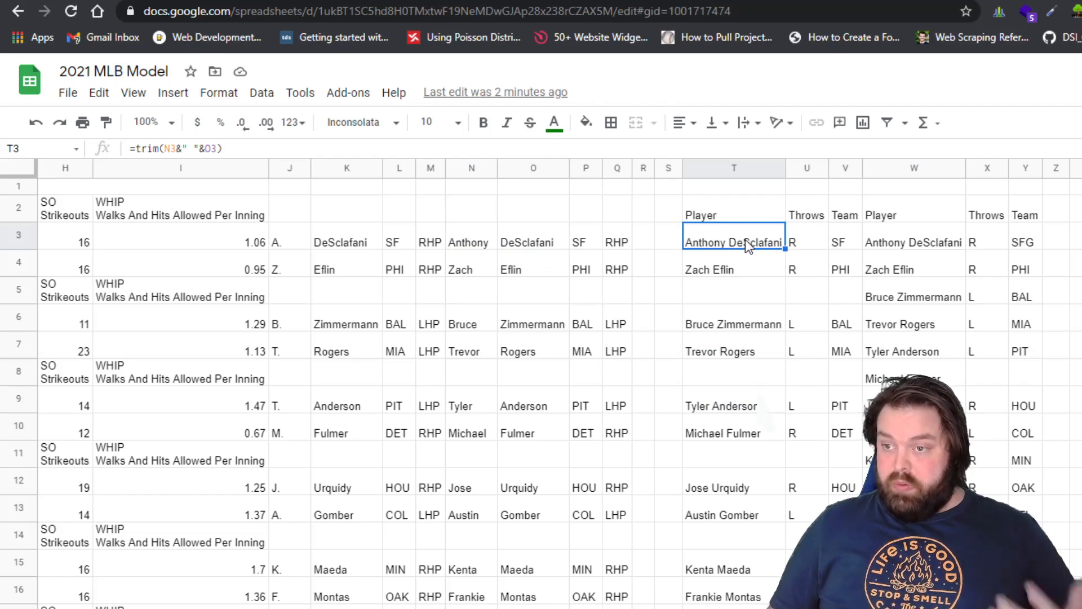
# View the pitcher statistics sheet's Name column, then return to the probable pitchers sheet and review the surnames and rebuilt names down its rows
pyautogui.hotkey('ctrl', 'shift', 'pagedown')
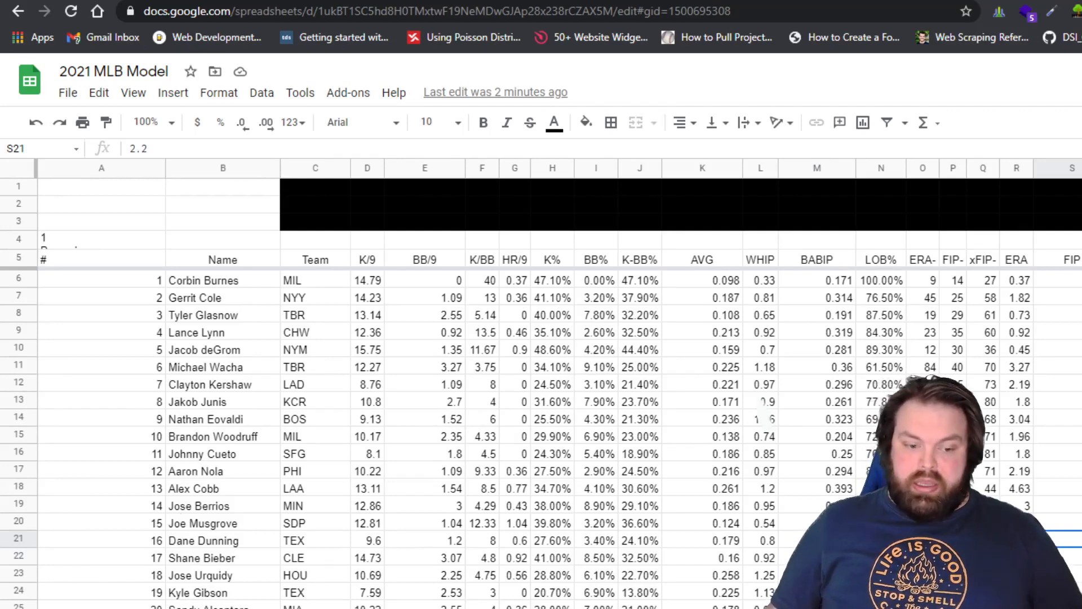
pyautogui.click(586, 608)
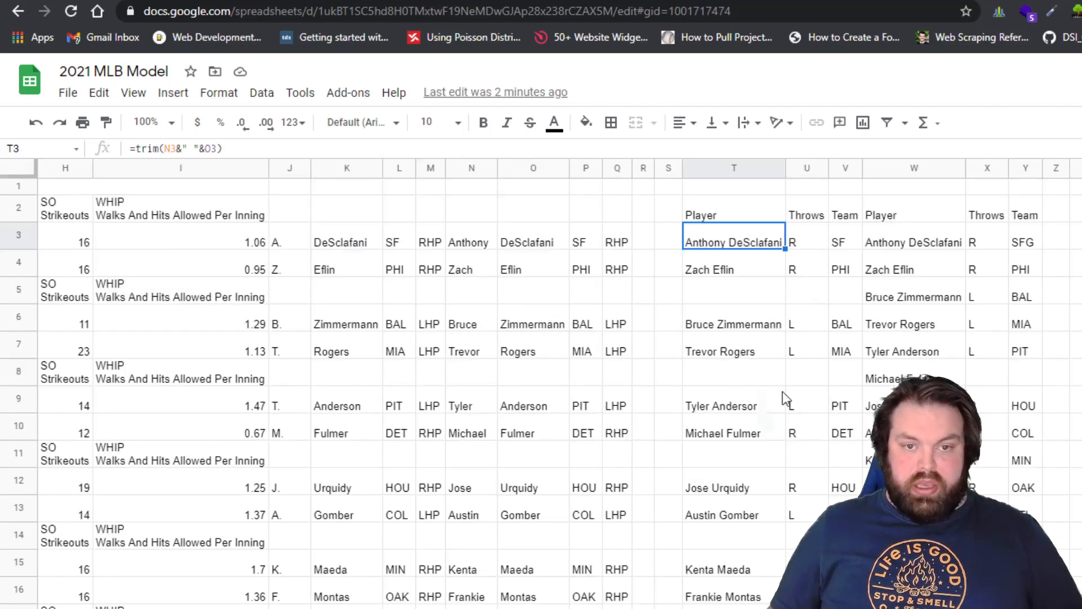
pyautogui.click(518, 246)
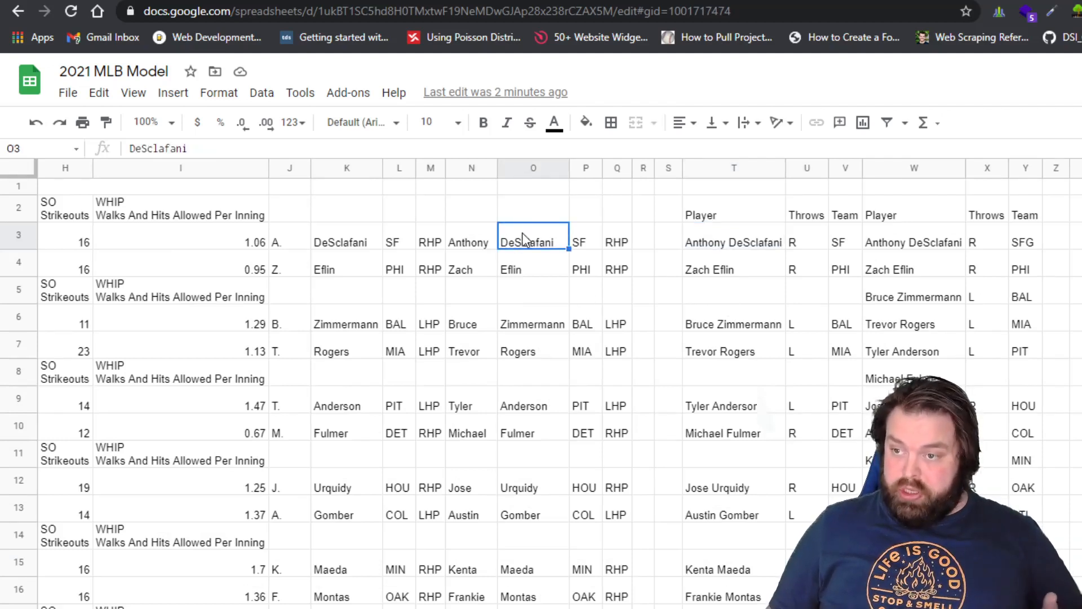
pyautogui.scroll(-3, 516, 338)
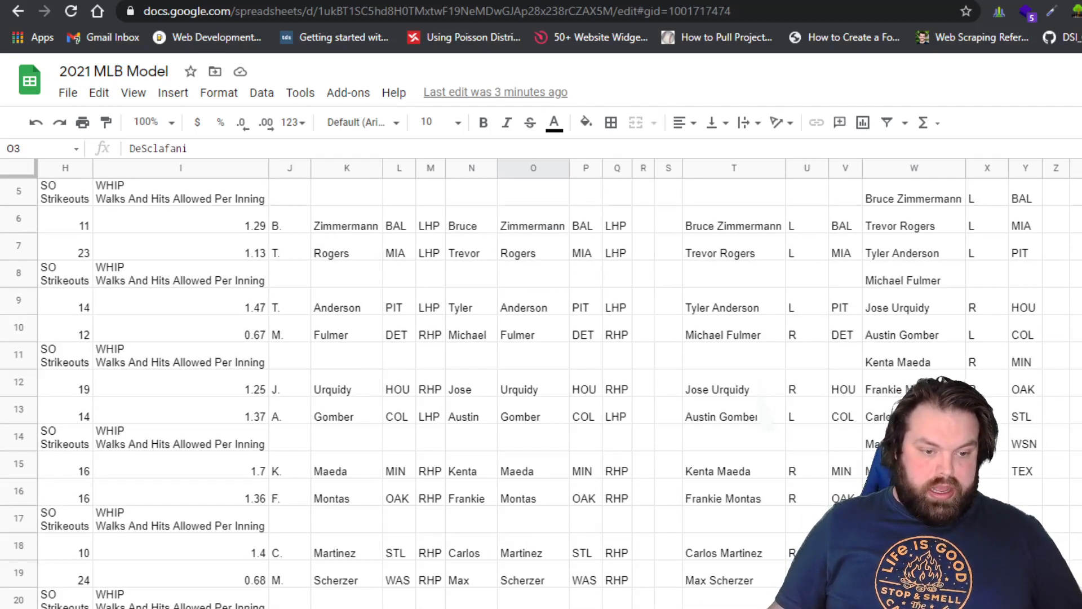
pyautogui.scroll(-1, 515, 383)
pyautogui.scroll(-1, 515, 383)
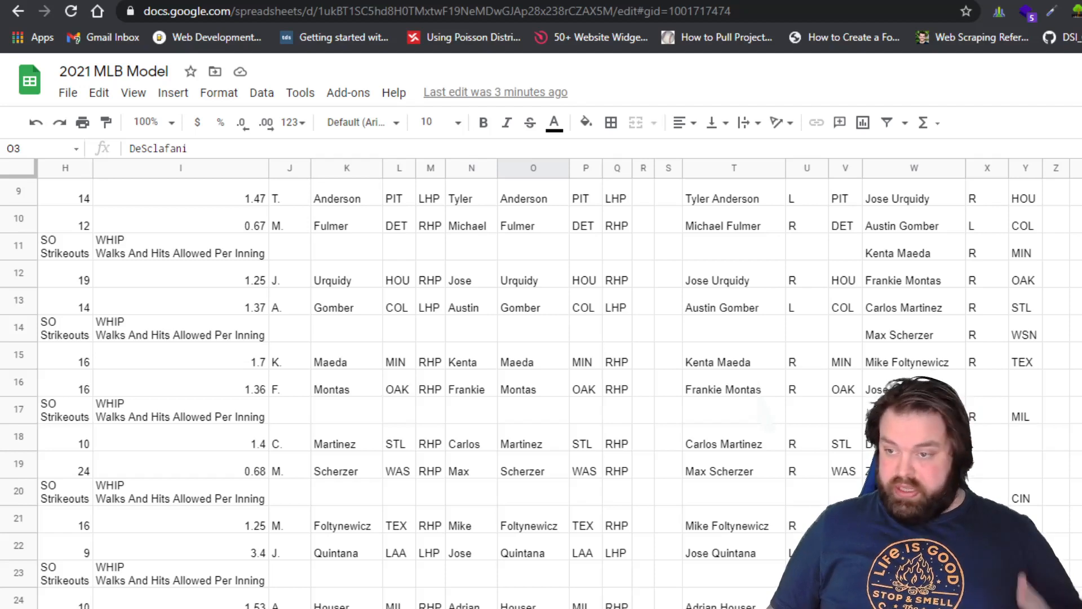
pyautogui.scroll(3, 733, 254)
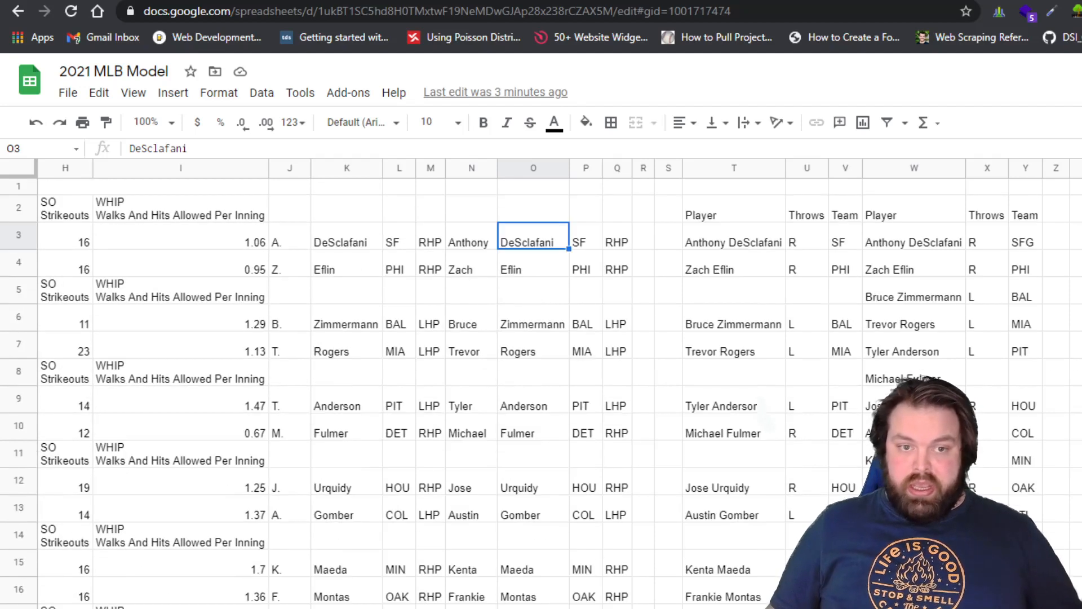
# Reopen T3's formula, highlight the TRIM function name and its text argument N3&" "&O3, and exit without editing
pyautogui.click(733, 245)
pyautogui.doubleClick(739, 244)
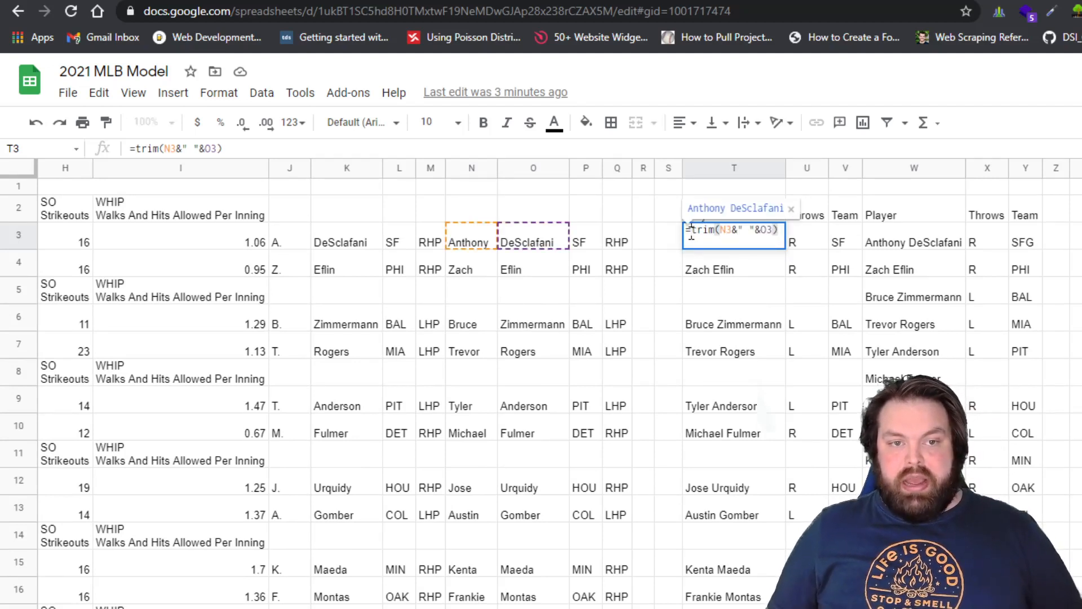
pyautogui.moveTo(691, 229); pyautogui.dragTo(709, 231)
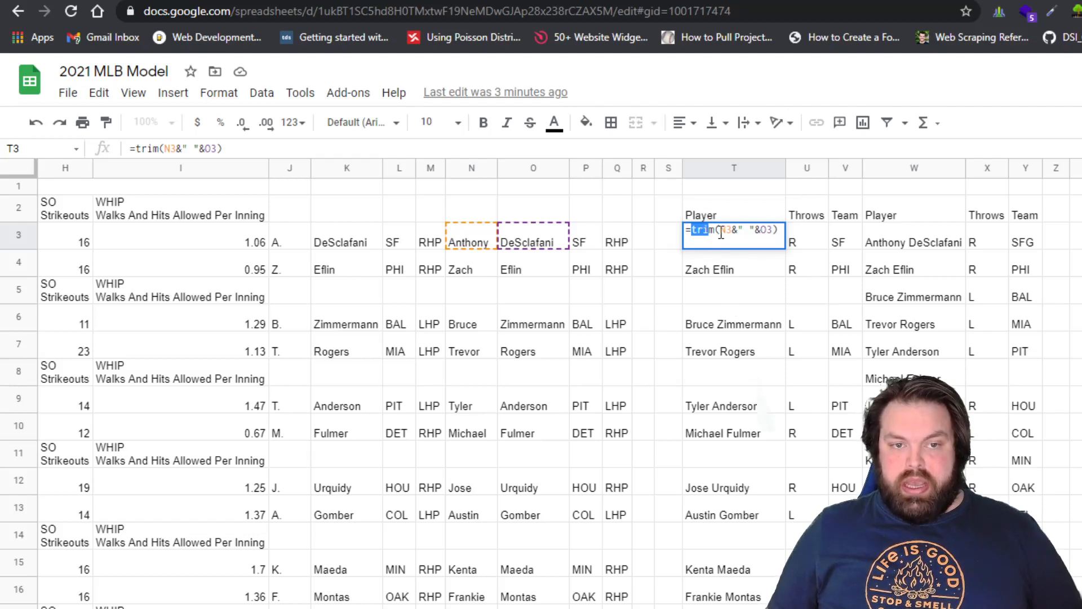
pyautogui.moveTo(722, 234); pyautogui.dragTo(775, 236)
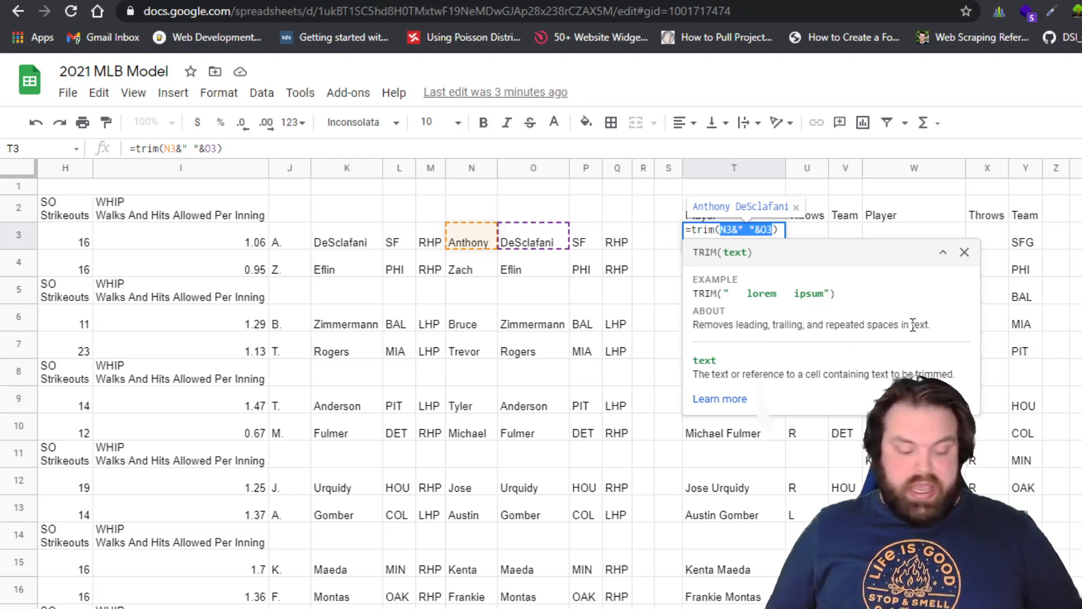
pyautogui.press('Escape')
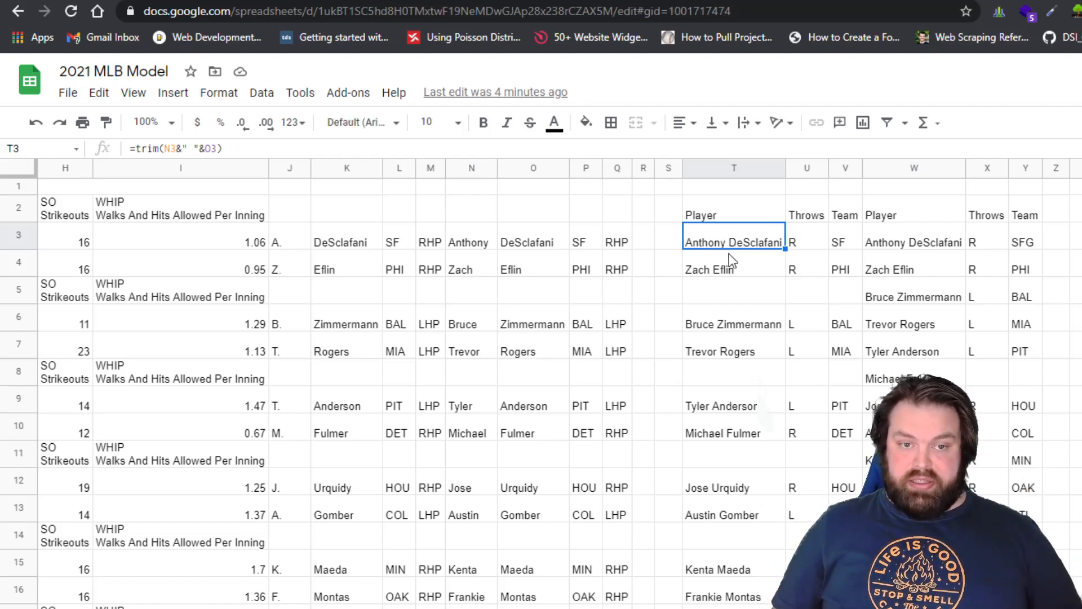
# Compare the TRIM formulas in the Player column across T3, T4 and the header-row cell T5
pyautogui.click(727, 272)
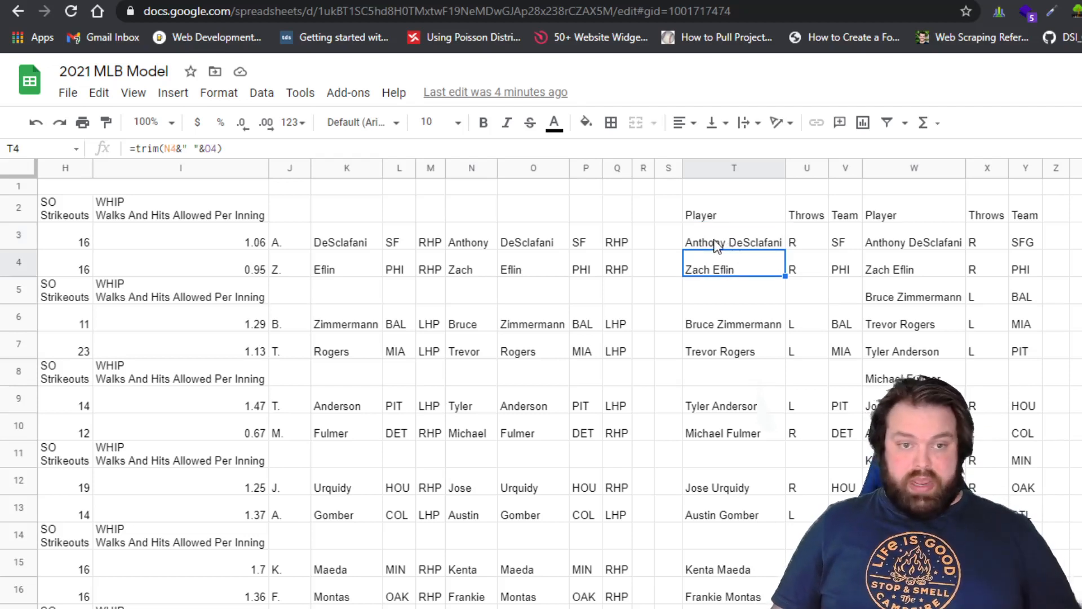
pyautogui.click(728, 243)
pyautogui.click(739, 269)
pyautogui.click(731, 299)
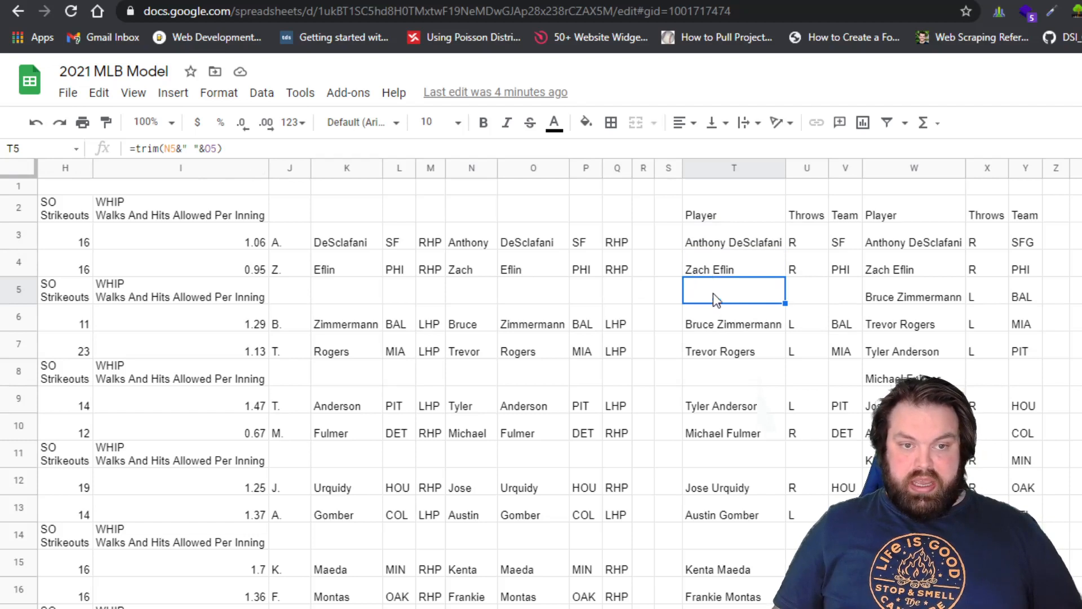
# Examine U3's IF formula against the handedness in Q3, open it for editing, and exit without changes
pyautogui.click(804, 241)
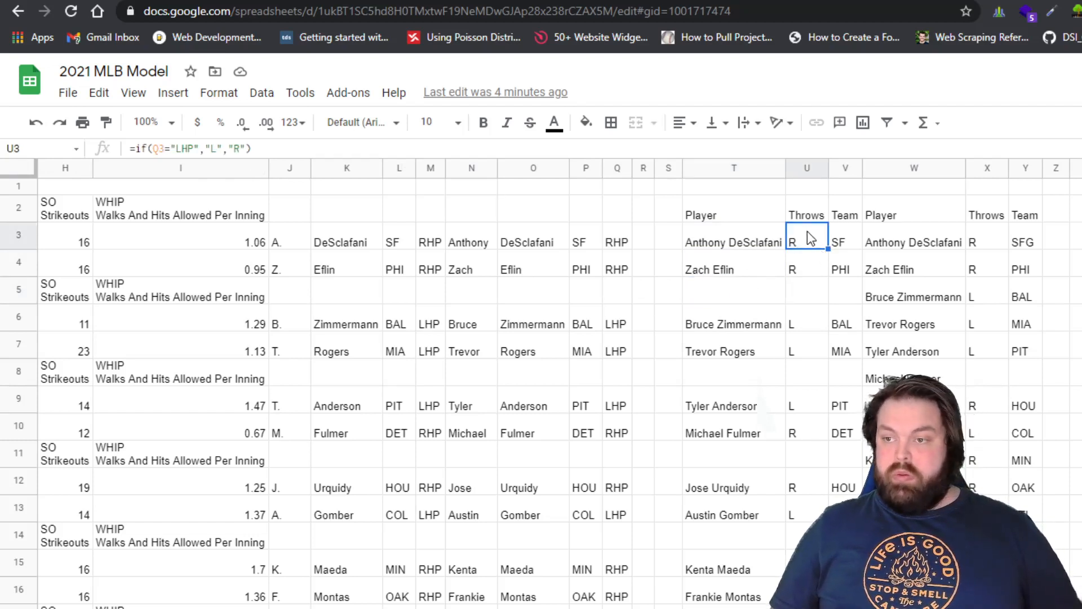
pyautogui.click(618, 246)
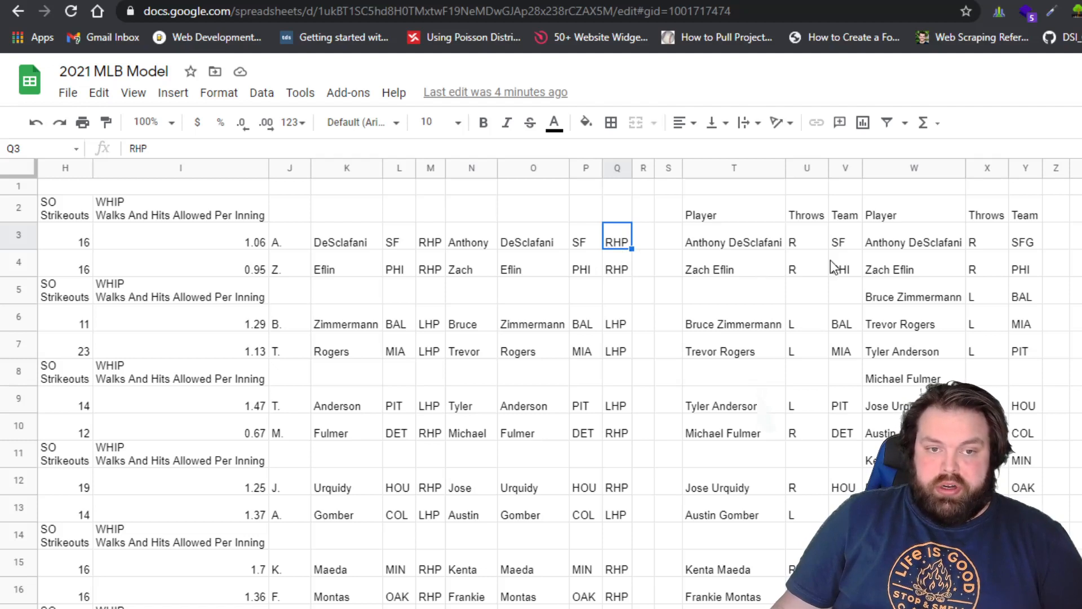
pyautogui.click(813, 242)
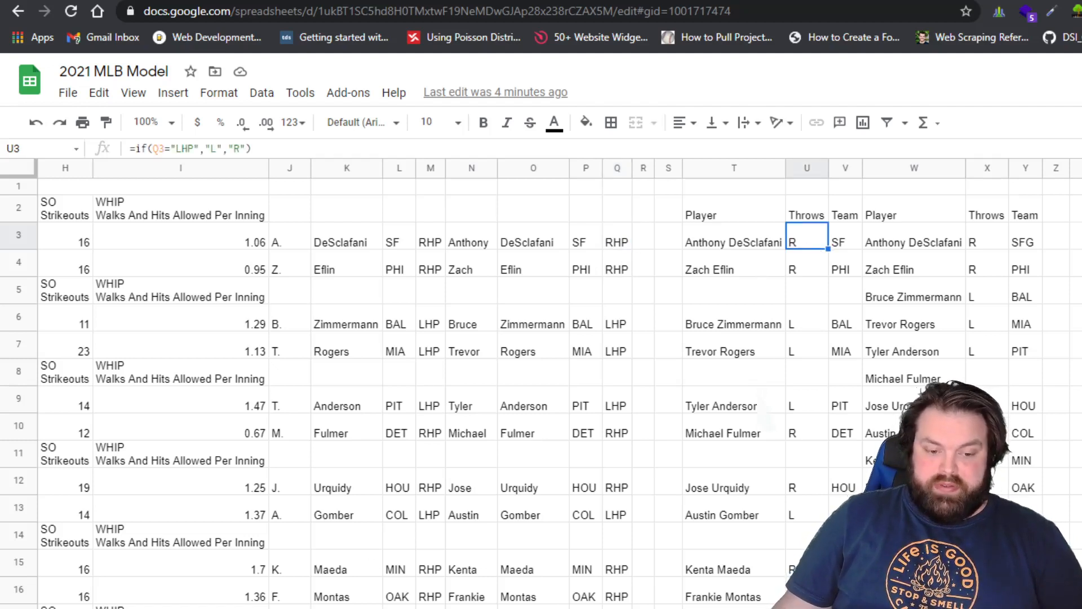
pyautogui.hscroll(-2, 558, 383)
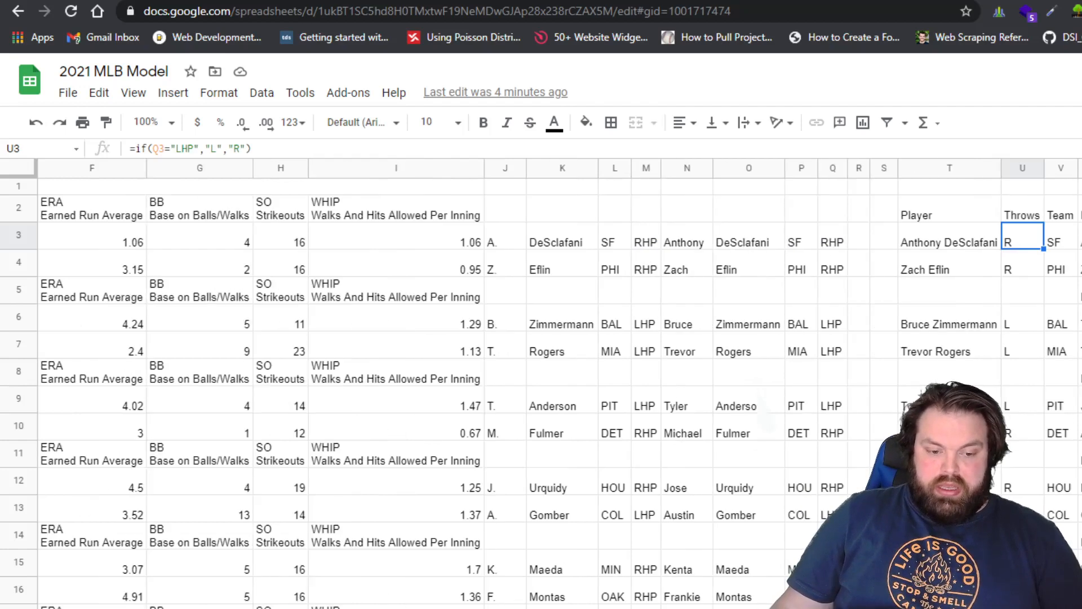
pyautogui.hscroll(2, 558, 383)
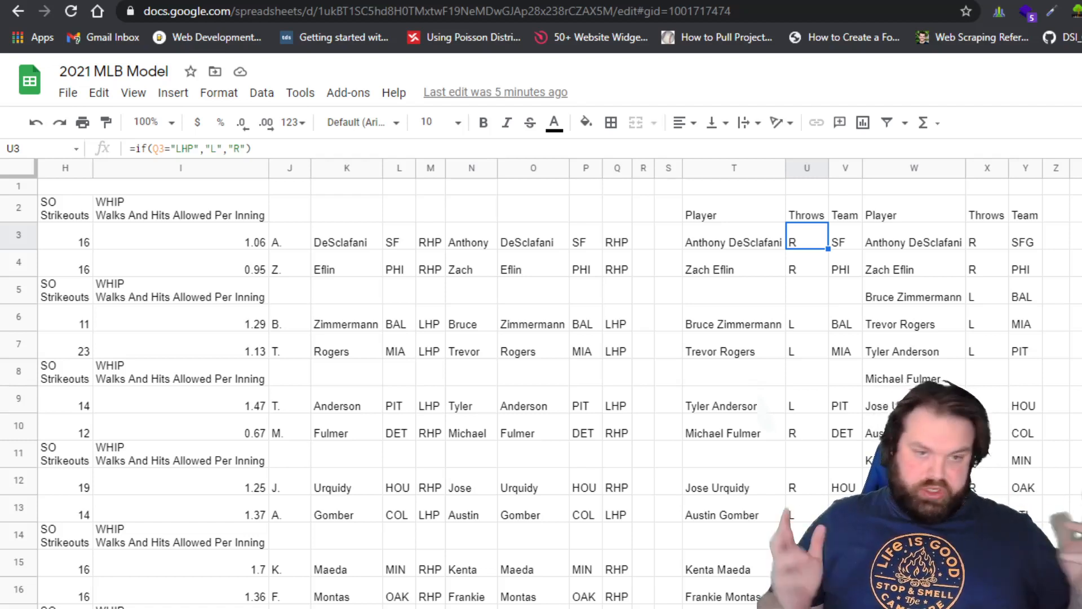
pyautogui.doubleClick(809, 237)
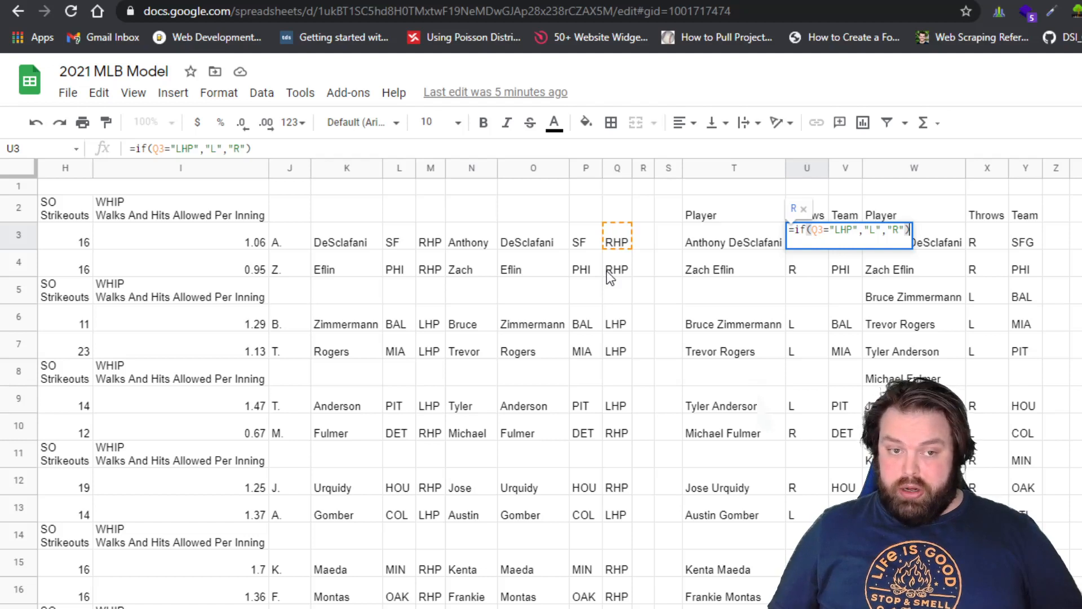
pyautogui.press('Escape')
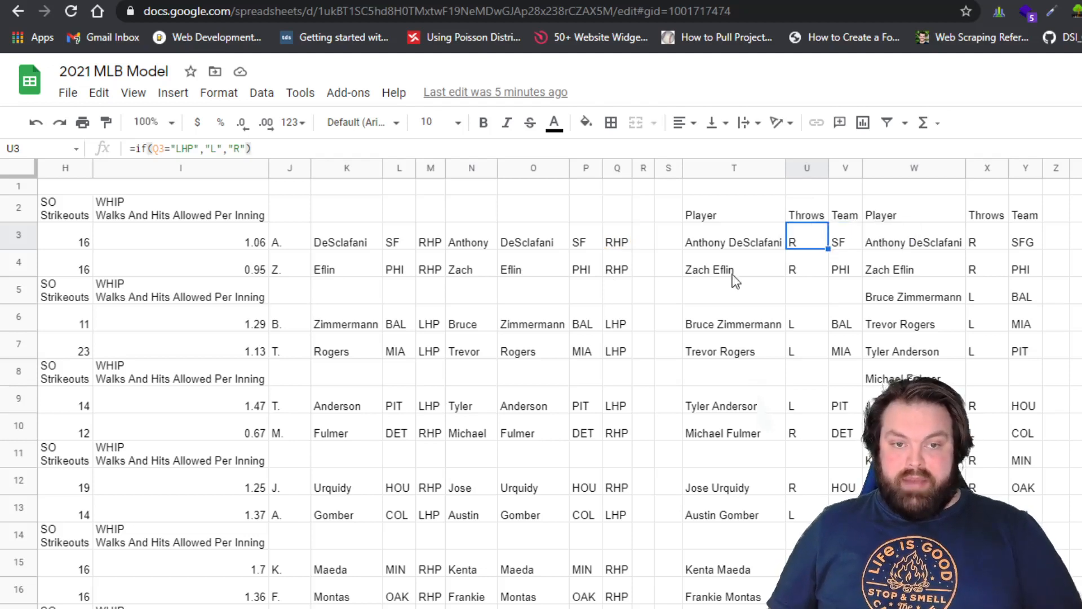
# Copy U4's handedness IF formula into the header-row cell U5, compare it with U3's formula, and clear U5
pyautogui.click(801, 289)
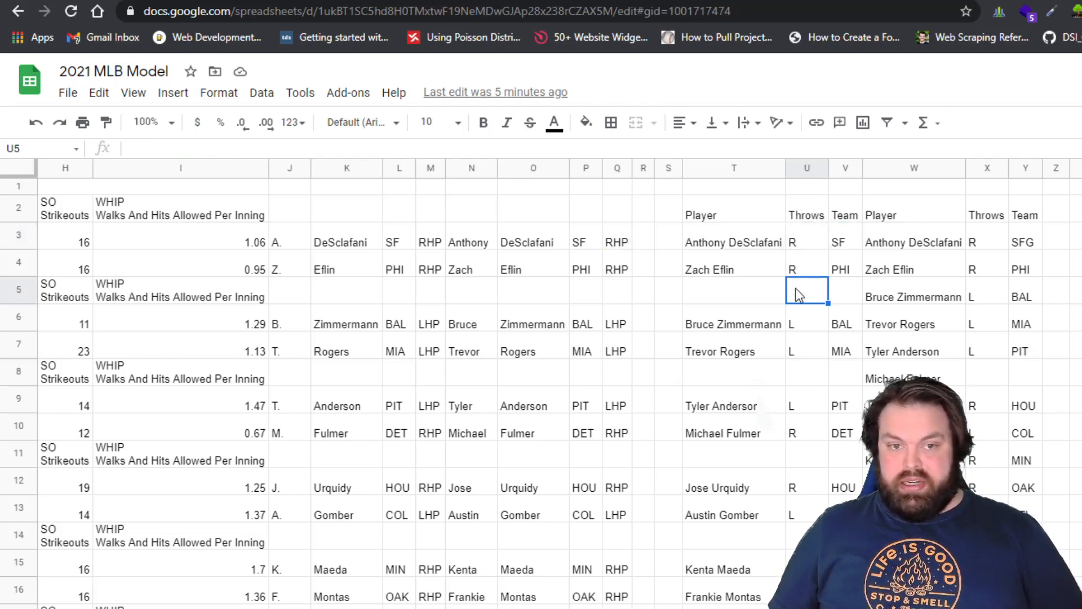
pyautogui.click(805, 272)
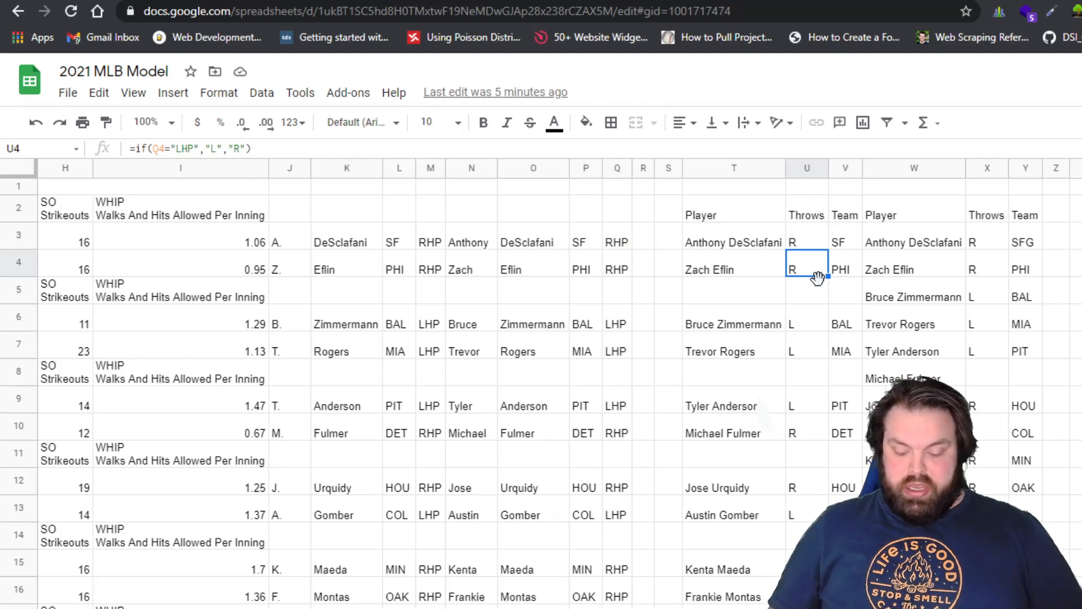
pyautogui.hotkey('ctrl', 'c')
pyautogui.press('Down')
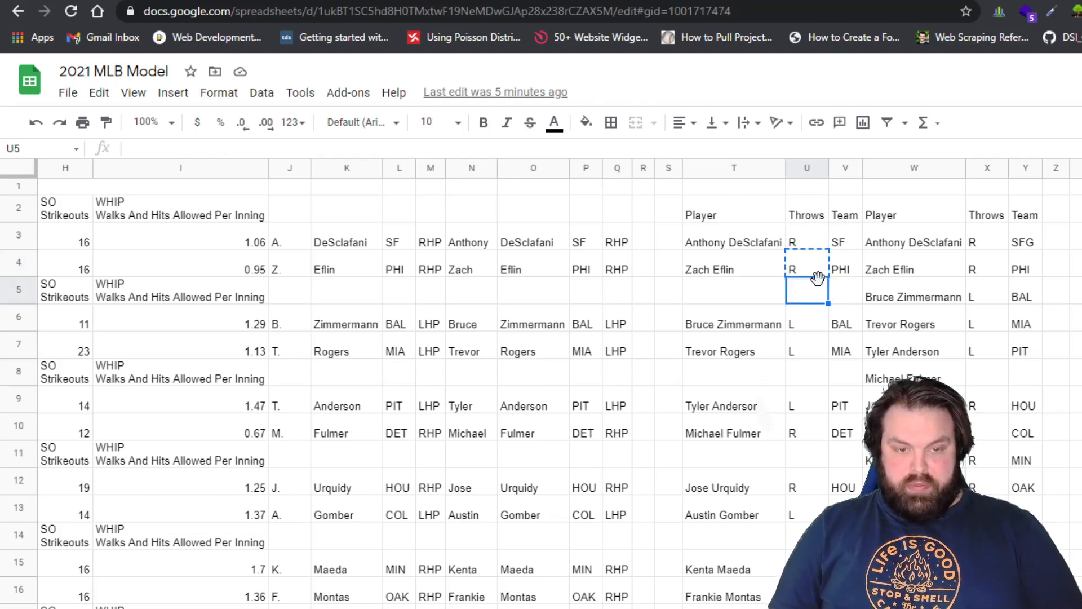
pyautogui.hotkey('ctrl', 'v')
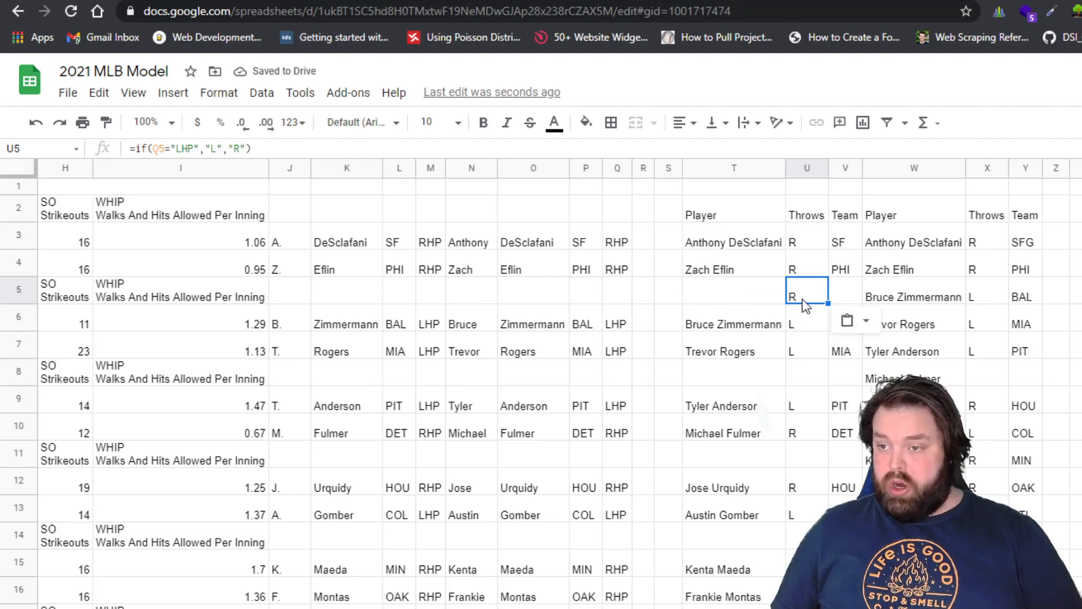
pyautogui.doubleClick(803, 241)
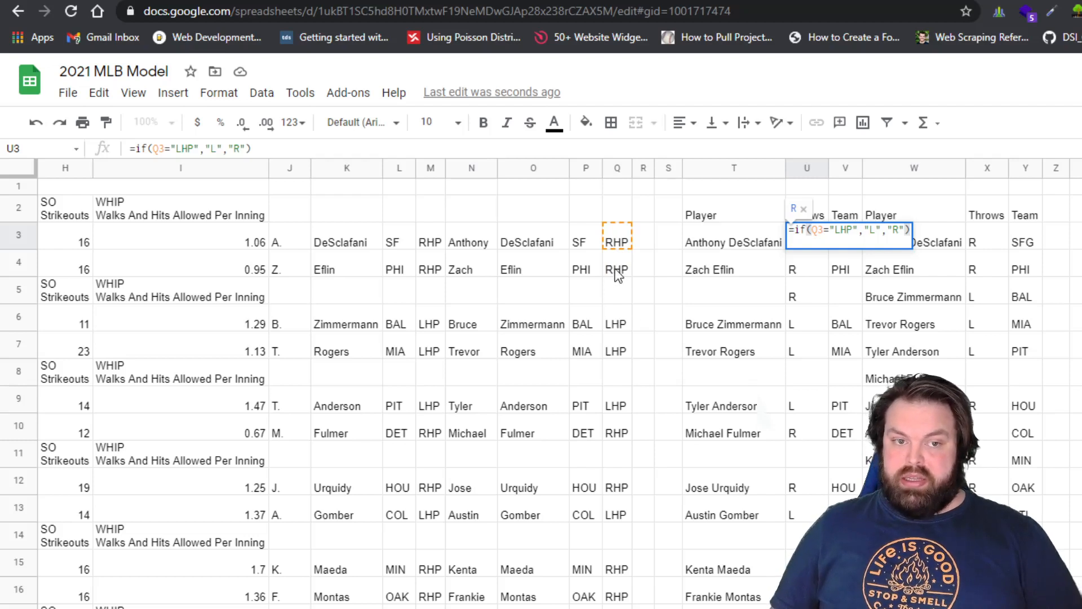
pyautogui.click(793, 296)
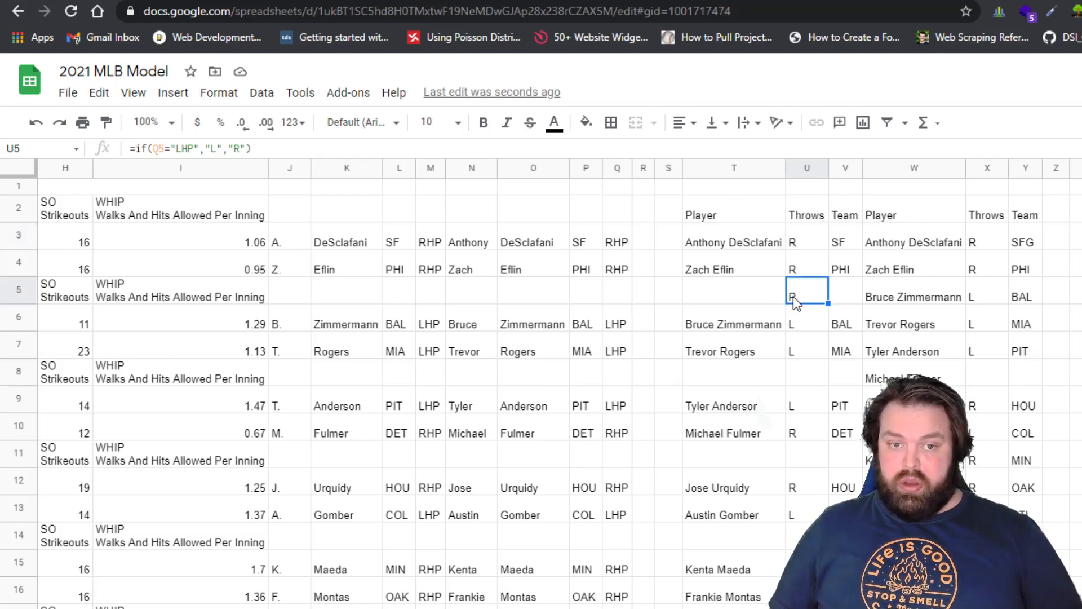
pyautogui.press('Delete')
# Try overwriting Q4 with Hello inside the SPLIT output range, check the cells along row 4, and remove the entry
pyautogui.click(615, 265)
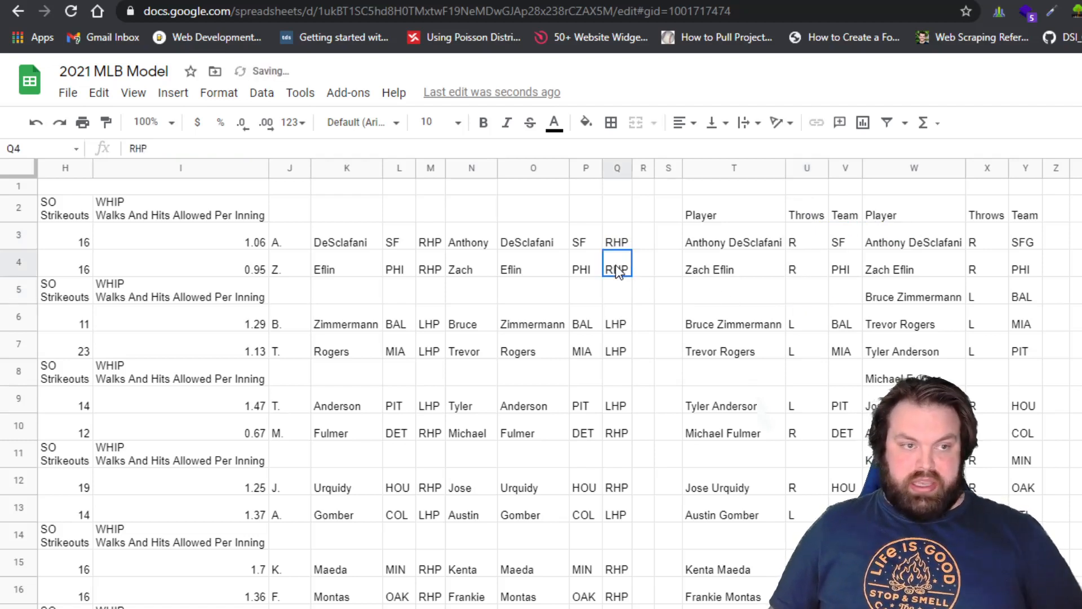
pyautogui.doubleClick(617, 265)
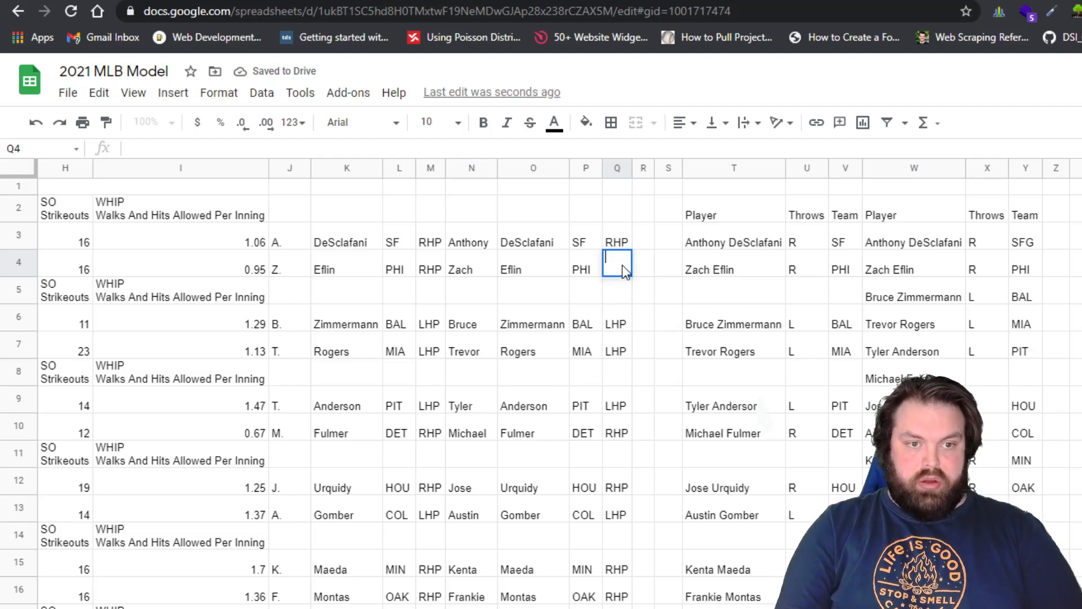
pyautogui.write('Hello')
pyautogui.press('Return')
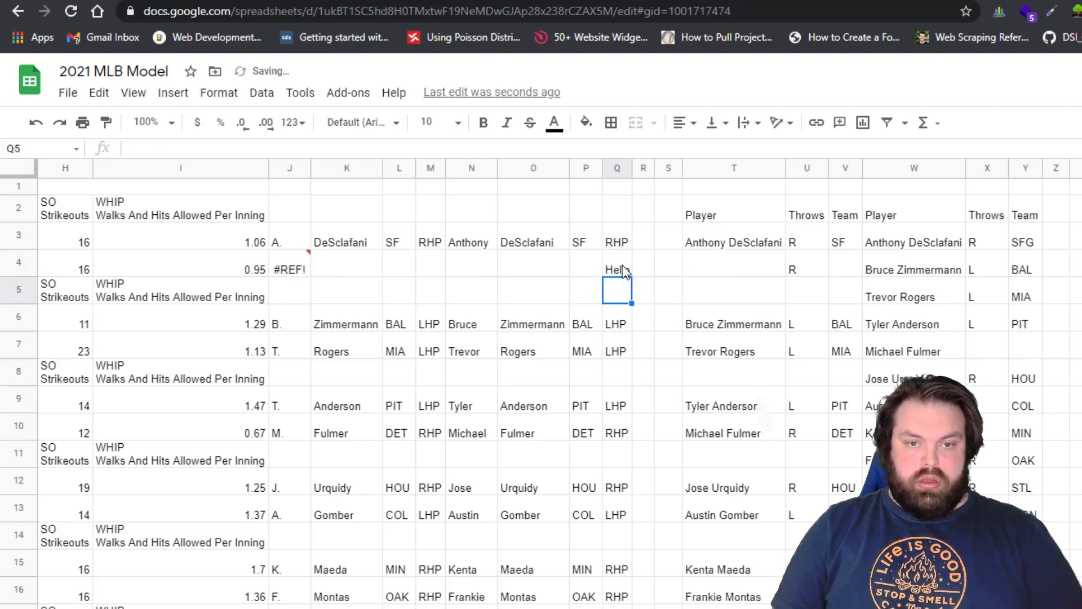
pyautogui.press('Up')
pyautogui.press('Left')
pyautogui.press('Left')
pyautogui.press('Left')
pyautogui.press('Left')
pyautogui.press('Left')
pyautogui.press('Left')
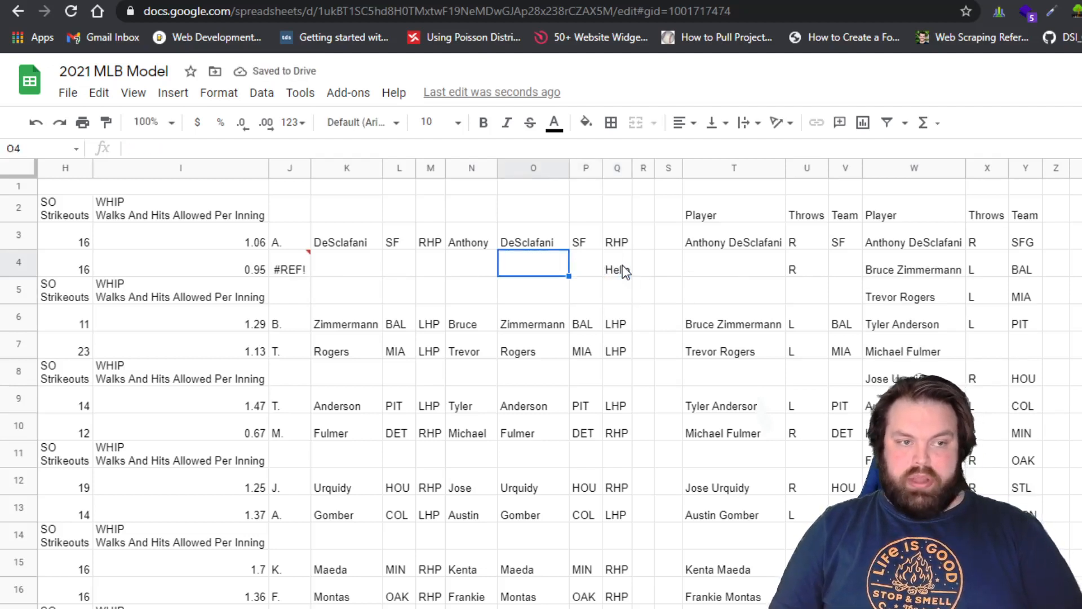
pyautogui.press('Left')
pyautogui.press('Right')
pyautogui.press('Right')
pyautogui.press('Right')
pyautogui.press('Right')
pyautogui.press('Right')
pyautogui.press('Right')
pyautogui.press('Right')
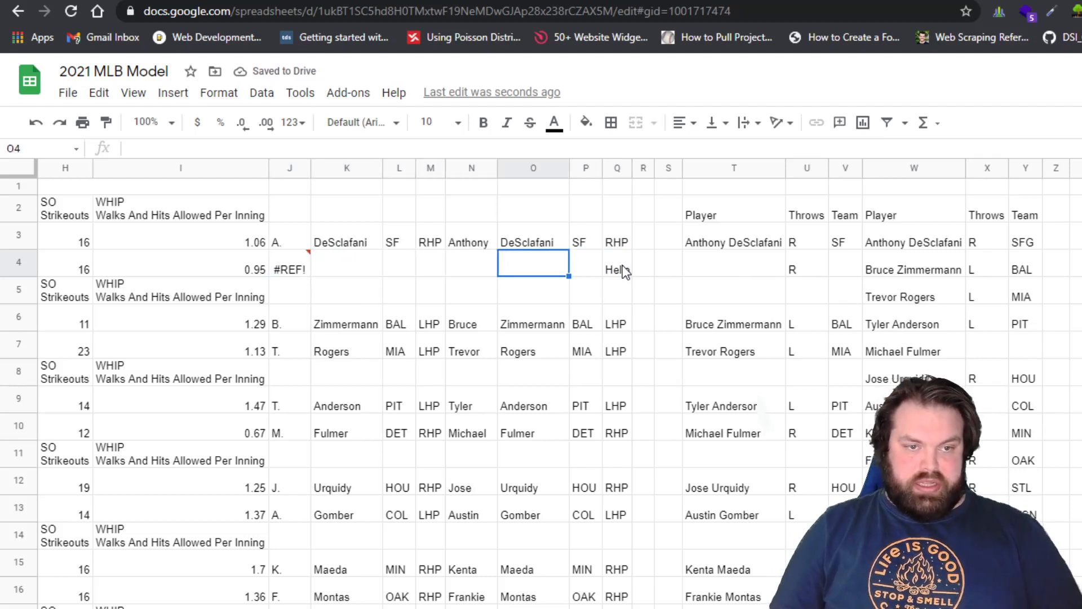
pyautogui.press('Delete')
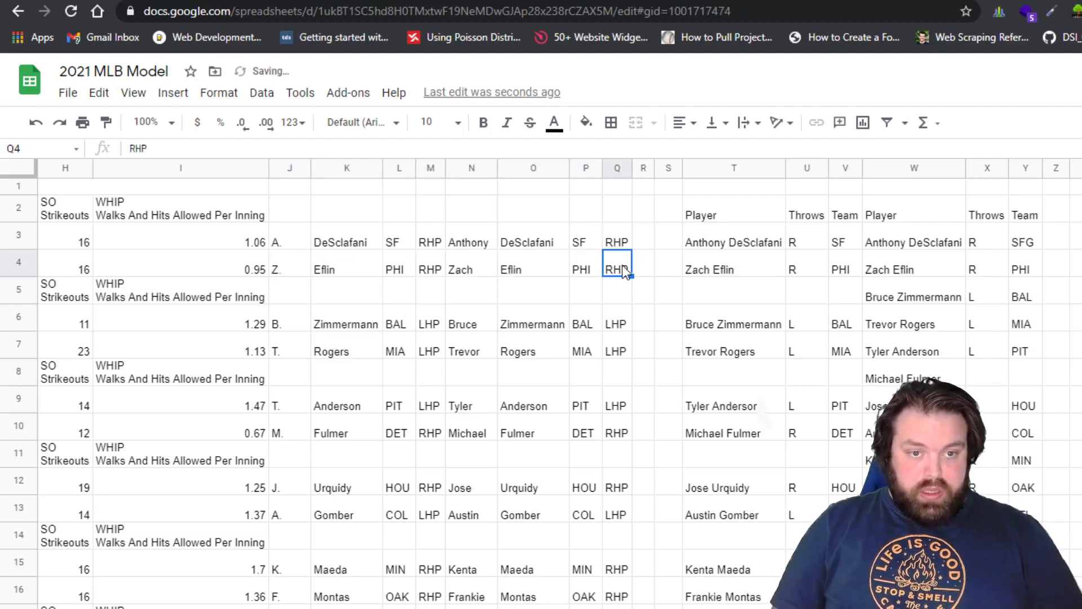
pyautogui.press('Down')
pyautogui.press('Up')
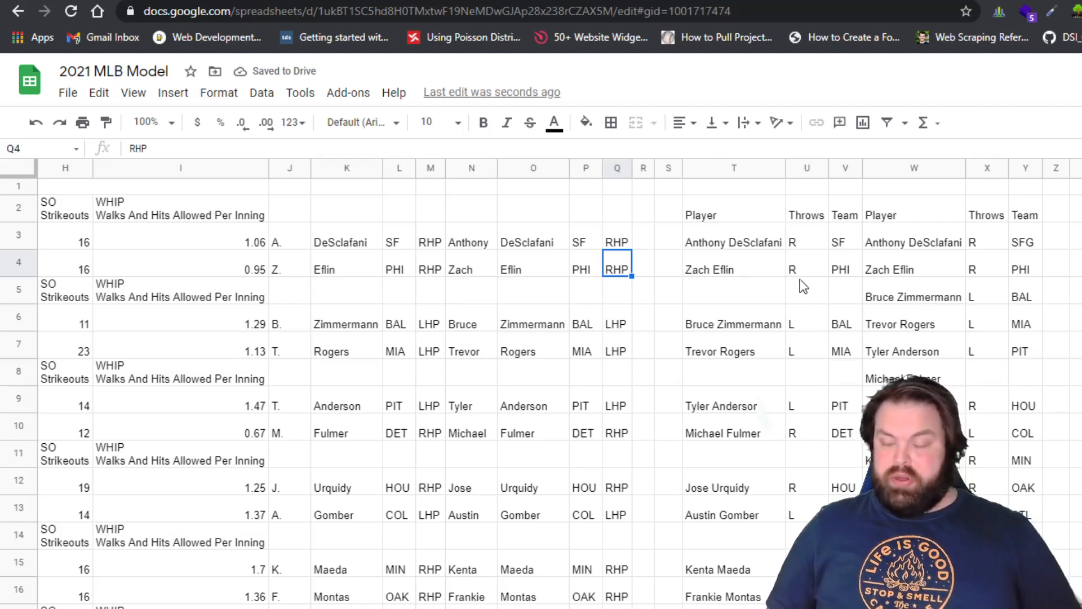
# Compare the header-row cells T5, T8 and U5 with the formulas in T3 and U3
pyautogui.click(755, 292)
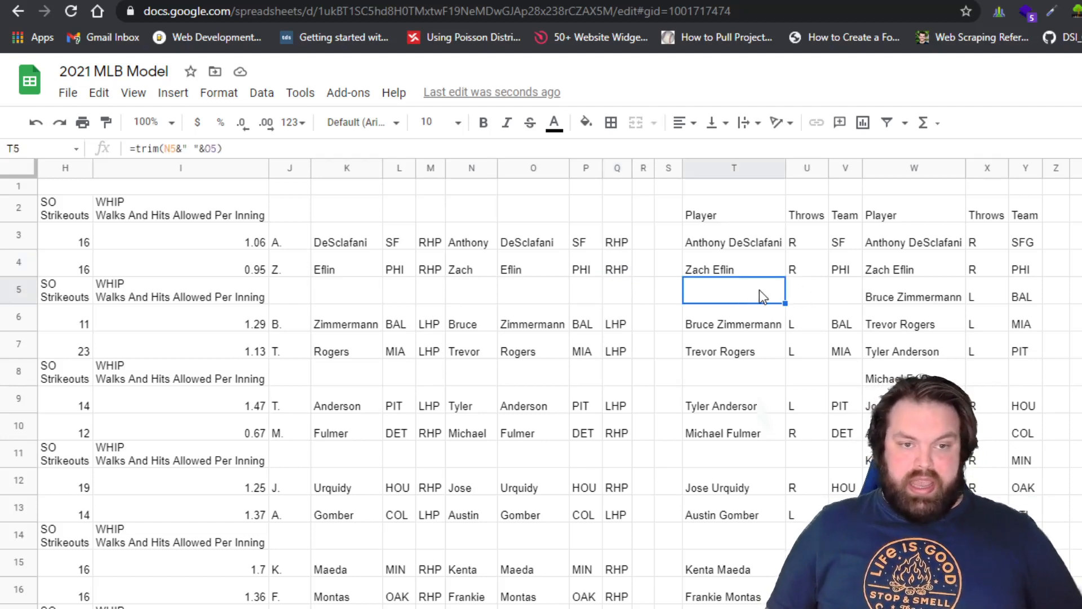
pyautogui.click(748, 367)
pyautogui.click(807, 292)
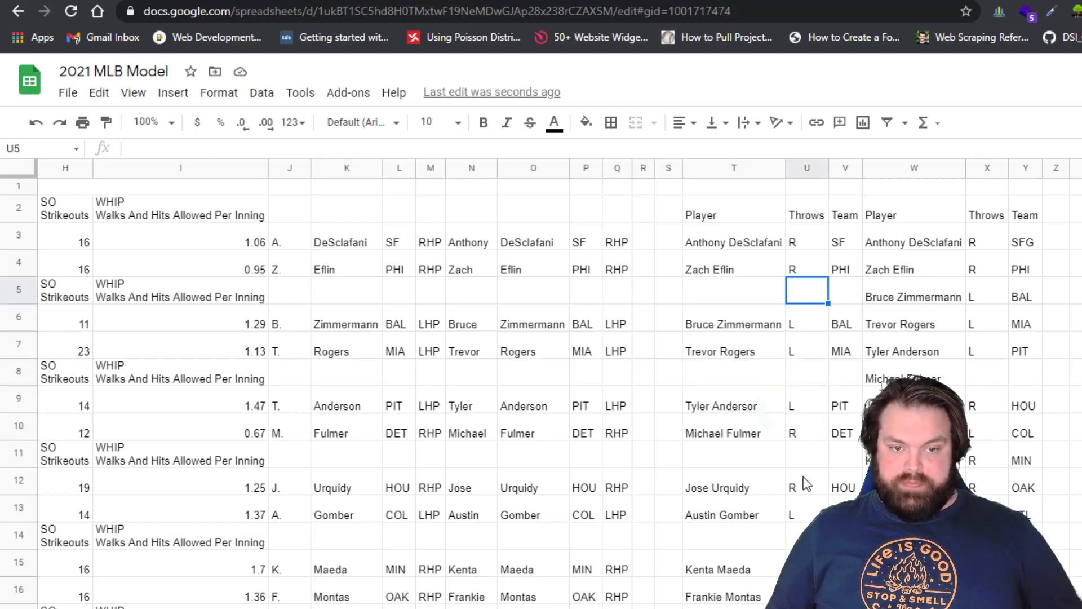
pyautogui.click(747, 248)
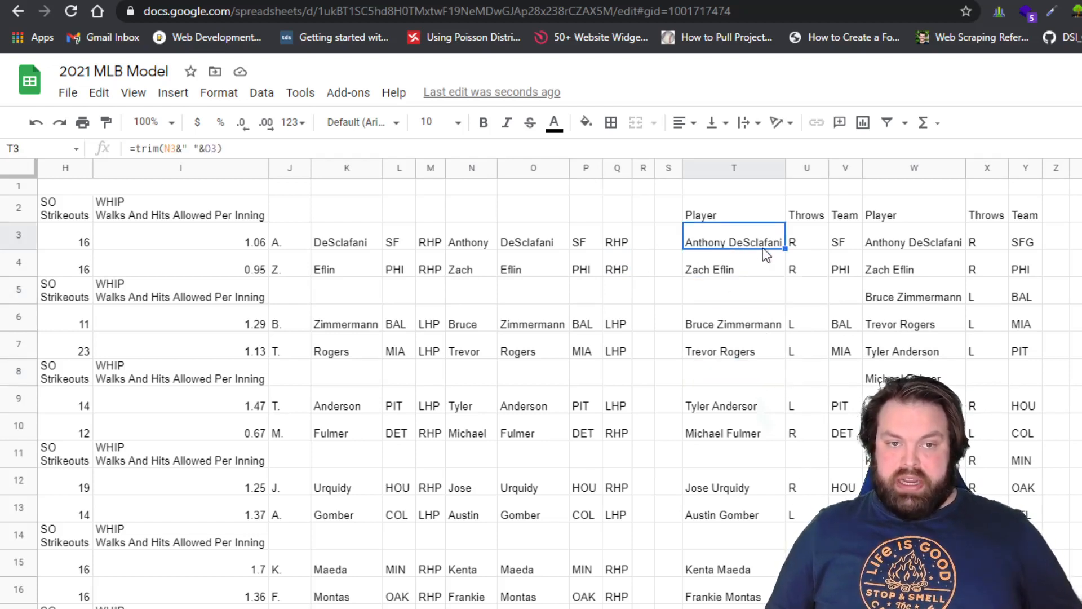
pyautogui.click(810, 248)
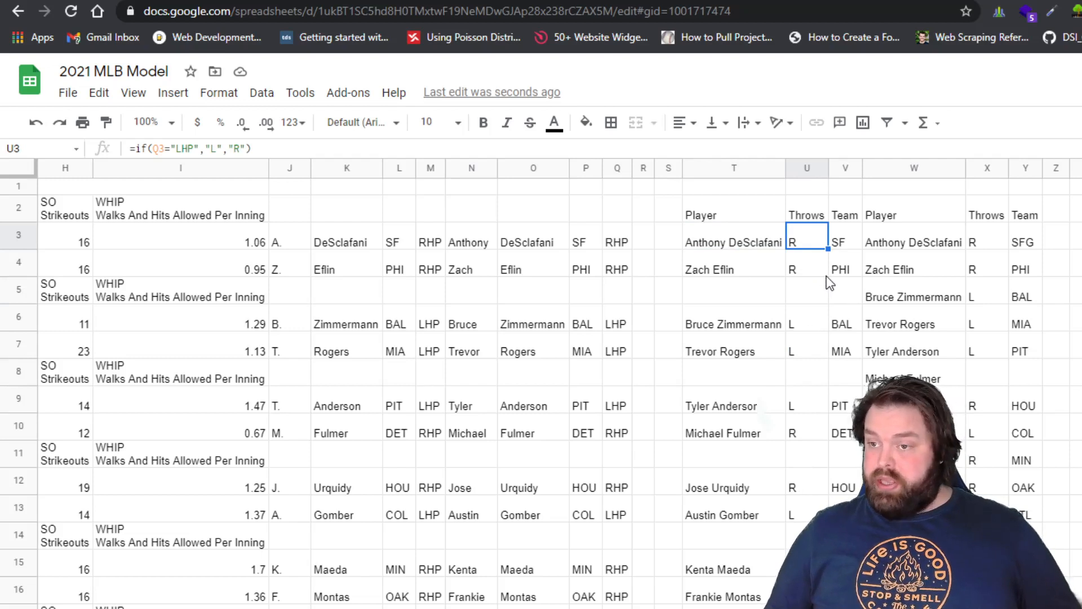
# Examine the Team column's references in V3 through V9, tracing V3's =P3 reference back to cell P3
pyautogui.click(842, 232)
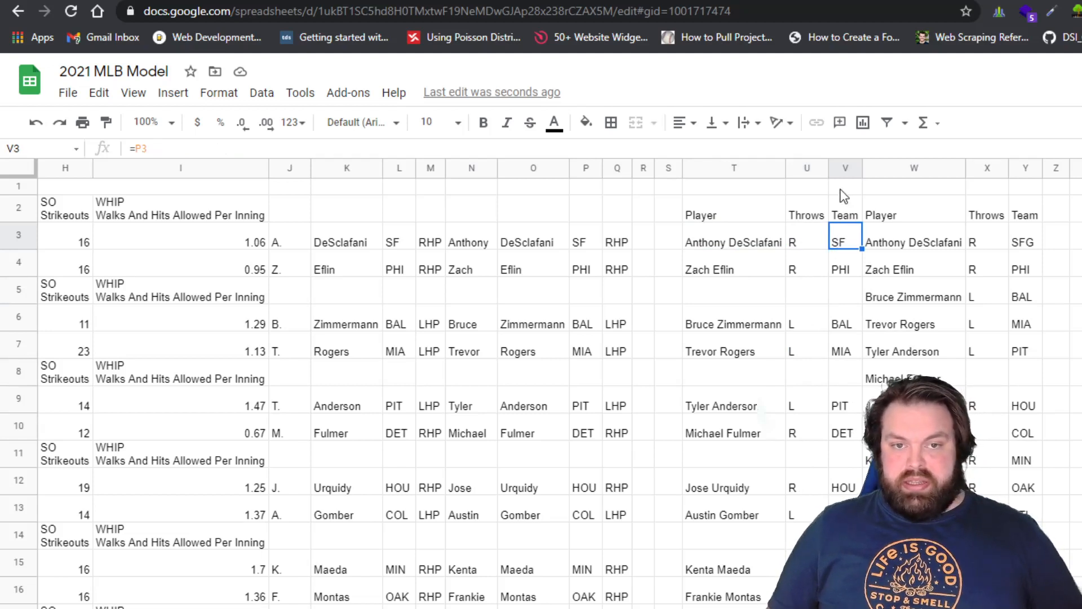
pyautogui.moveTo(843, 264); pyautogui.dragTo(843, 405)
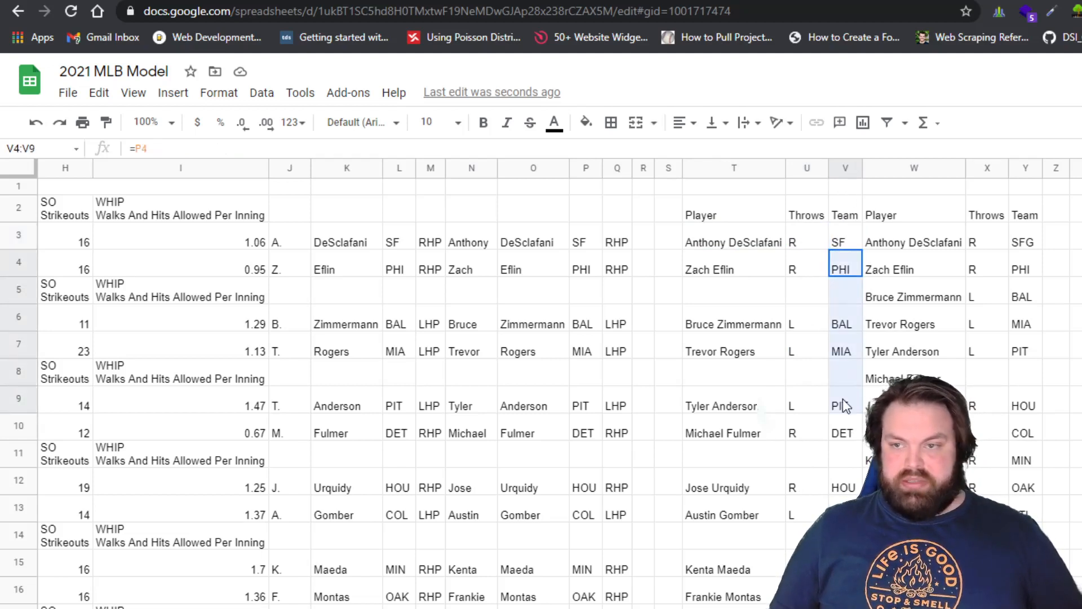
pyautogui.click(842, 242)
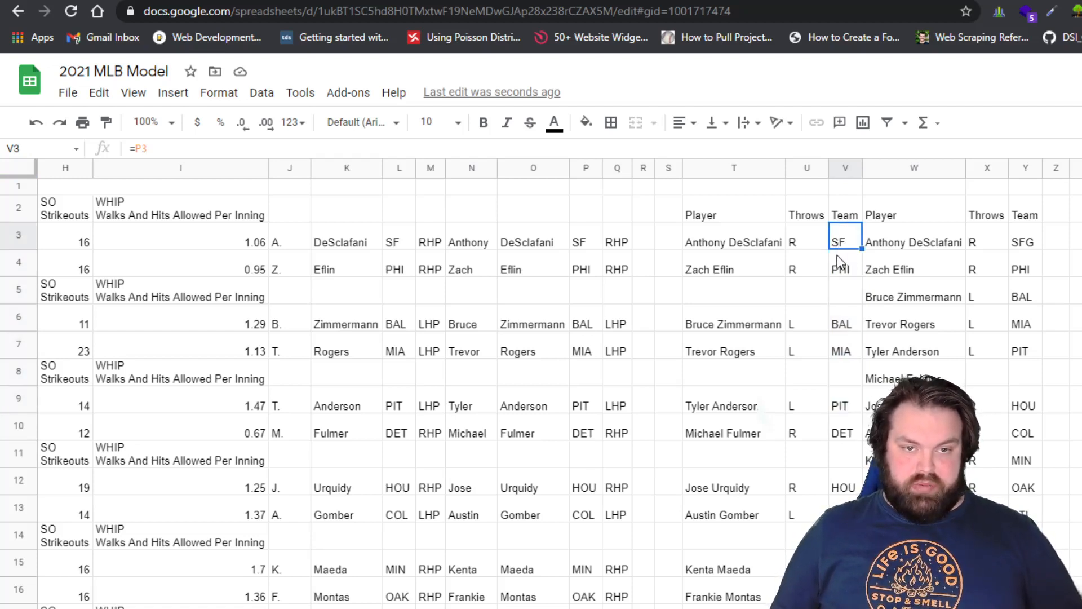
pyautogui.click(584, 243)
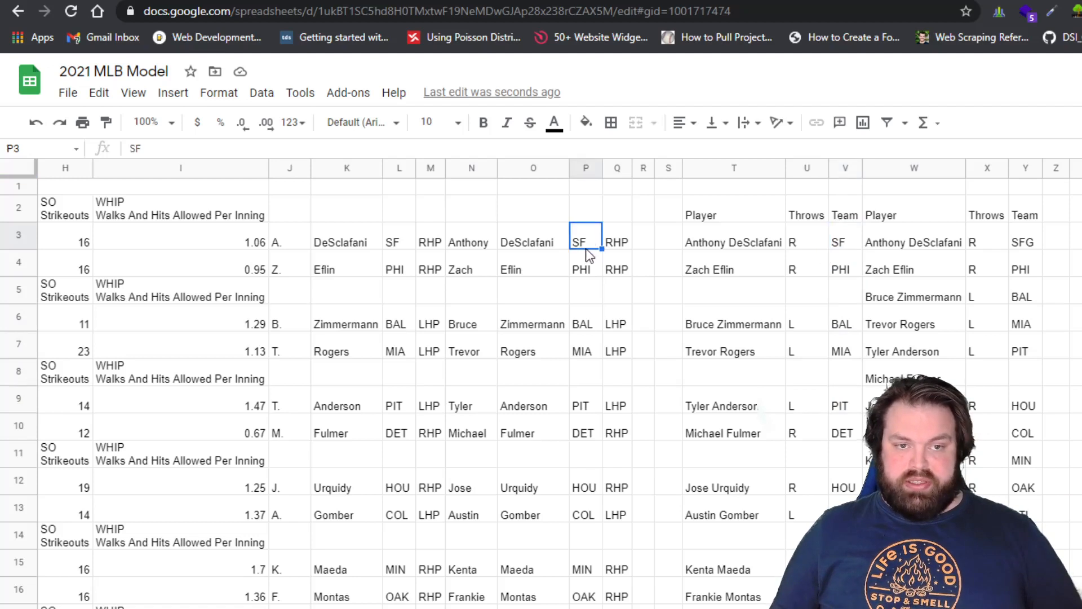
pyautogui.click(836, 244)
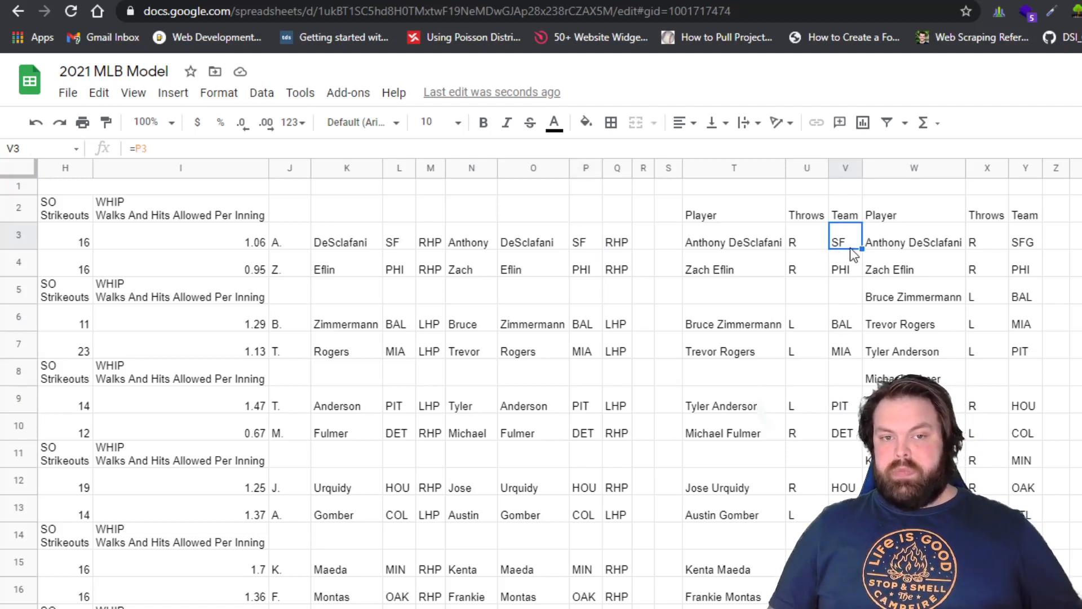
pyautogui.doubleClick(847, 250)
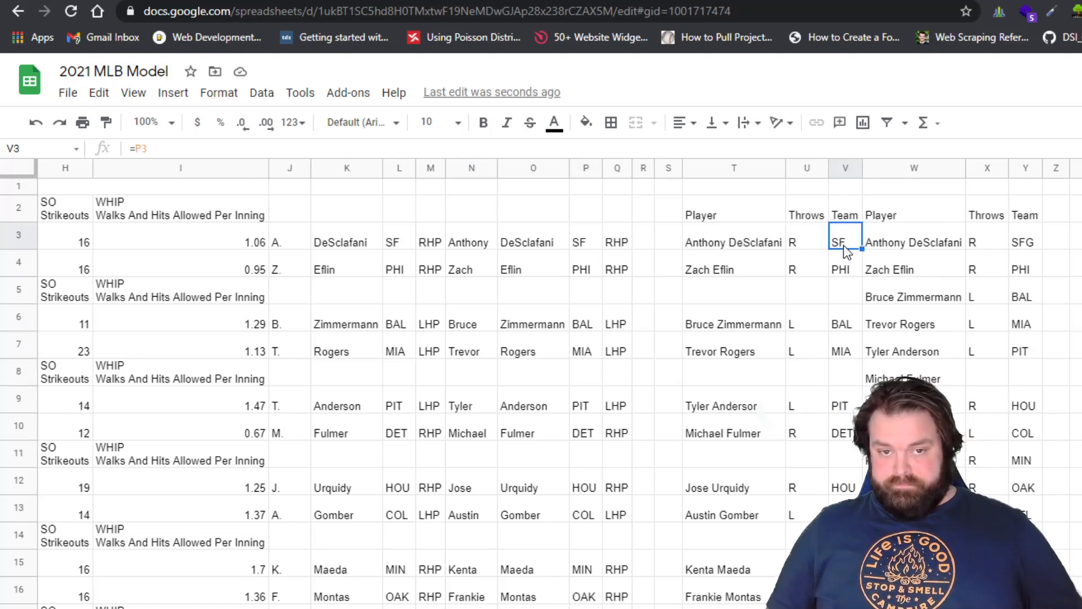
pyautogui.press('Escape')
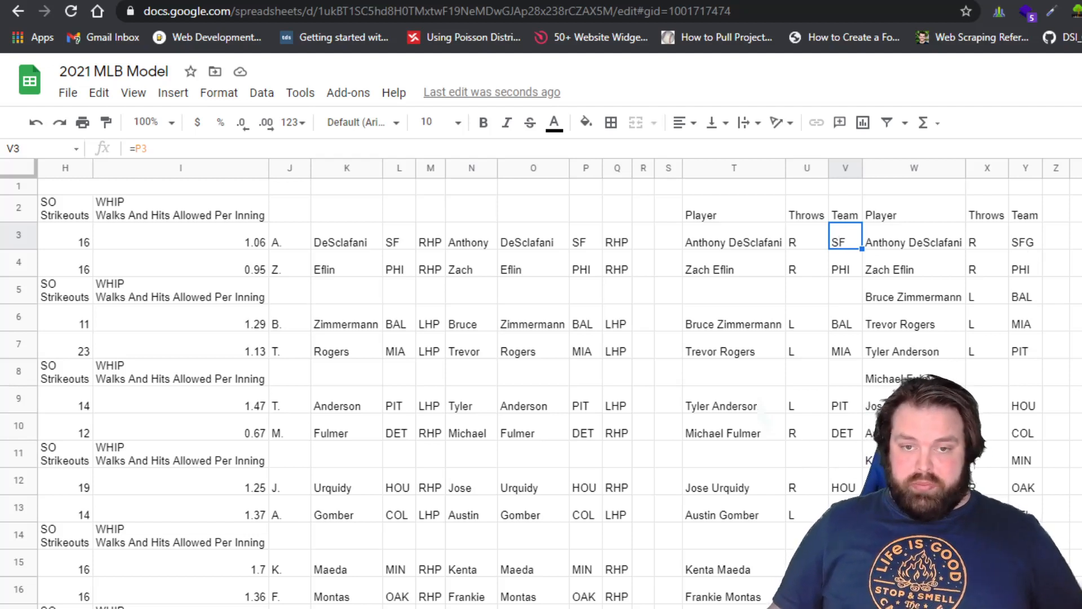
# Clear all contents of column V on the probable pitchers sheet and return to the First 5 Innings projections sheet
pyautogui.click(848, 188)
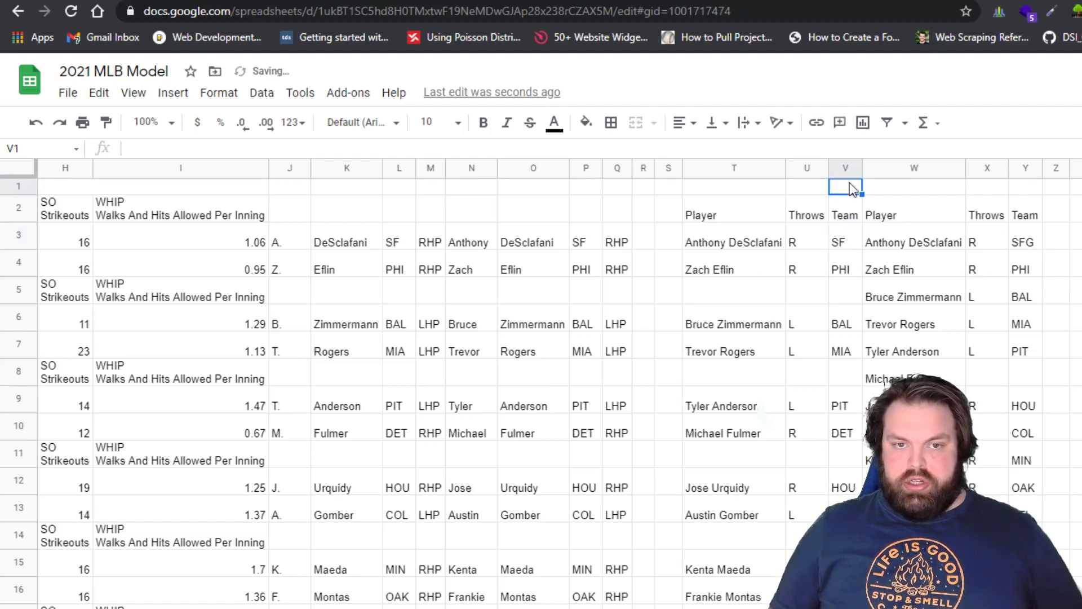
pyautogui.click(839, 167)
pyautogui.press('Delete')
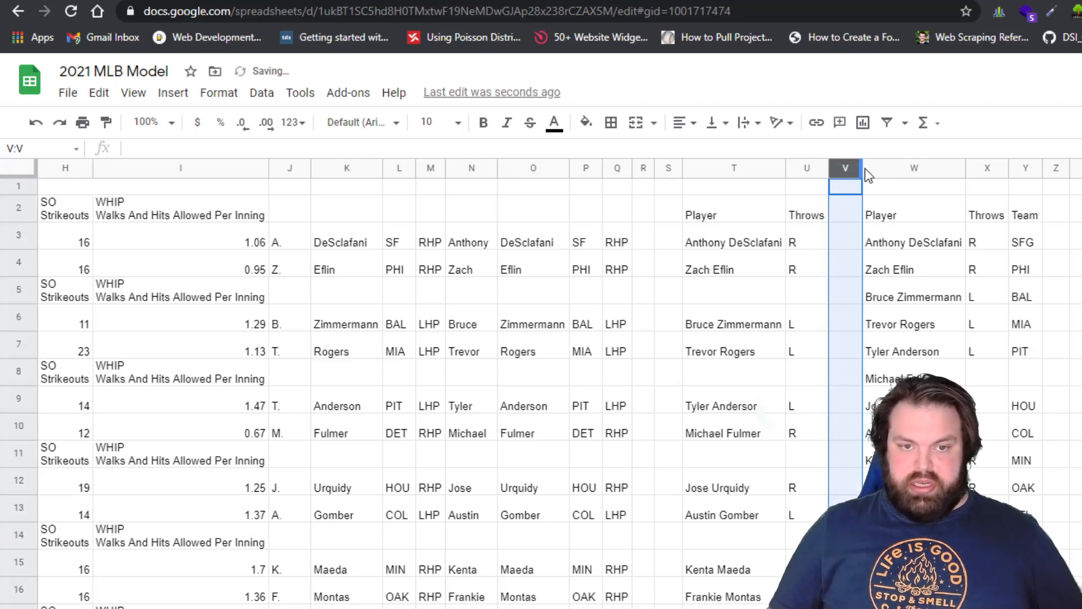
pyautogui.click(1076, 345)
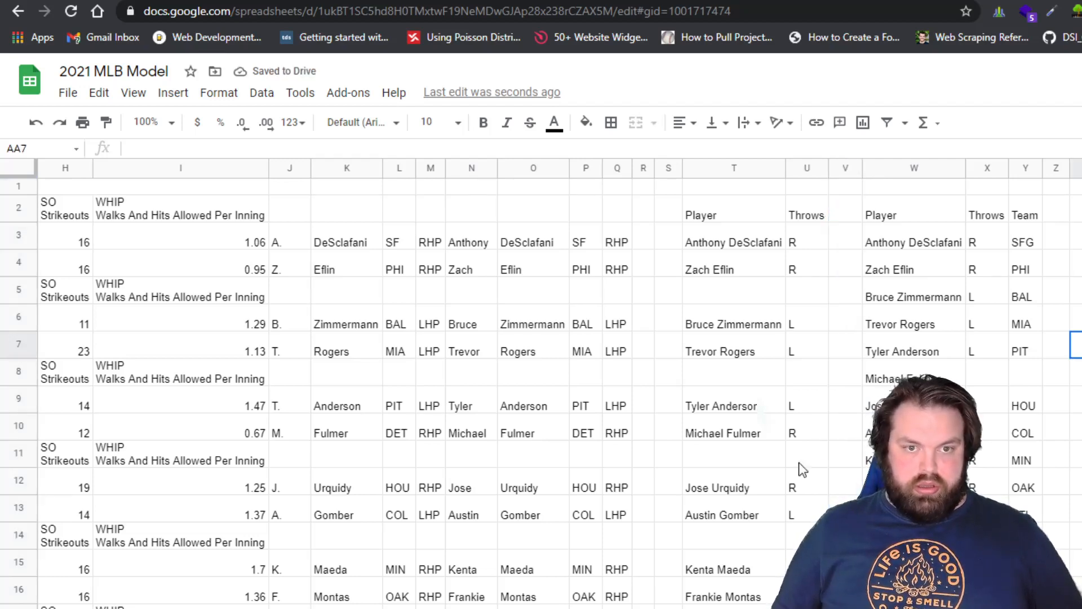
pyautogui.hotkey('ctrl', 'shift', 'pageup')
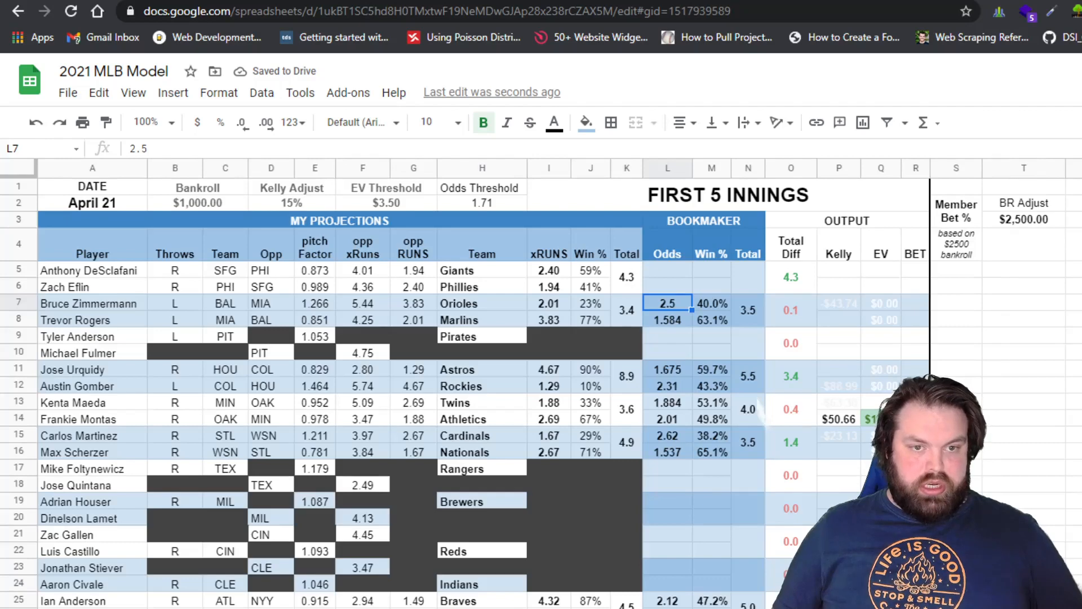
# Return to the probable pitchers sheet and review the name and throwing-hand formulas in T3, U3 and T5
pyautogui.hotkey('ctrl', 'shift', 'pagedown')
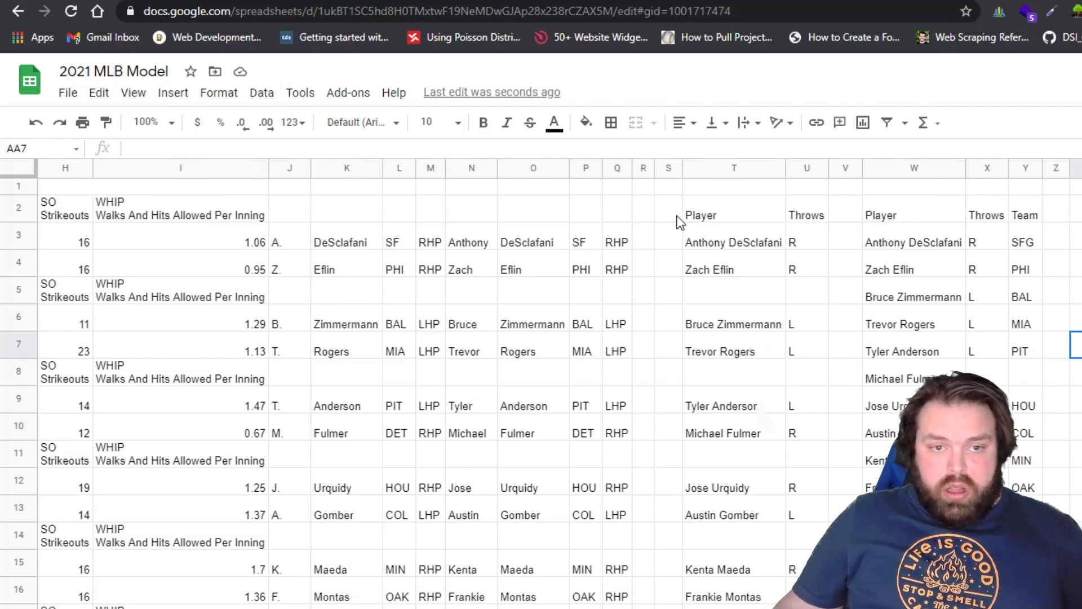
pyautogui.click(736, 241)
pyautogui.click(790, 235)
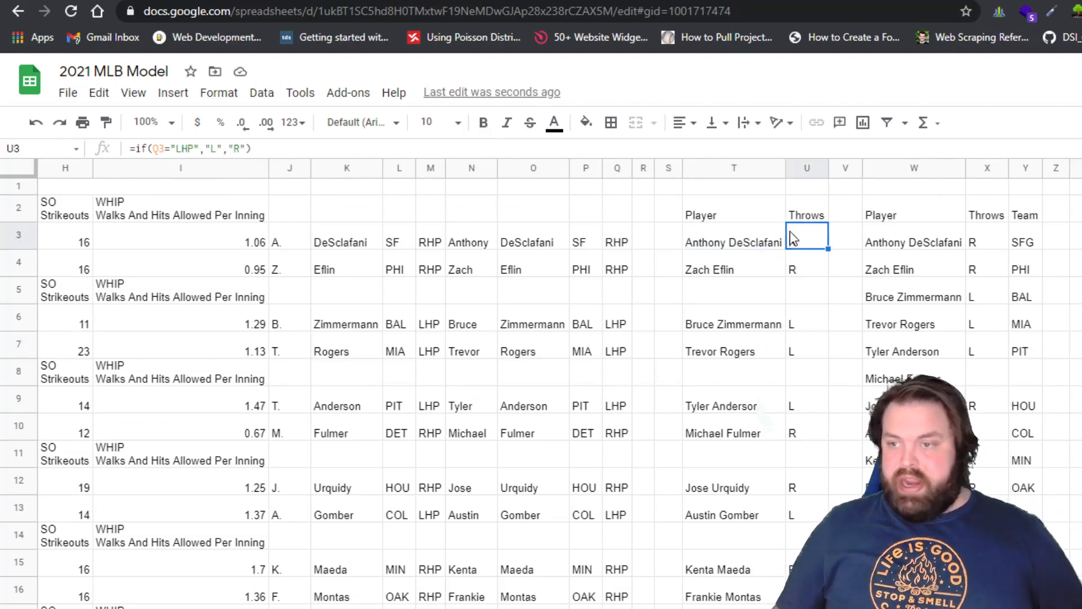
pyautogui.click(729, 290)
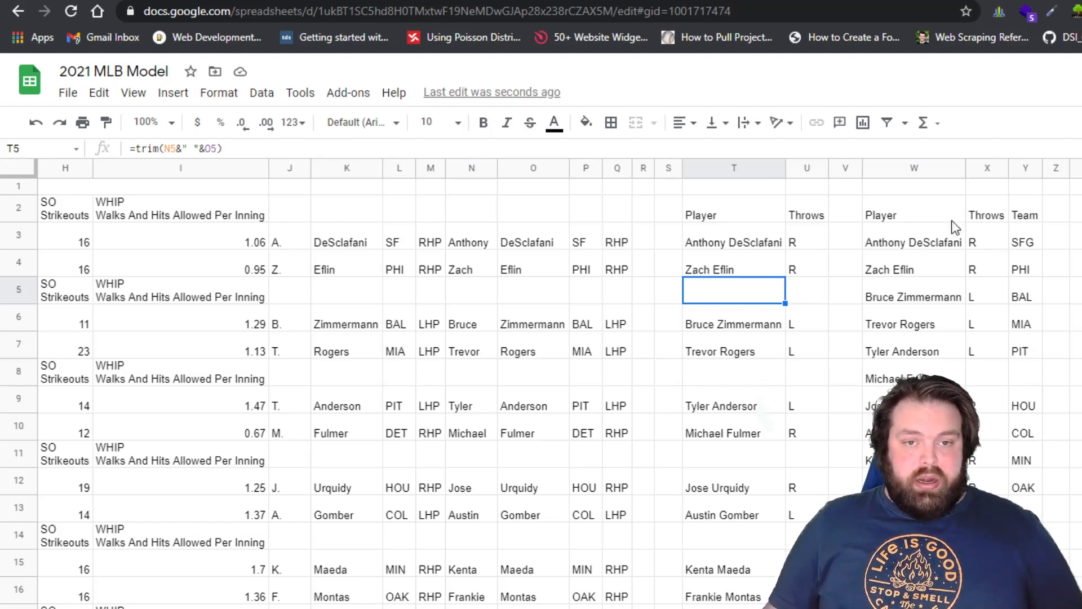
# Examine W2's UNIQUE and FILTER formula, including its T2:T50 source range and the <>"" condition
pyautogui.click(908, 215)
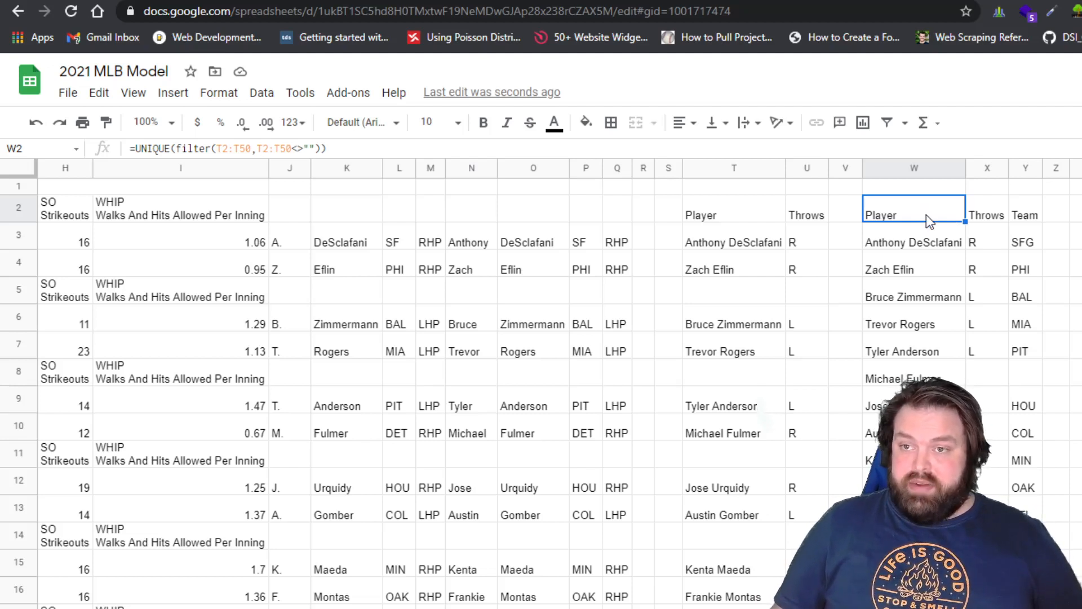
pyautogui.doubleClick(926, 215)
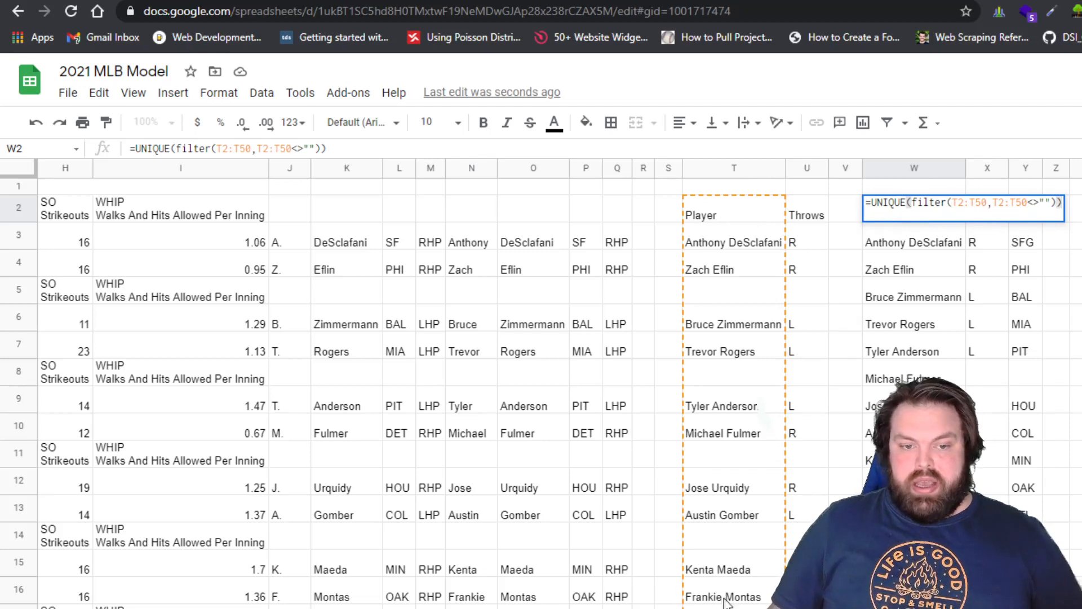
pyautogui.scroll(-15, 728, 602)
pyautogui.scroll(15, 747, 419)
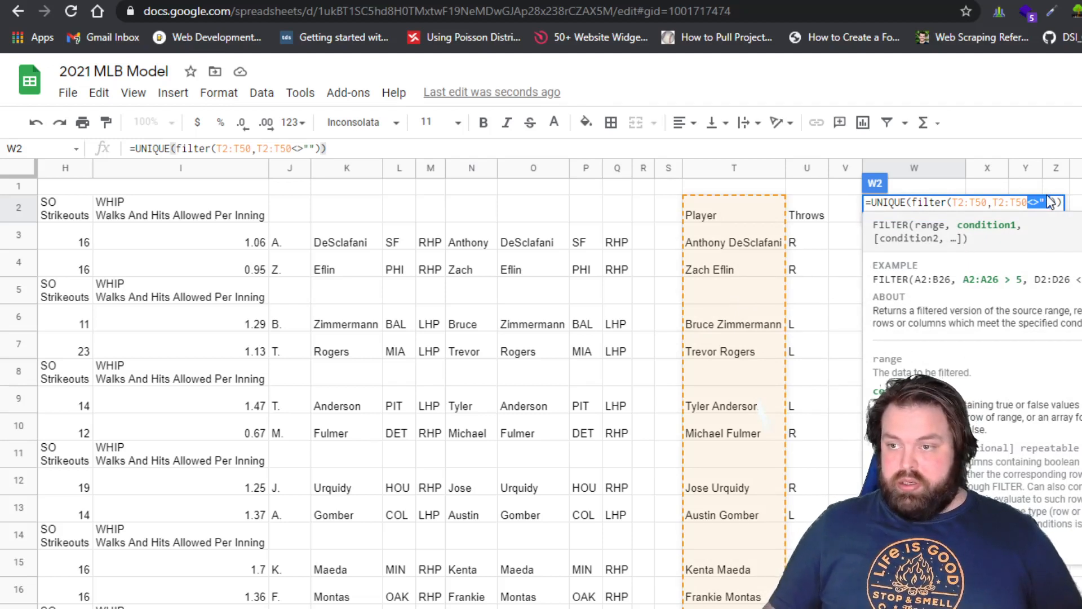
pyautogui.press('Escape')
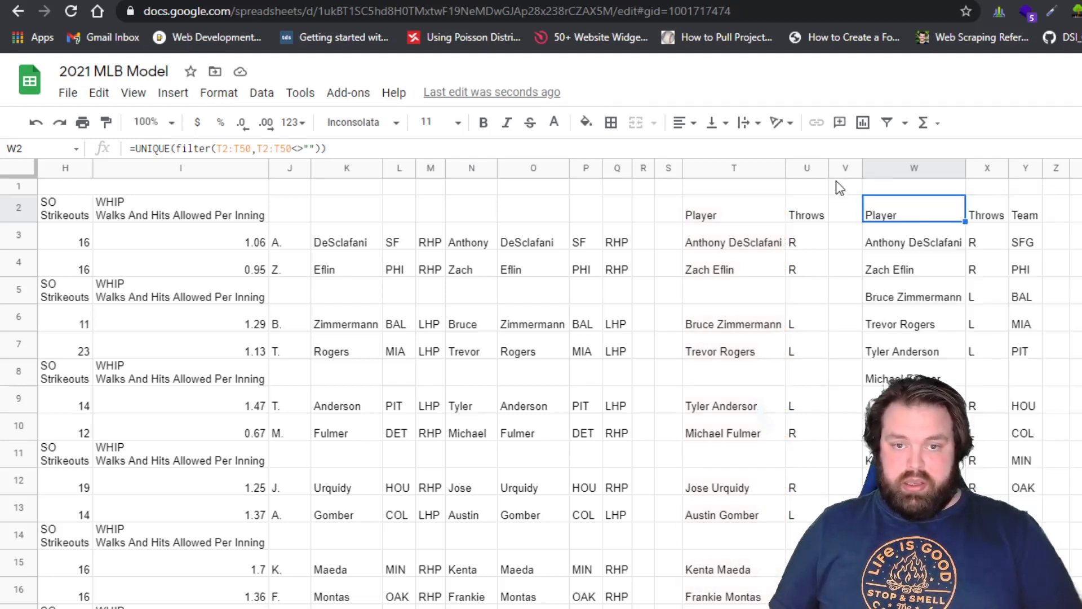
# Compare the Player header in T2 with W2 and the first filtered names in W3 and W4
pyautogui.click(714, 224)
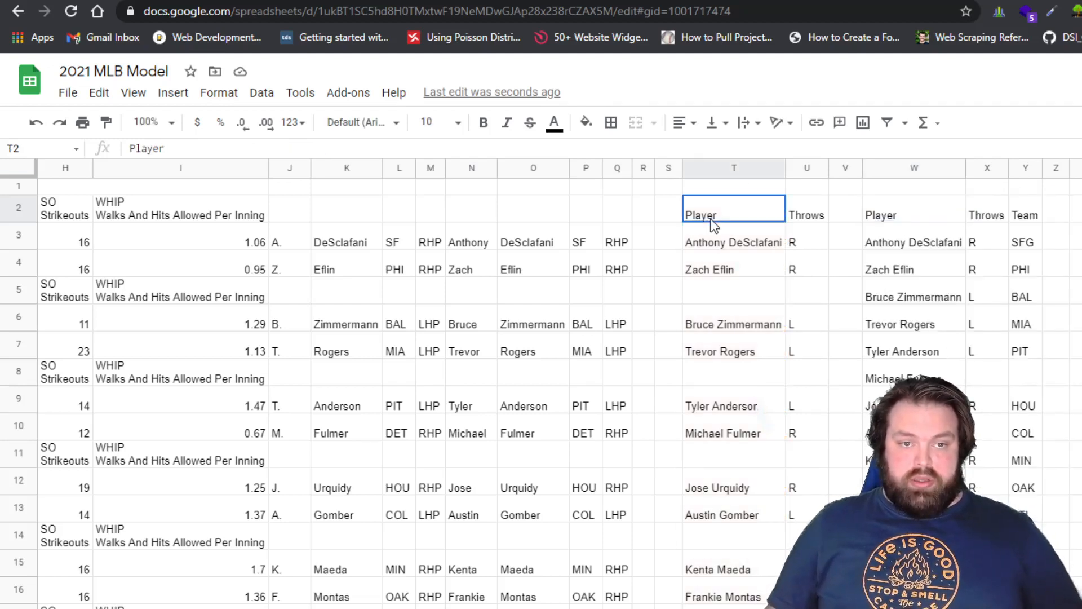
pyautogui.click(926, 215)
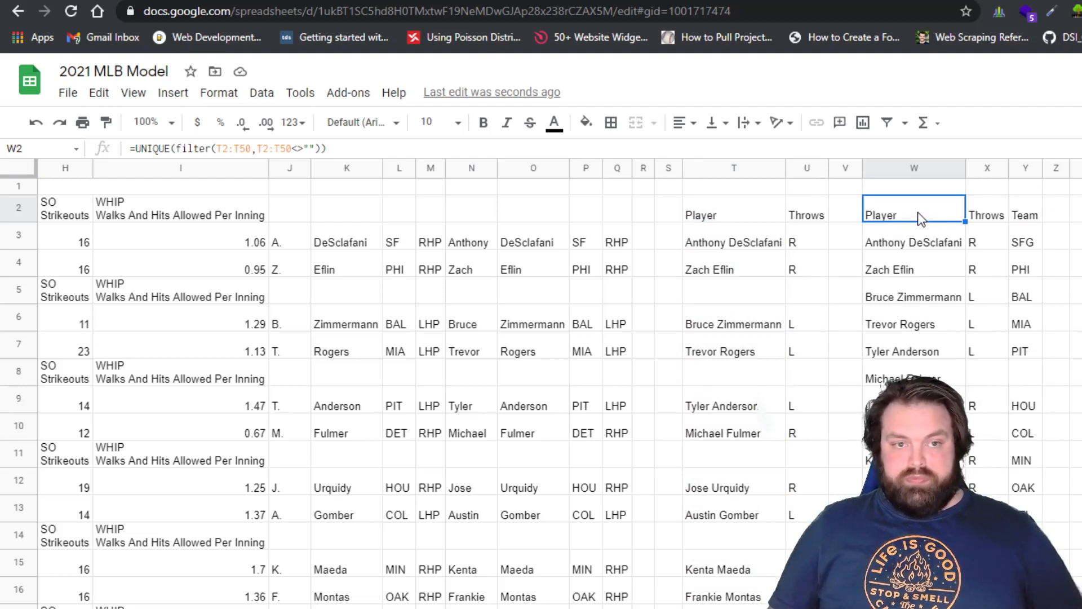
pyautogui.click(739, 228)
pyautogui.click(729, 218)
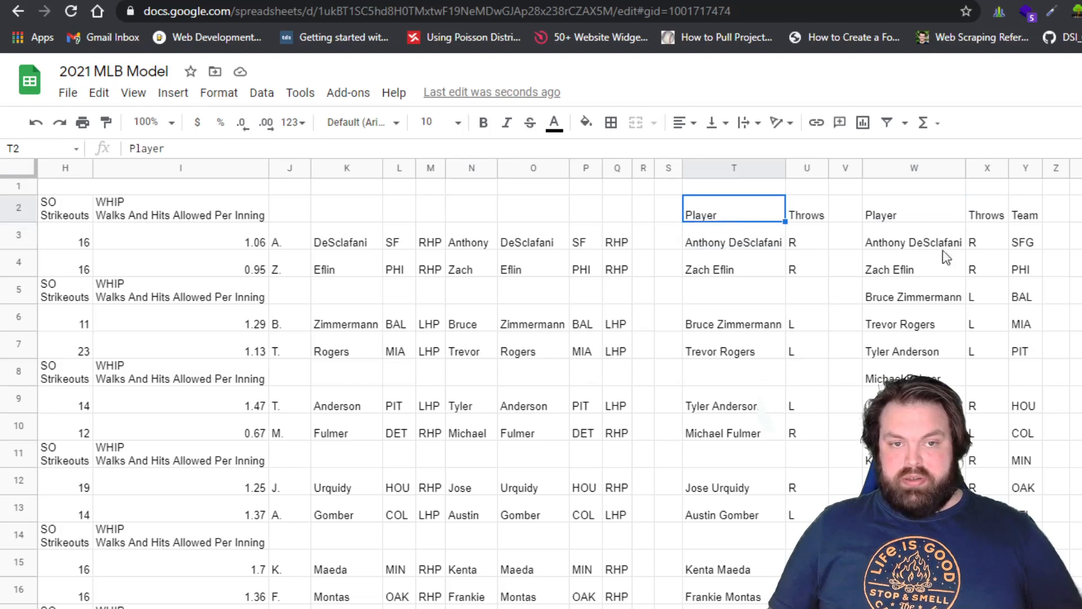
pyautogui.click(915, 222)
pyautogui.click(918, 242)
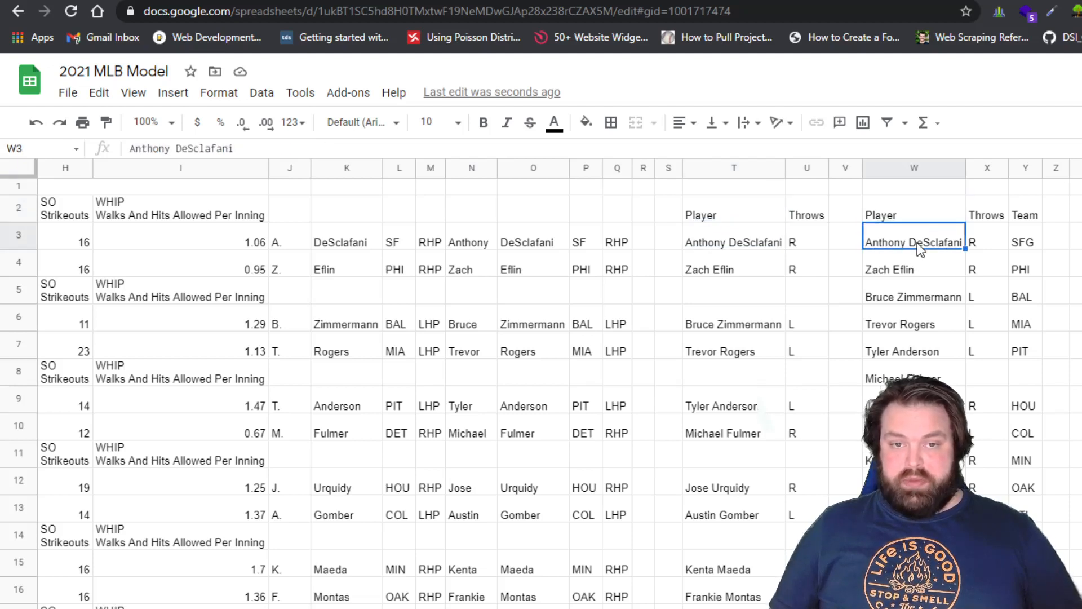
pyautogui.click(919, 275)
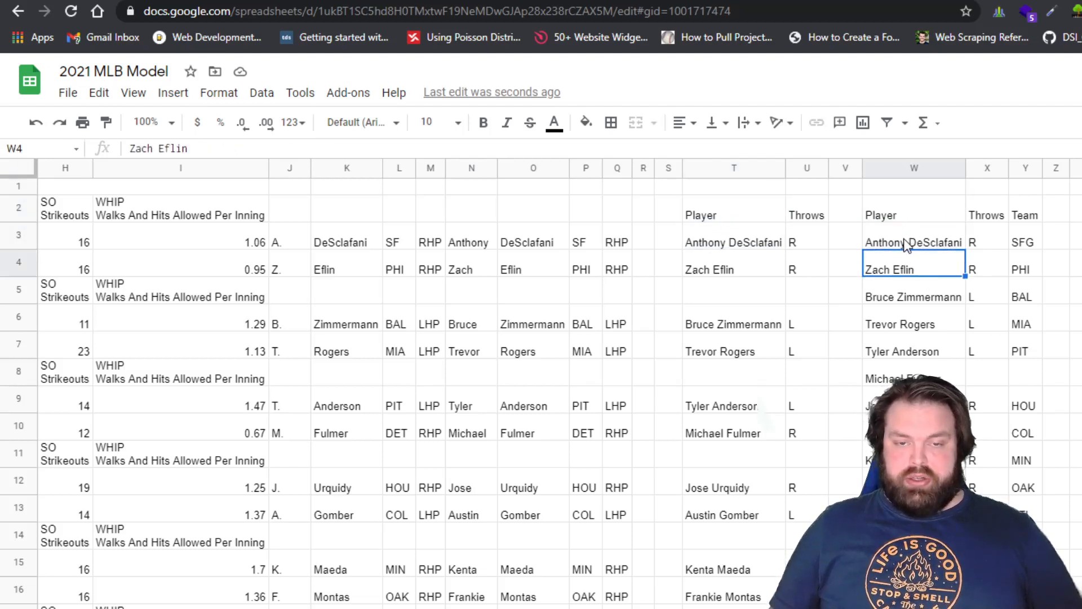
pyautogui.click(908, 244)
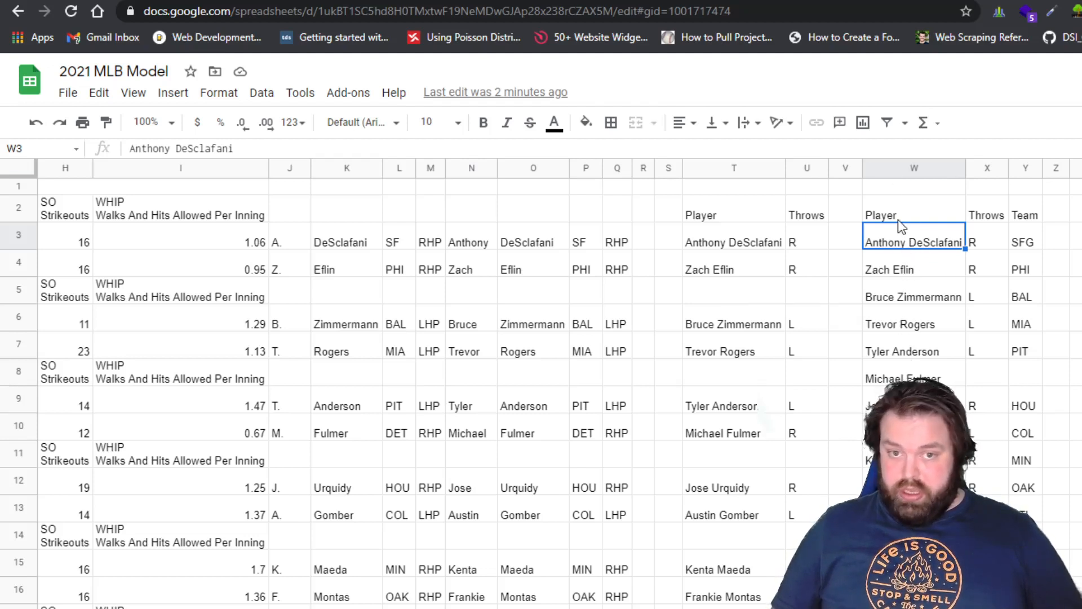
# Compare the blank cells T5 and T8 with the filtered player list in W3:W18, checking W3 through W6 individually
pyautogui.click(728, 300)
pyautogui.click(733, 366)
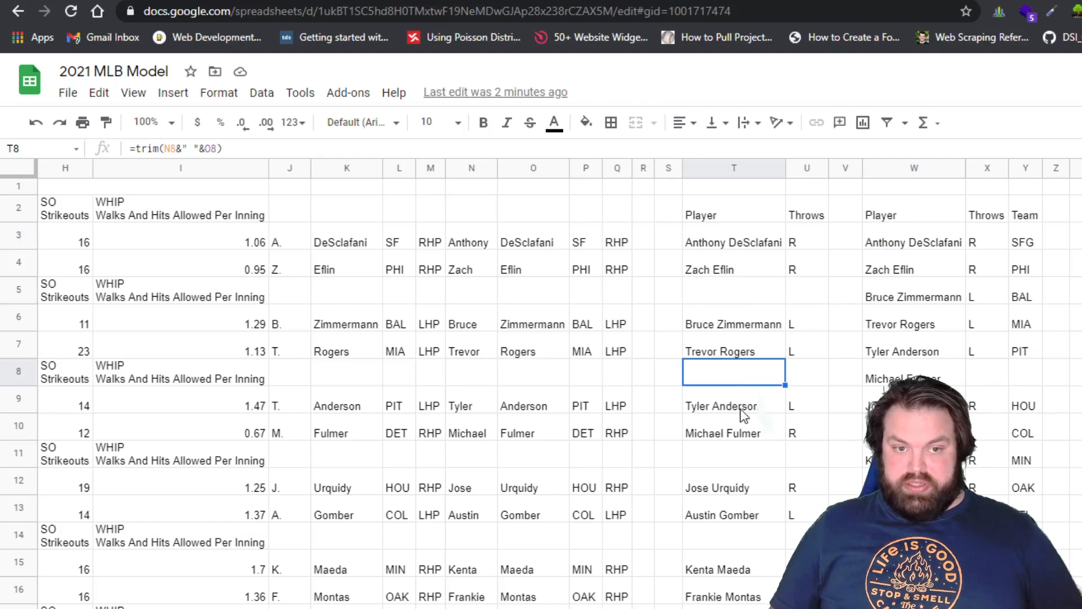
pyautogui.moveTo(911, 239); pyautogui.dragTo(913, 606)
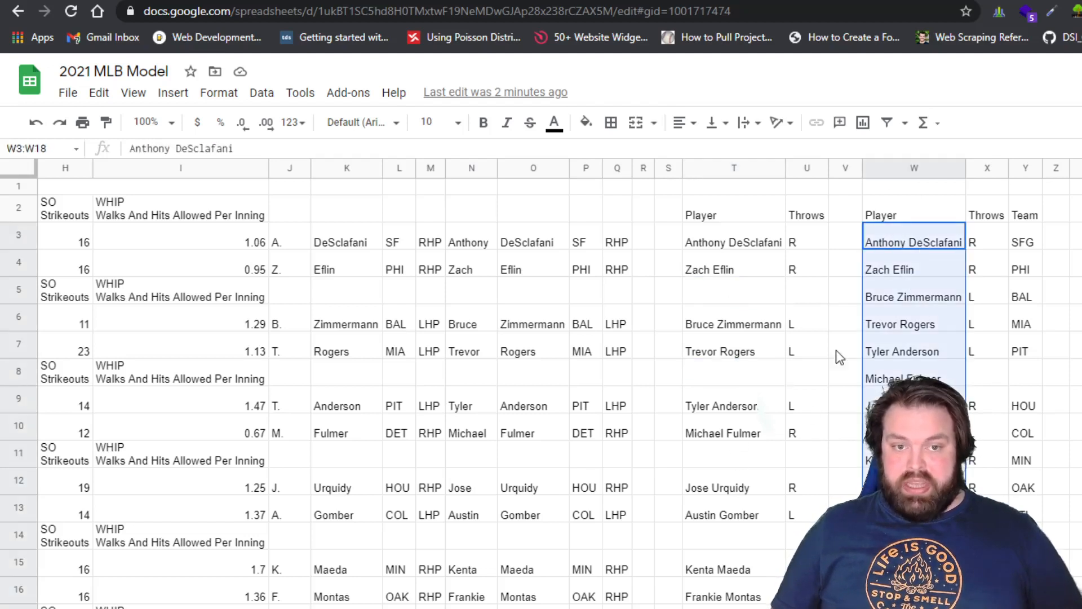
pyautogui.click(931, 269)
pyautogui.click(902, 245)
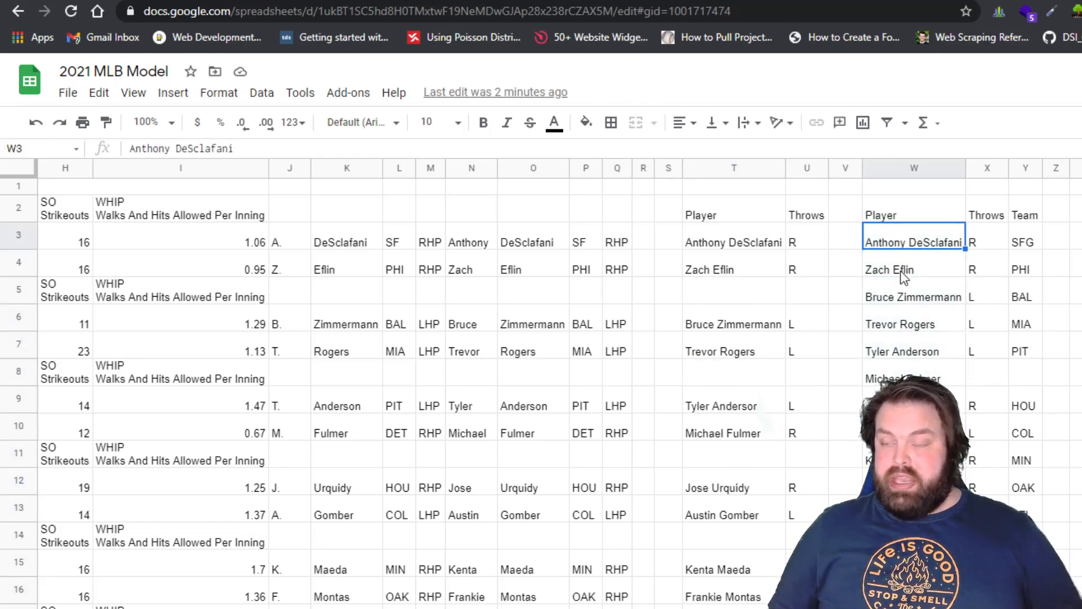
pyautogui.click(901, 274)
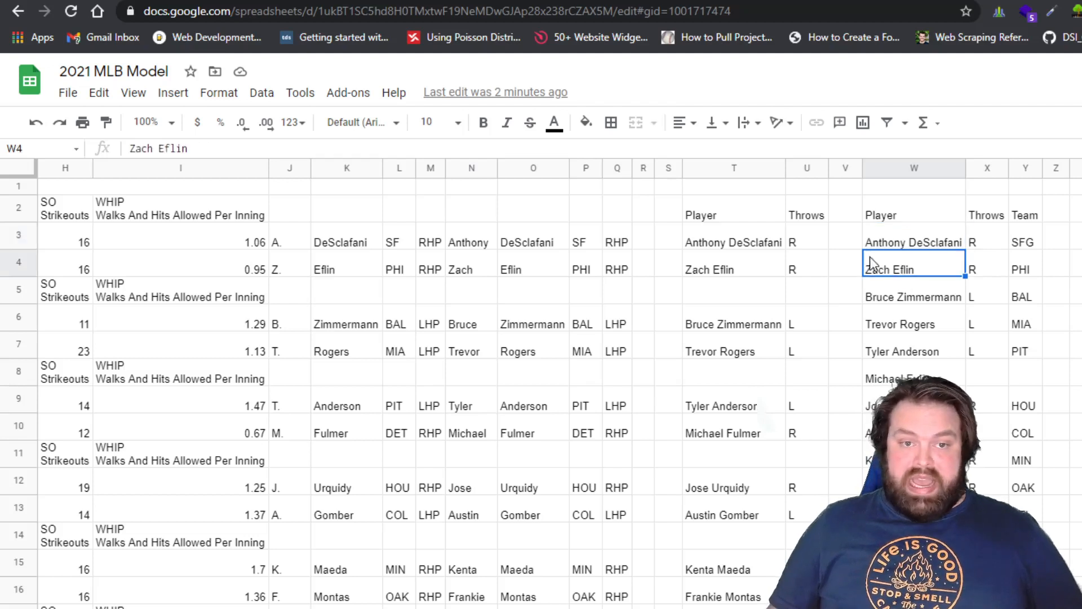
pyautogui.click(901, 237)
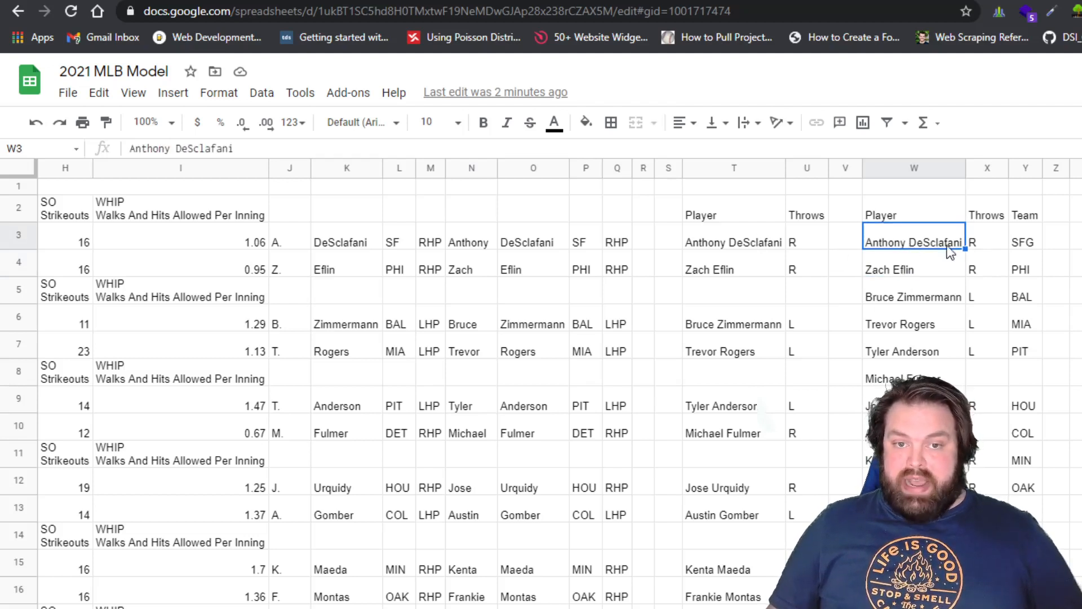
pyautogui.click(908, 270)
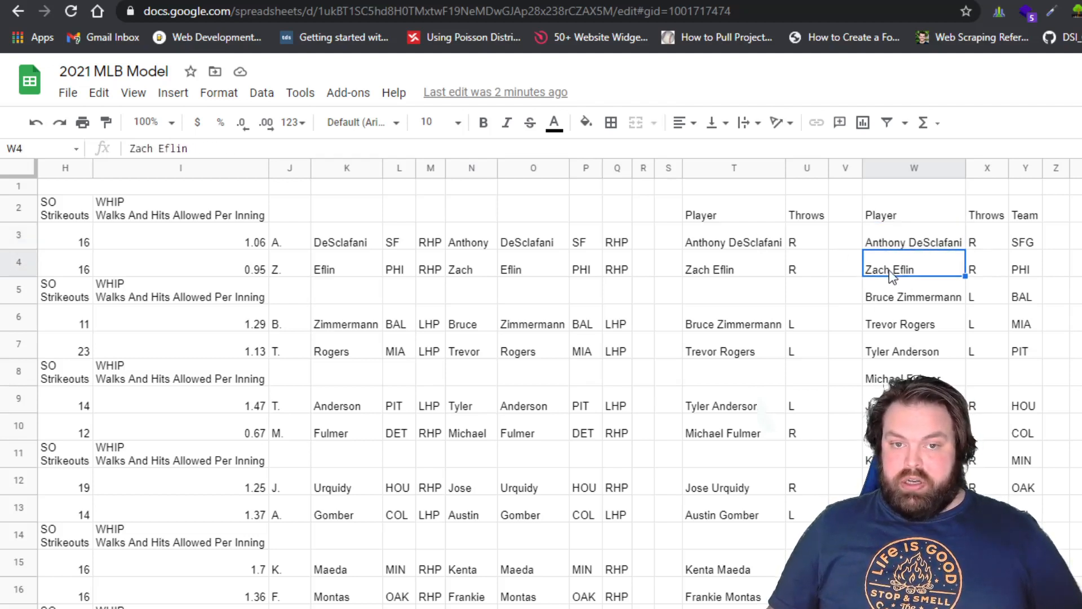
pyautogui.click(908, 299)
pyautogui.click(907, 325)
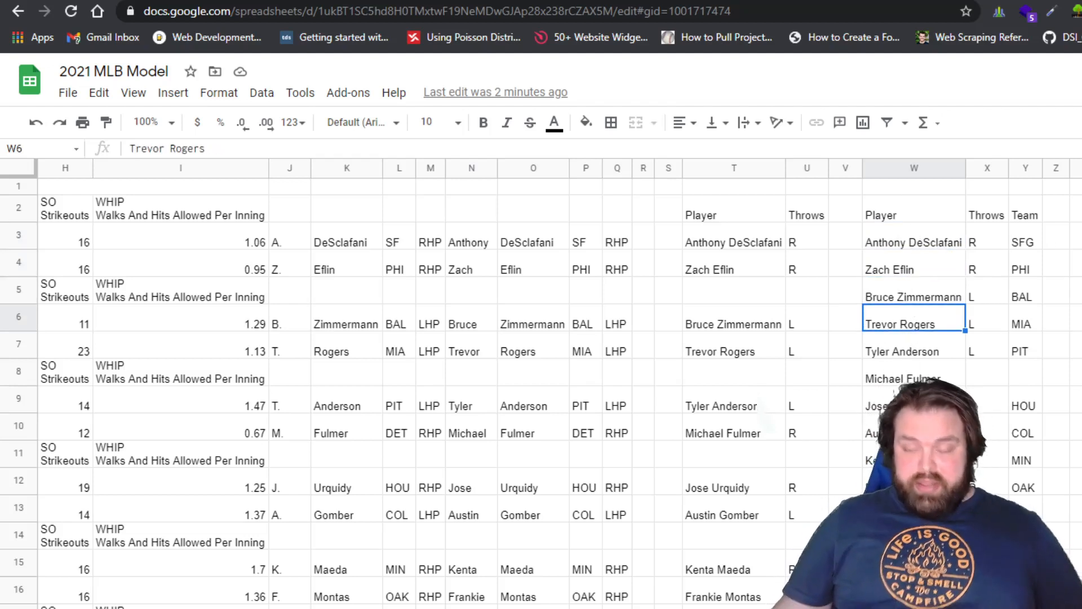
# Examine the throwing-hand VLOOKUP in X3 and the IFERROR team lookup in Y3, including its W3 reference
pyautogui.click(978, 248)
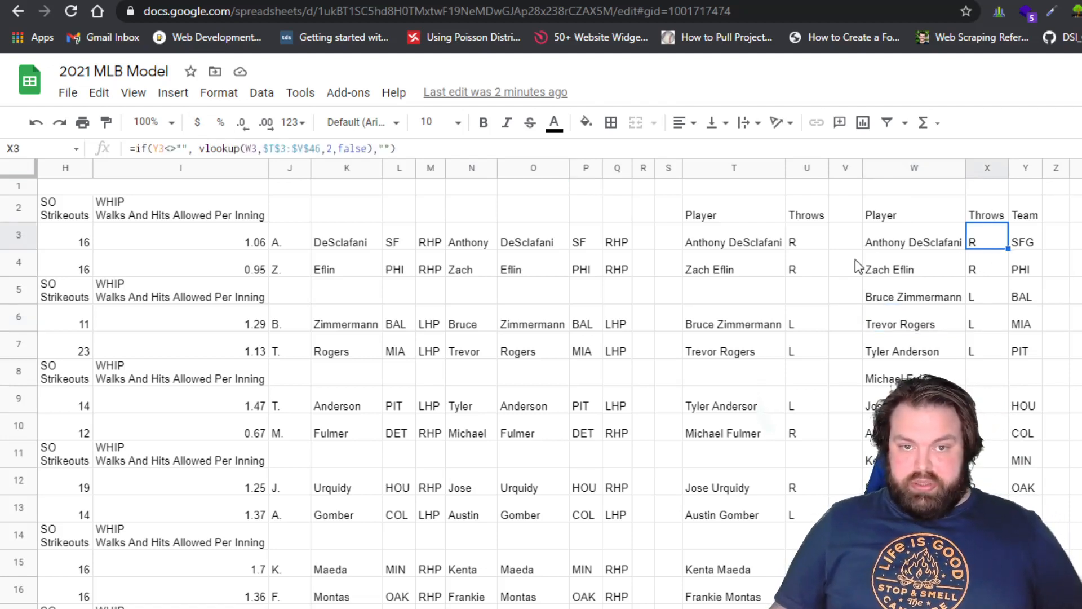
pyautogui.click(1033, 244)
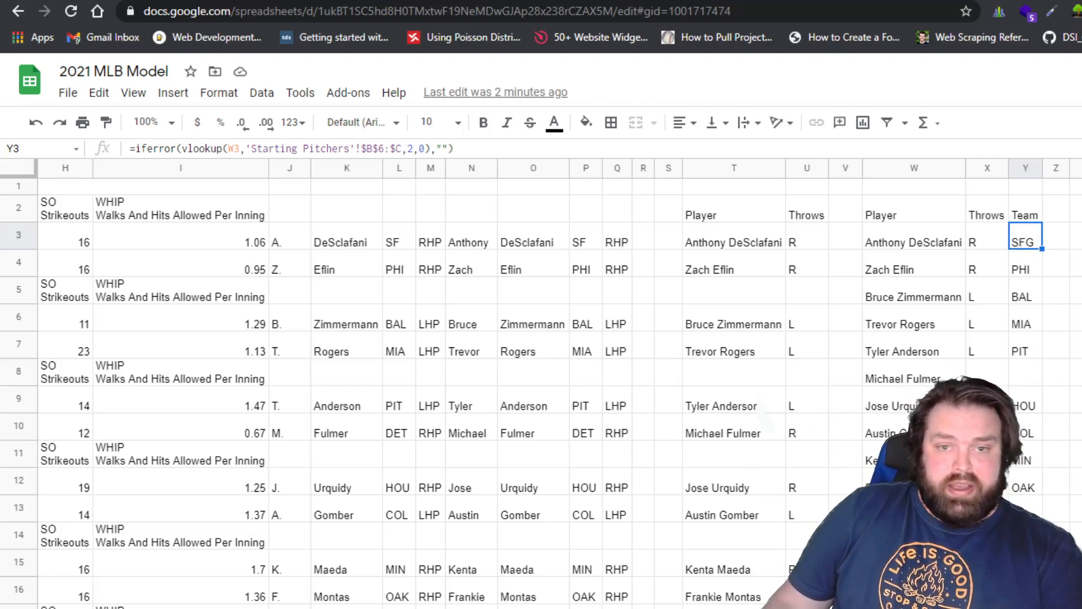
pyautogui.doubleClick(1027, 245)
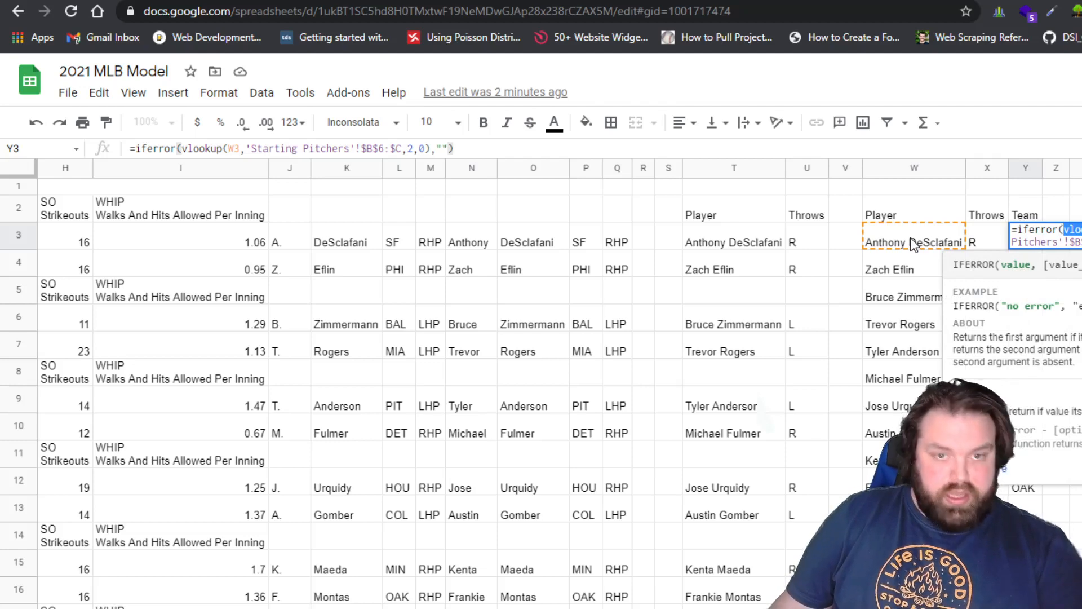
pyautogui.press('Escape')
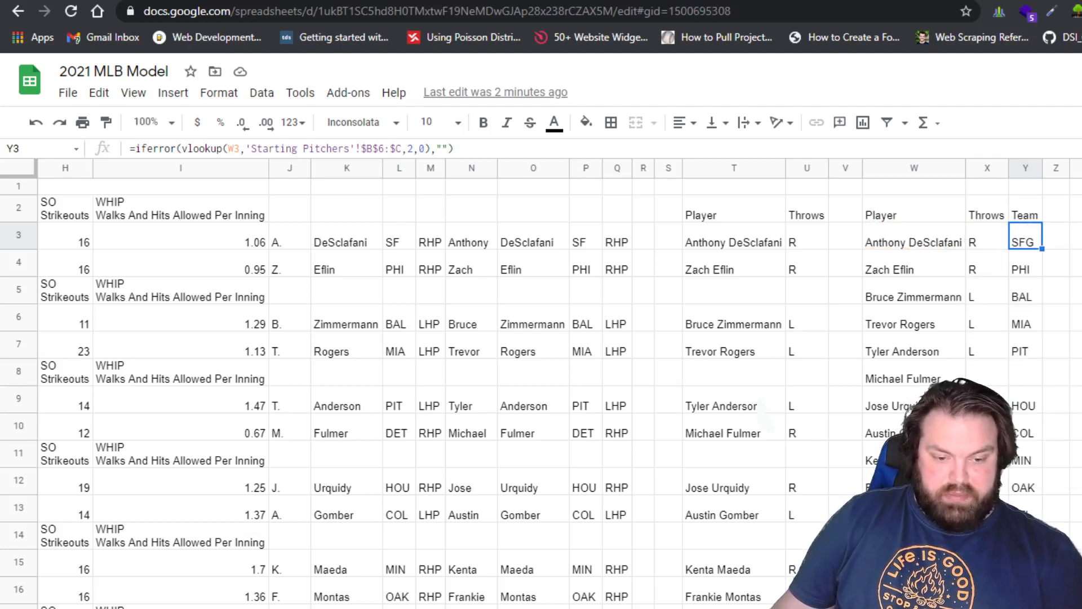
# Open the Starting Pitchers sheet and examine the Name and Team columns from row 6 that feed the team lookup
pyautogui.hotkey('ctrl', 'shift', 'pagedown')
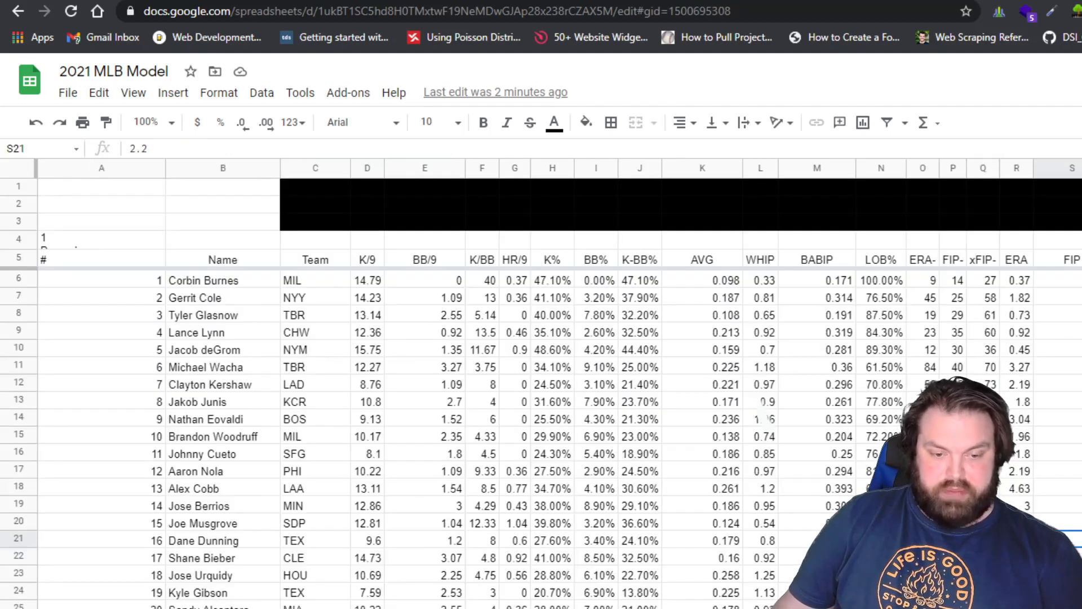
pyautogui.click(208, 286)
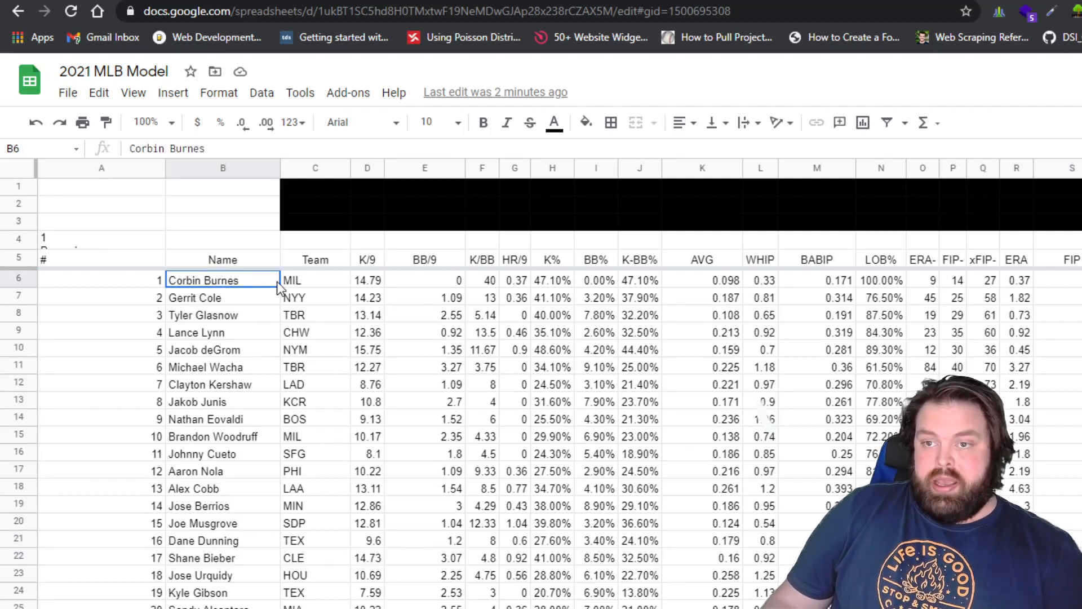
pyautogui.moveTo(278, 287); pyautogui.dragTo(287, 322)
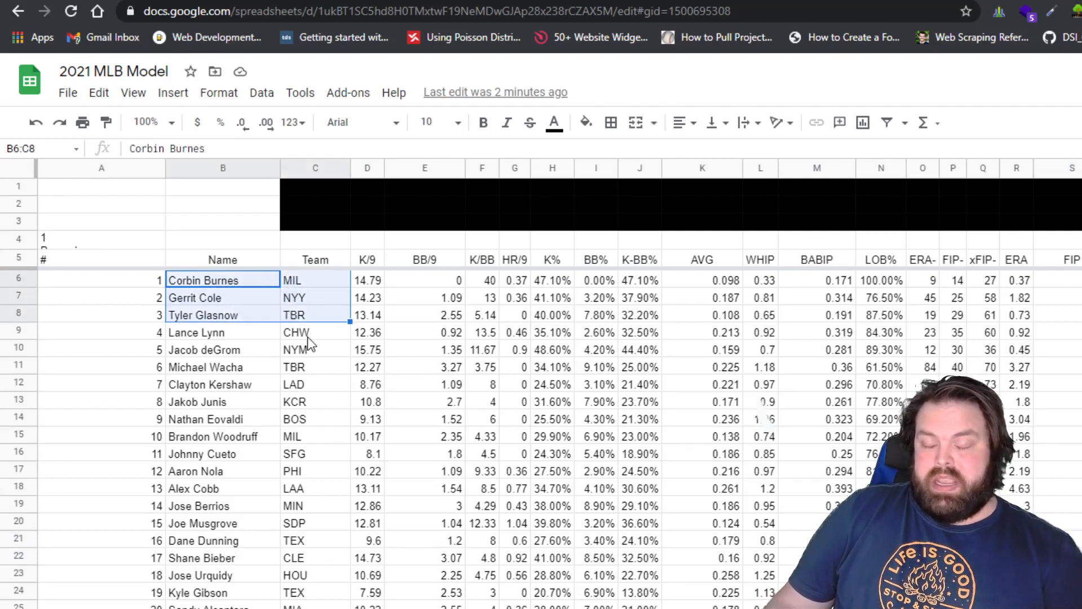
pyautogui.click(303, 281)
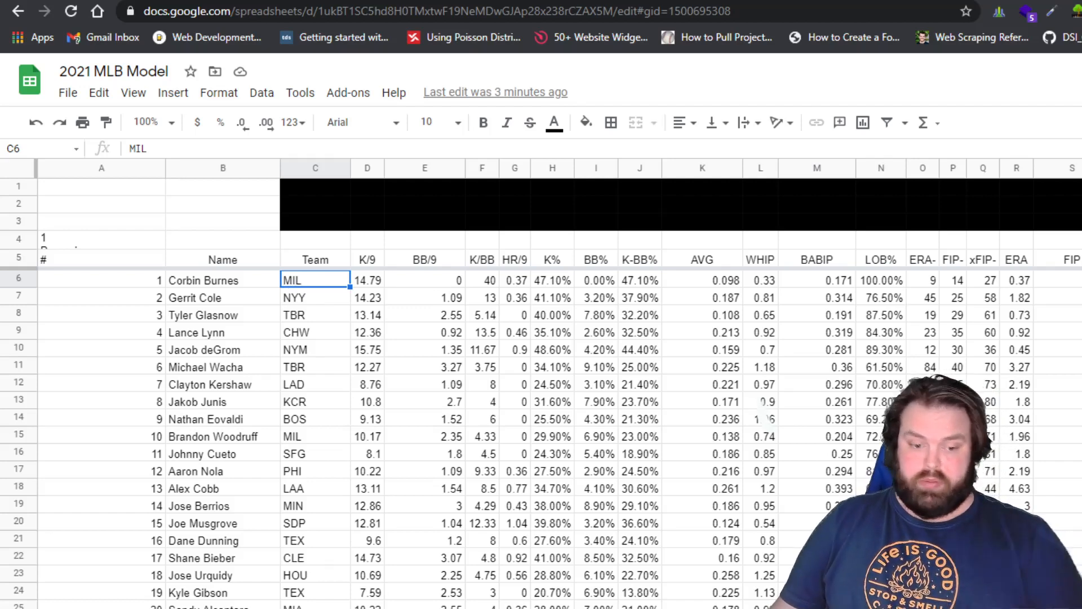
# Return to the probable pitchers sheet and compare the imported team abbreviation in P3 with the lookup formulas in Y3 and X3
pyautogui.hotkey('ctrl', 'shift', 'pagedown')
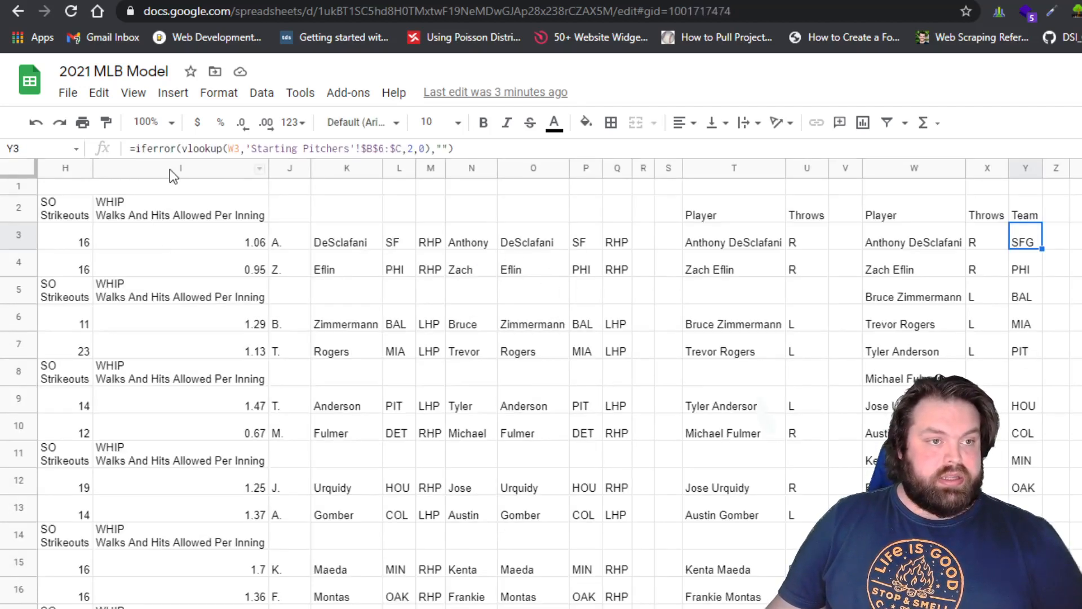
pyautogui.click(161, 238)
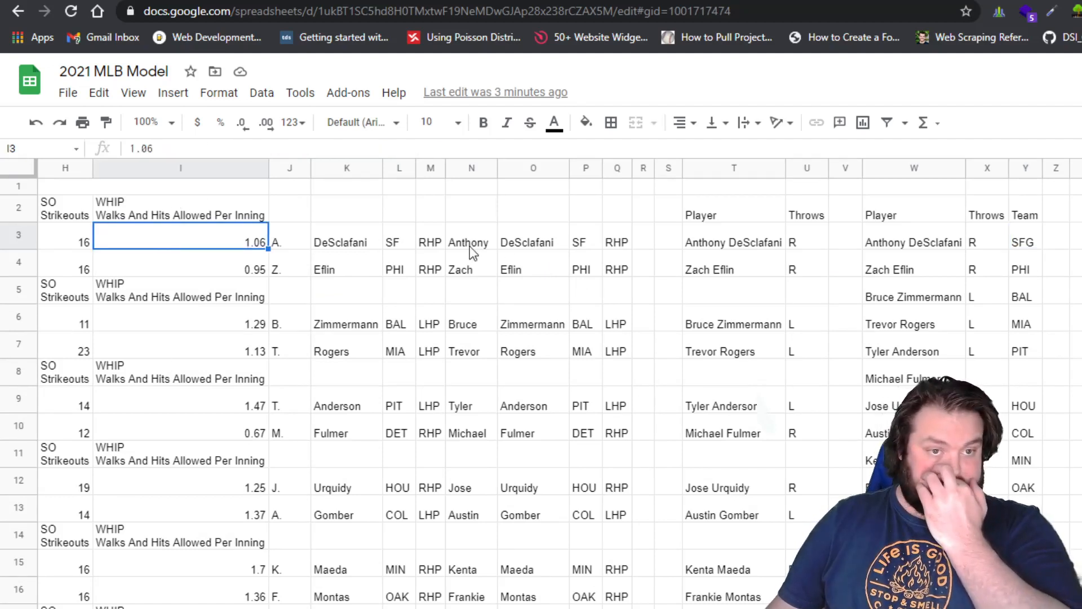
pyautogui.click(580, 245)
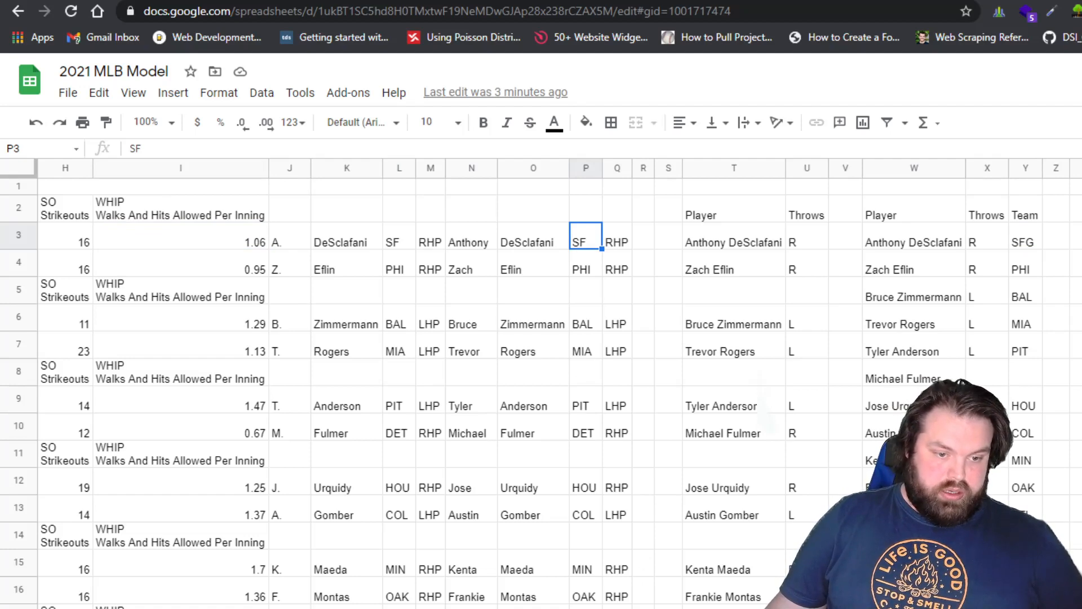
pyautogui.scroll(-10, 541, 395)
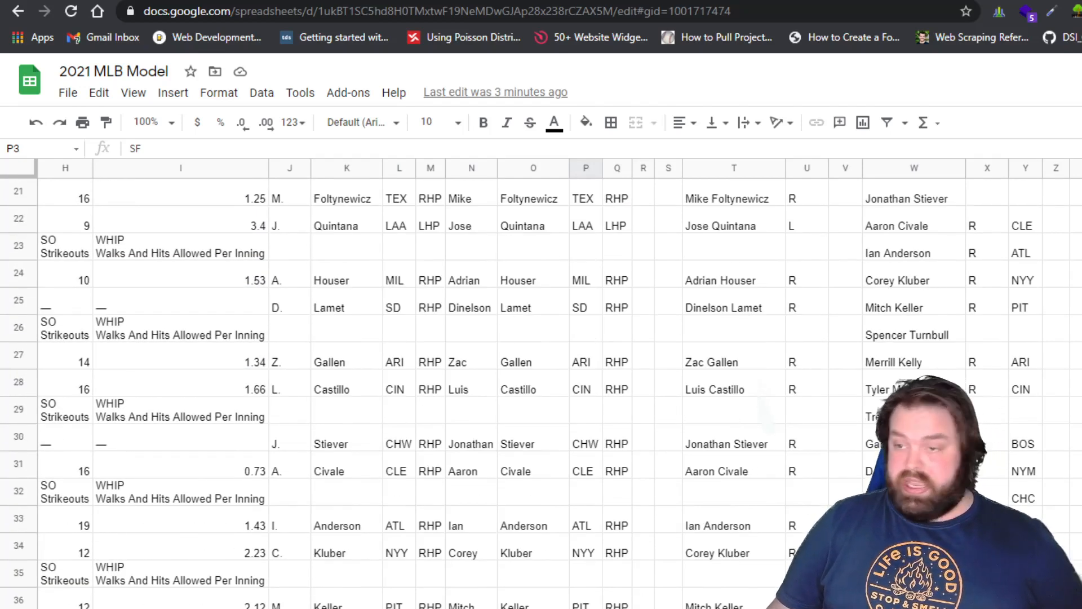
pyautogui.scroll(10, 644, 390)
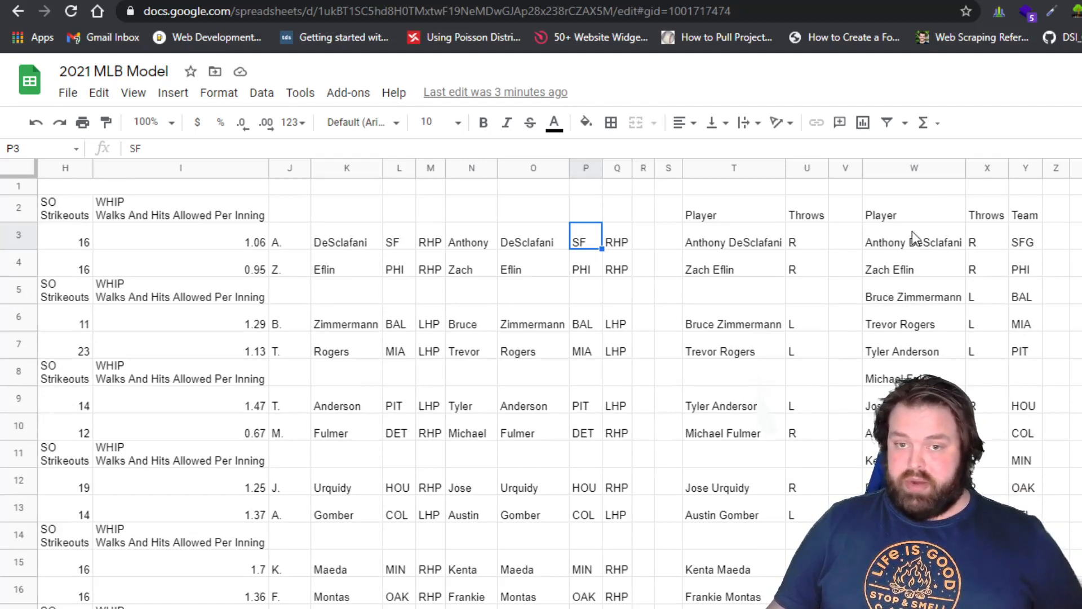
pyautogui.click(1024, 244)
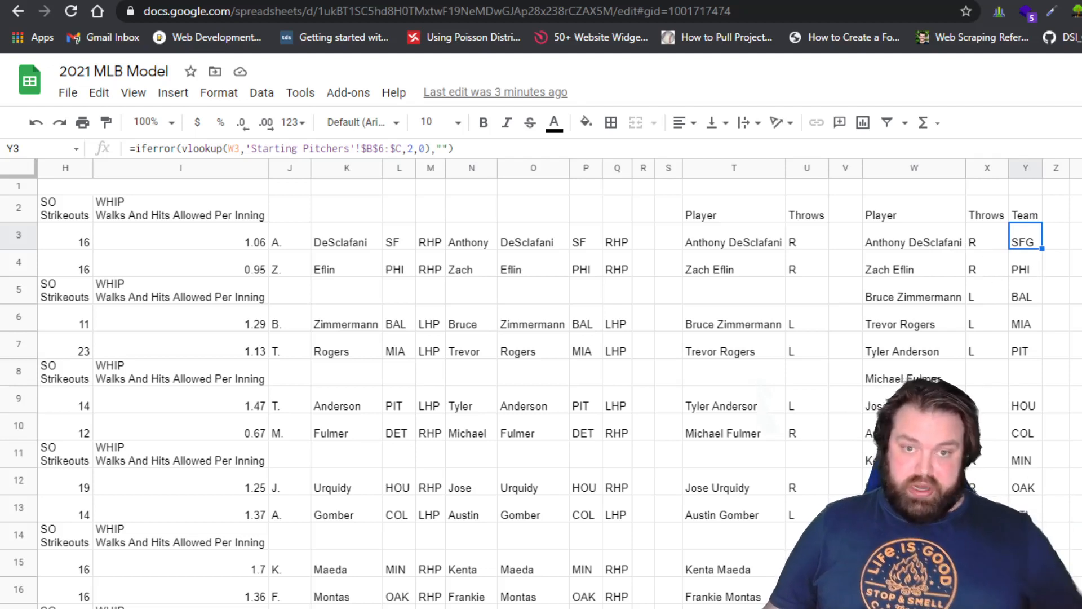
pyautogui.click(988, 235)
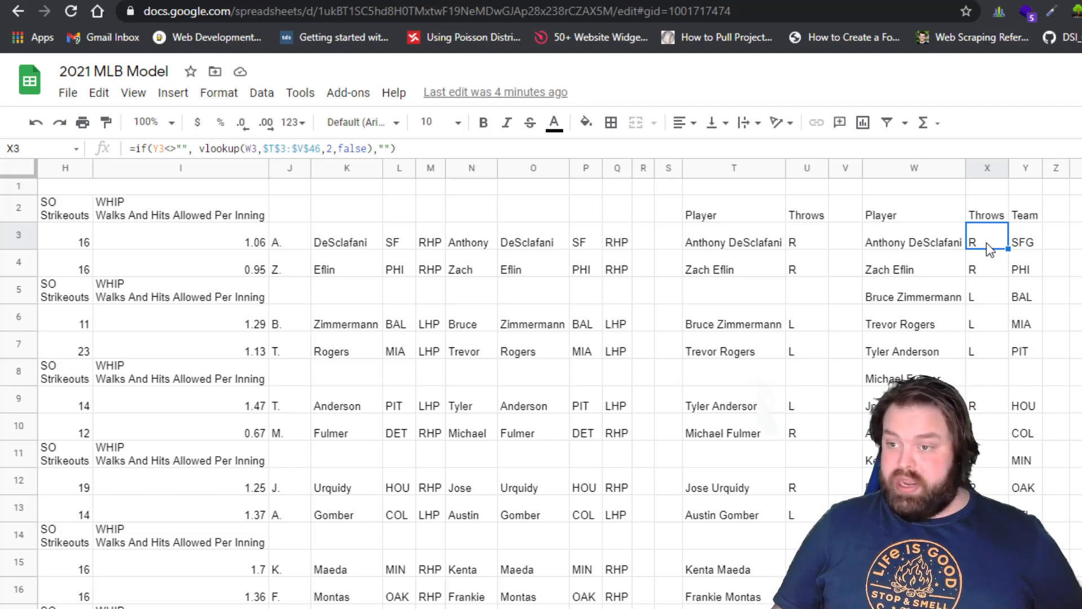
# Examine the IF and VLOOKUP formula in X3, and compare the team lookup in Y8 with the player in W8
pyautogui.doubleClick(987, 243)
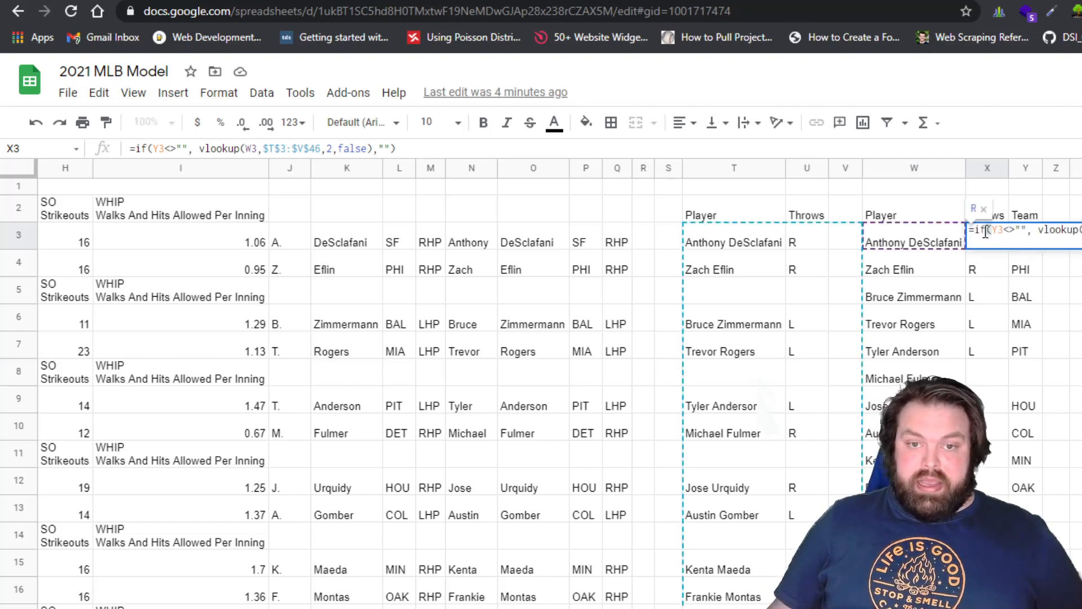
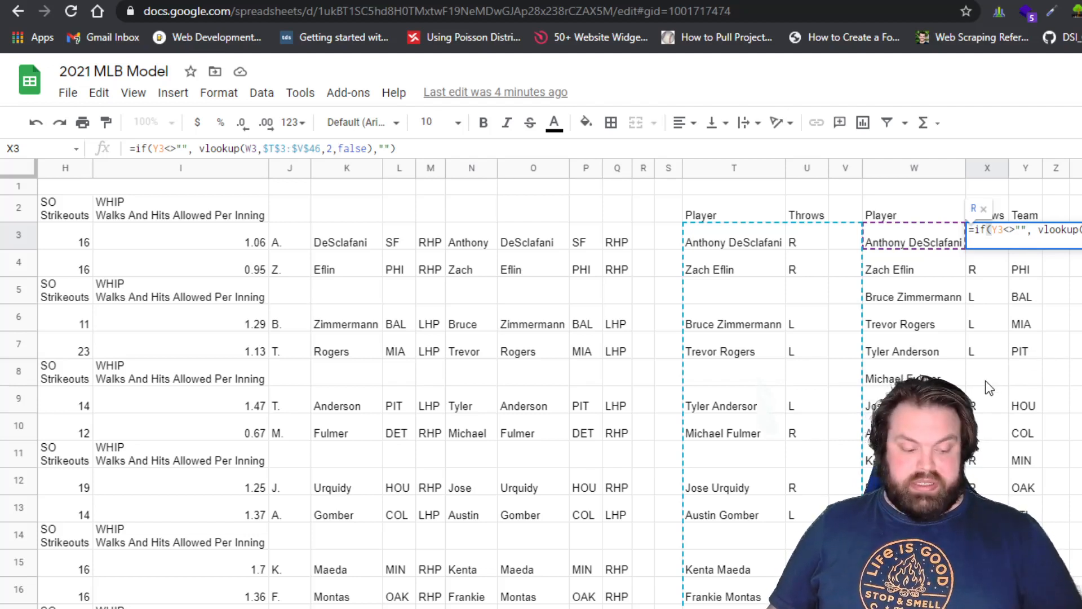
pyautogui.press('Escape')
pyautogui.click(1023, 378)
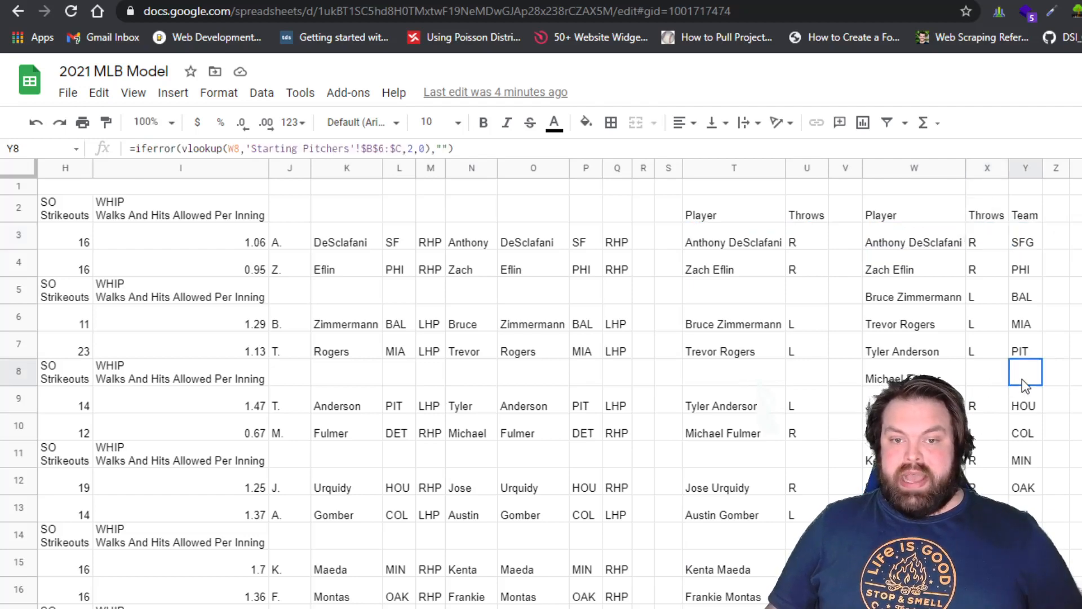
pyautogui.press('Left')
pyautogui.press('Left')
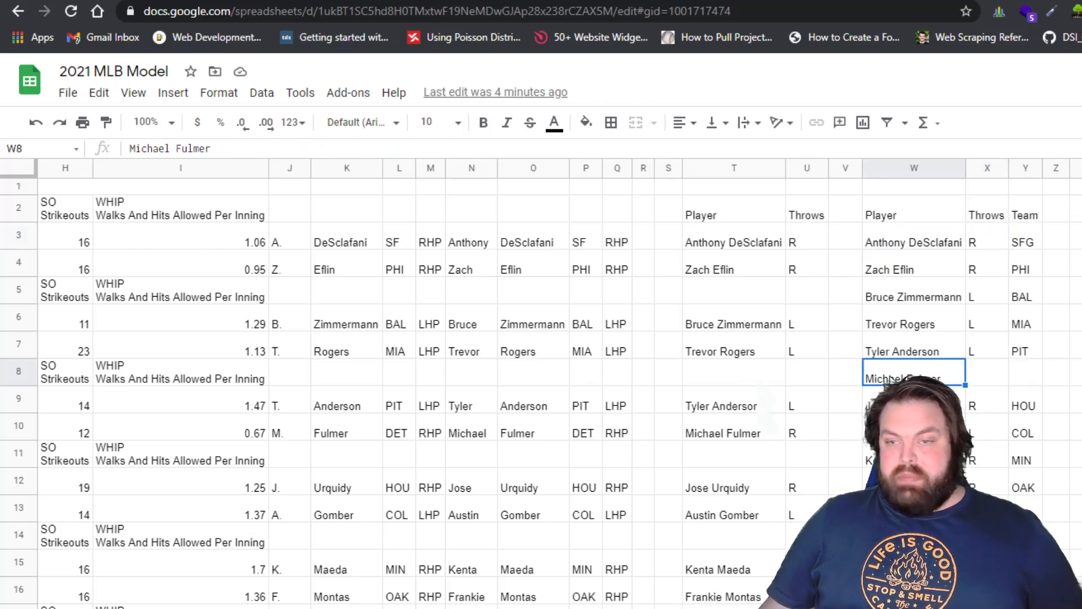
pyautogui.scroll(-1, 861, 362)
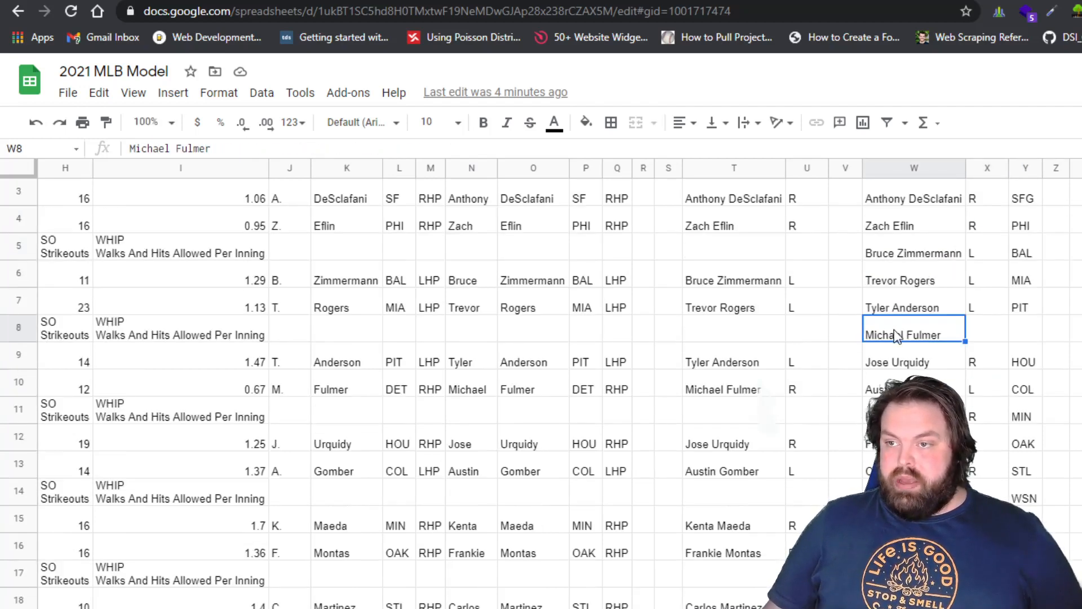
pyautogui.click(1027, 331)
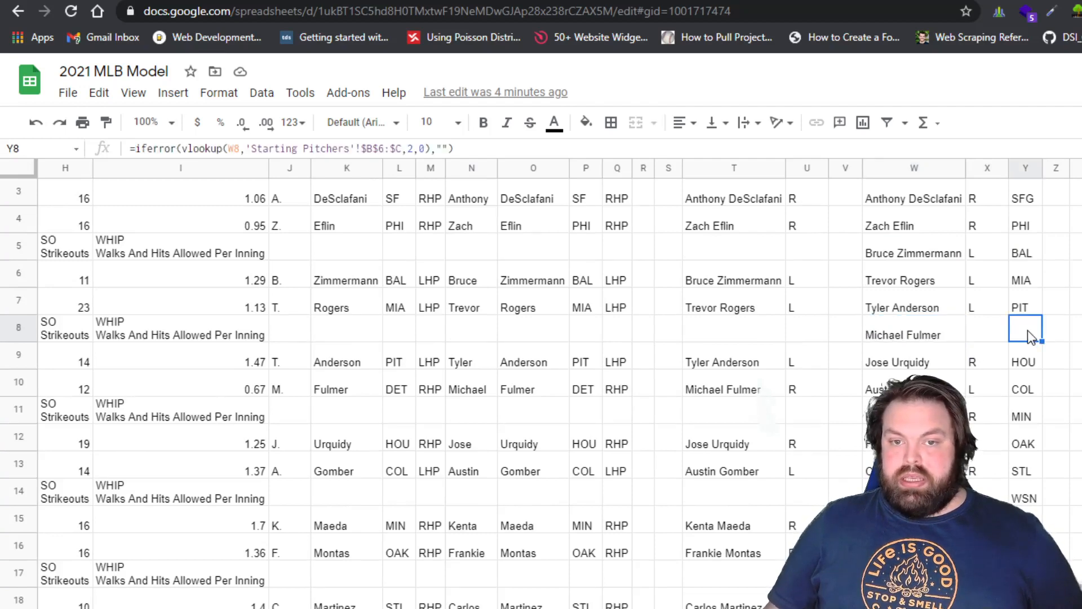
pyautogui.scroll(1, 1027, 332)
pyautogui.scroll(-1, 1037, 354)
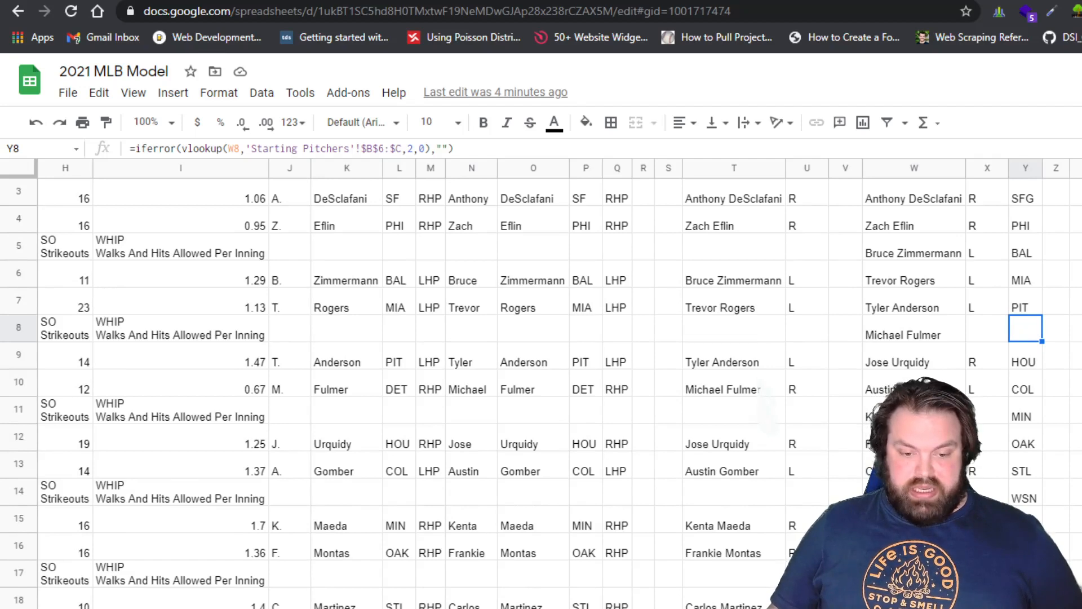
# Search the Starting Pitchers sheet for "fulme", and close the search
pyautogui.click(225, 607)
pyautogui.scroll(-3, 243, 436)
pyautogui.scroll(3, 243, 436)
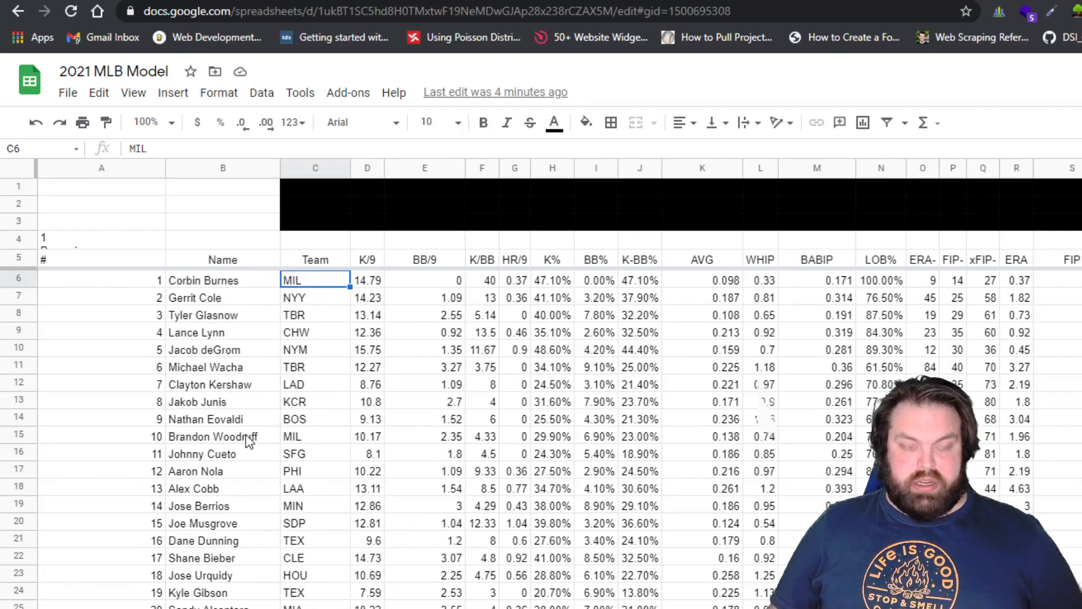
pyautogui.hotkey('ctrl', 'f')
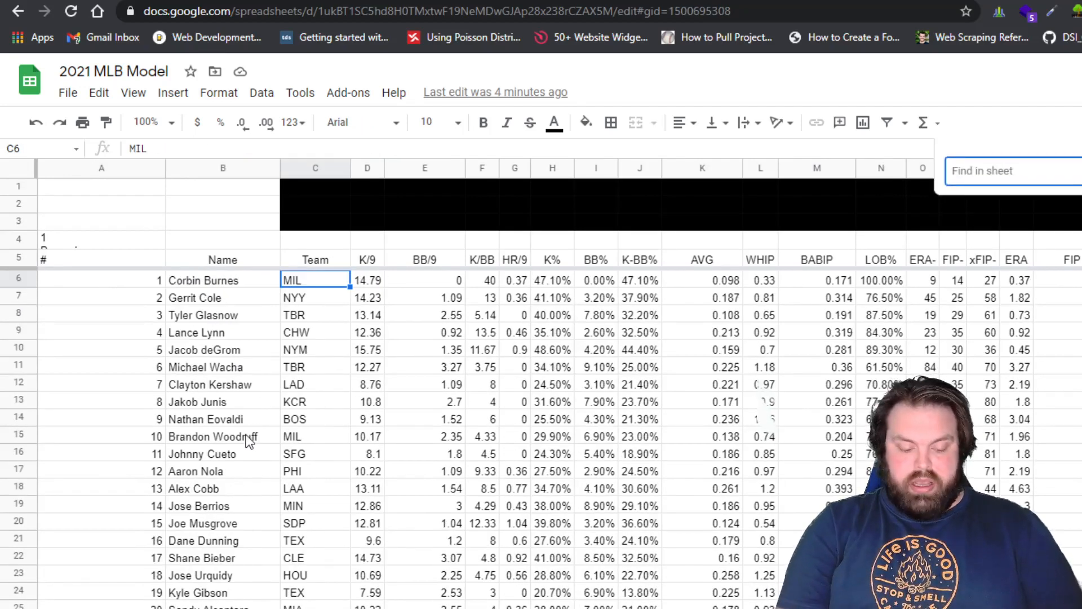
pyautogui.write('fulme')
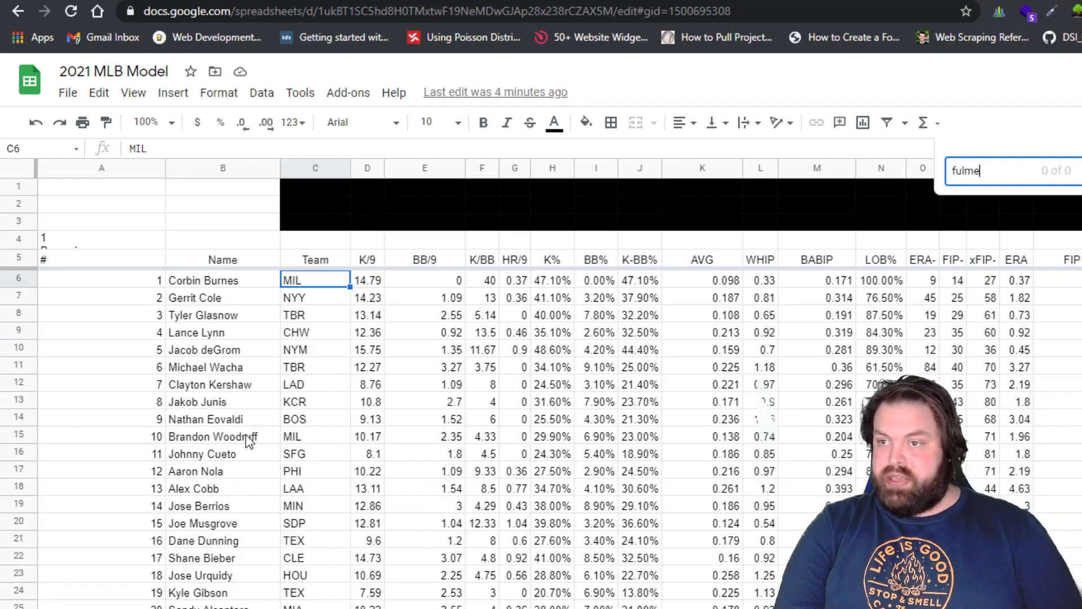
pyautogui.press('BackSpace')
pyautogui.press('BackSpace')
pyautogui.press('BackSpace')
pyautogui.press('BackSpace')
pyautogui.press('BackSpace')
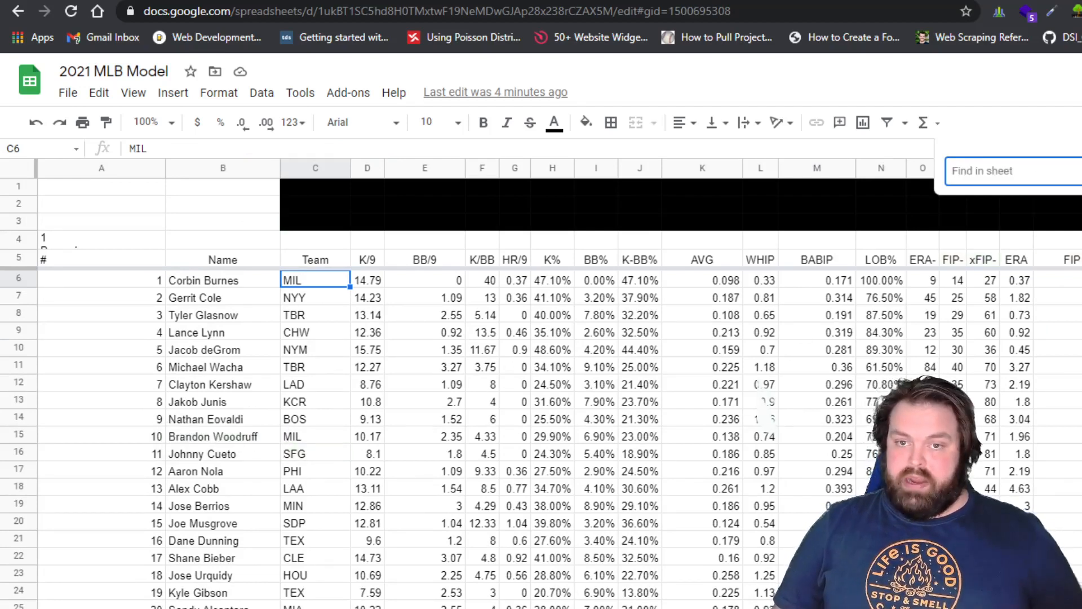
pyautogui.press('Escape')
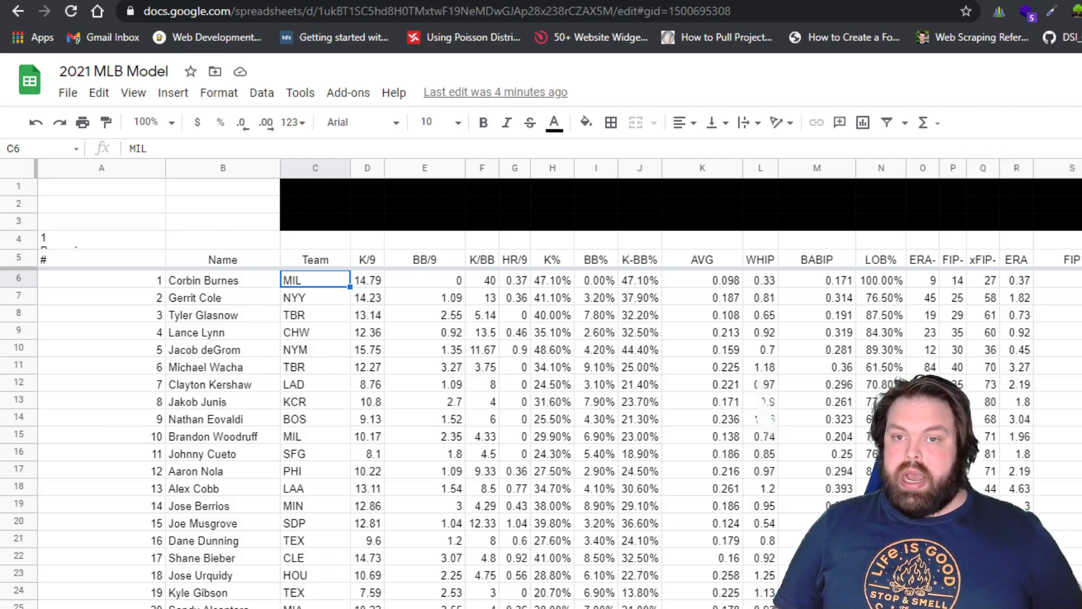
# Return to the Probables Rough sheet, examine the formula in X8, and review the Player, Throws and Team columns down to row 34
pyautogui.hotkey('ctrl', 'shift', 'pageup')
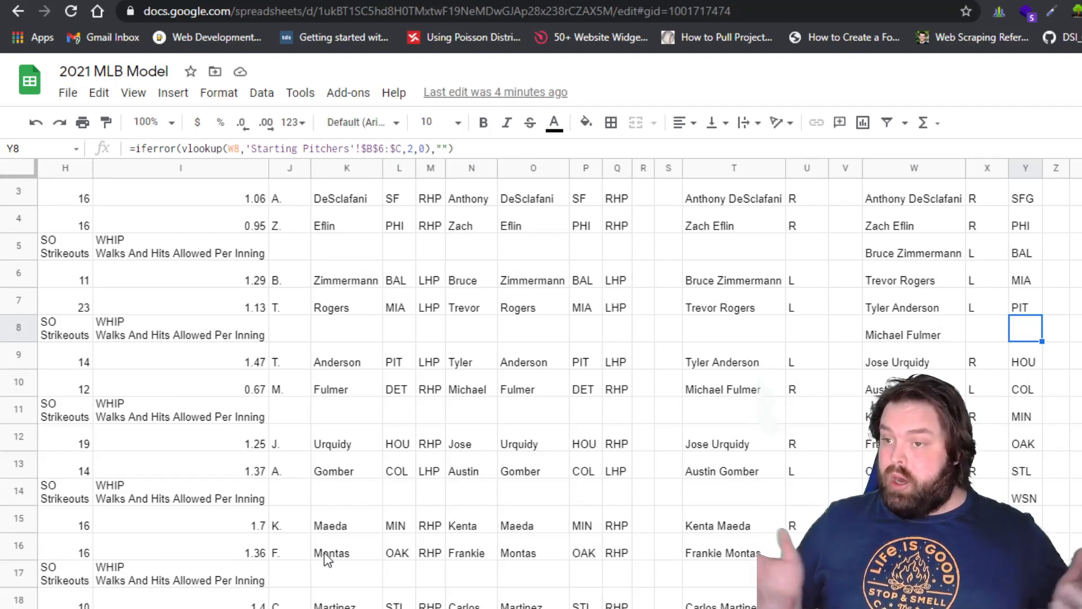
pyautogui.click(978, 329)
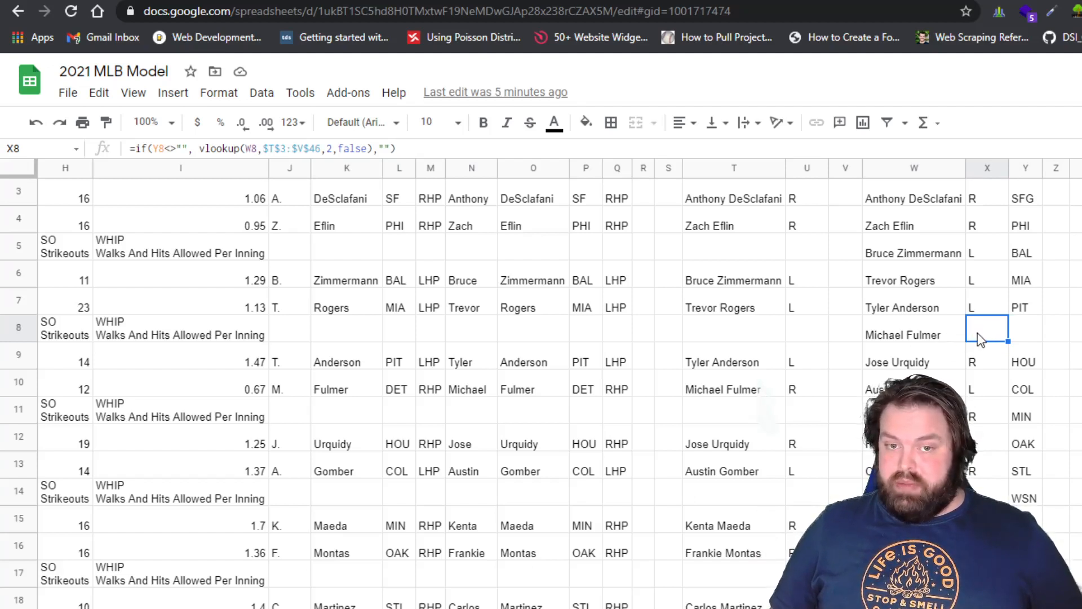
pyautogui.scroll(-2, 966, 341)
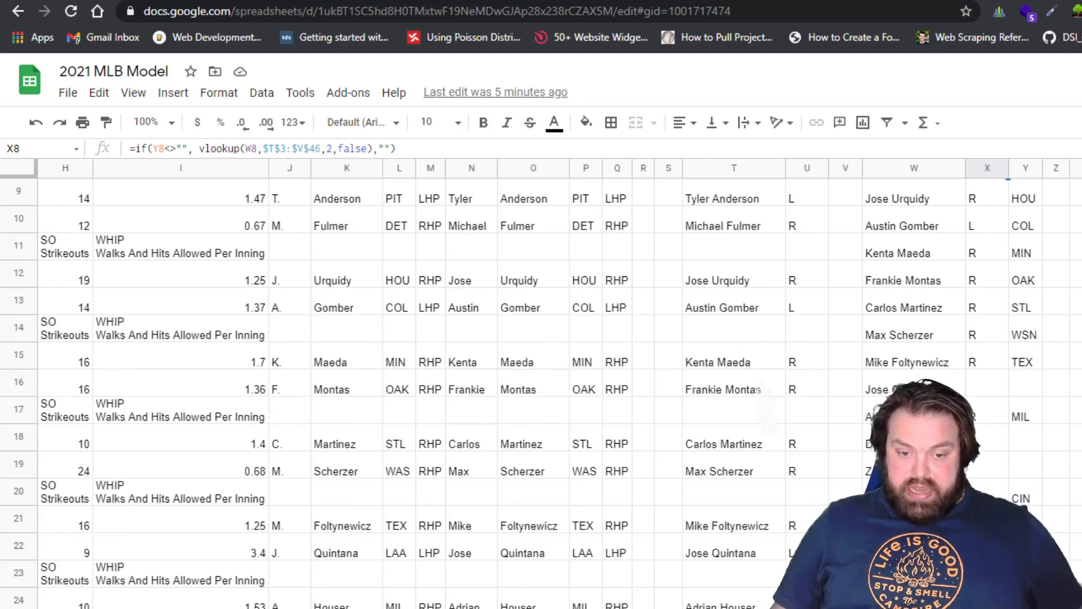
pyautogui.scroll(-1, 965, 341)
pyautogui.scroll(1, 965, 341)
pyautogui.scroll(1, 965, 341)
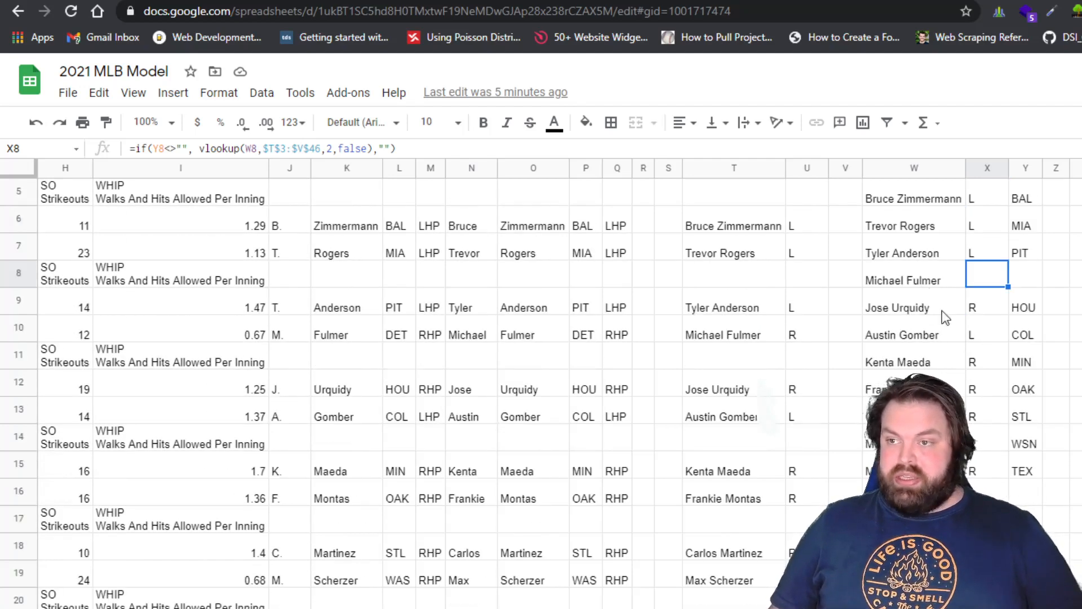
pyautogui.scroll(-3, 1041, 447)
pyautogui.scroll(4, 984, 403)
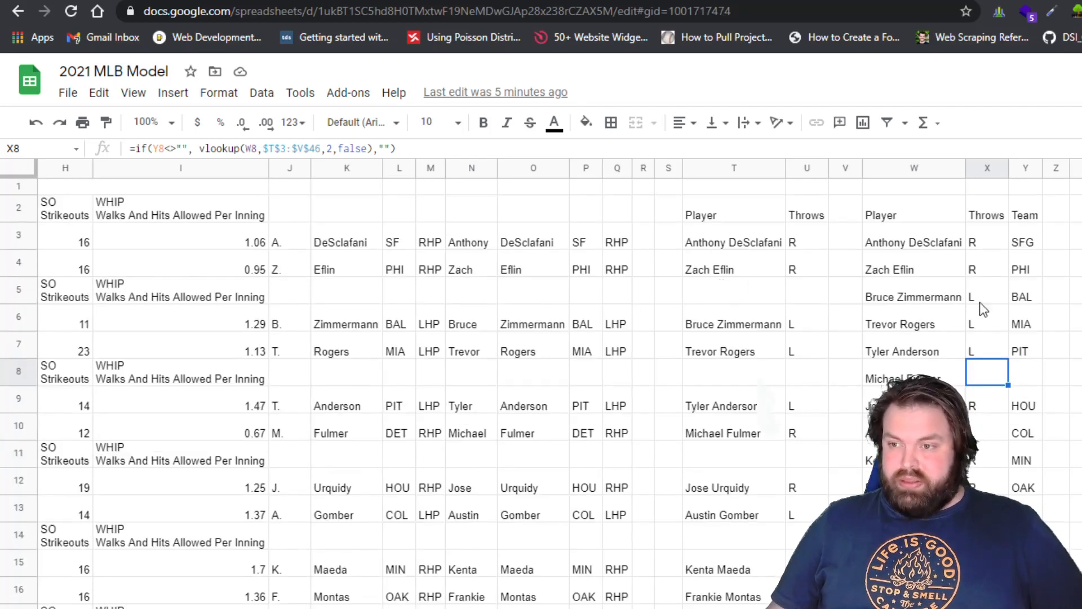
pyautogui.scroll(-6, 980, 307)
pyautogui.scroll(-4, 980, 307)
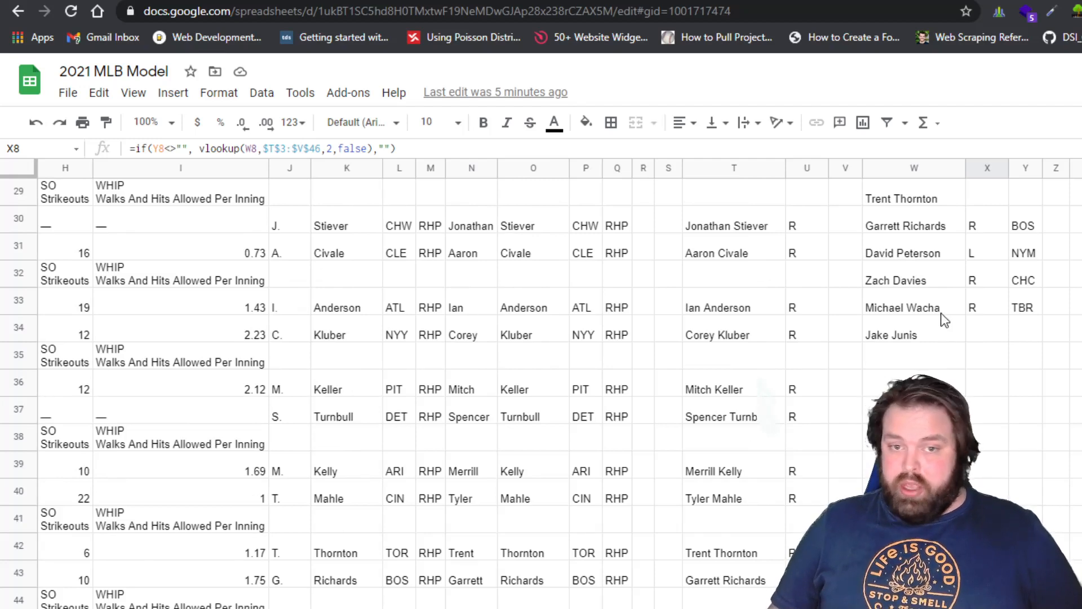
pyautogui.scroll(6, 945, 321)
pyautogui.scroll(5, 950, 345)
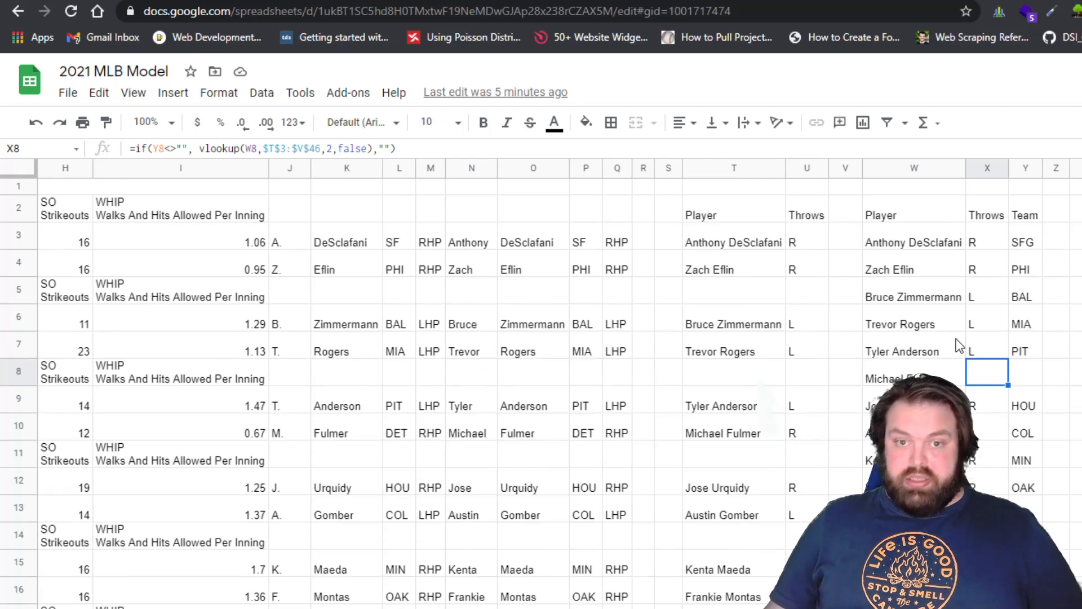
# Compare the team and throwing-hand formulas in Y8 and X8 with those in Y3 and X3
pyautogui.click(1018, 375)
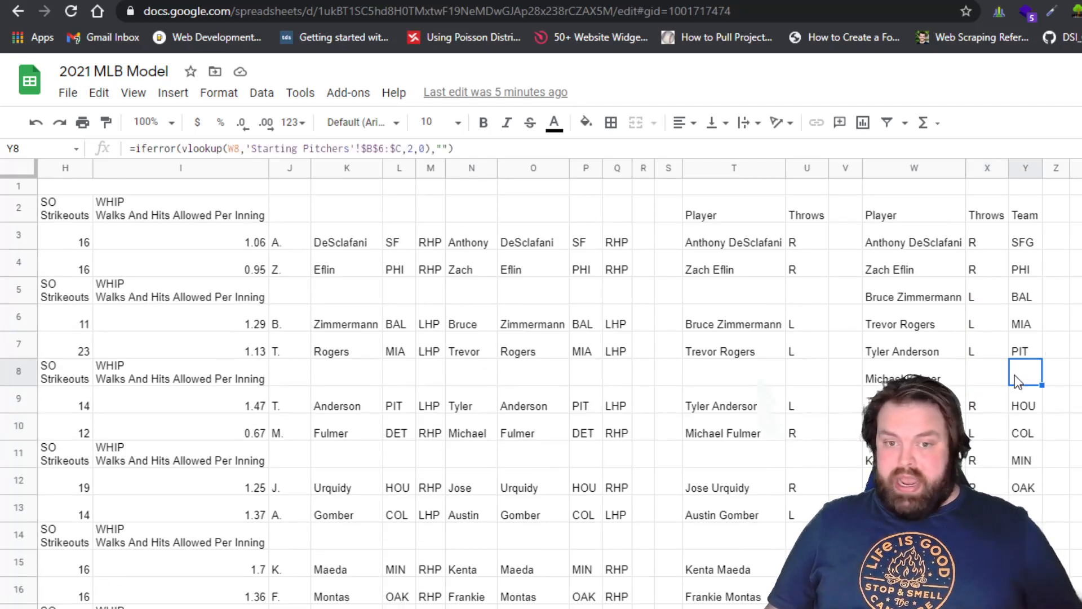
pyautogui.click(987, 373)
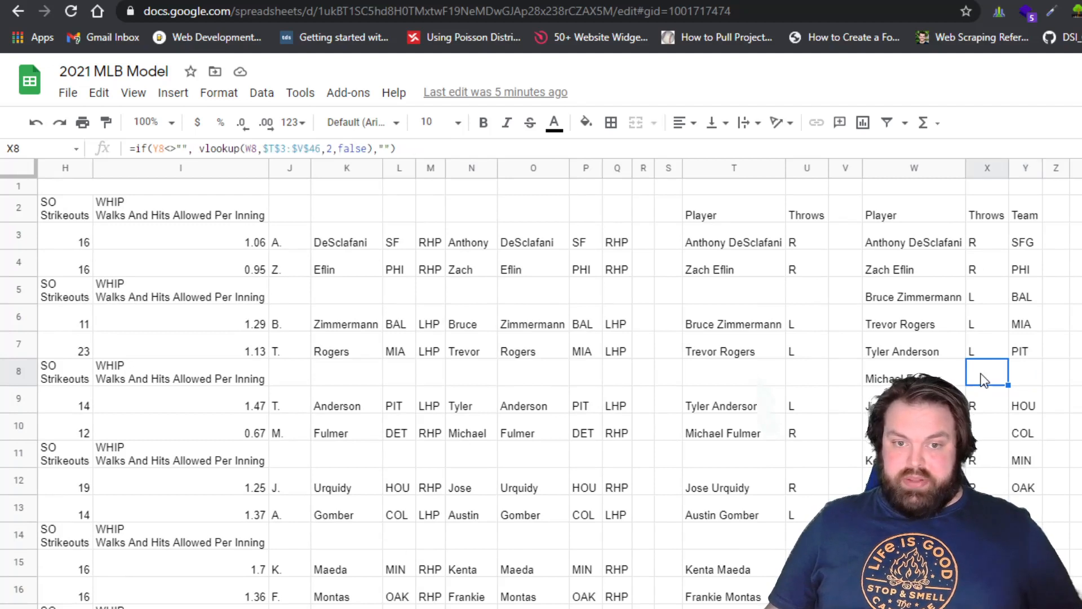
pyautogui.click(920, 246)
pyautogui.click(1022, 245)
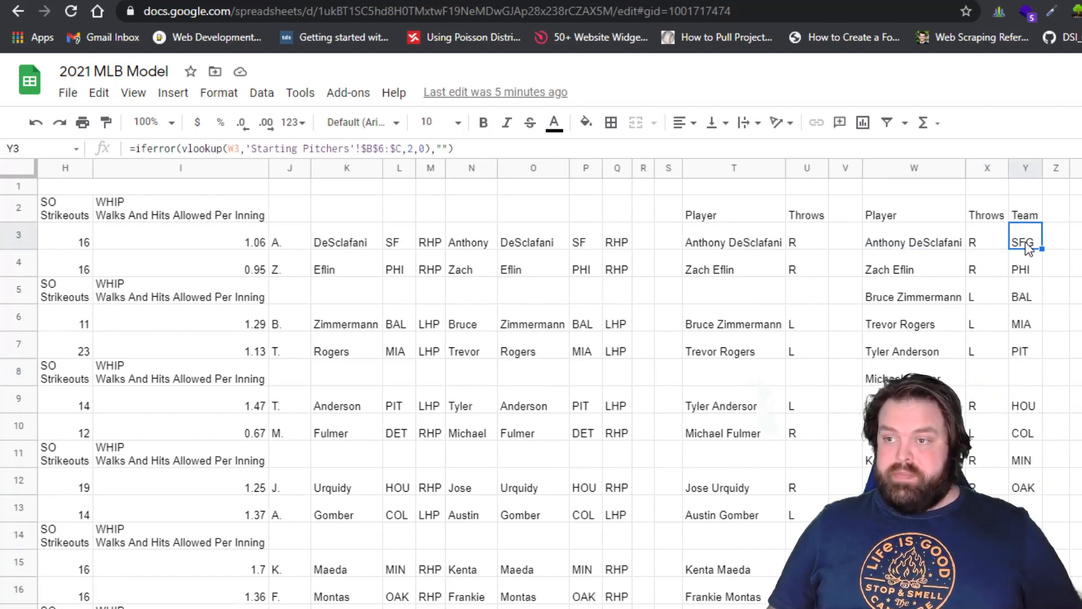
pyautogui.click(980, 241)
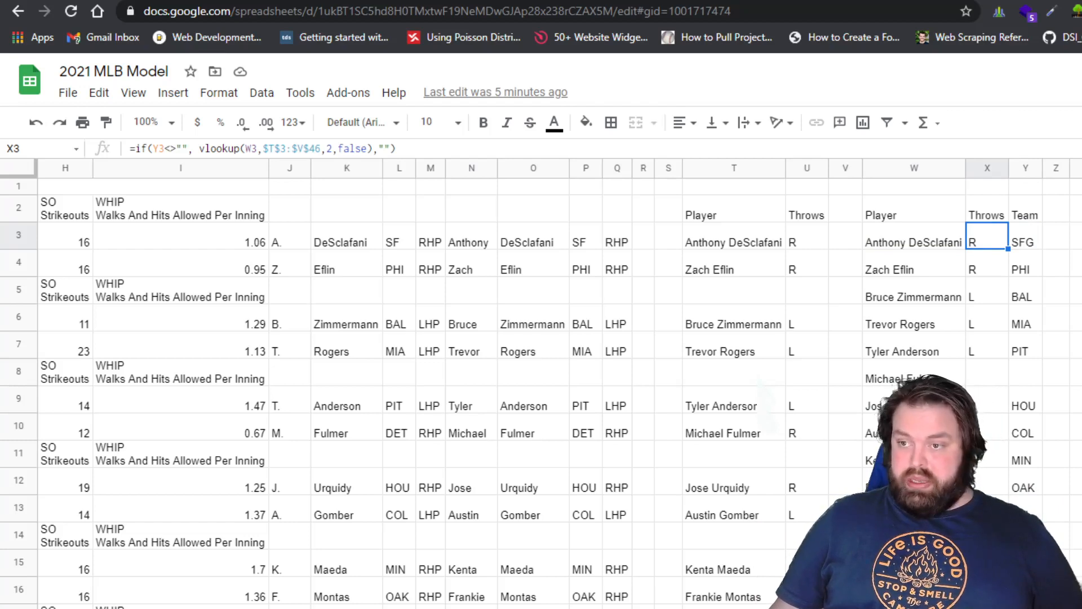
# Open the First 5 Innings sheet, examine the Player reference in A5, and trace it to W3 on the Probables Rough sheet
pyautogui.click(116, 608)
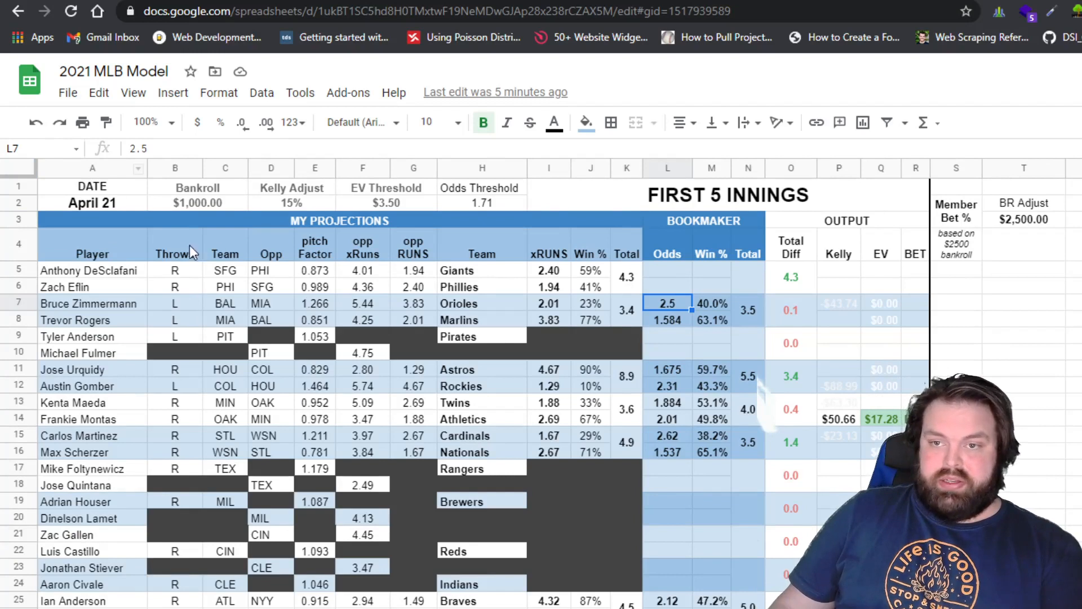
pyautogui.click(121, 271)
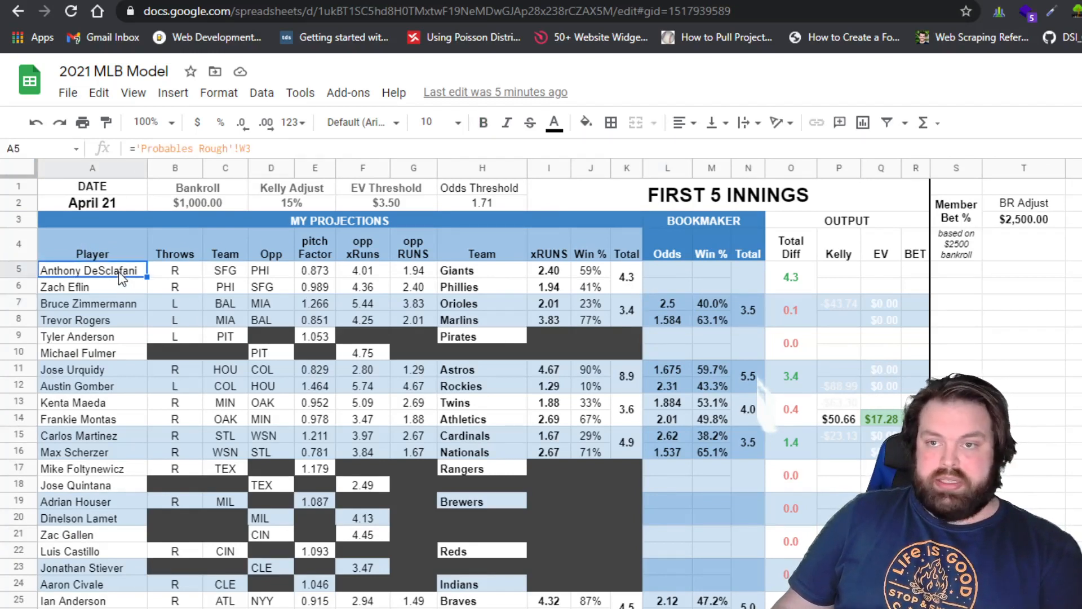
pyautogui.doubleClick(118, 272)
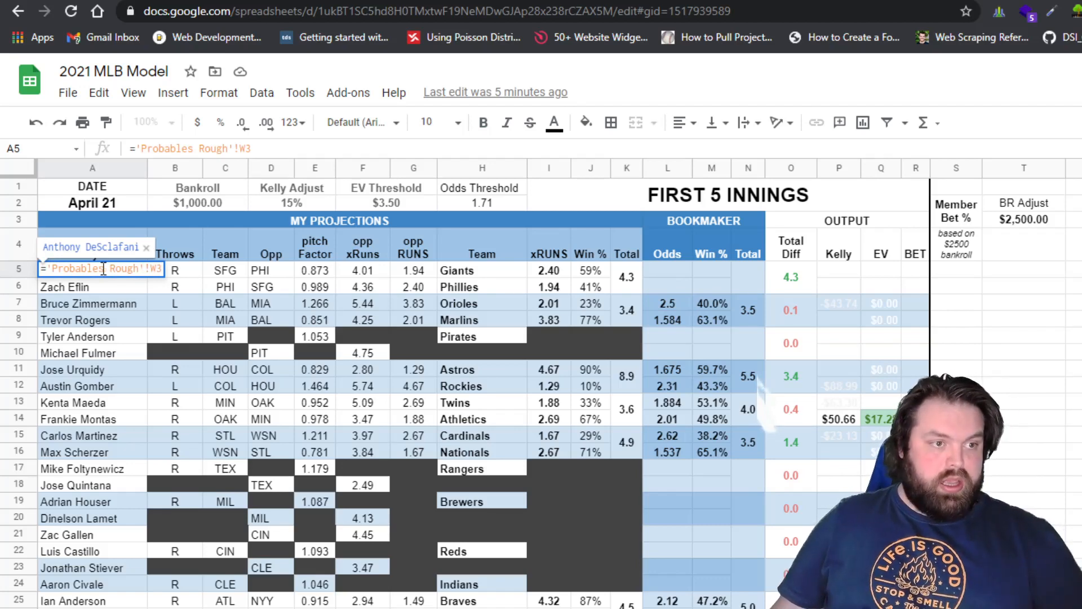
pyautogui.press('Escape')
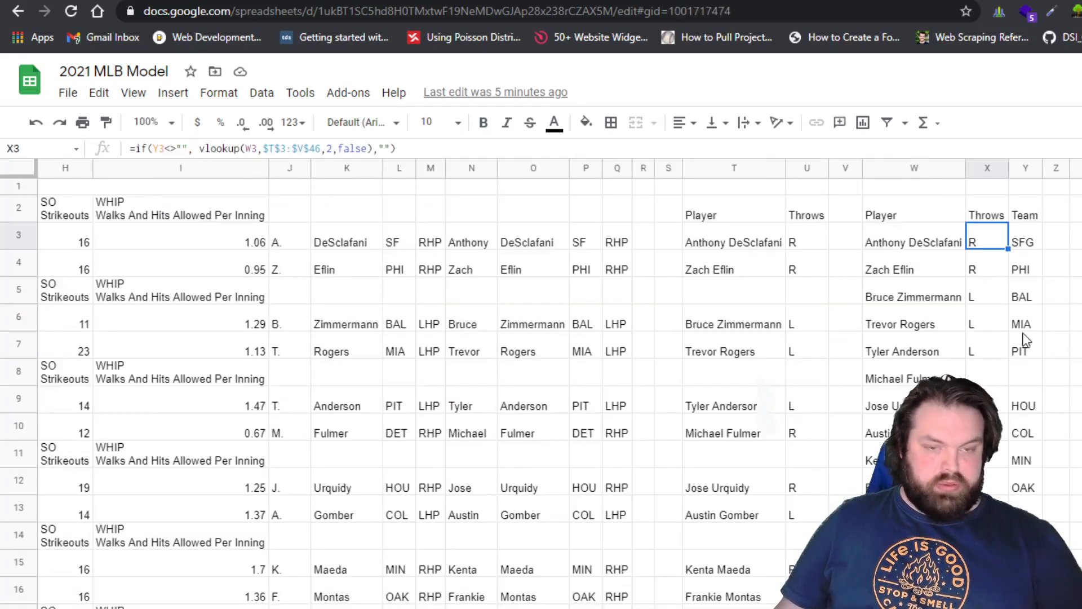
pyautogui.click(932, 242)
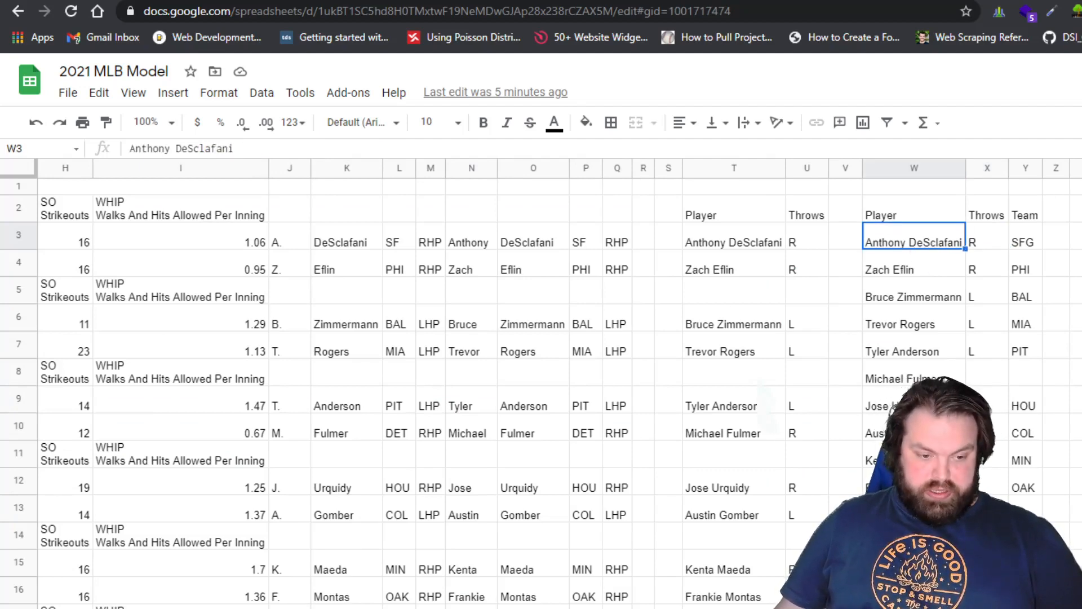
# Return to the First 5 Innings sheet and check the Player column references from A6 down to A36
pyautogui.click(121, 608)
pyautogui.click(118, 288)
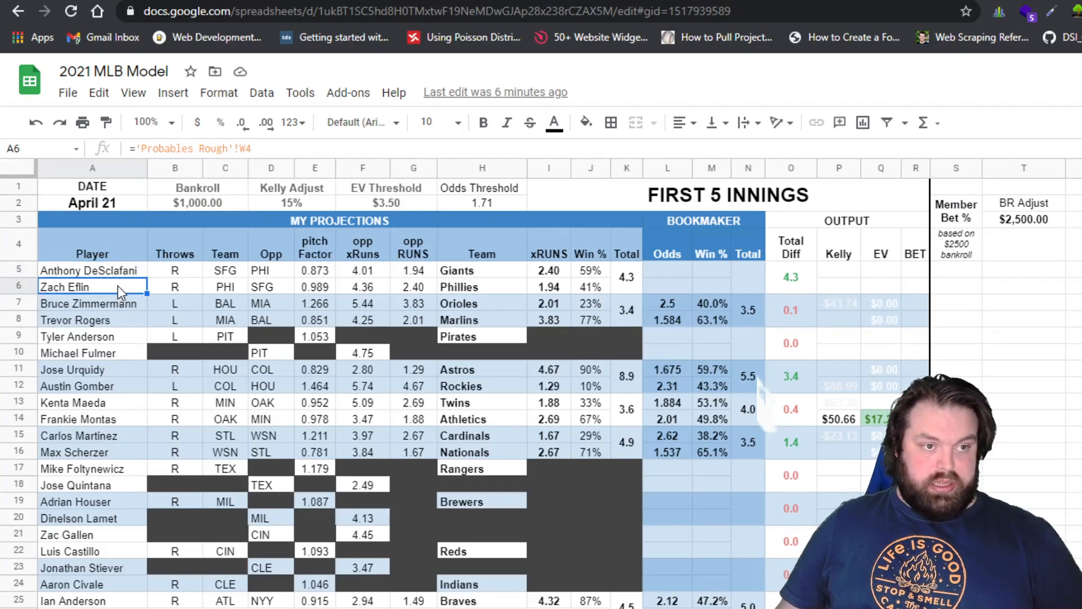
pyautogui.press('Down')
pyautogui.press('Down')
pyautogui.press('Down')
pyautogui.press('Down')
pyautogui.press('Down')
pyautogui.press('Down')
pyautogui.press('Down')
pyautogui.press('Down')
pyautogui.press('Down')
pyautogui.press('Down')
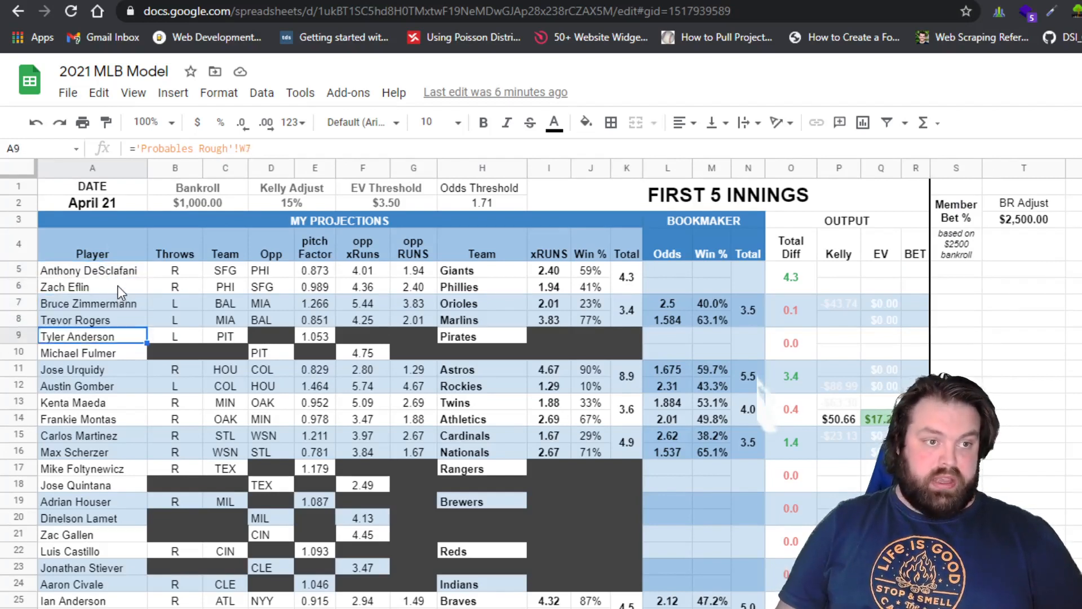
pyautogui.press('Down')
pyautogui.press('Down')
pyautogui.press('Down')
pyautogui.press('Down')
pyautogui.press('Down')
pyautogui.press('Down')
pyautogui.press('Down')
pyautogui.press('Down')
pyautogui.press('Down')
pyautogui.press('Down')
pyautogui.press('Down')
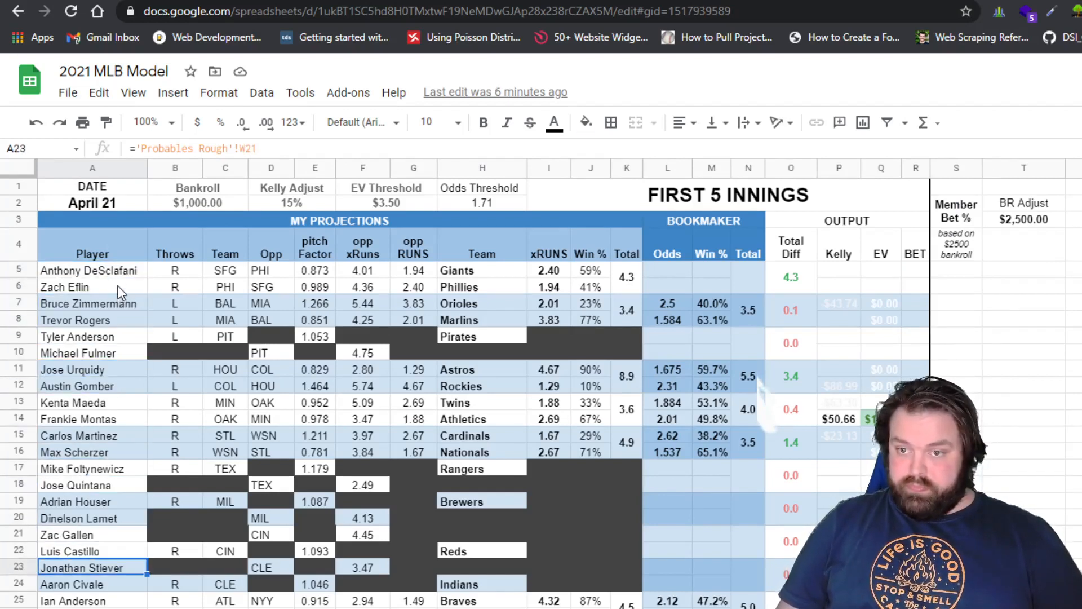
pyautogui.press('Down')
pyautogui.press('Down')
pyautogui.press('Down')
pyautogui.press('Down')
pyautogui.press('Down')
pyautogui.press('Down')
pyautogui.press('Down')
pyautogui.press('Down')
pyautogui.press('Down')
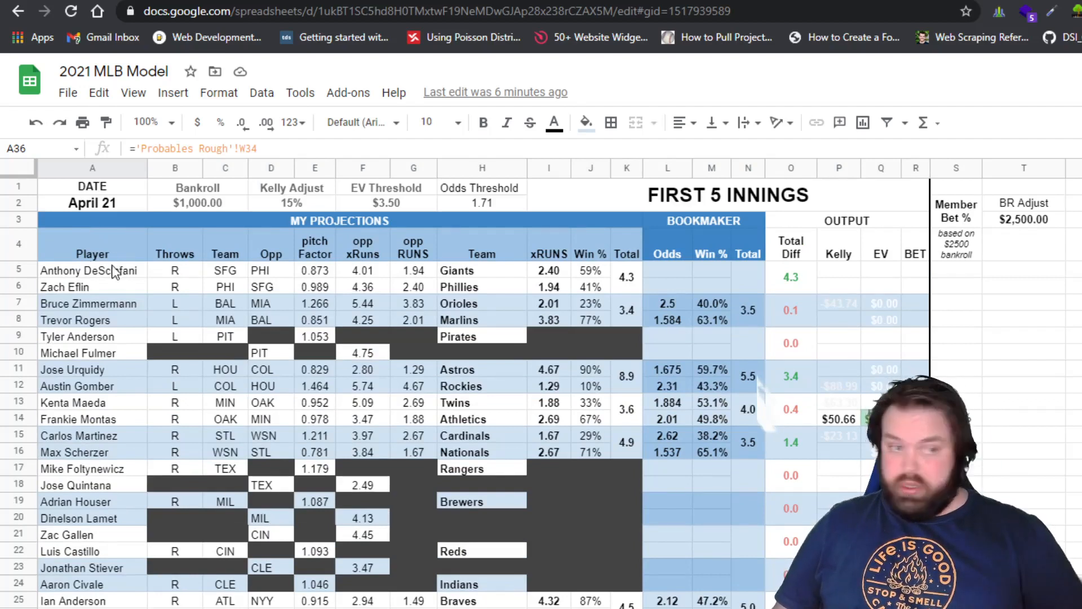
# Examine the IFERROR formula in B5 that pulls the throwing hand from X3 of the Probables Rough sheet
pyautogui.click(172, 272)
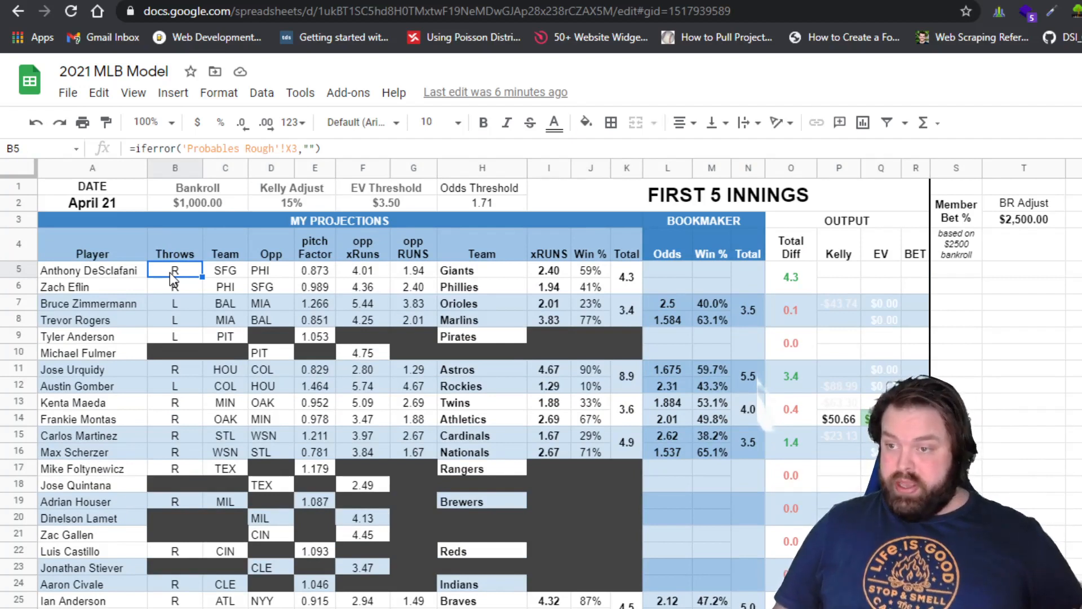
pyautogui.doubleClick(170, 273)
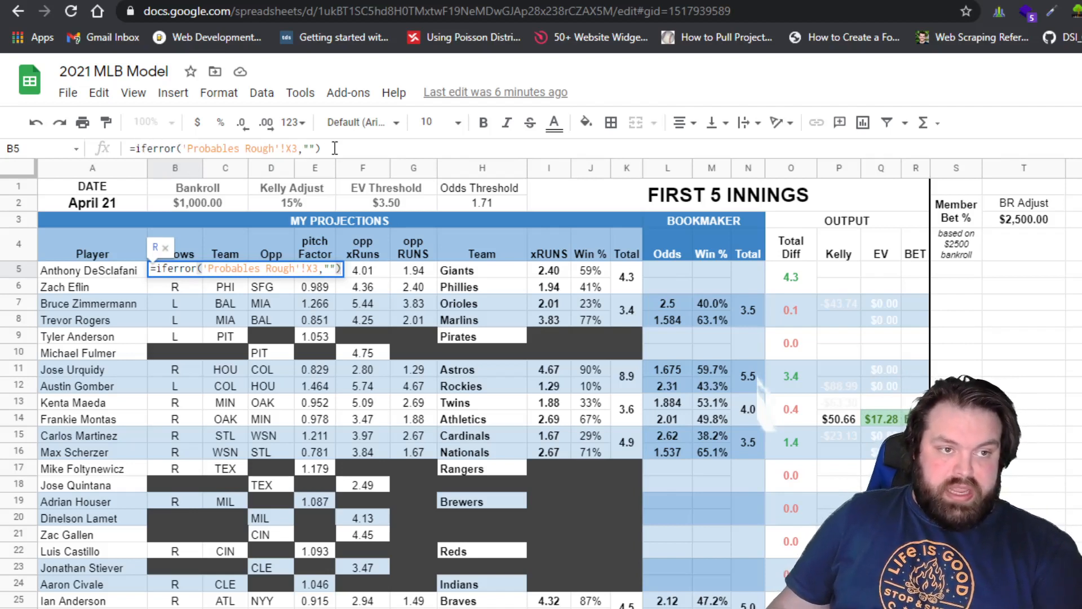
pyautogui.press('Escape')
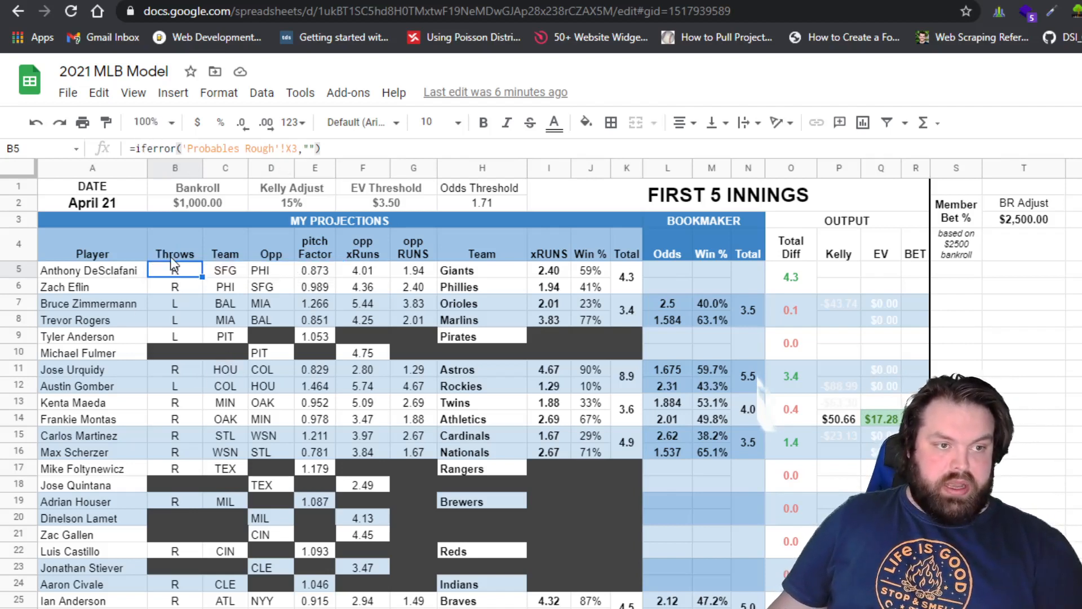
# Review the projections range B5:K36 and check the formulas behind the blacked-out cells I10 and B10
pyautogui.moveTo(194, 273); pyautogui.dragTo(627, 608)
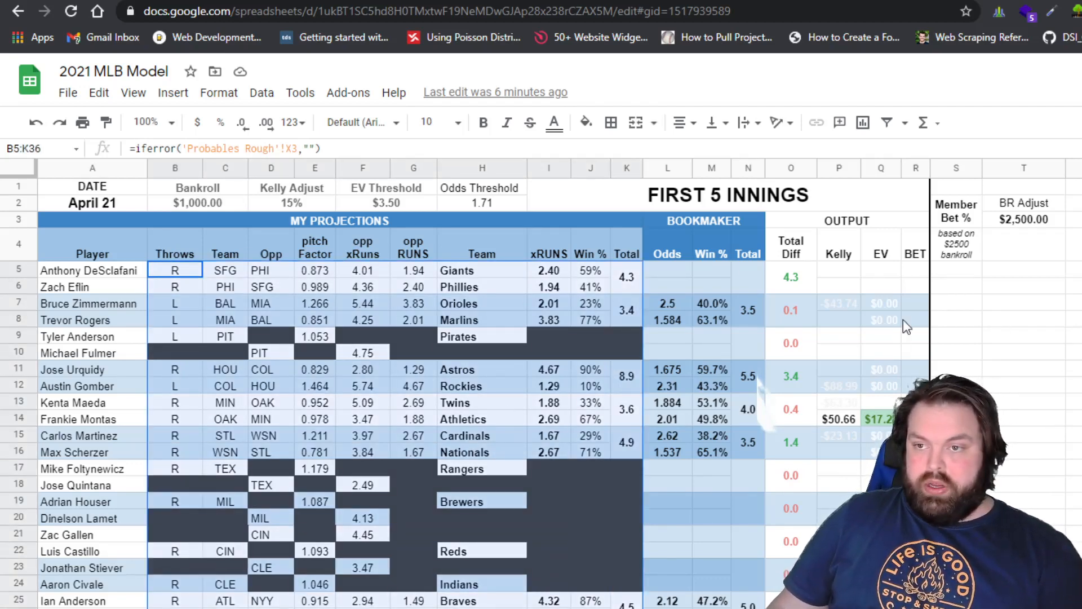
pyautogui.scroll(-2, 522, 355)
pyautogui.scroll(2, 449, 356)
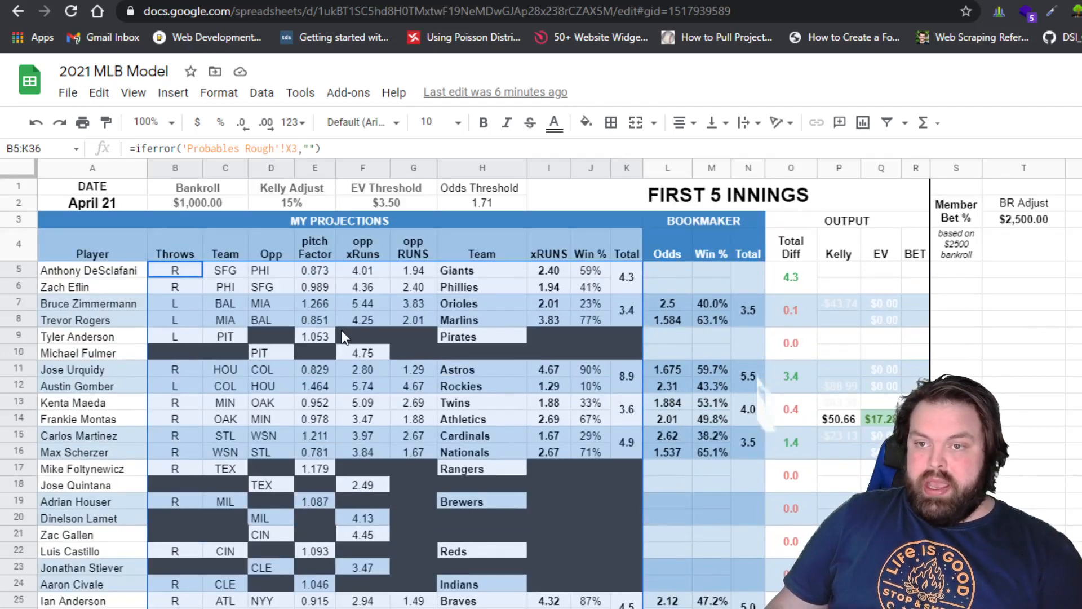
pyautogui.scroll(-1, 337, 330)
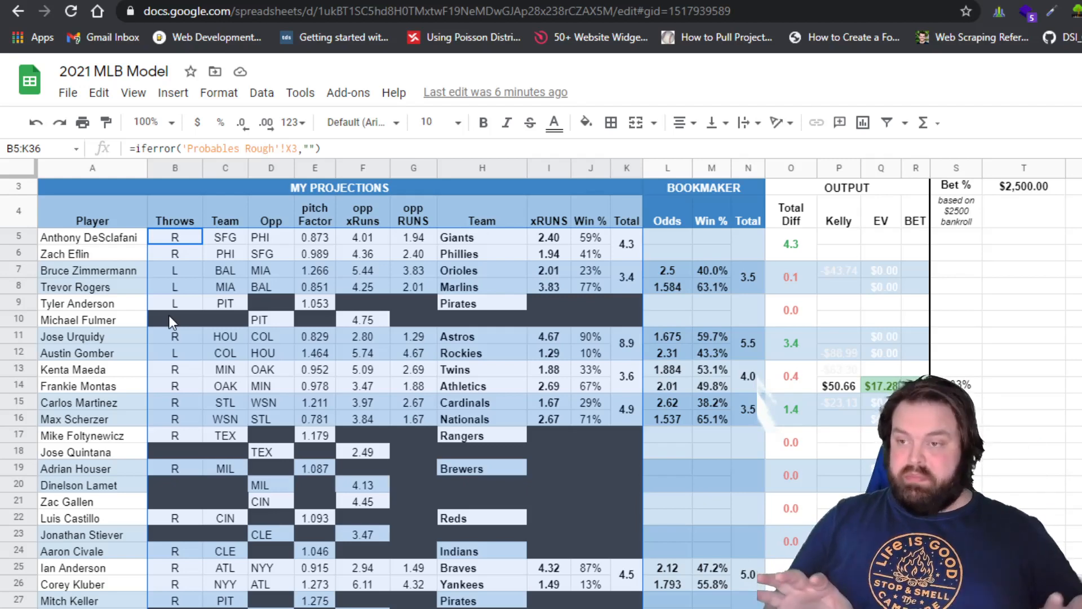
pyautogui.click(568, 321)
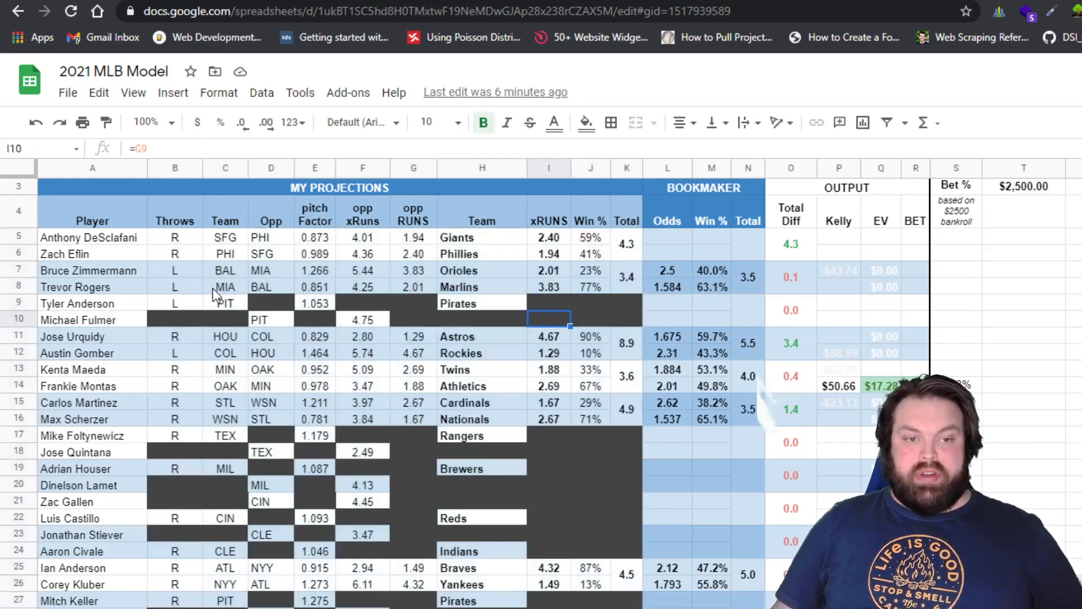
pyautogui.click(177, 320)
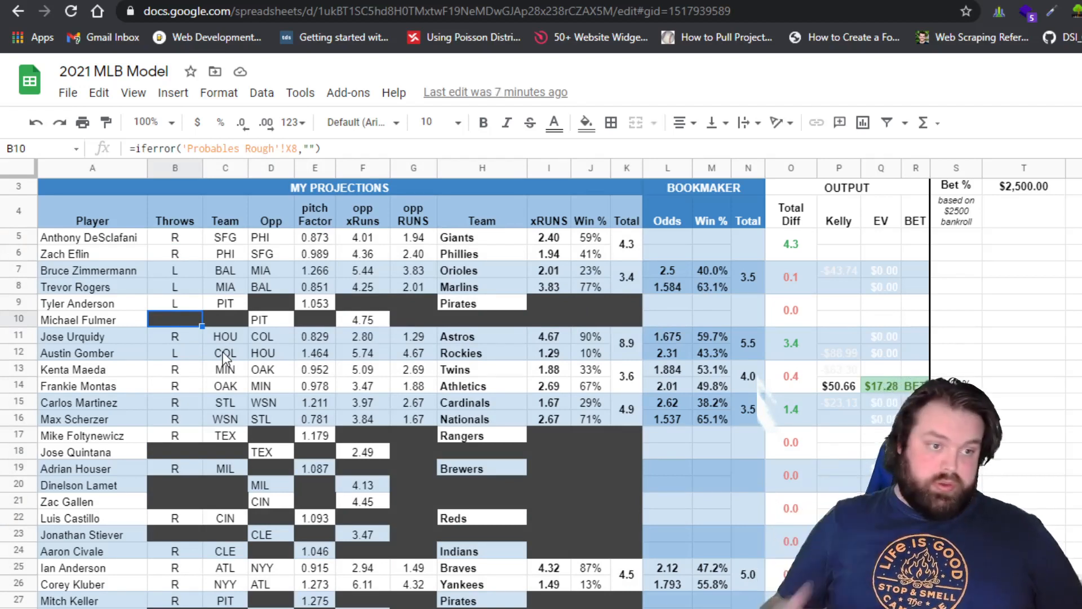
# Trace the player, throwing hand and team in A5:C5 back to W3, X3 and Y3 on the Probables Rough sheet
pyautogui.click(124, 239)
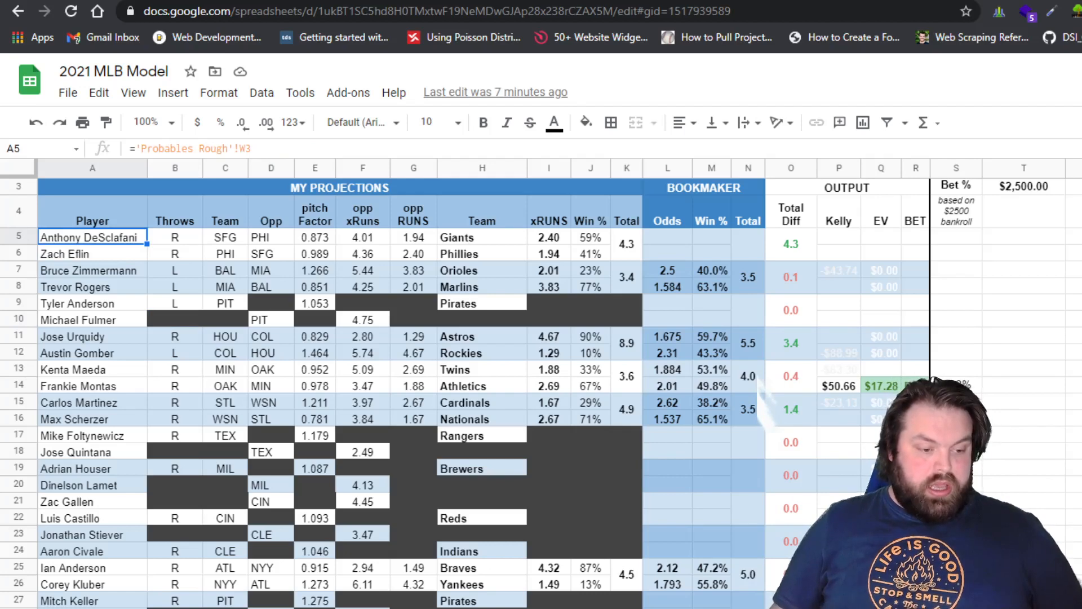
pyautogui.click(834, 607)
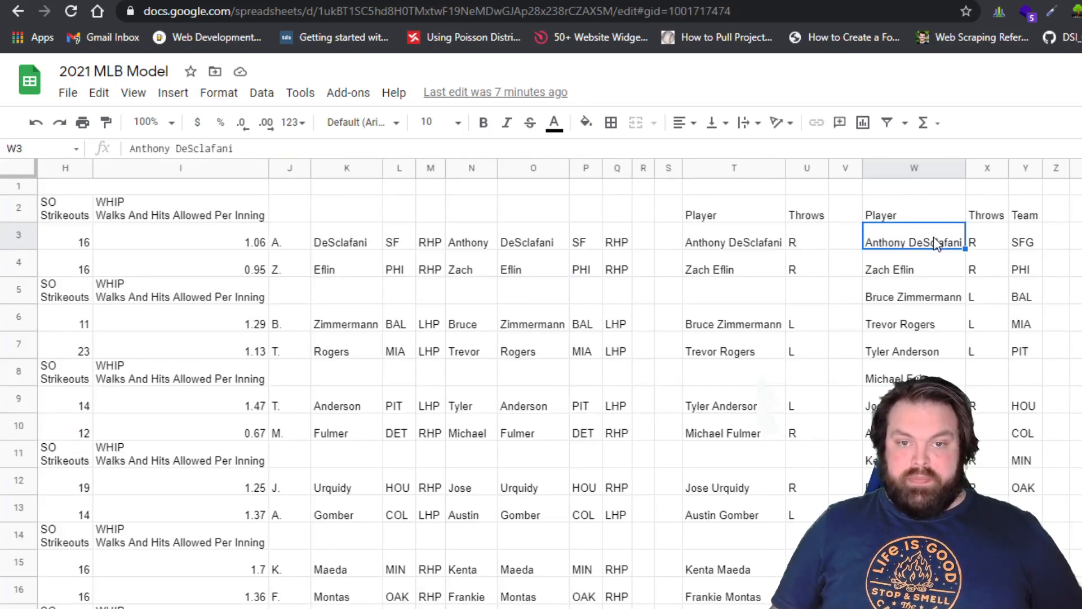
pyautogui.click(988, 243)
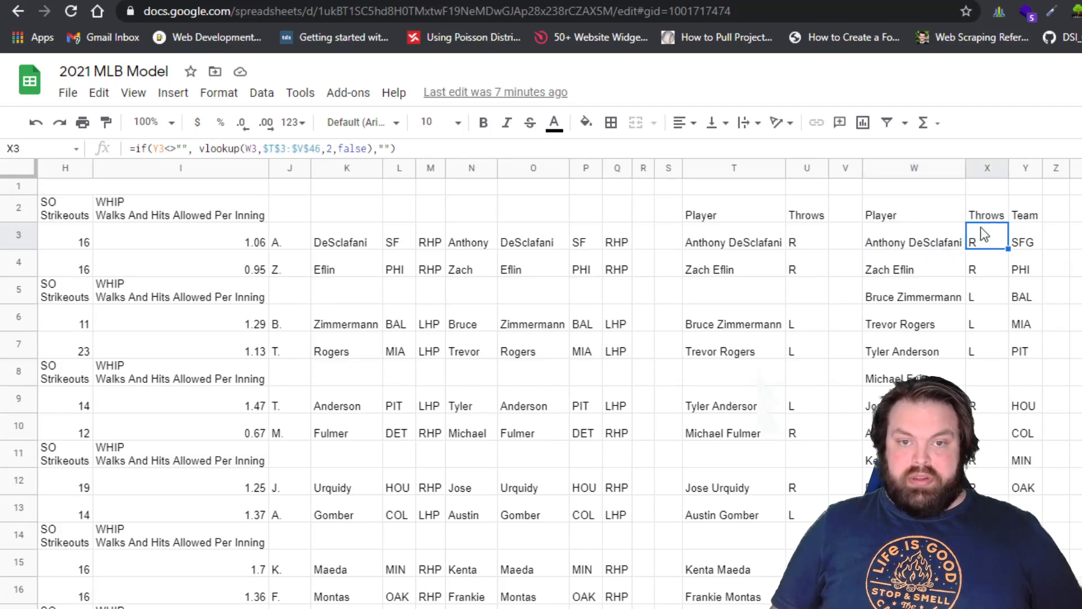
pyautogui.click(1029, 241)
pyautogui.click(186, 608)
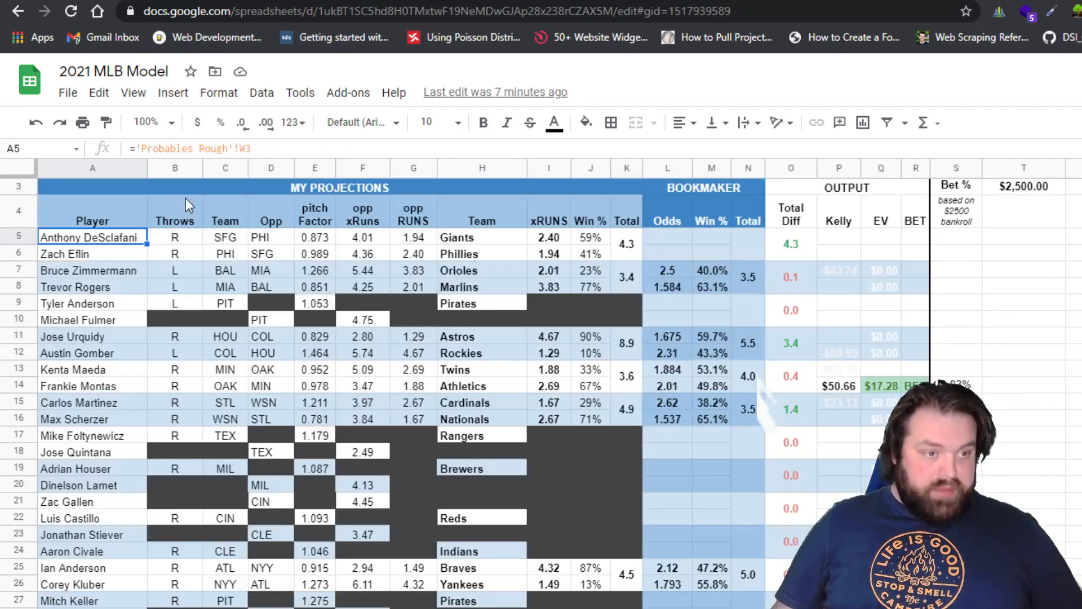
pyautogui.click(181, 239)
pyautogui.click(240, 243)
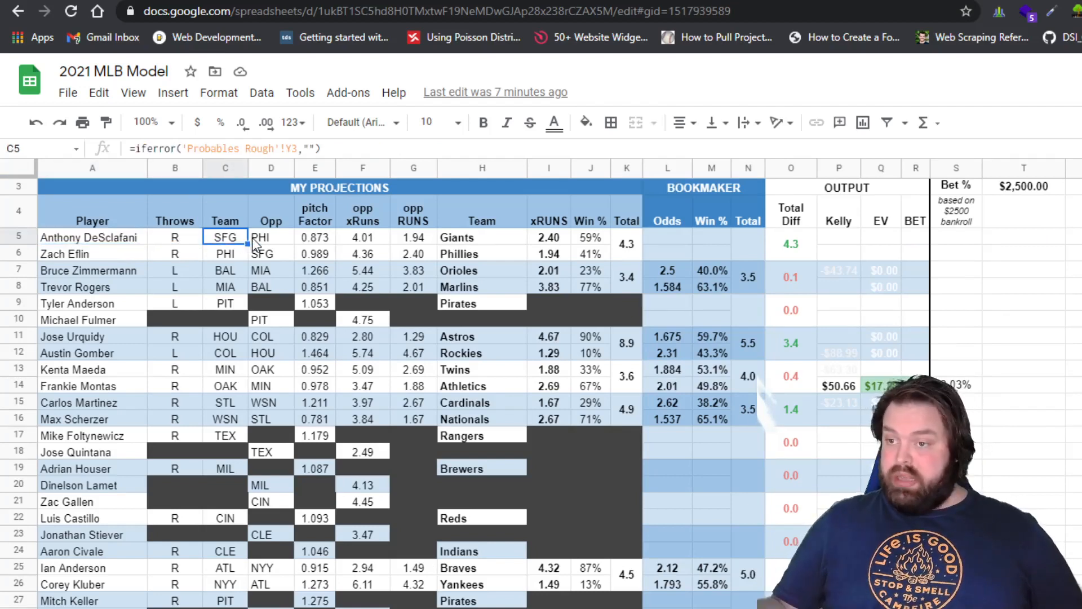
# Examine the Opp reference in D5 and match it against the players in A5:A6 and the teams in C5:C6
pyautogui.click(276, 242)
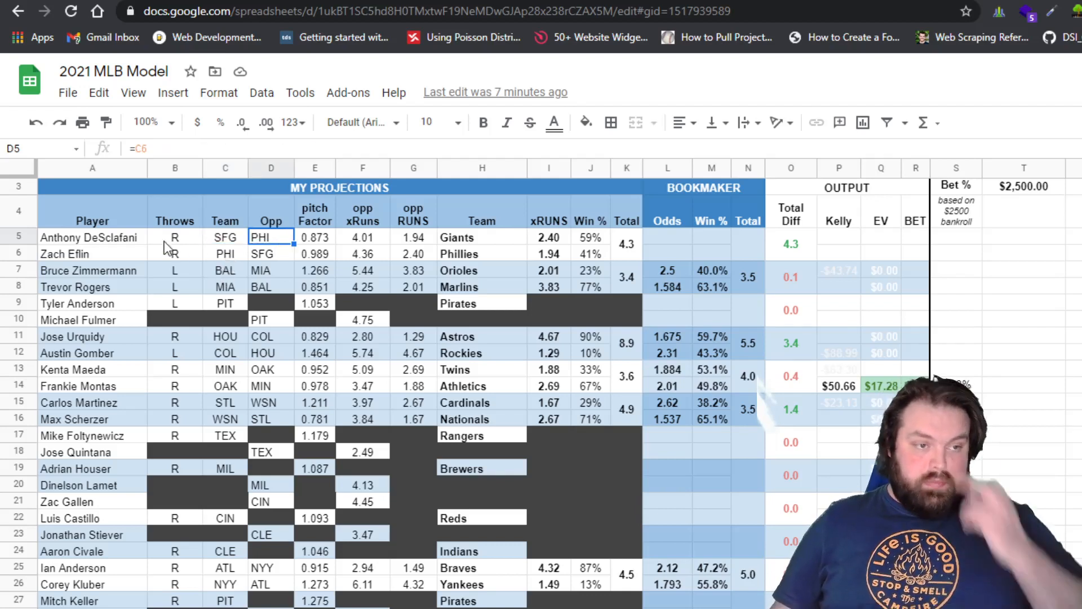
pyautogui.click(107, 237)
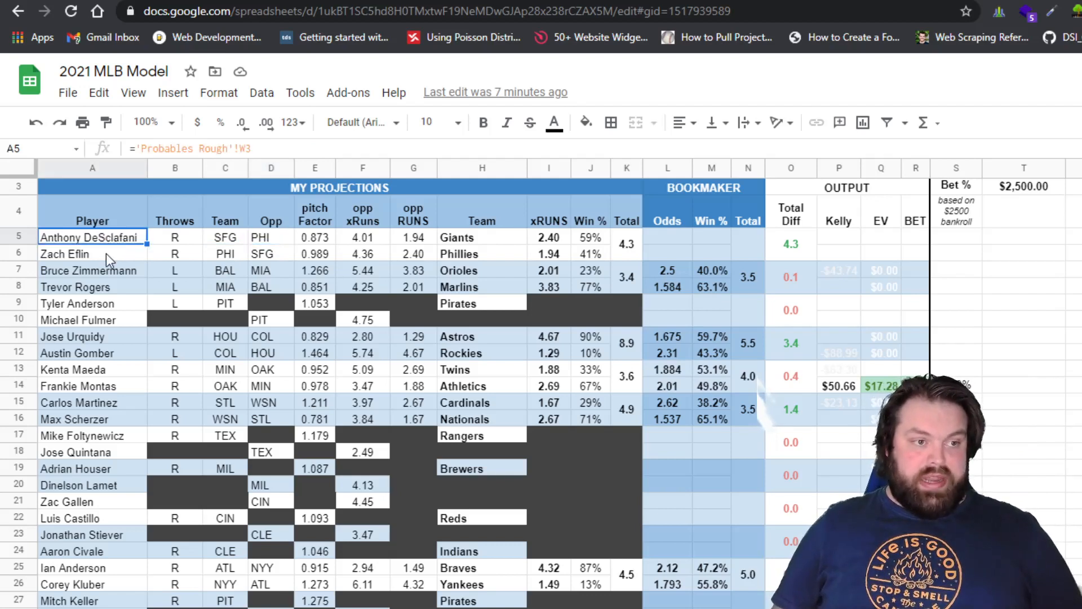
pyautogui.click(106, 253)
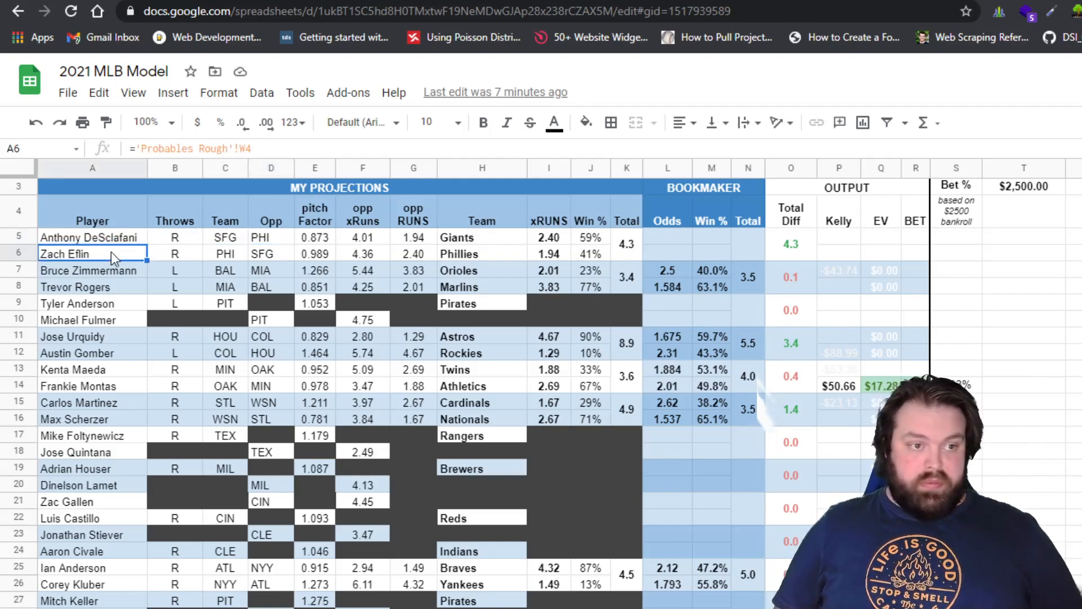
pyautogui.click(231, 240)
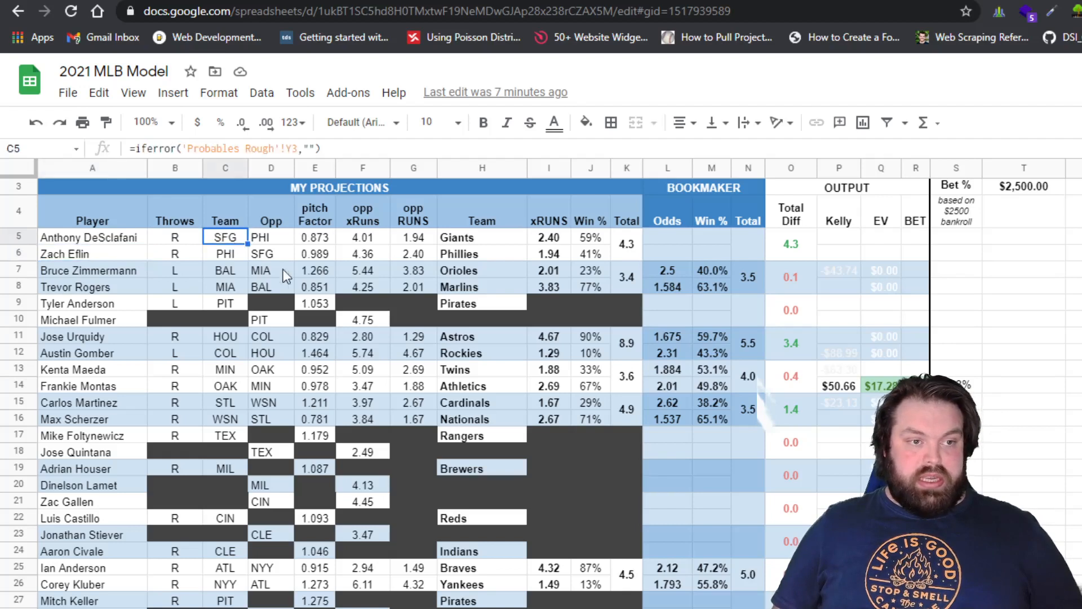
pyautogui.click(242, 249)
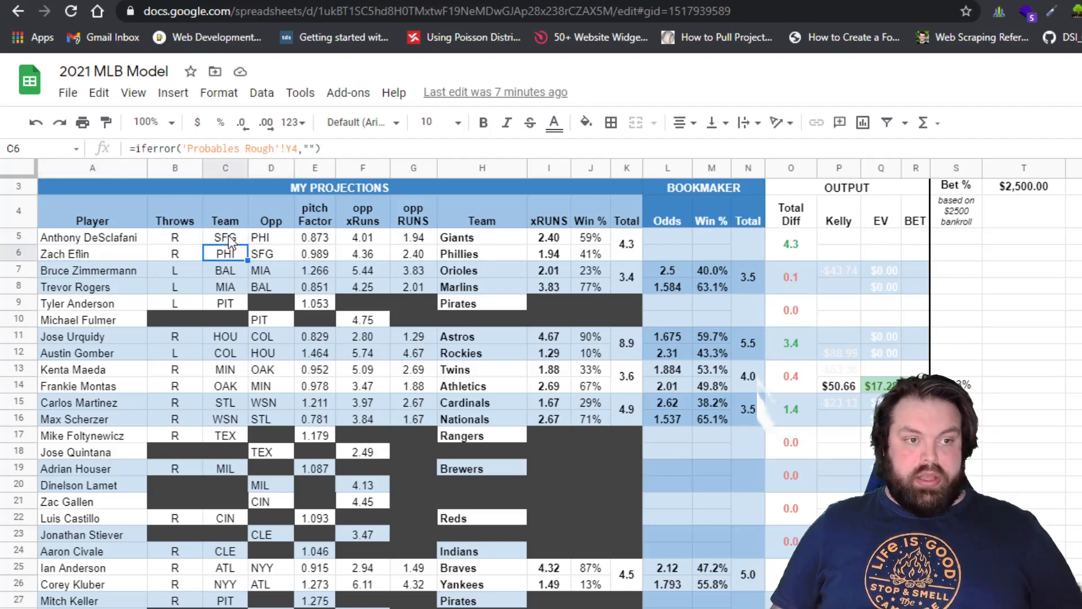
pyautogui.click(228, 235)
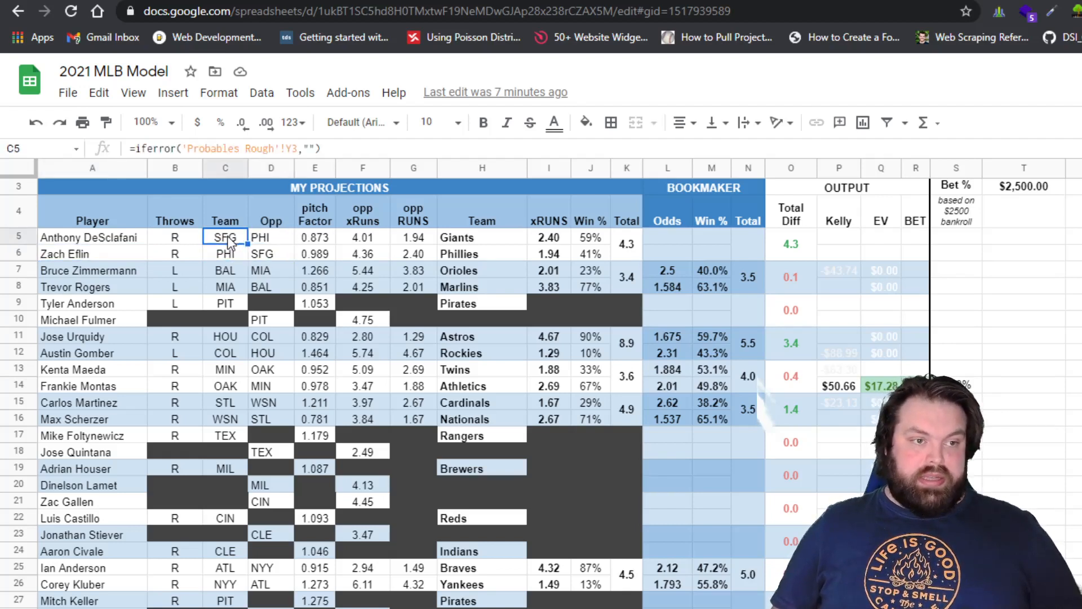
pyautogui.click(272, 241)
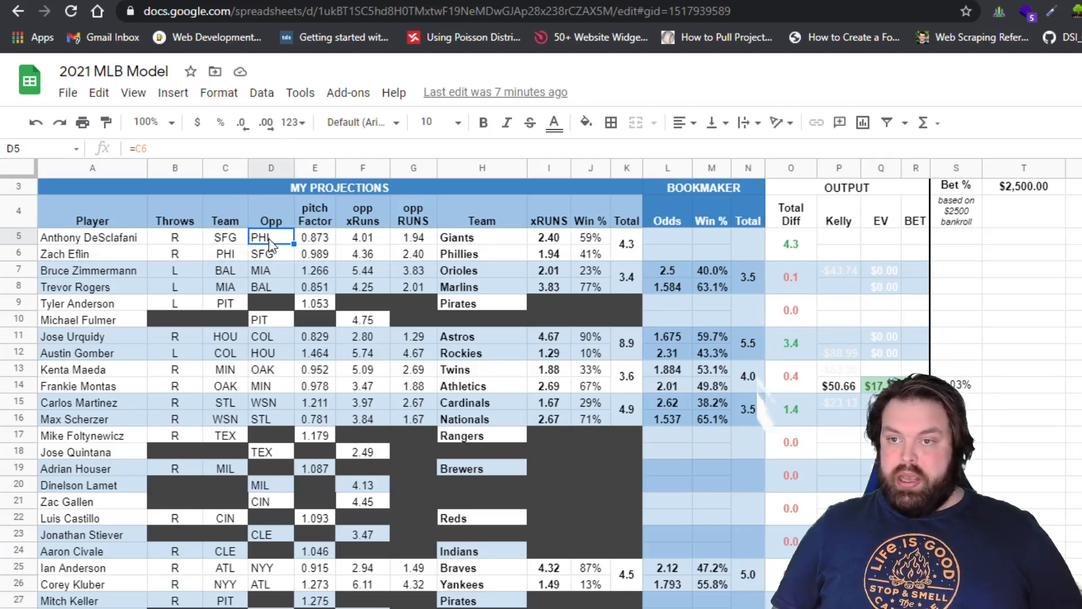
pyautogui.click(216, 255)
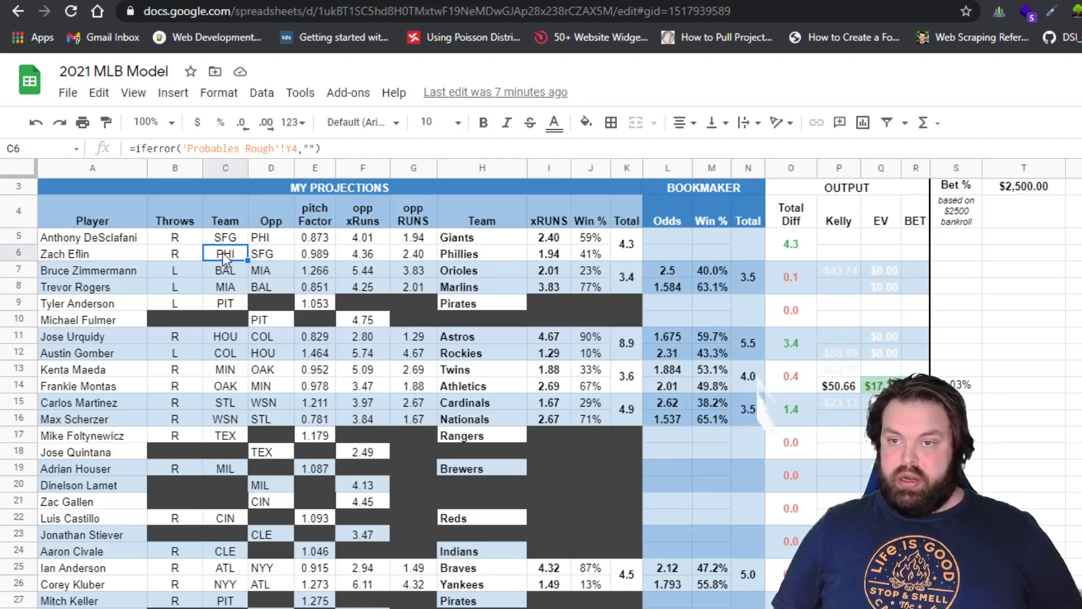
# Check how the Opp cells D7 and D6 reference the paired team in column C, and highlight A5:C5
pyautogui.click(218, 269)
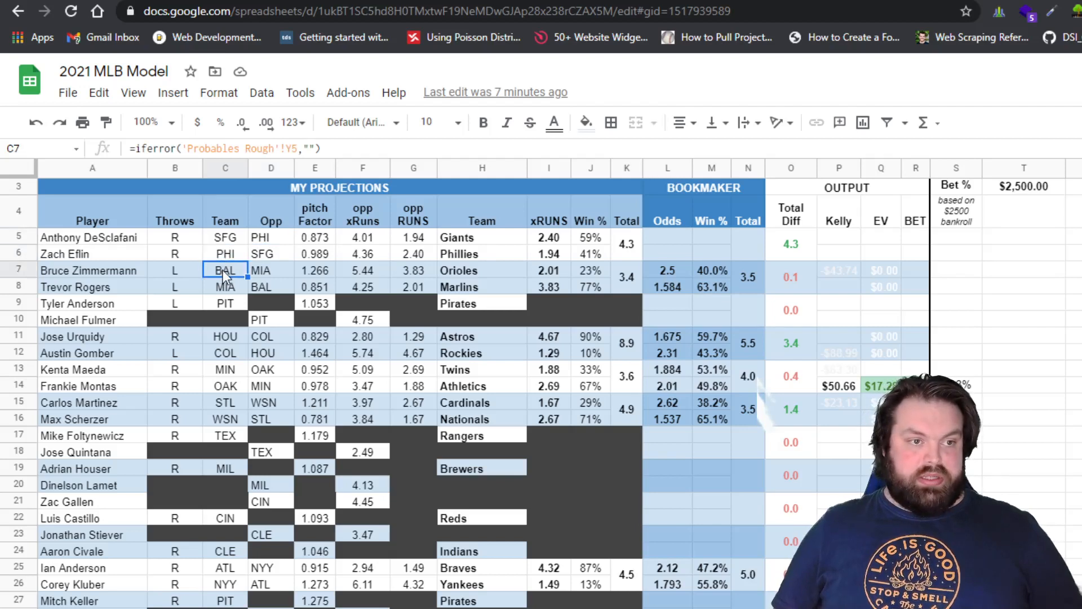
pyautogui.click(266, 269)
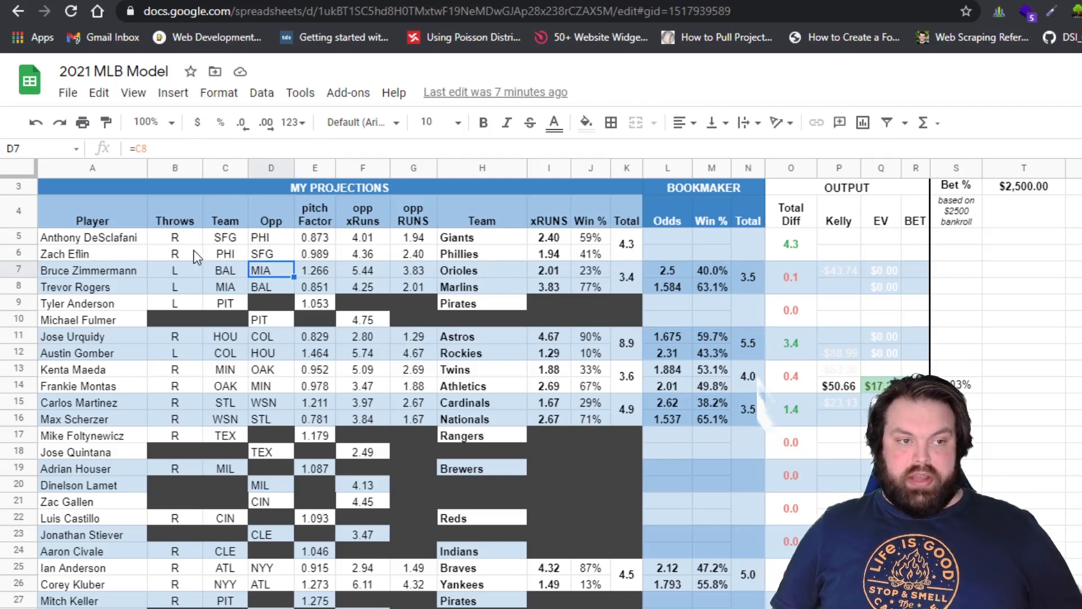
pyautogui.click(126, 253)
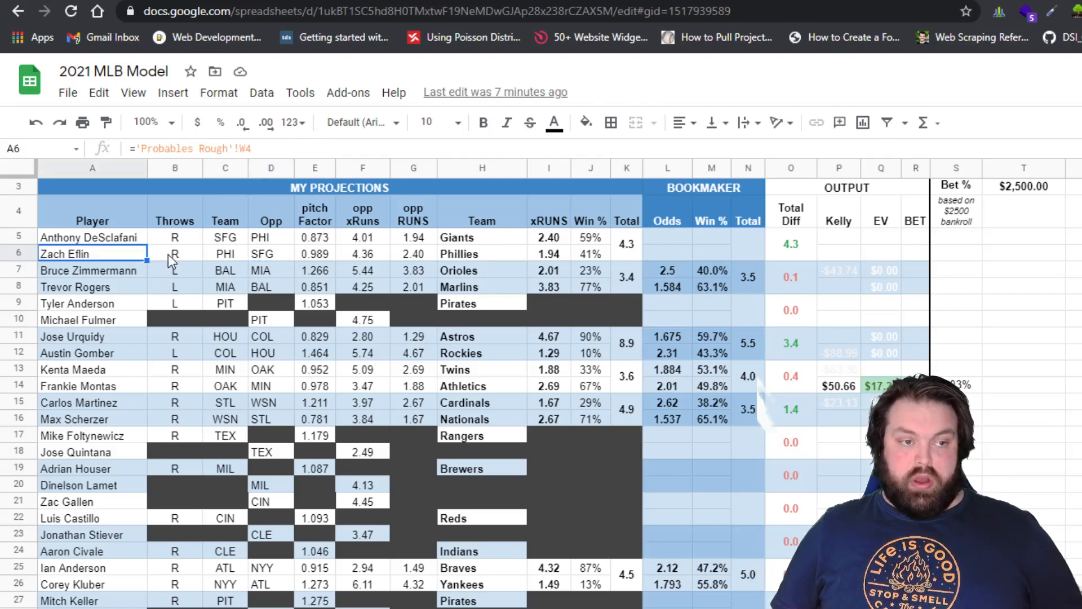
pyautogui.click(267, 257)
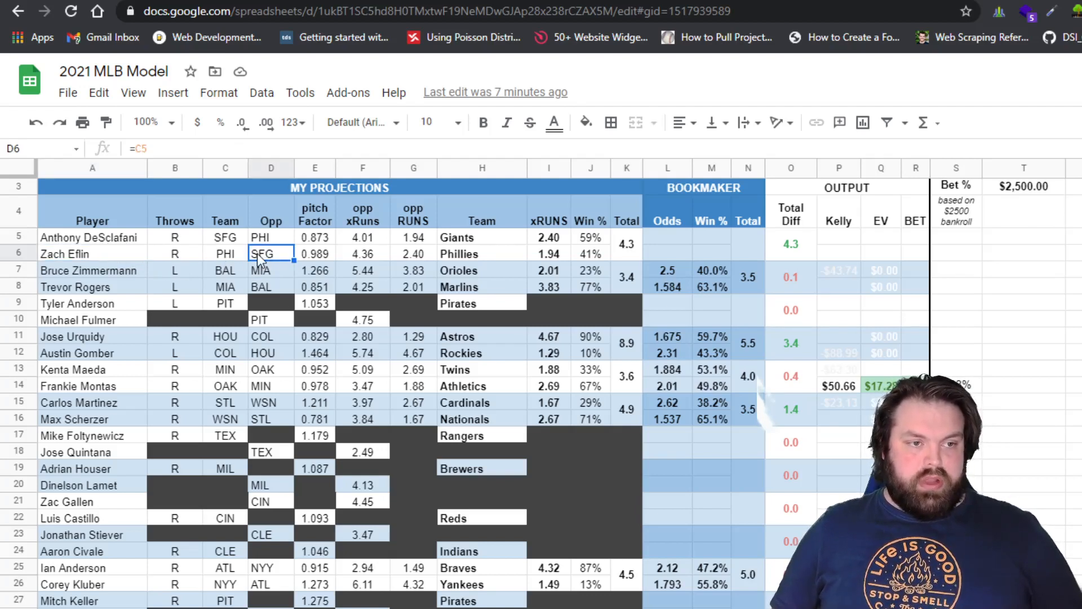
pyautogui.click(230, 237)
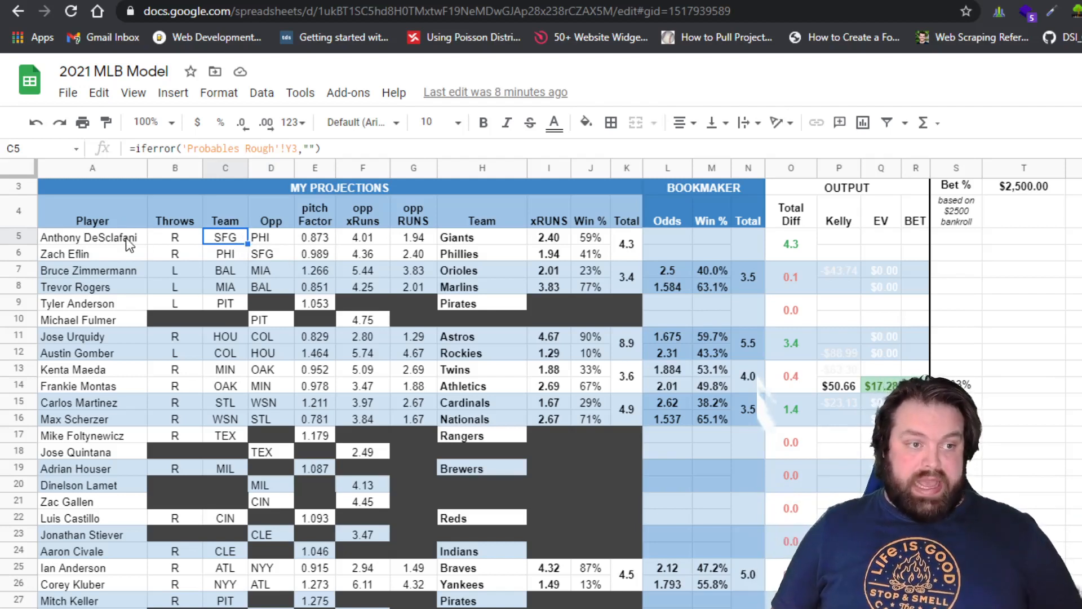
pyautogui.moveTo(129, 243); pyautogui.dragTo(215, 239)
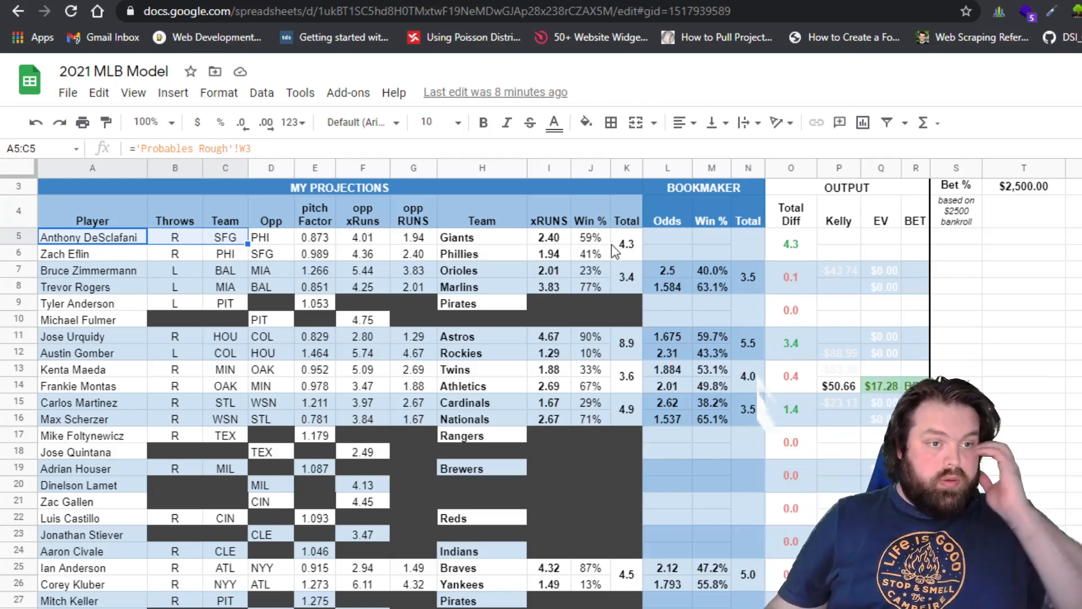
# Examine the Starting Pitchers lookup for pitch factor in E5, and inspect opponent xRuns in F5 and the opponent runs formula in G5
pyautogui.click(307, 239)
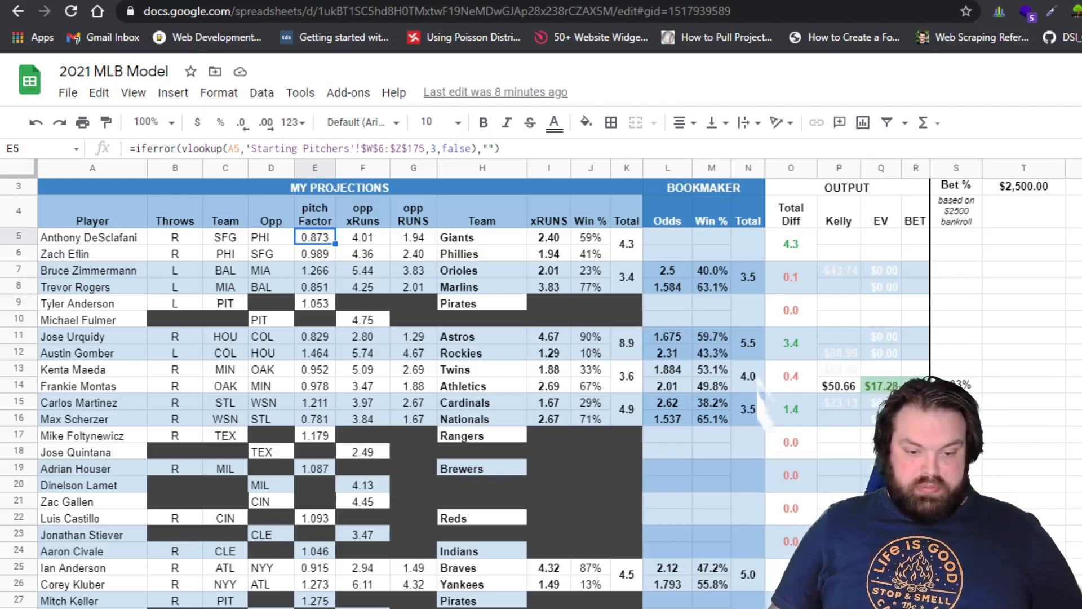
pyautogui.click(524, 608)
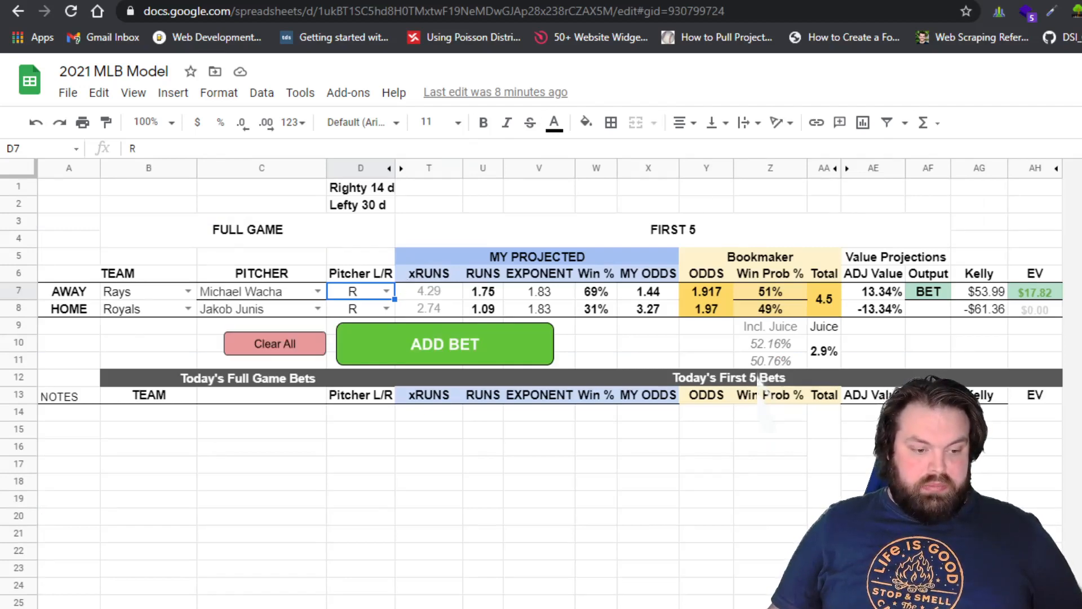
pyautogui.click(57, 607)
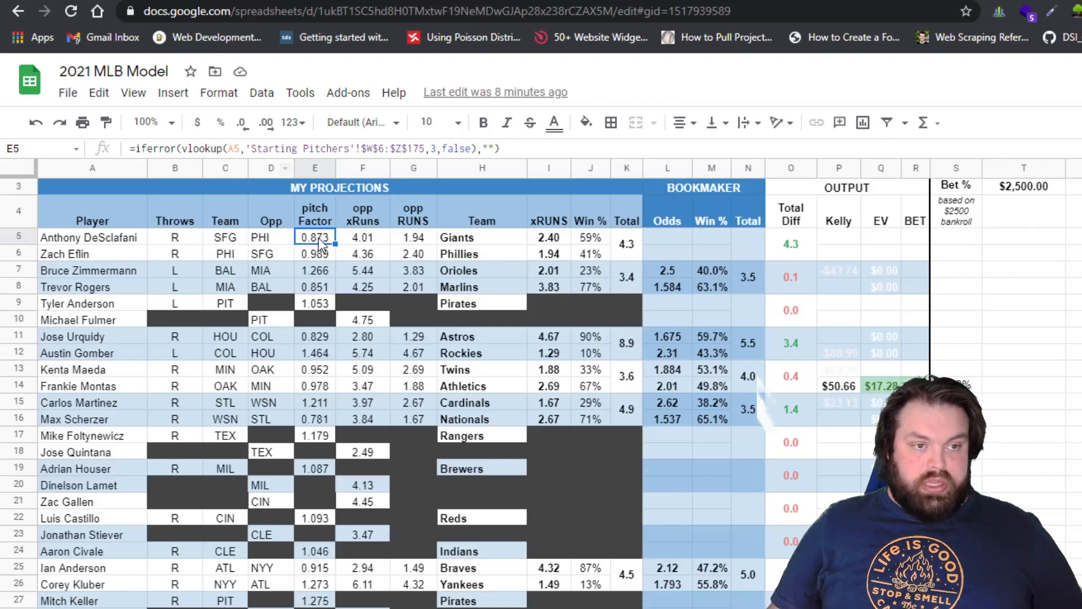
pyautogui.click(359, 241)
pyautogui.click(410, 243)
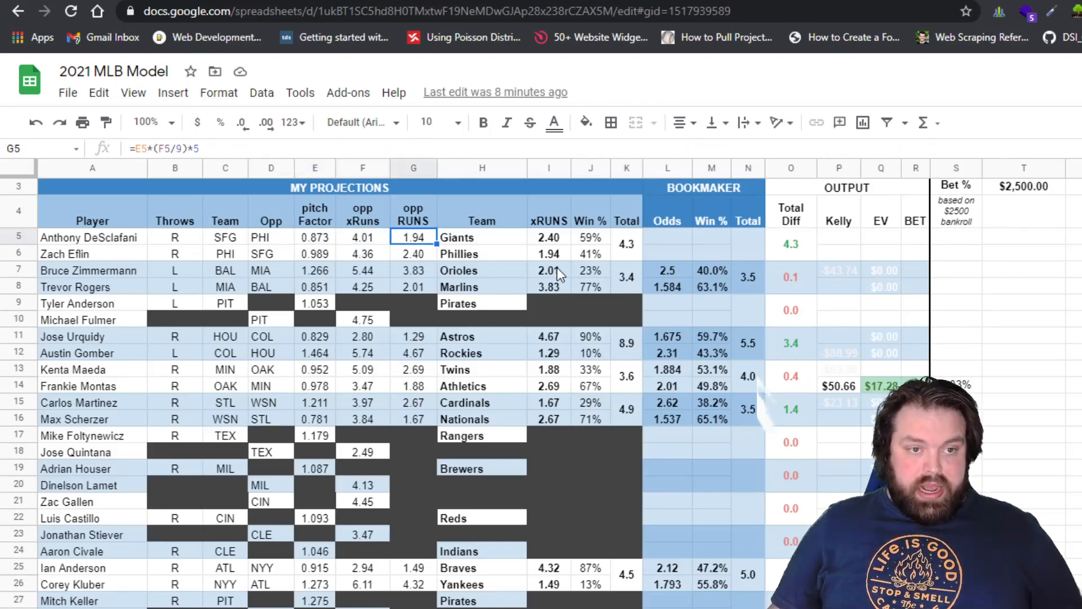
# Examine the team name lookup in H5 and trace SFG to Giants in E12:F12 of the Validations sheet, then return to First 5 Innings
pyautogui.click(472, 242)
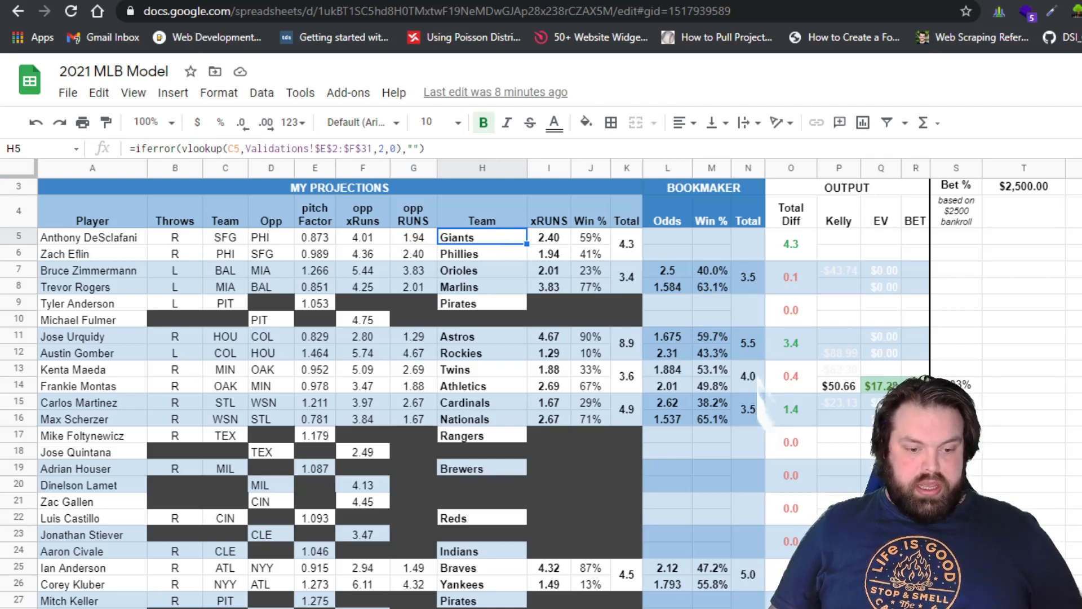
pyautogui.click(265, 608)
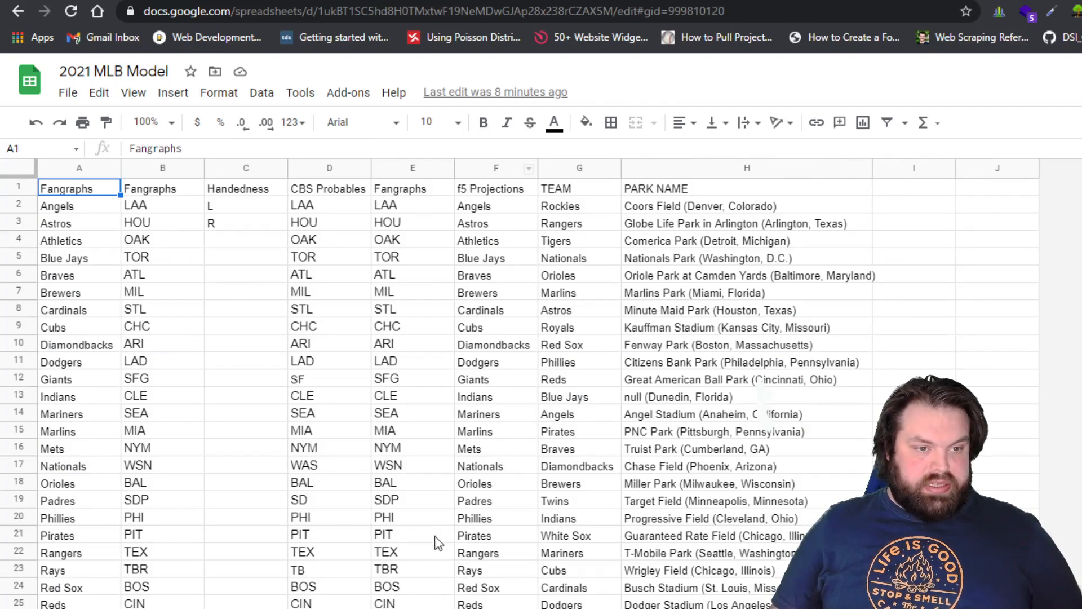
pyautogui.click(414, 383)
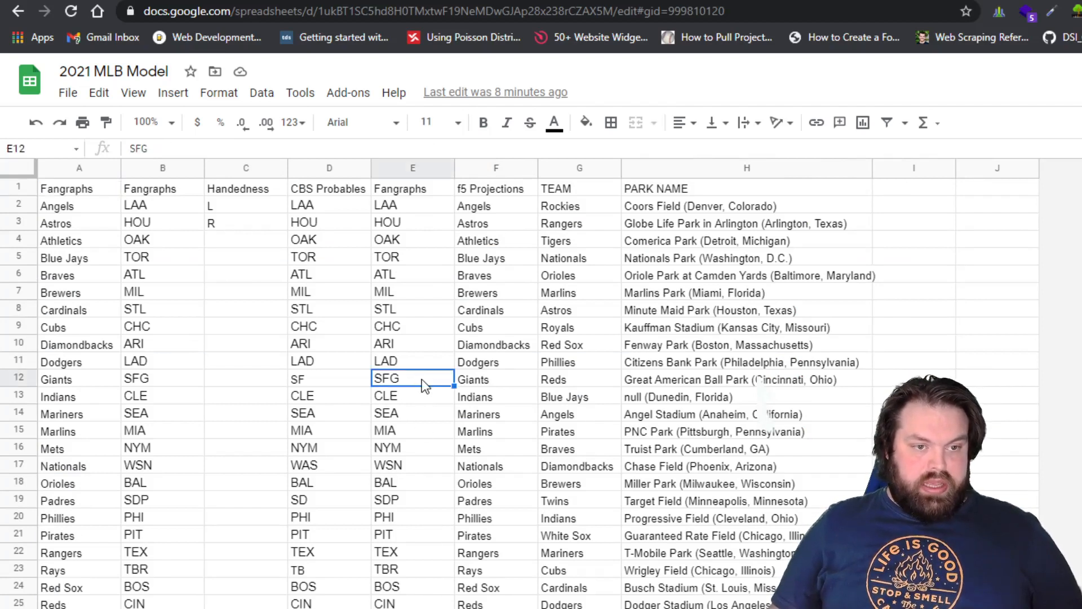
pyautogui.click(527, 385)
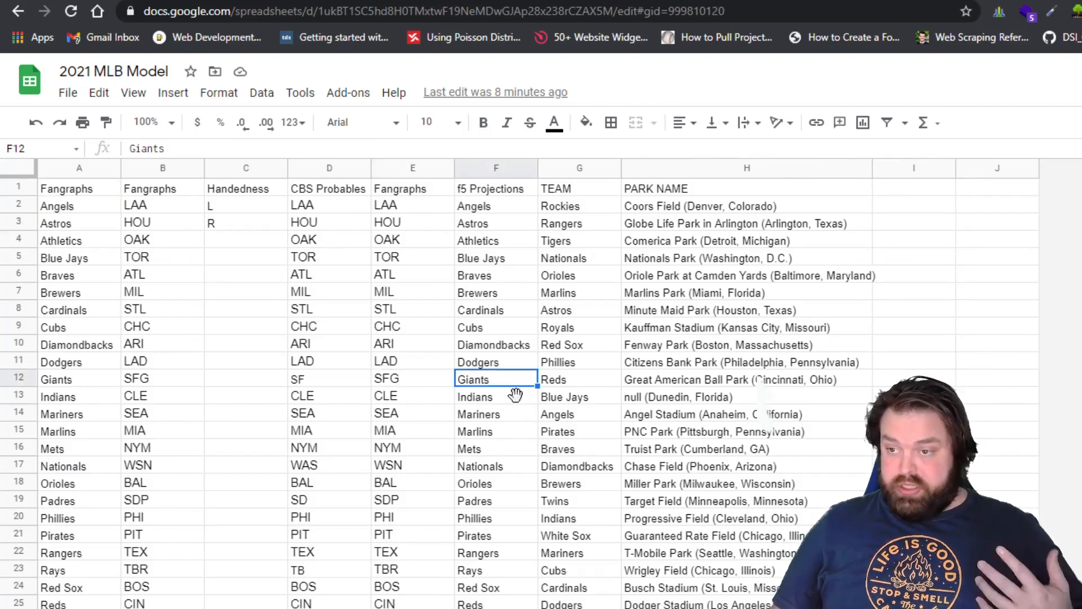
pyautogui.click(361, 608)
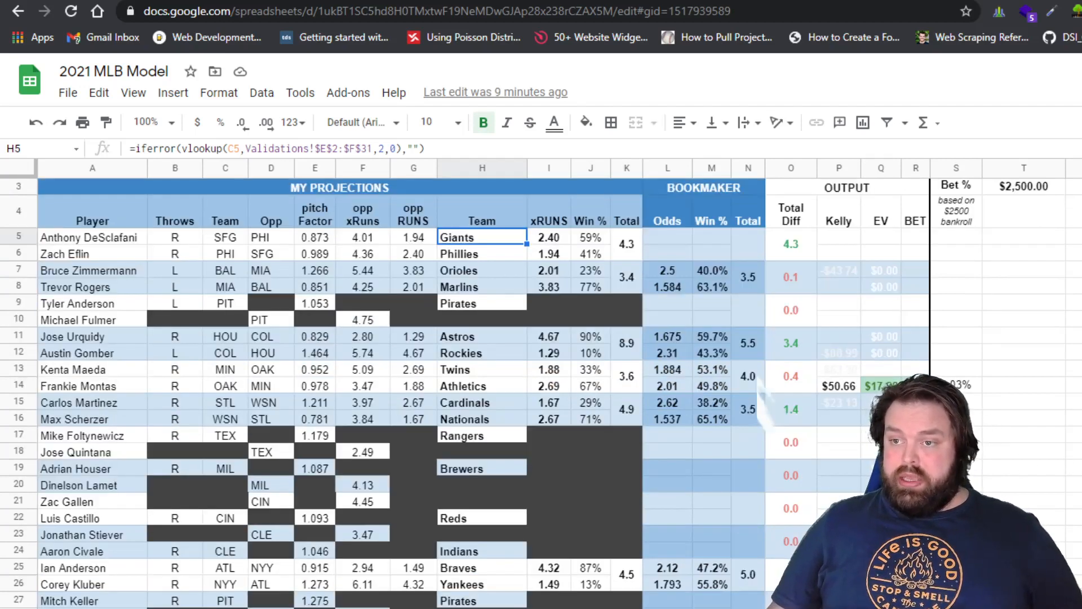
# Inspect the bookmaker odds entry in L7 and look over the projections and output columns of First 5 Innings
pyautogui.scroll(1, 902, 395)
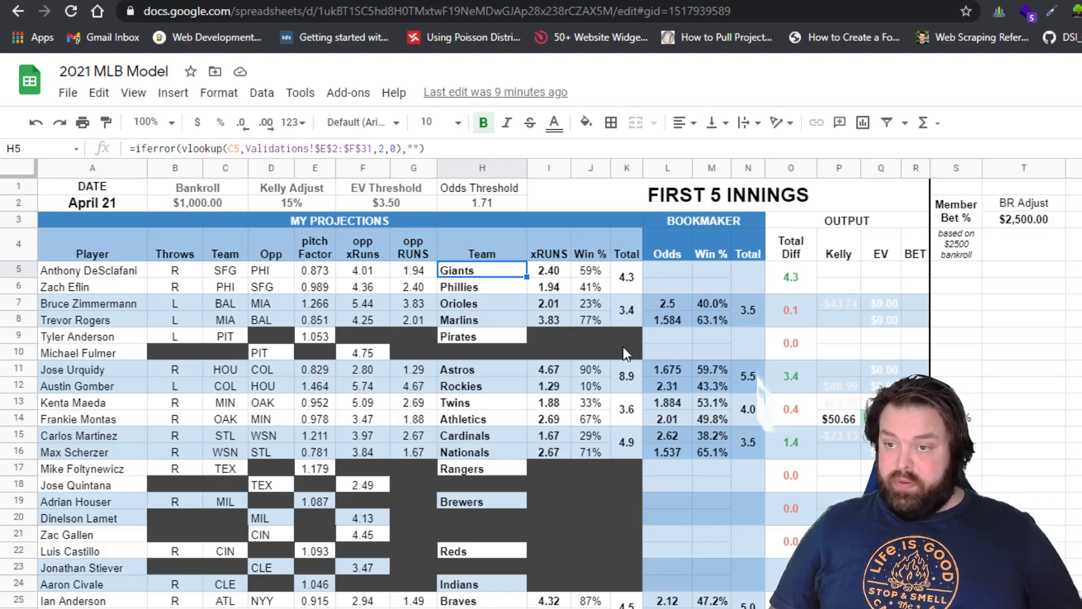
pyautogui.click(655, 303)
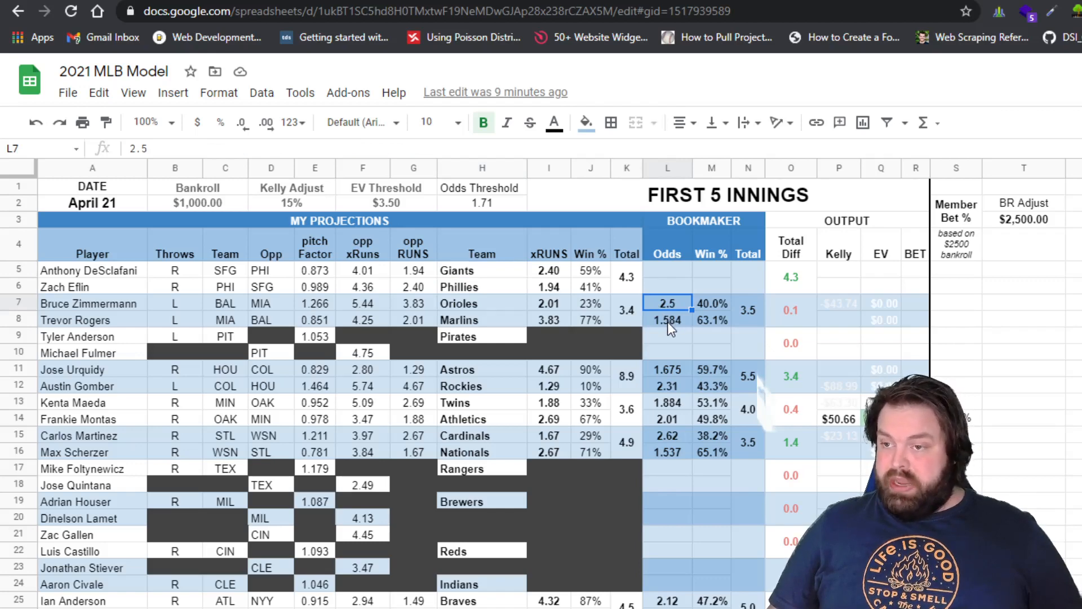
pyautogui.scroll(-1, 992, 368)
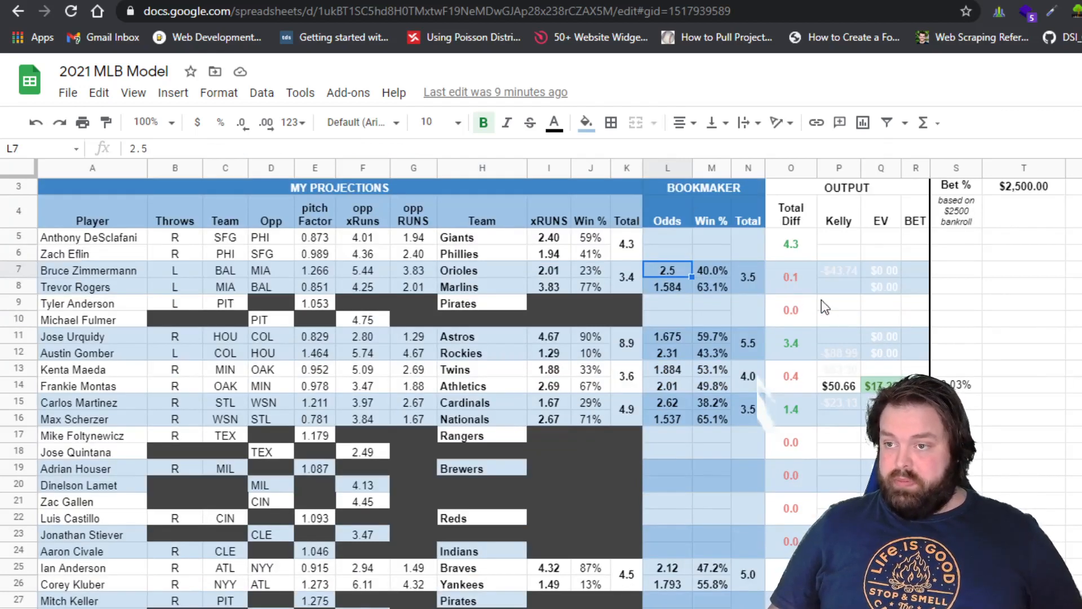
pyautogui.scroll(-4, 846, 333)
pyautogui.scroll(2, 837, 354)
pyautogui.scroll(3, 834, 355)
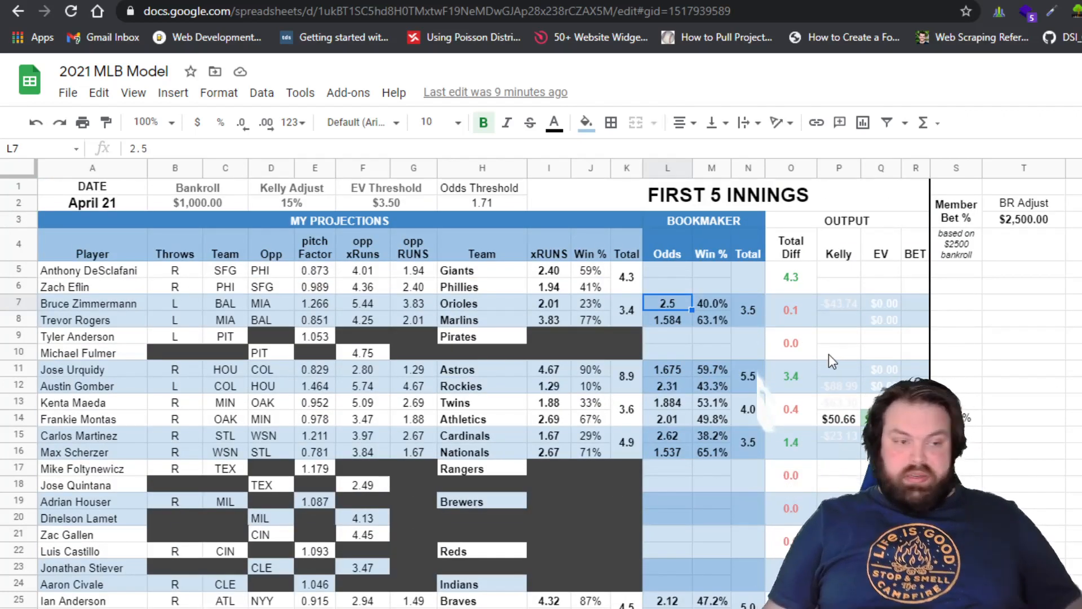
# Inspect the player reference in A10, the blank throws and team cells B10:C10, and the Opp reference in D9
pyautogui.click(86, 357)
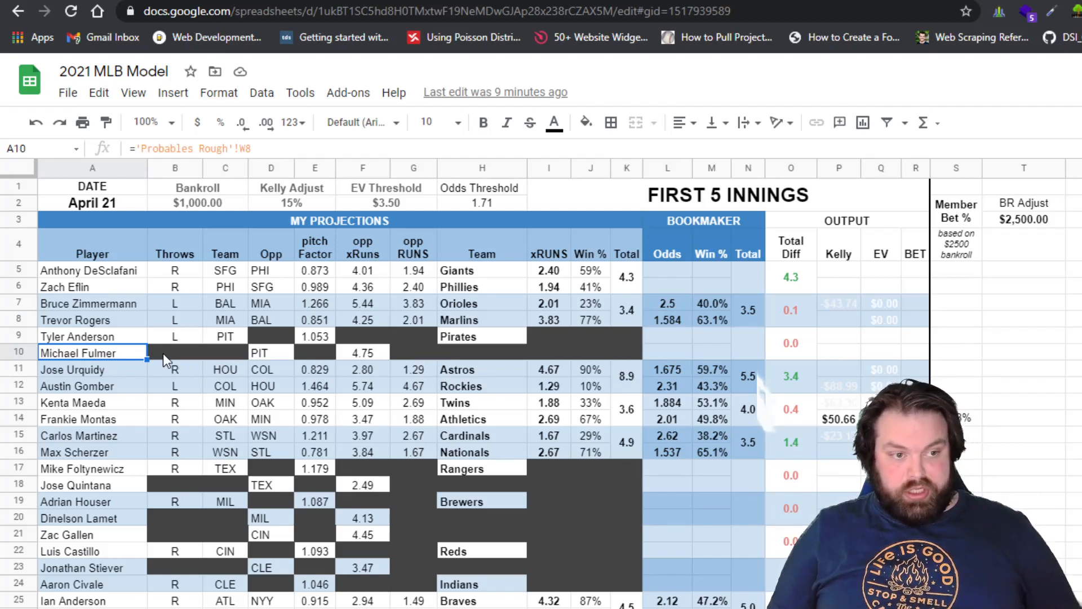
pyautogui.moveTo(164, 353); pyautogui.dragTo(225, 360)
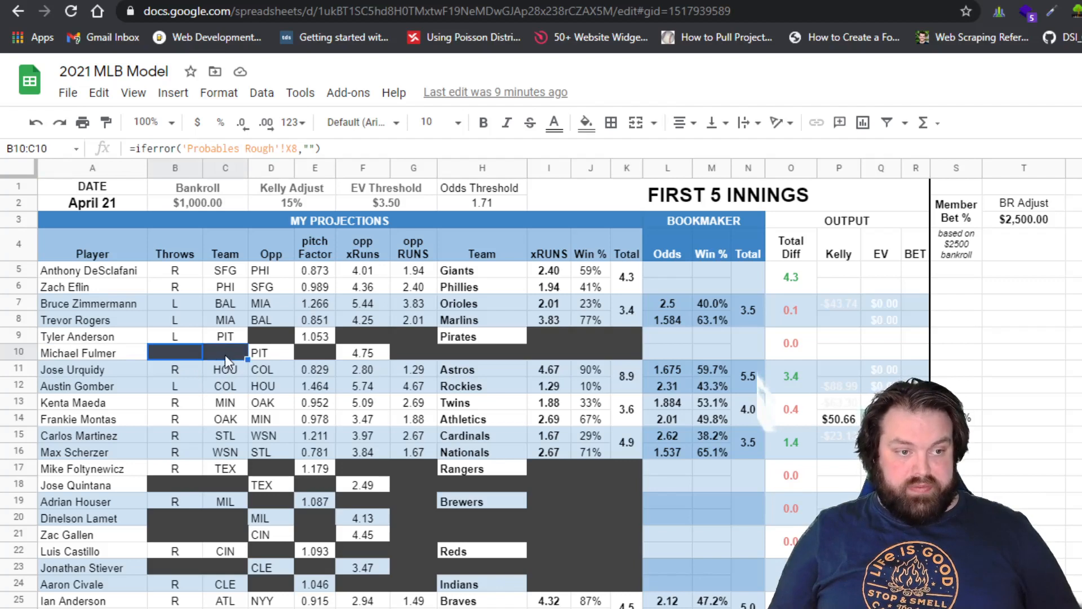
pyautogui.click(260, 338)
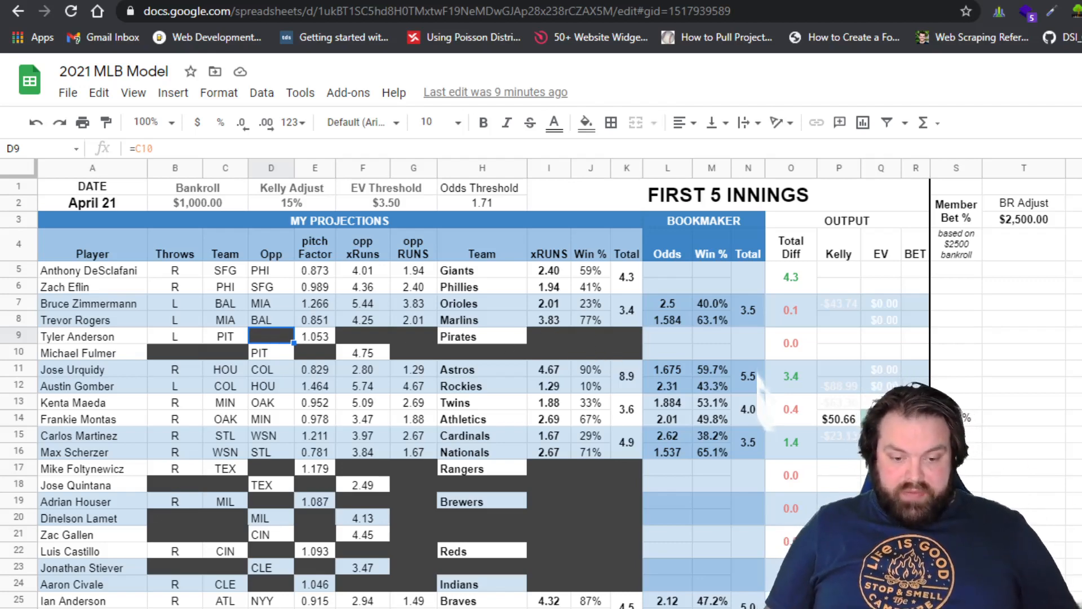
# Set the qual parameter to 5 in the FanGraphs importhtml formula in A4 of the pitcher stats sheet
pyautogui.hotkey('ctrl', 'shift', 'pagedown')
pyautogui.click(95, 239)
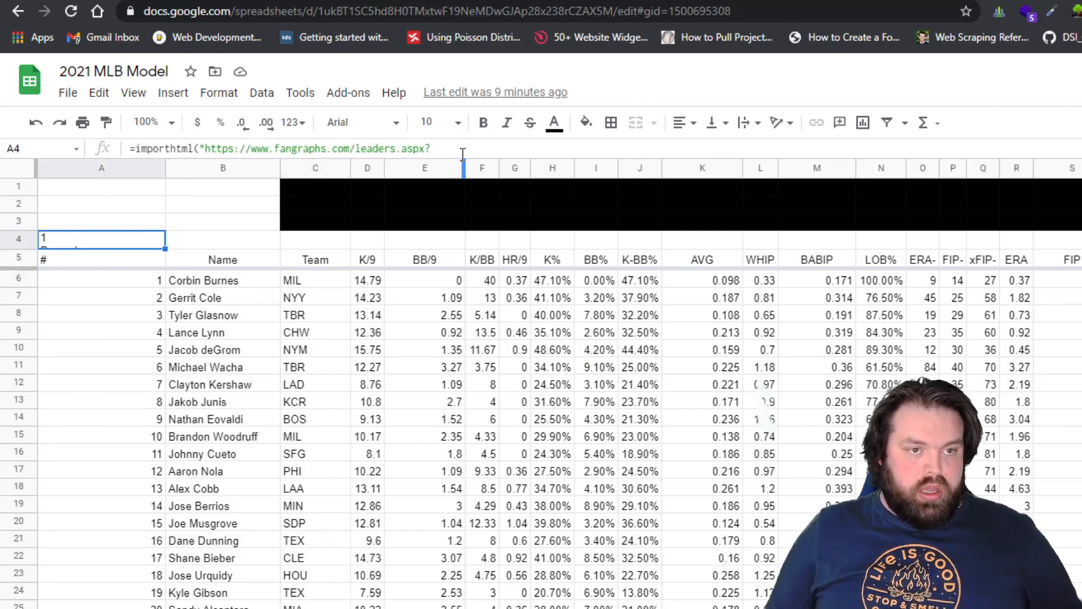
pyautogui.moveTo(462, 153); pyautogui.dragTo(458, 190)
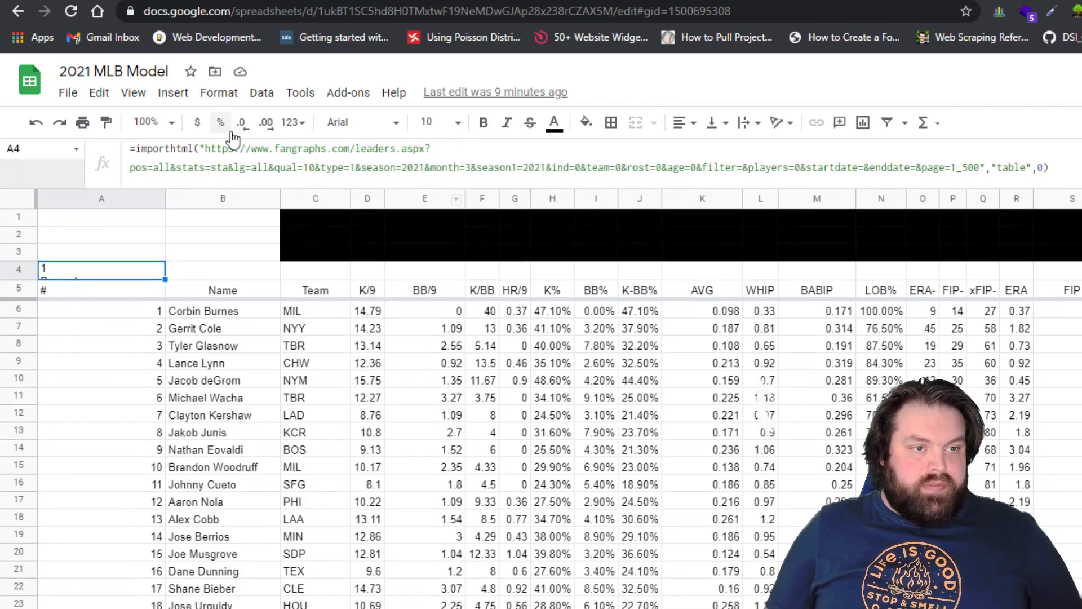
pyautogui.doubleClick(306, 168)
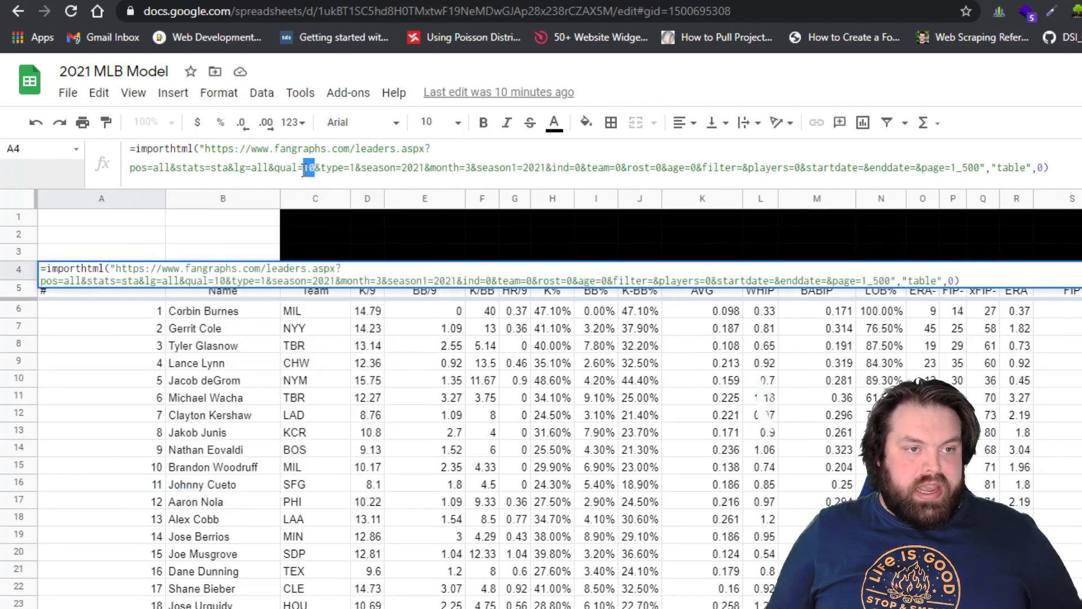
pyautogui.write('5')
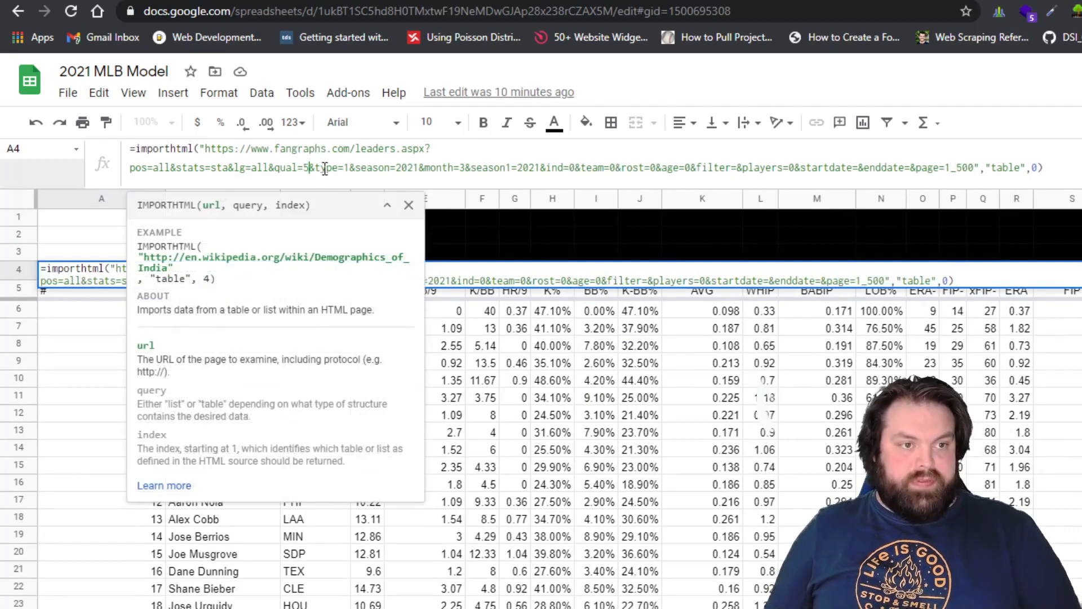
pyautogui.click(1047, 167)
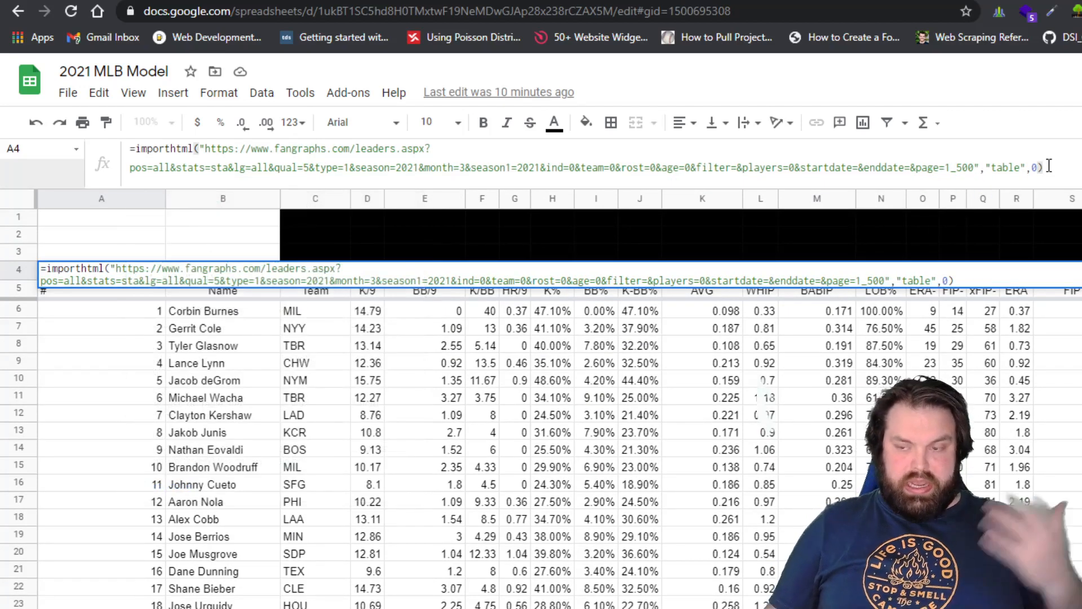
pyautogui.press('Return')
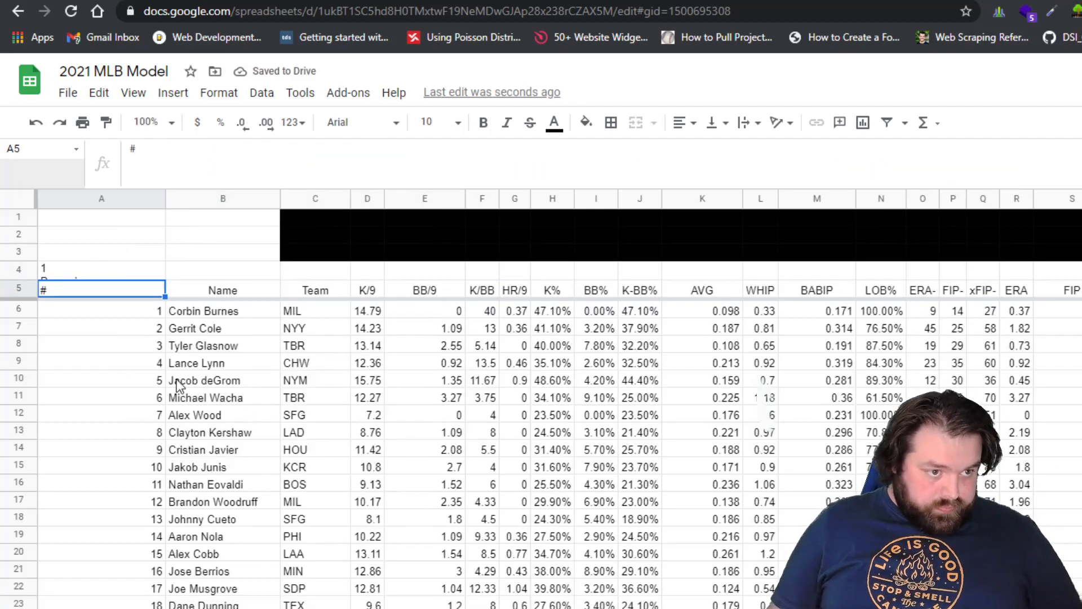
# Search the imported pitcher list for "fulm" and check that pitcher's row on First 5 Innings
pyautogui.scroll(-20, 179, 385)
pyautogui.scroll(3, 329, 574)
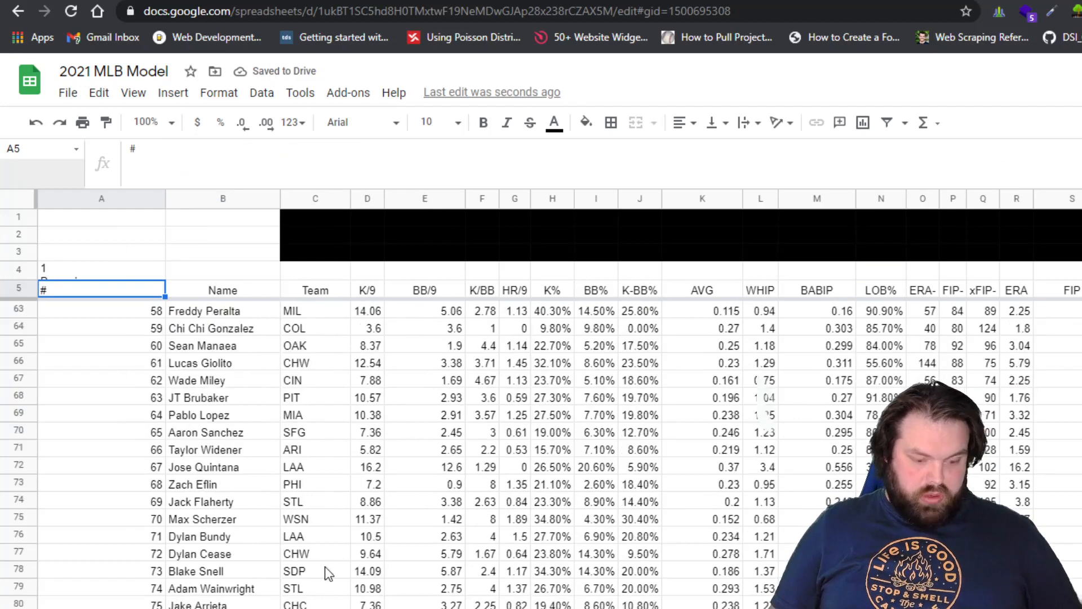
pyautogui.scroll(5, 329, 574)
pyautogui.hotkey('ctrl', 'f')
pyautogui.write('fulm')
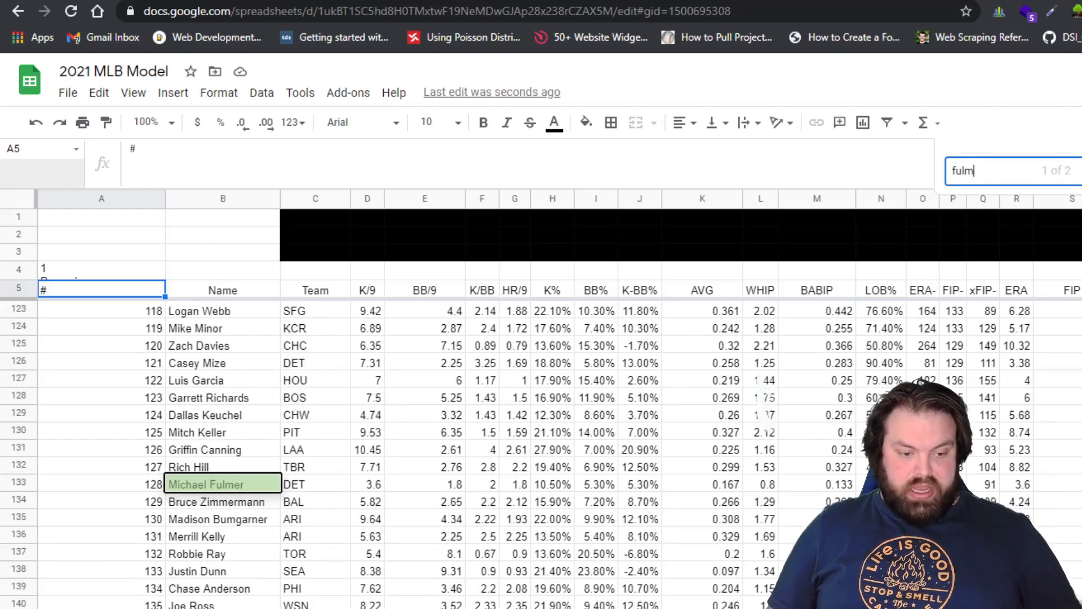
pyautogui.click(79, 608)
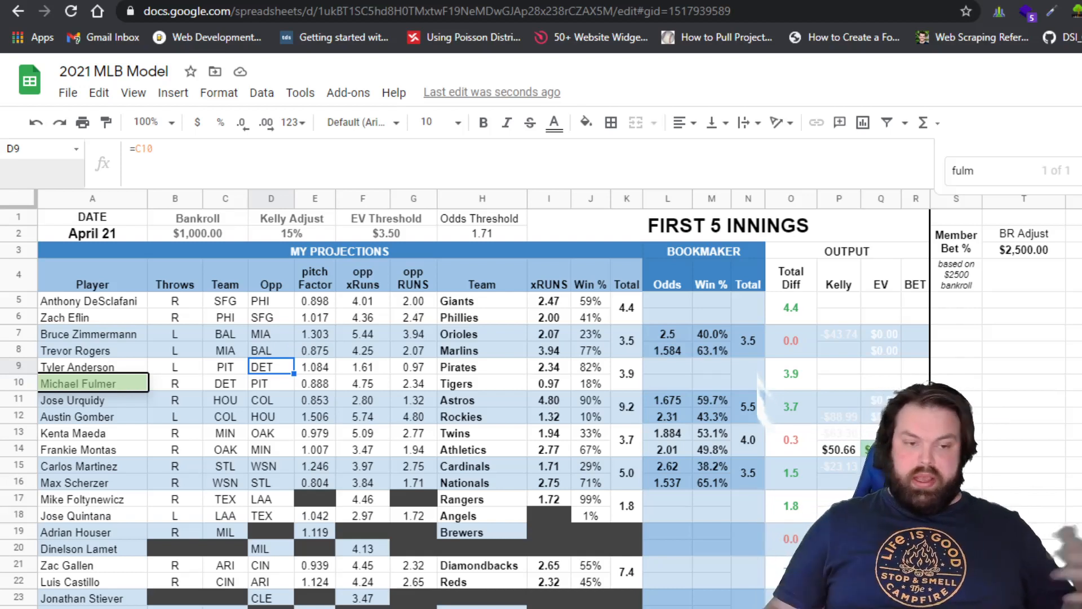
pyautogui.press('Escape')
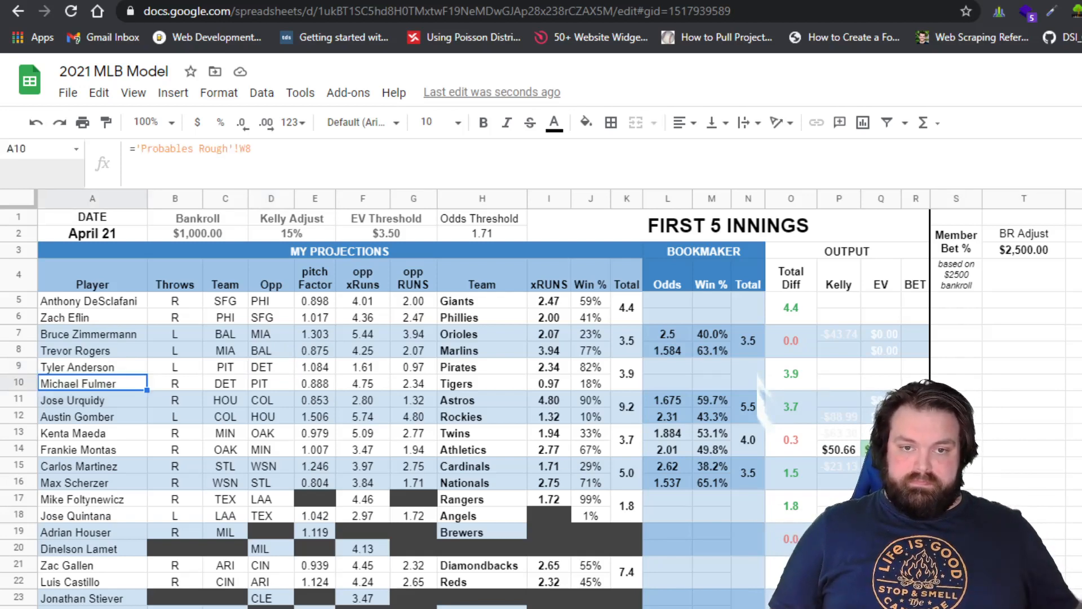
# Set the qual parameter back to 10 in the A4 importhtml formula and review the reloaded pitcher list
pyautogui.click(226, 608)
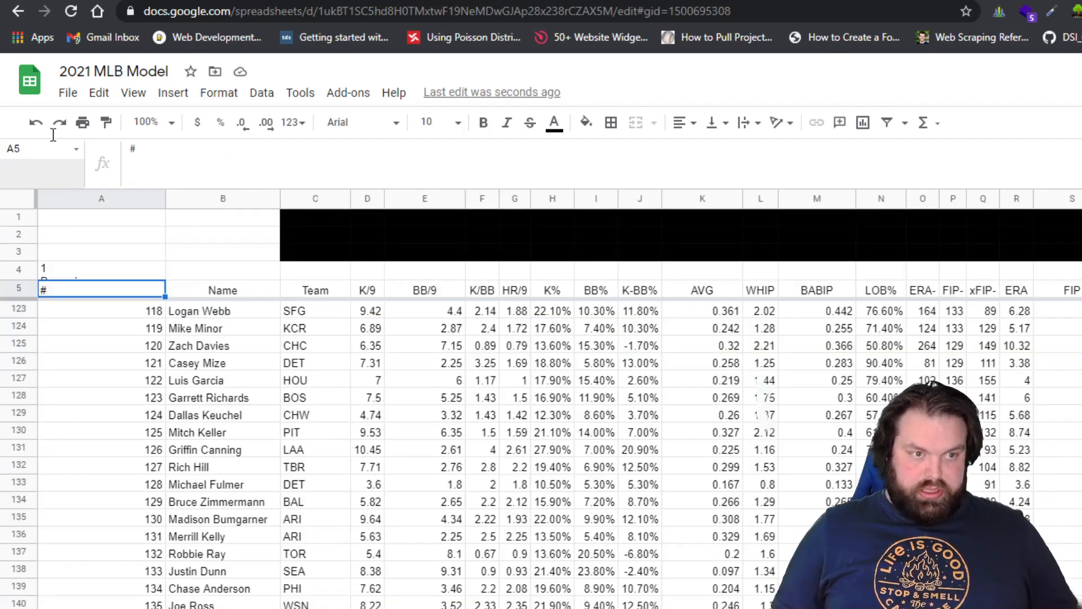
pyautogui.click(106, 271)
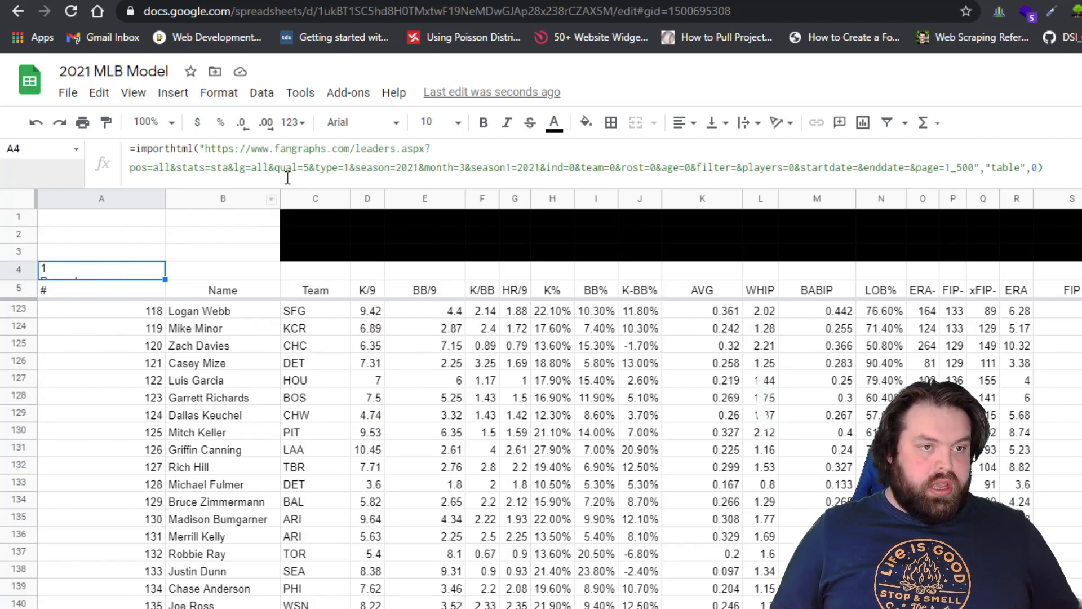
pyautogui.click(310, 169)
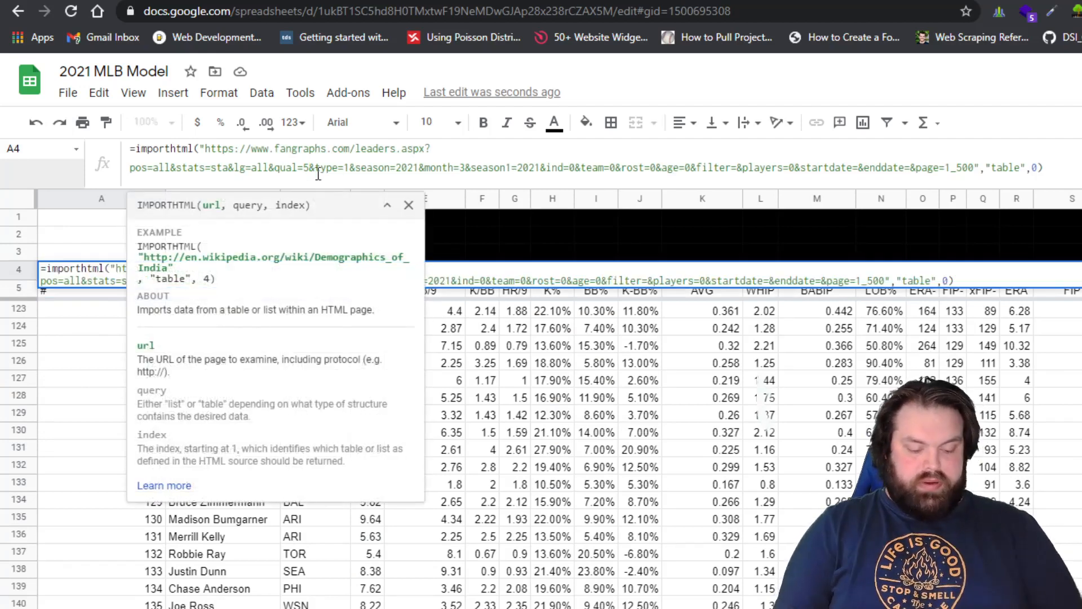
pyautogui.press('BackSpace')
pyautogui.write('10')
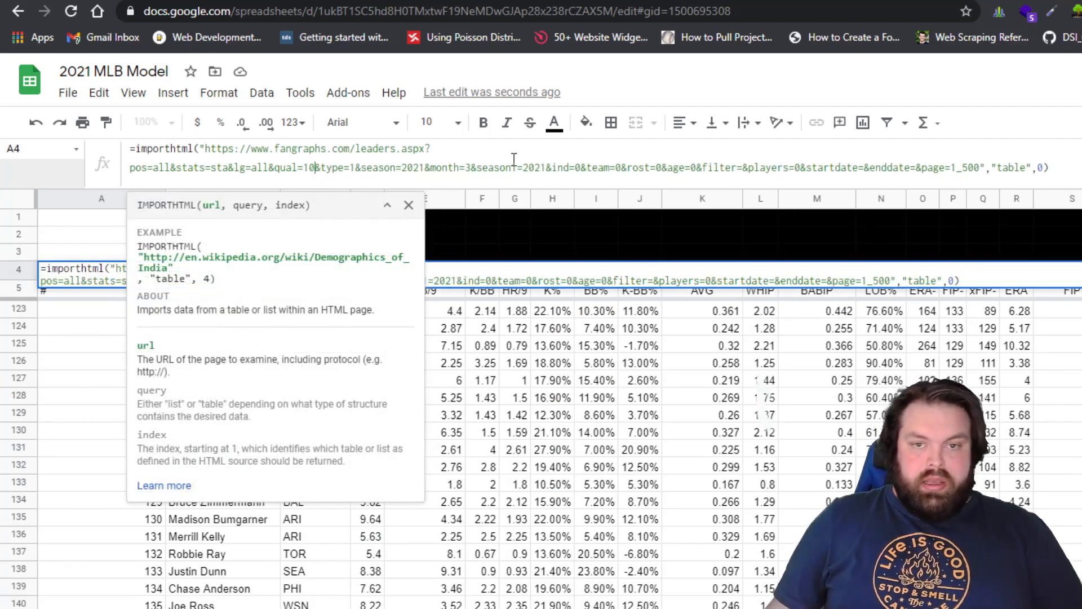
pyautogui.press('Return')
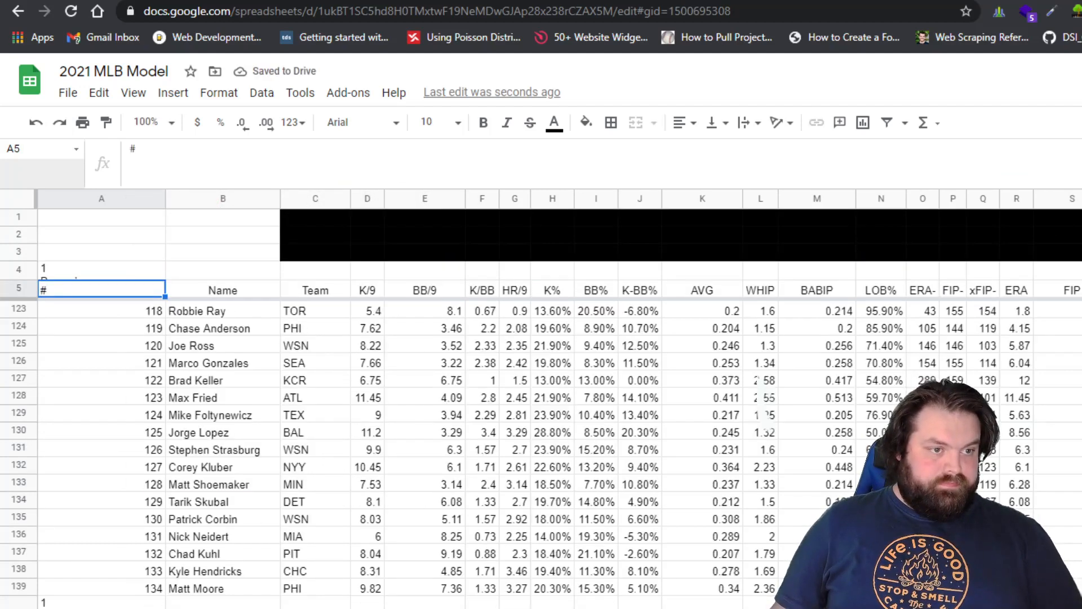
pyautogui.scroll(5, 109, 542)
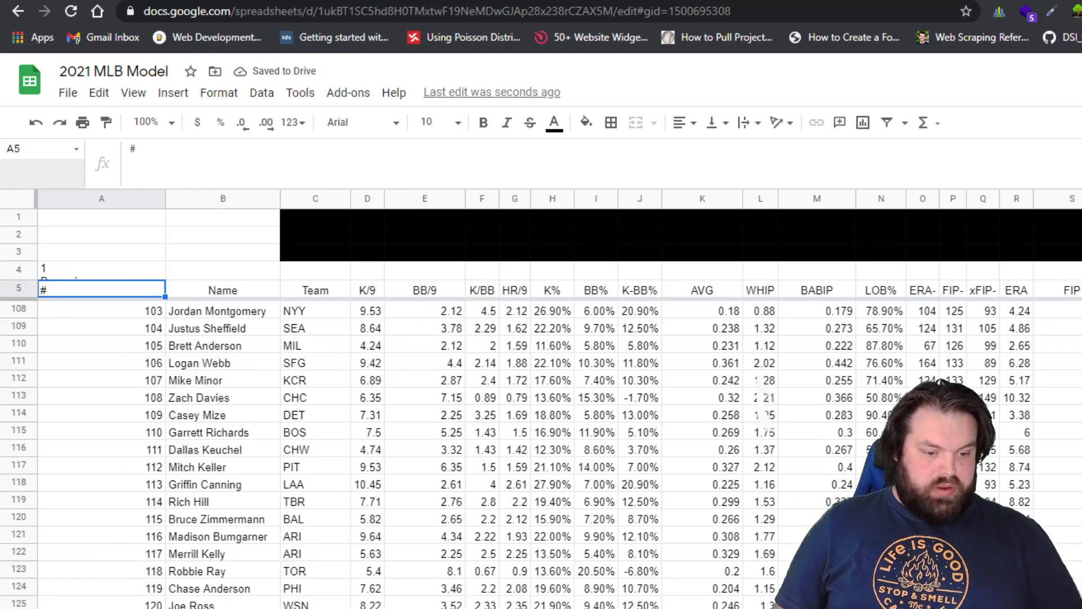
# Return to First 5 Innings and review the blacked-out matchups and the Manual Override section in rows 39 and 40
pyautogui.click(54, 607)
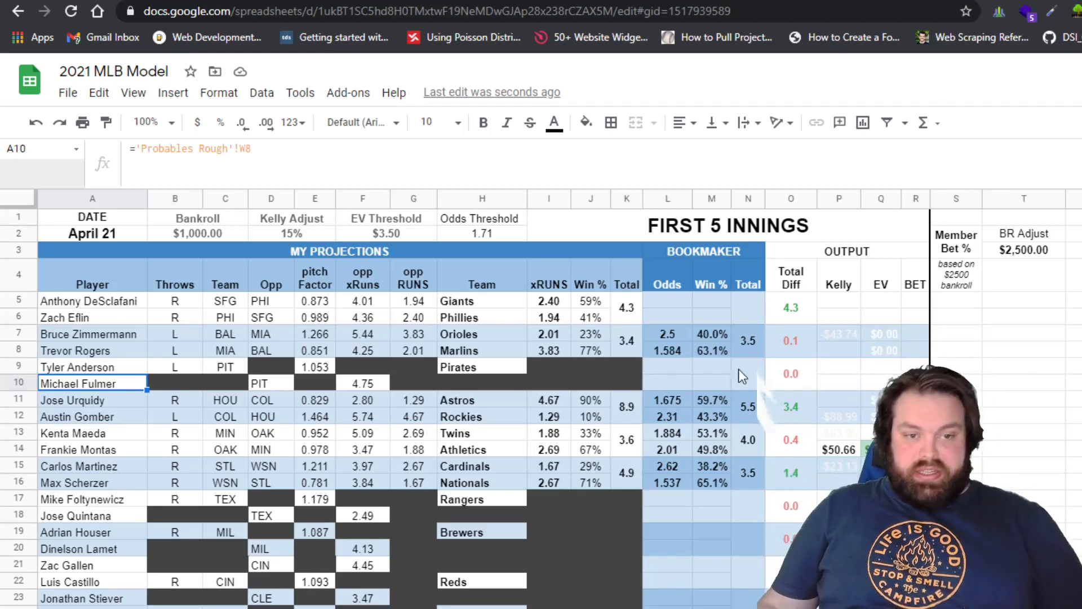
pyautogui.scroll(-2, 300, 420)
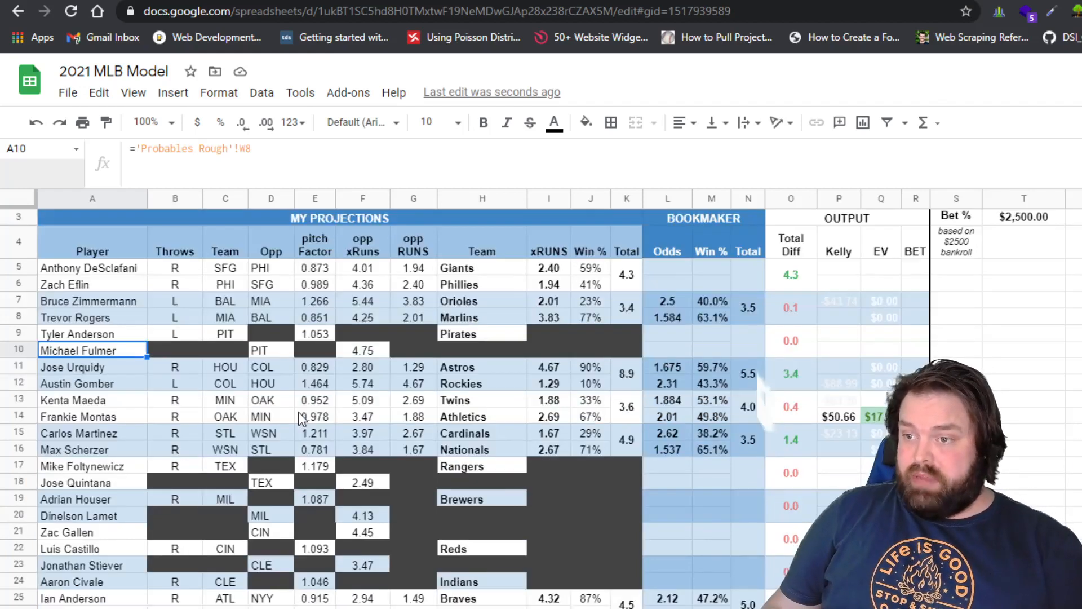
pyautogui.scroll(2, 302, 425)
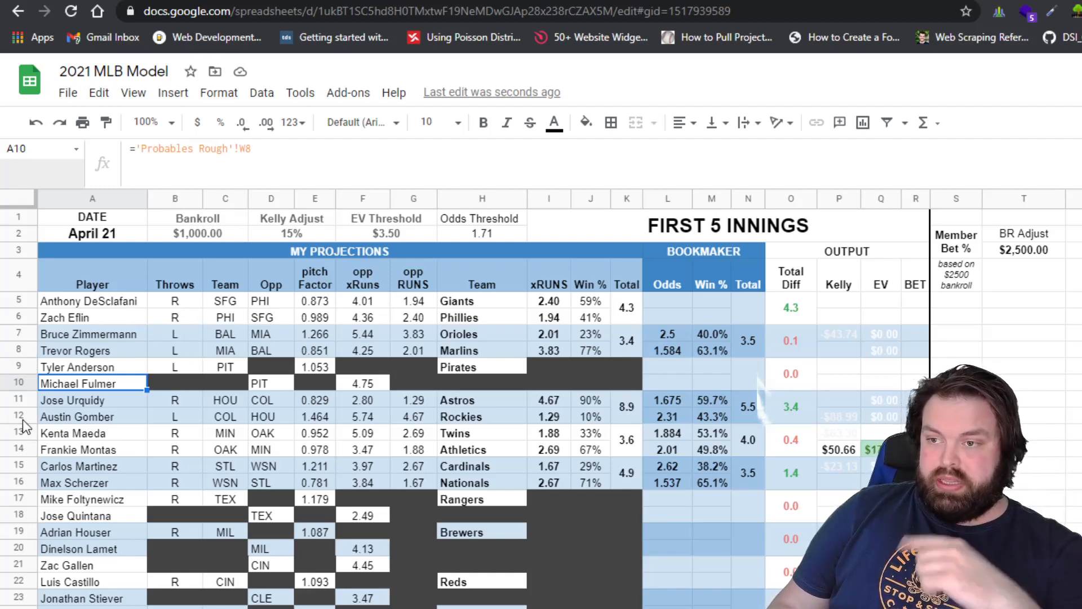
pyautogui.scroll(-8, 197, 509)
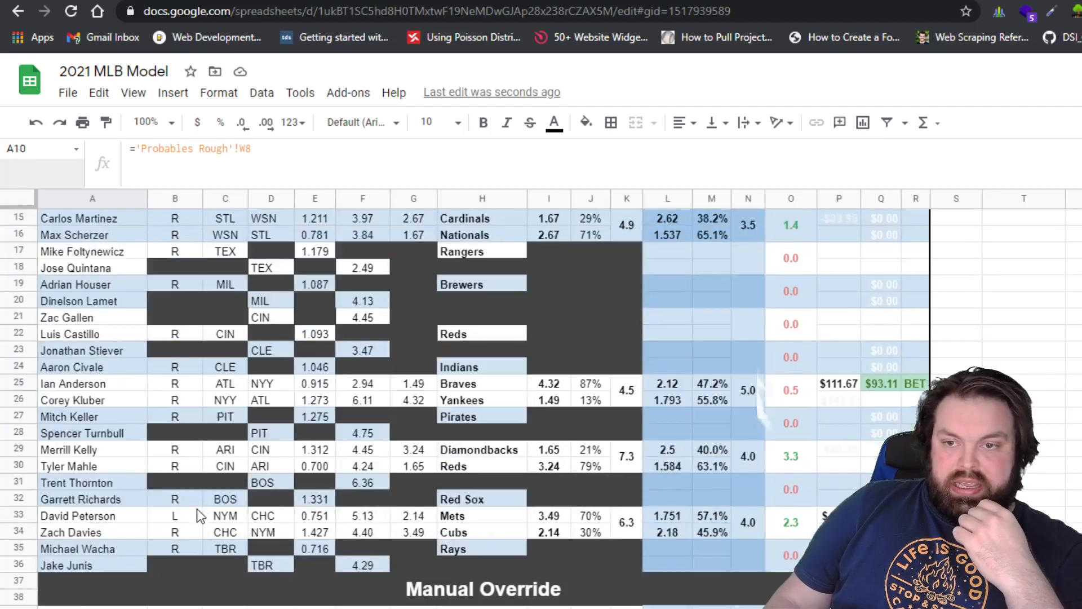
pyautogui.scroll(-2, 225, 468)
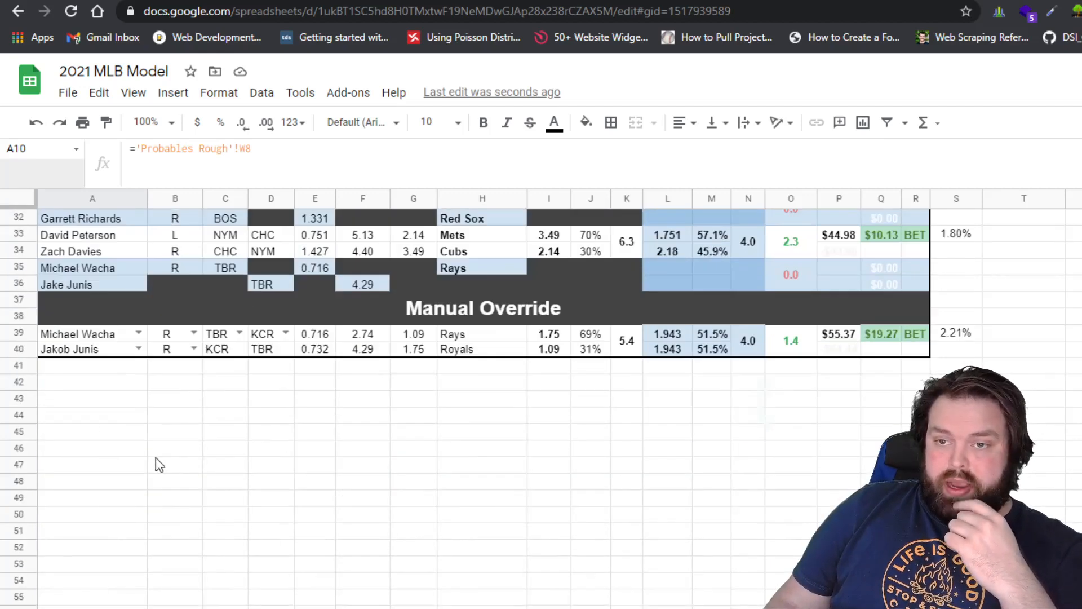
pyautogui.scroll(1, 157, 458)
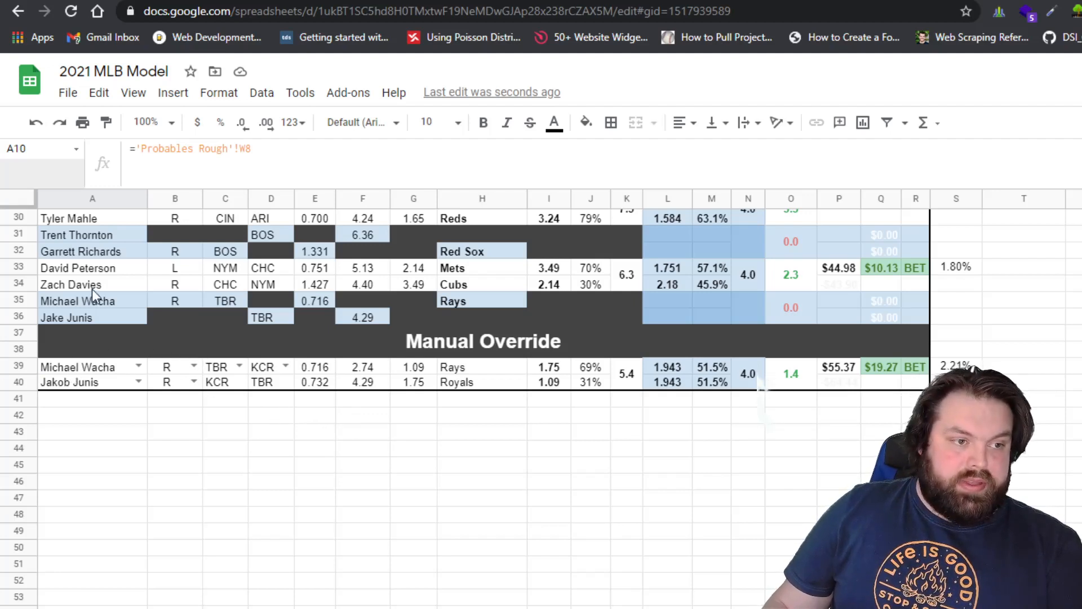
# Look up the Kansas City pitcher from A36 in the Rays–Royals matchup on the CBS probable pitchers page
pyautogui.click(110, 319)
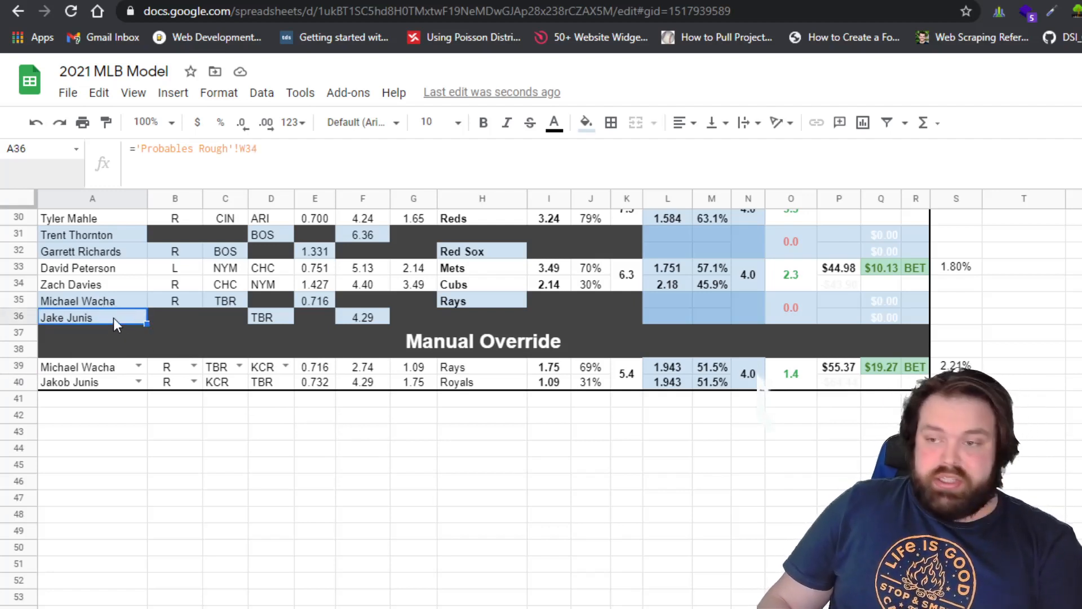
pyautogui.hotkey('ctrl', 'Tab')
pyautogui.scroll(-5, 451, 586)
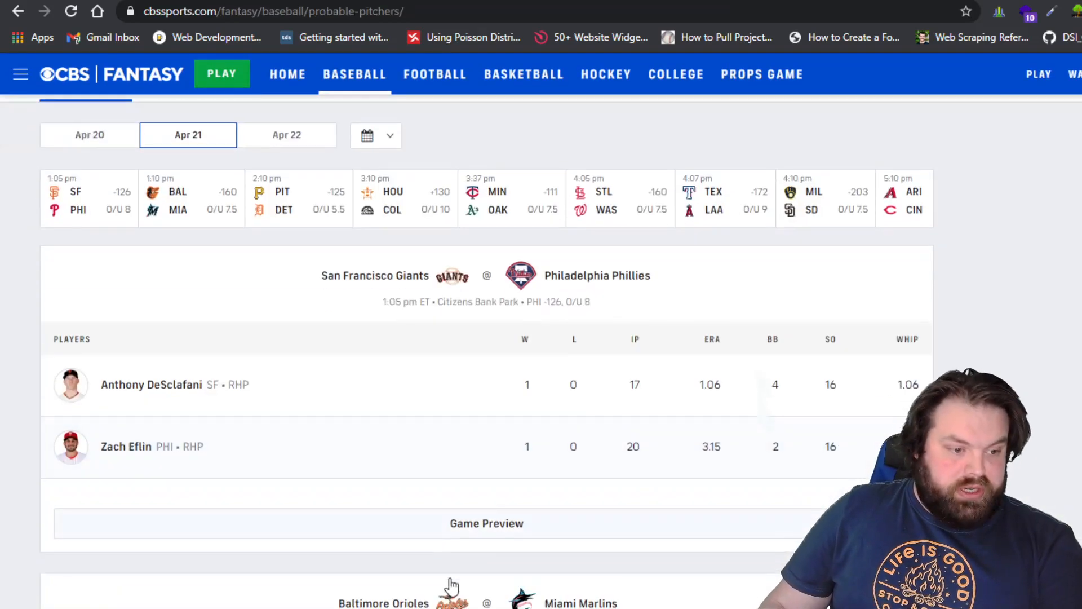
pyautogui.scroll(-20, 320, 424)
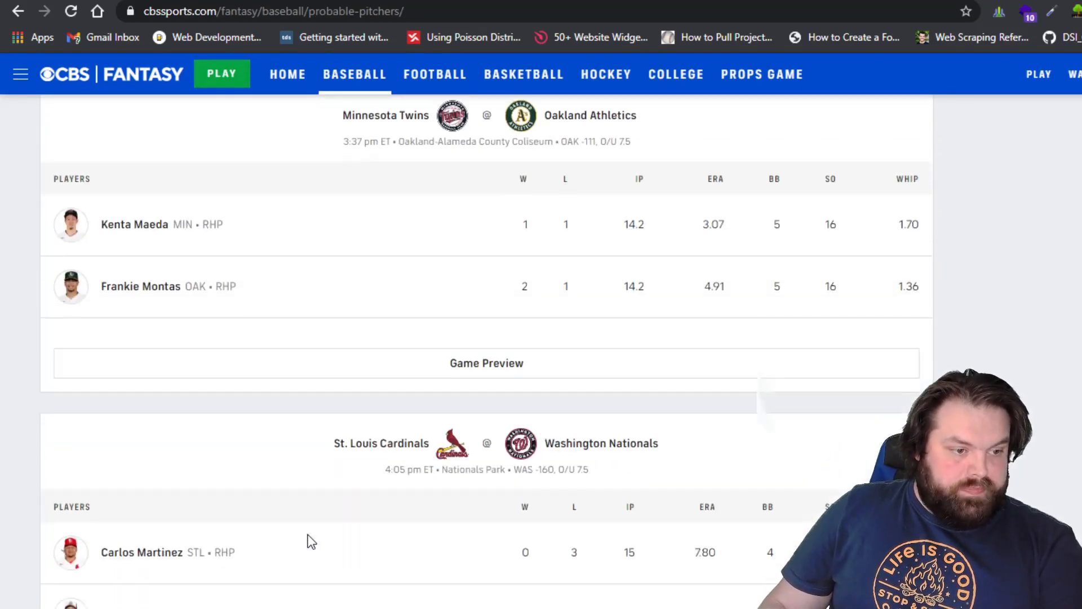
pyautogui.scroll(-15, 315, 540)
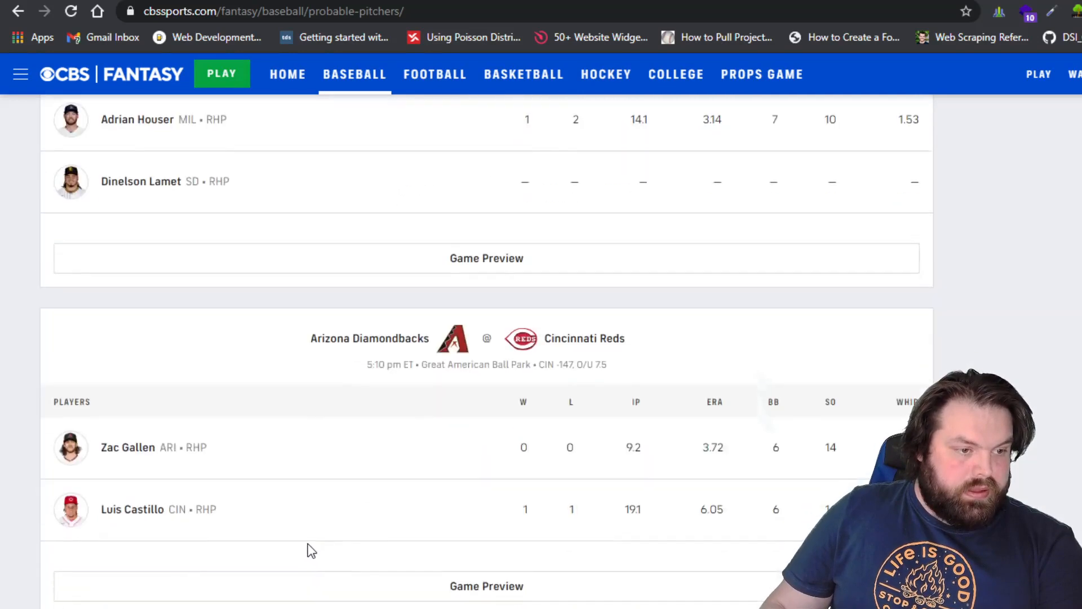
pyautogui.scroll(-10, 312, 551)
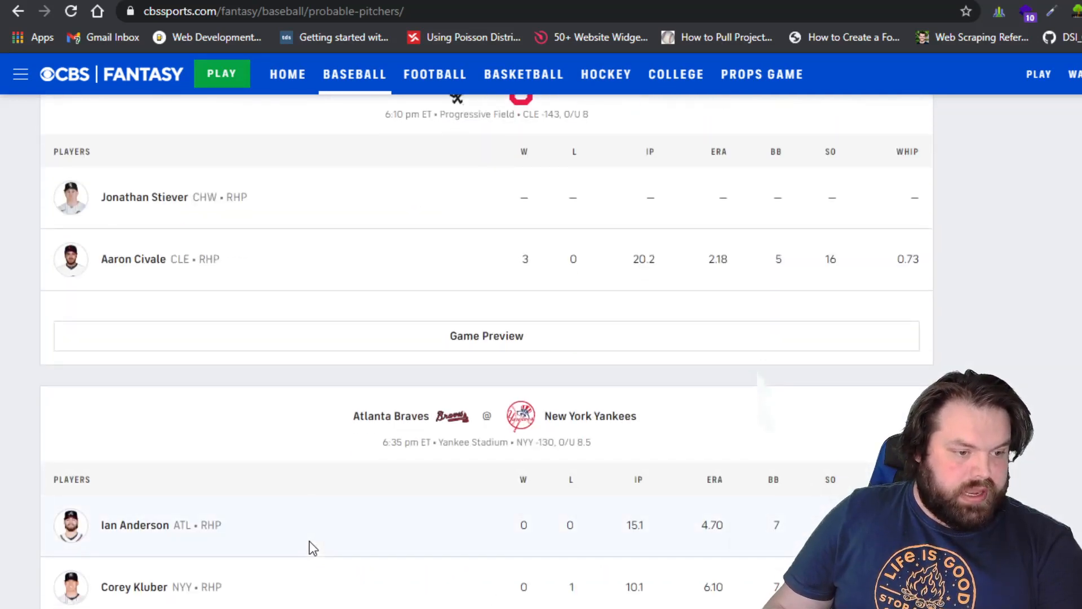
pyautogui.scroll(-10, 312, 545)
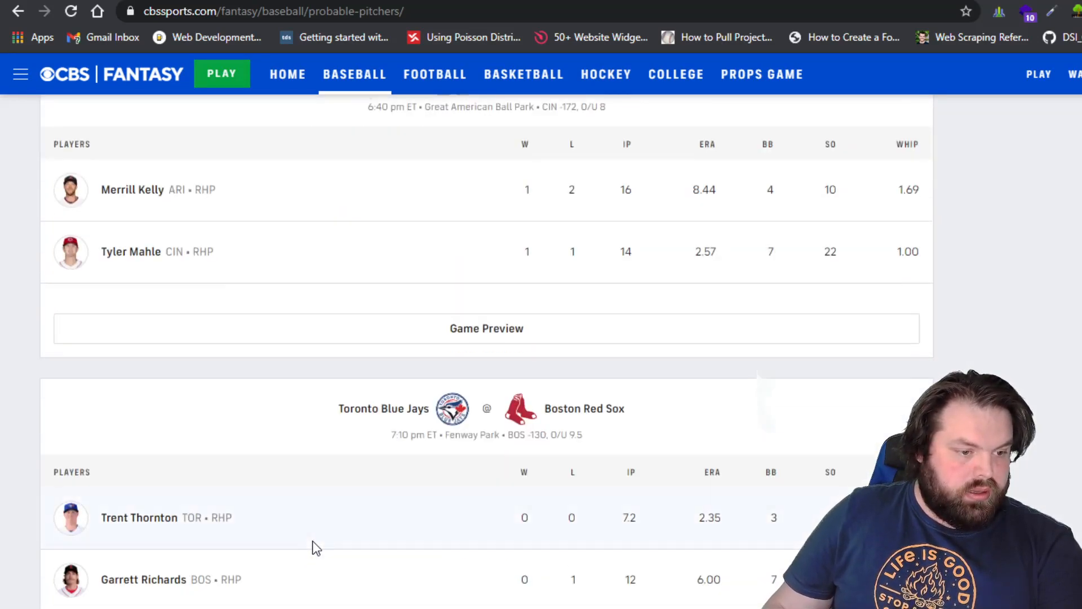
pyautogui.scroll(-14, 314, 546)
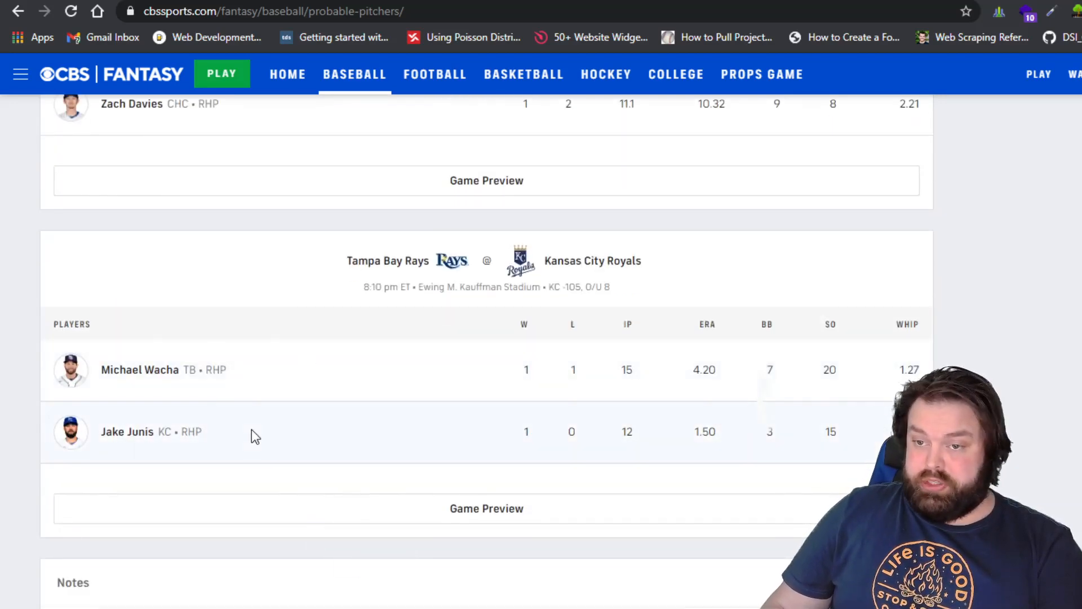
# Compare that pitcher's name with the FanGraphs leaderboard and return to the Manual Override section on First 5 Innings
pyautogui.click(181, 0)
pyautogui.click(141, 0)
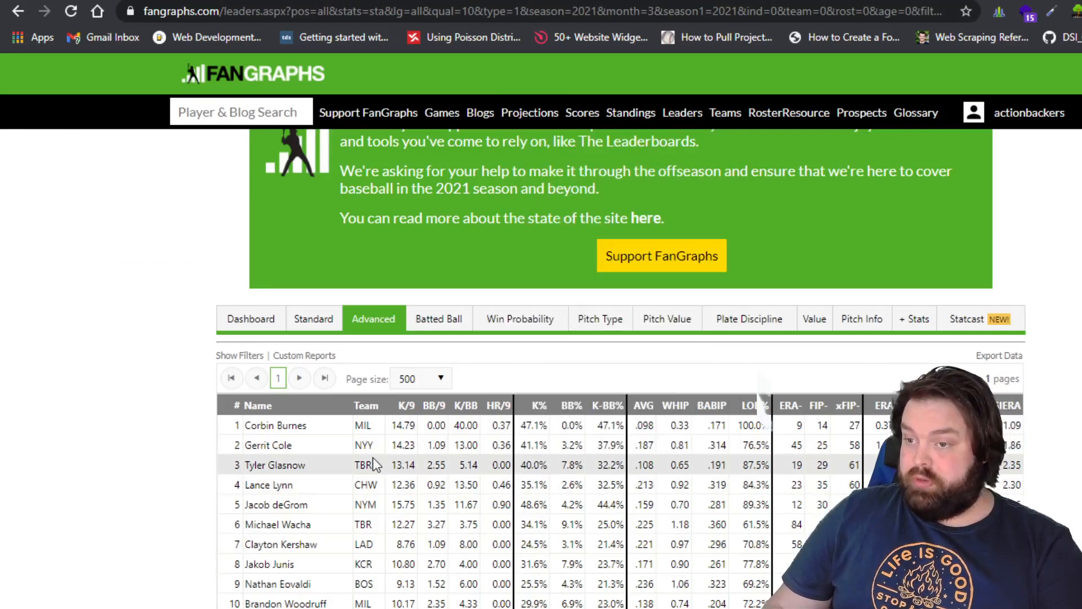
pyautogui.click(84, 0)
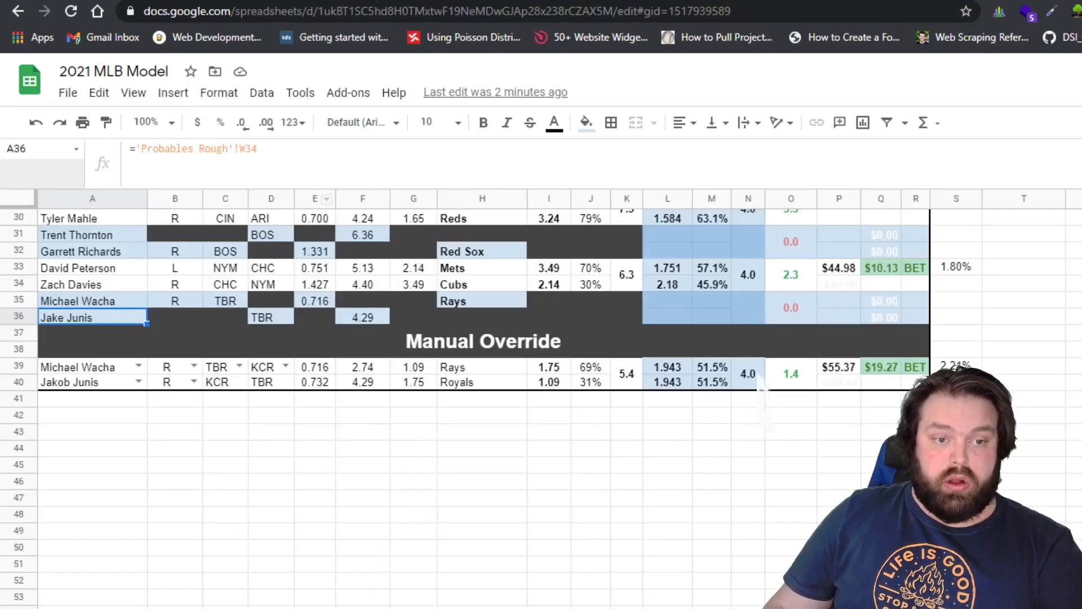
pyautogui.scroll(5, 759, 379)
pyautogui.scroll(-3, 764, 404)
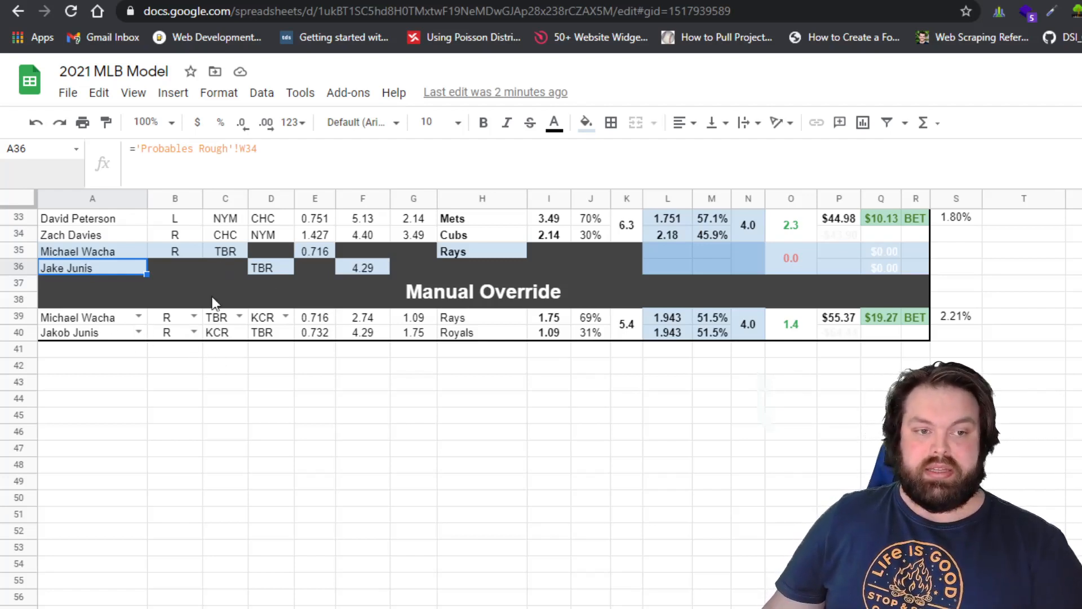
# Browse the pitcher choices for Manual Override cell A39 and leave the selection as it is
pyautogui.click(85, 317)
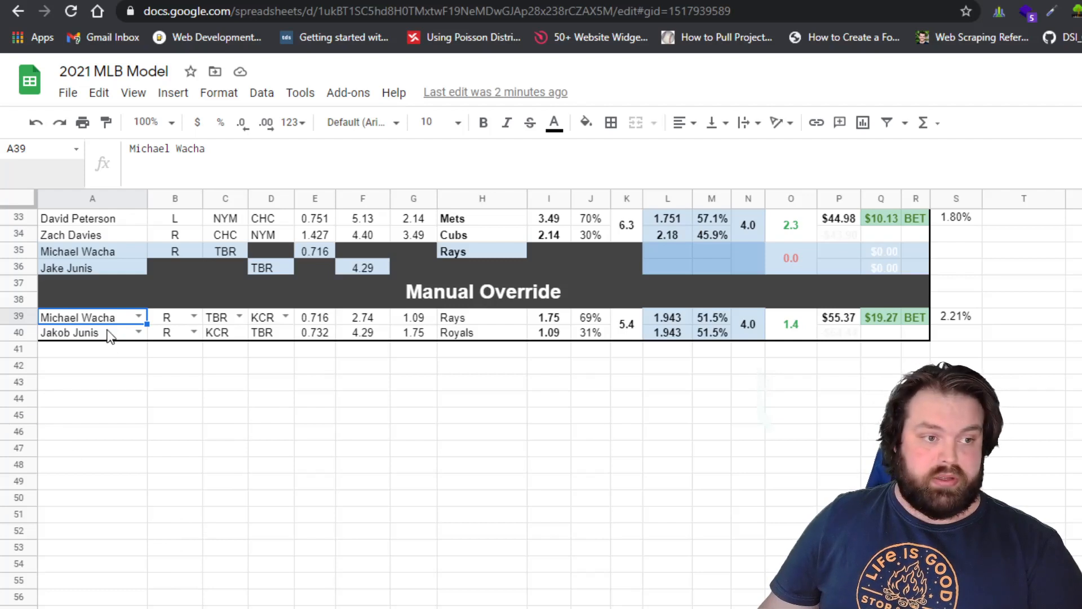
pyautogui.click(138, 317)
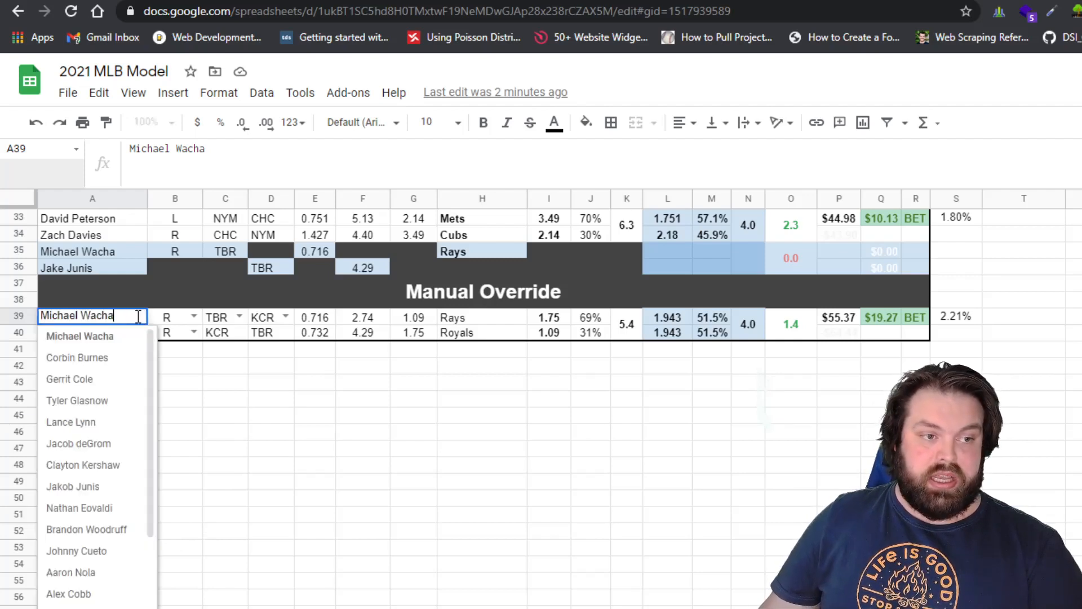
pyautogui.scroll(-5, 96, 468)
pyautogui.scroll(-5, 96, 468)
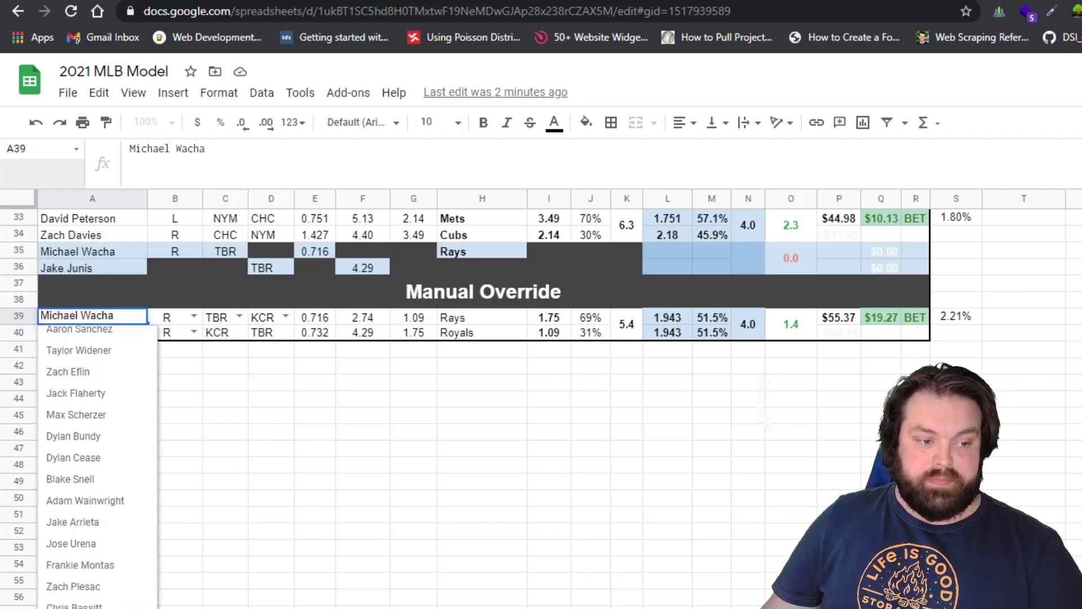
pyautogui.scroll(10, 95, 468)
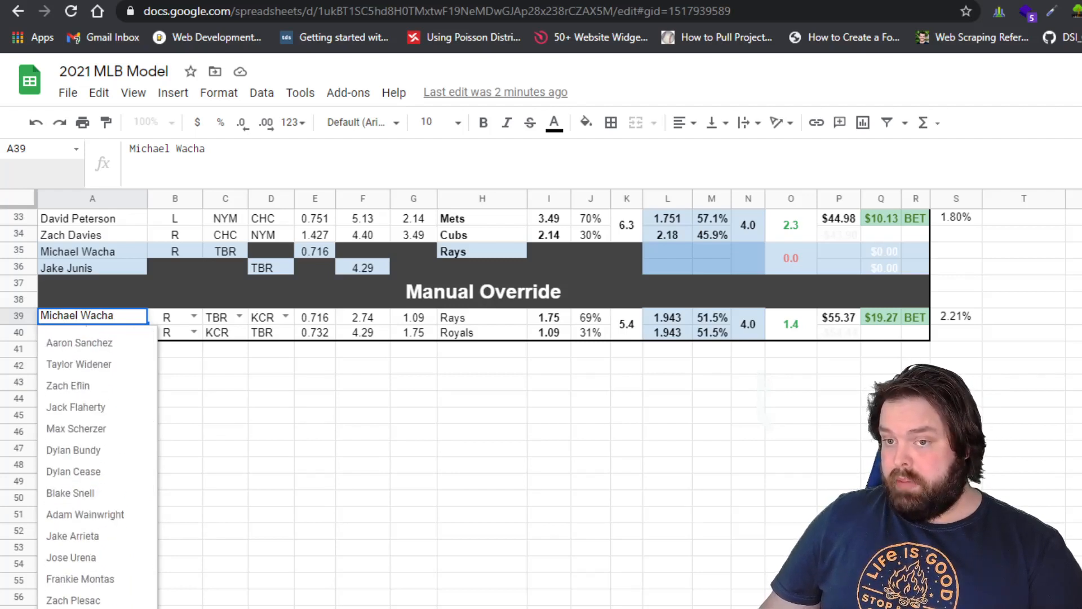
pyautogui.click(311, 449)
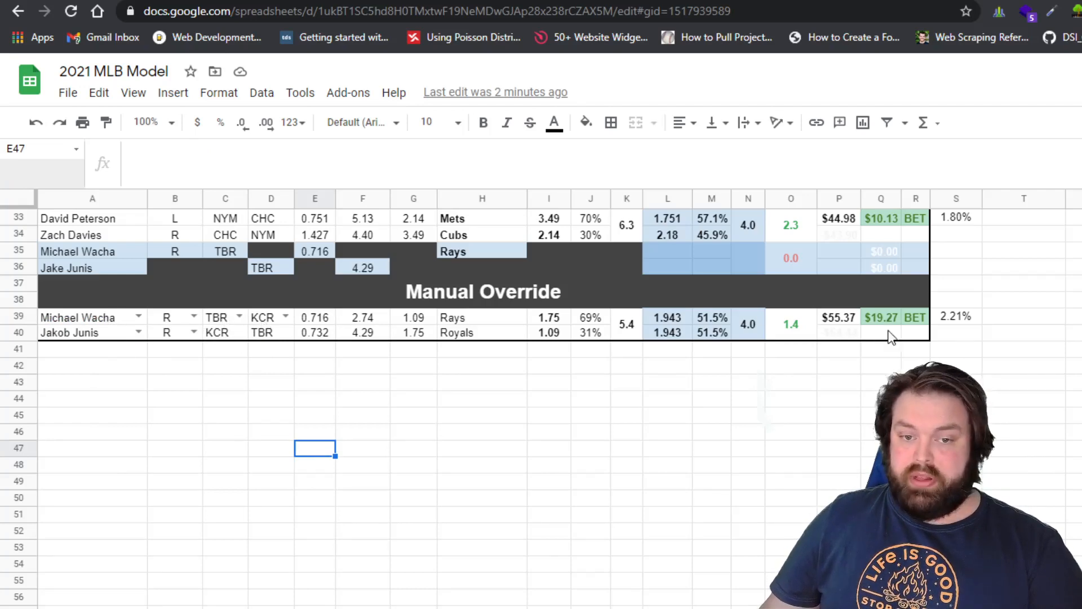
# Review the First 5 Innings projections, the blacked-out matchups and the Manual Override bet in rows 39 and 40
pyautogui.scroll(2, 677, 377)
pyautogui.scroll(-2, 672, 373)
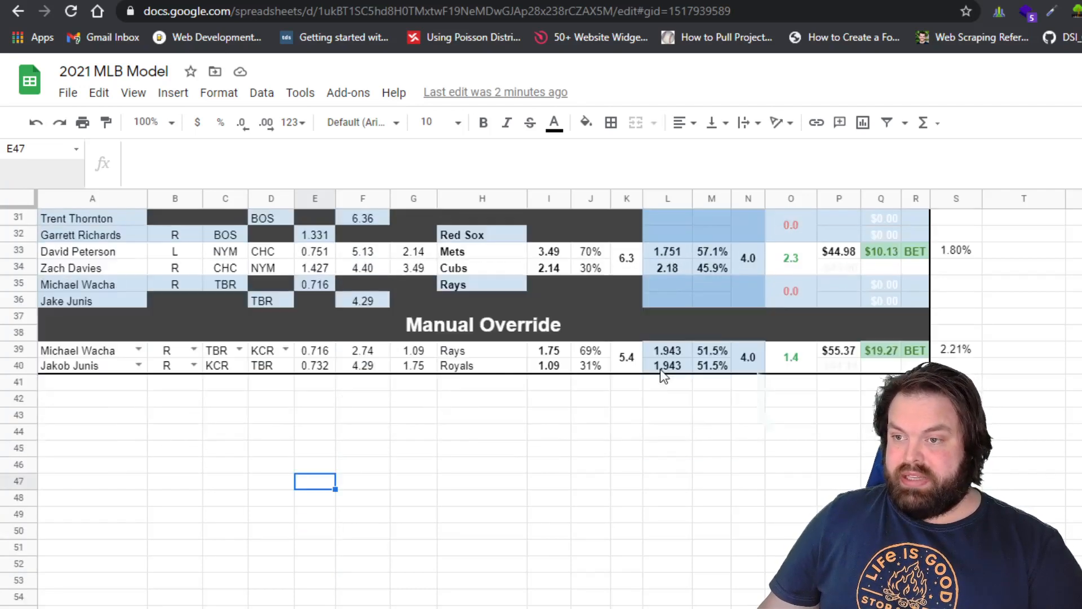
pyautogui.scroll(10, 207, 327)
pyautogui.scroll(-2, 196, 317)
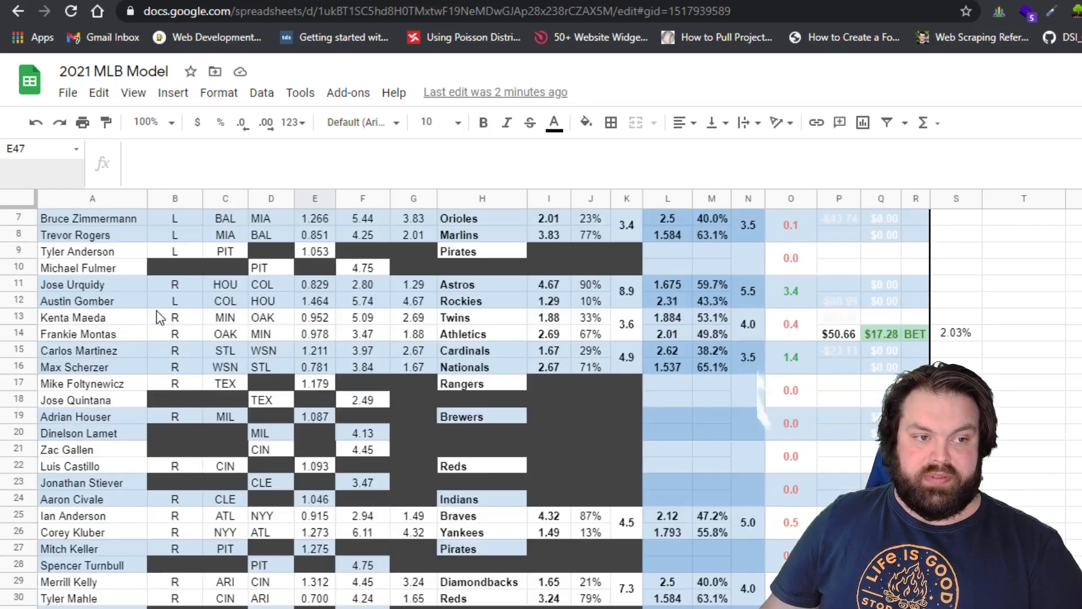
pyautogui.scroll(1, 147, 304)
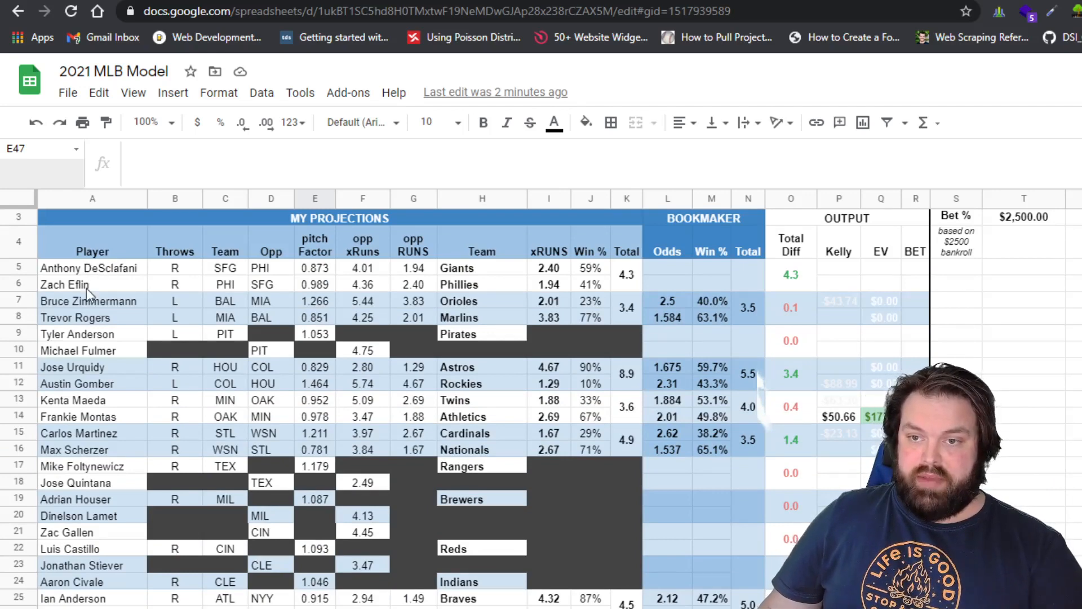
pyautogui.scroll(-5, 86, 288)
pyautogui.scroll(-3, 99, 353)
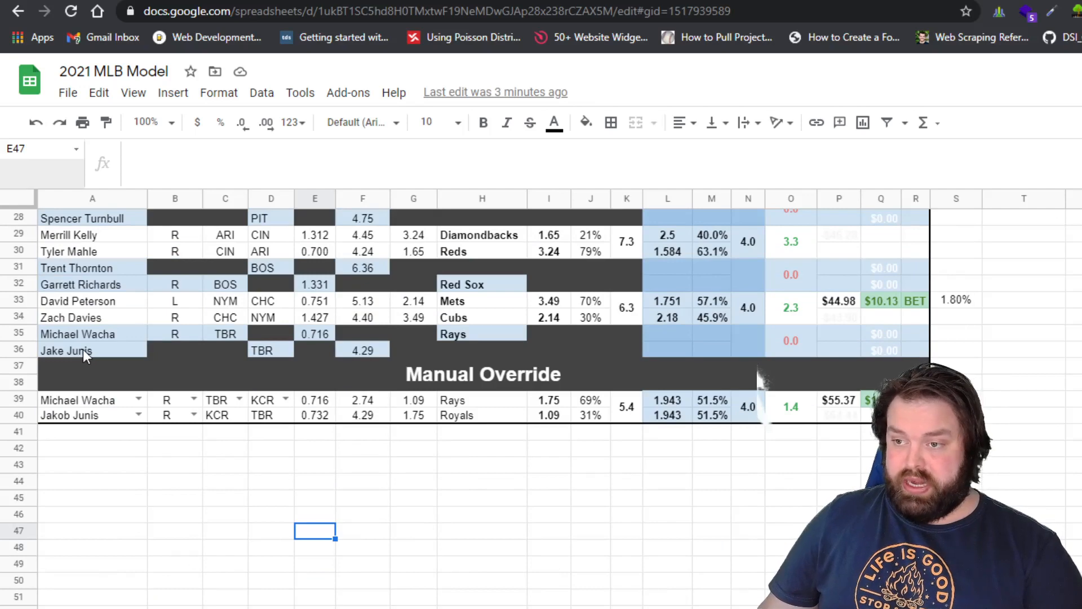
pyautogui.scroll(-2, 113, 348)
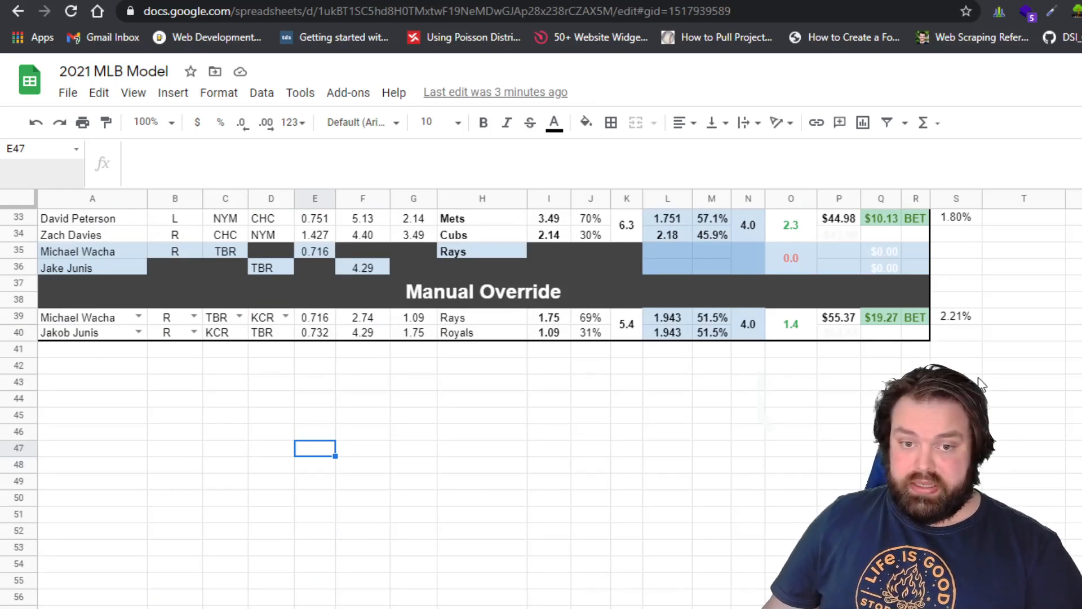
pyautogui.scroll(10, 692, 303)
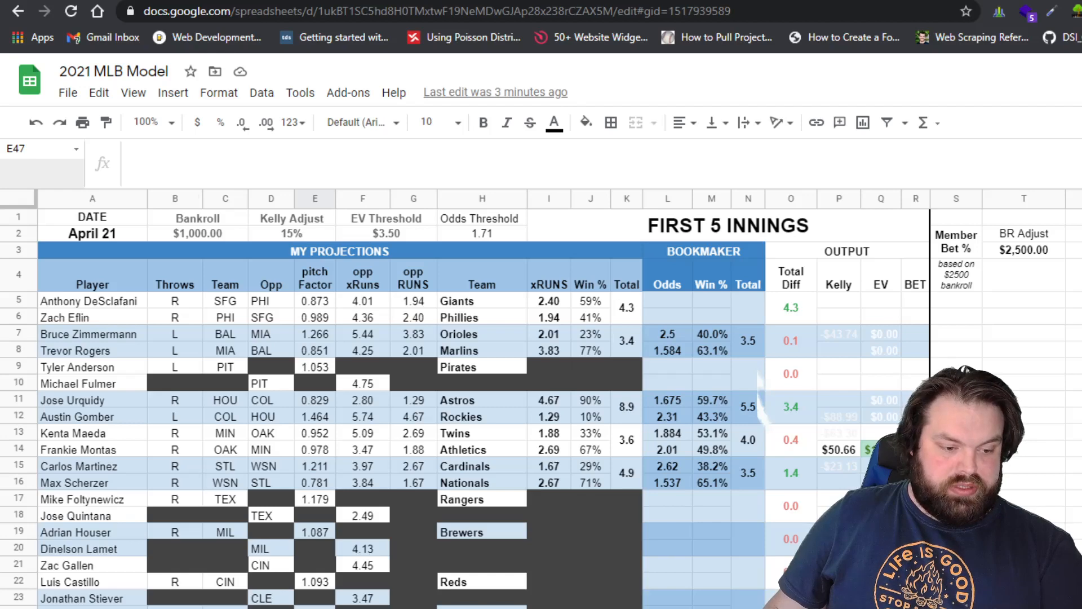
# Open the Probables Rough sheet and examine the player list at W3:W4 and the first matchup's imported block B2:O4
pyautogui.click(384, 608)
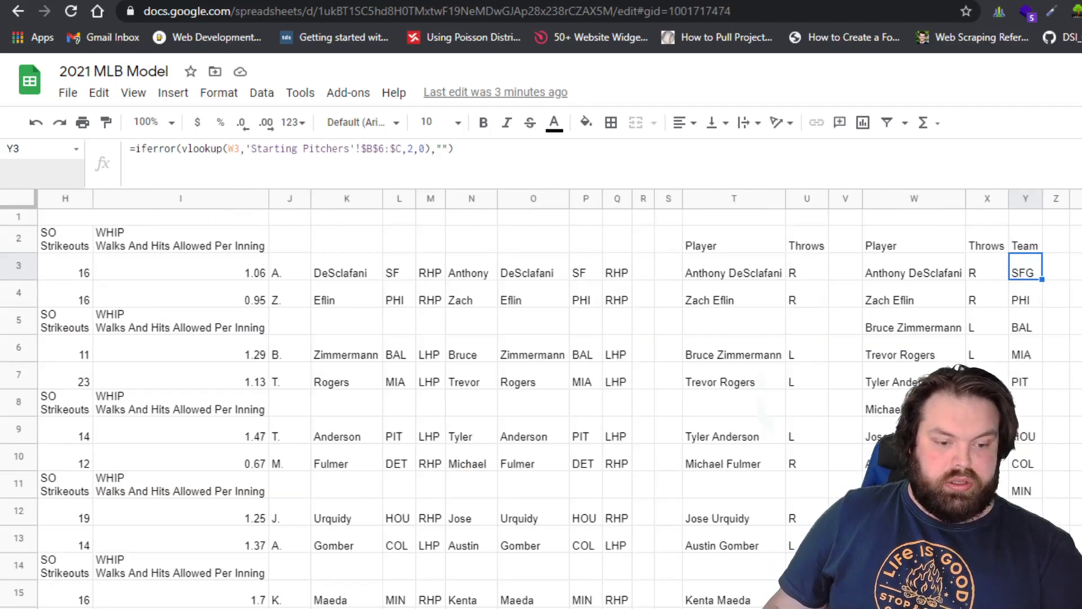
pyautogui.hscroll(-5, 122, 256)
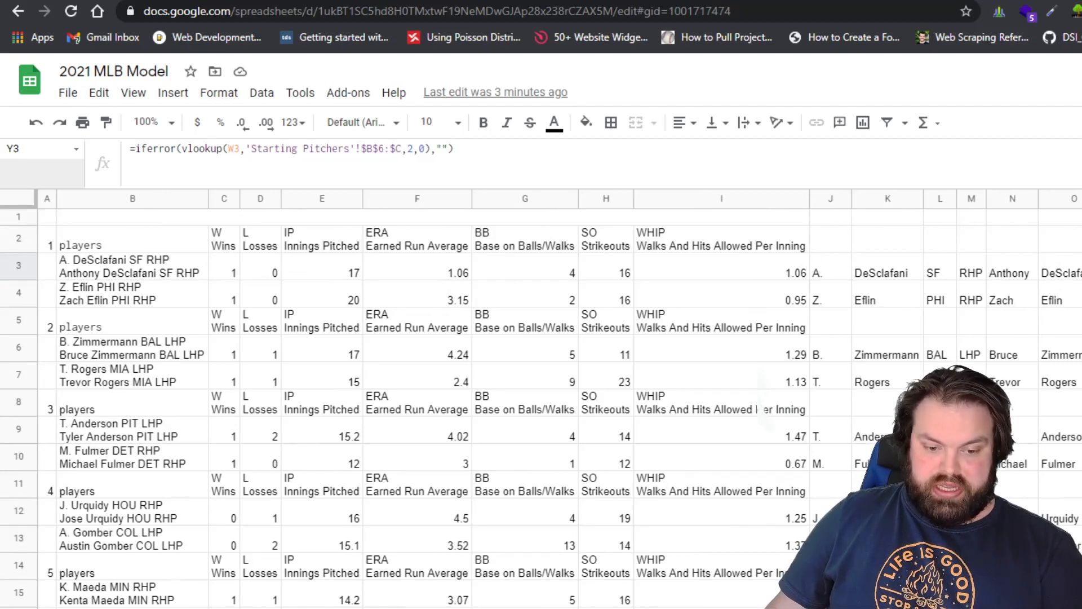
pyautogui.hscroll(7, 560, 399)
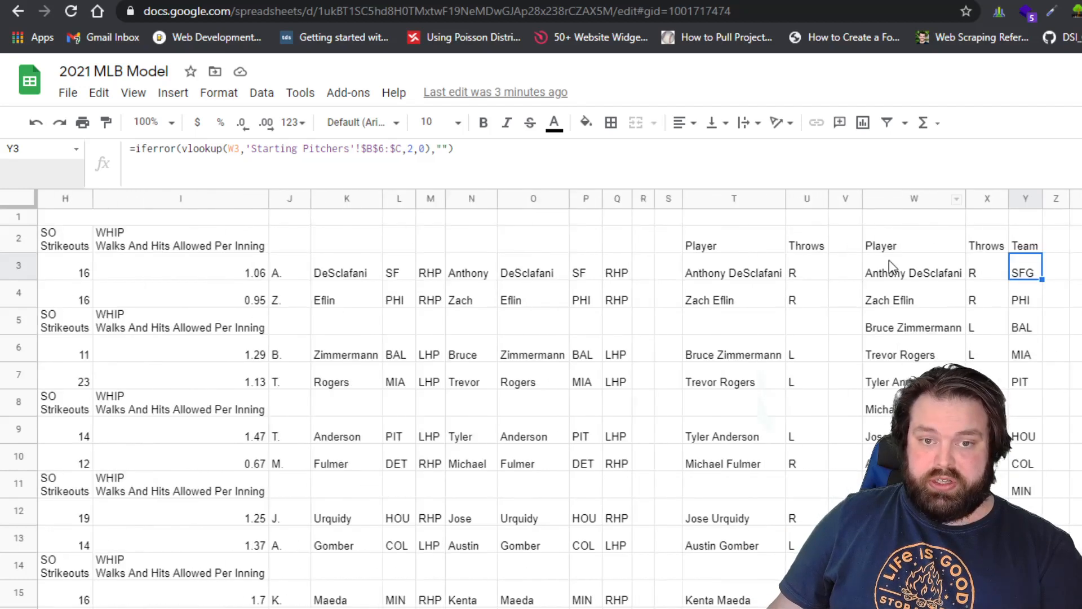
pyautogui.moveTo(885, 264); pyautogui.dragTo(922, 307)
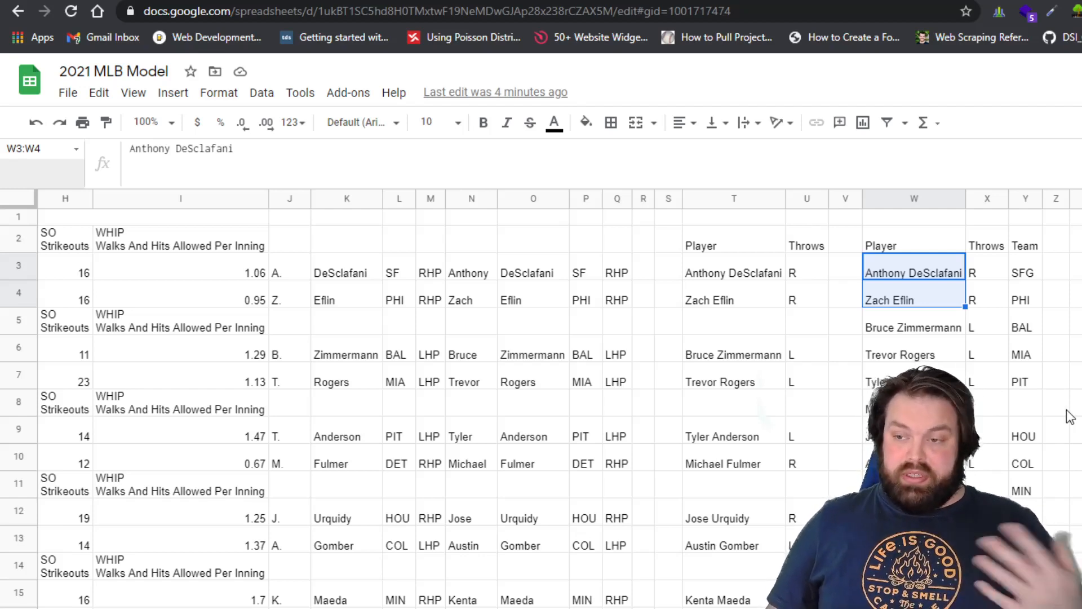
pyautogui.scroll(-5, 1065, 416)
pyautogui.scroll(5, 1066, 415)
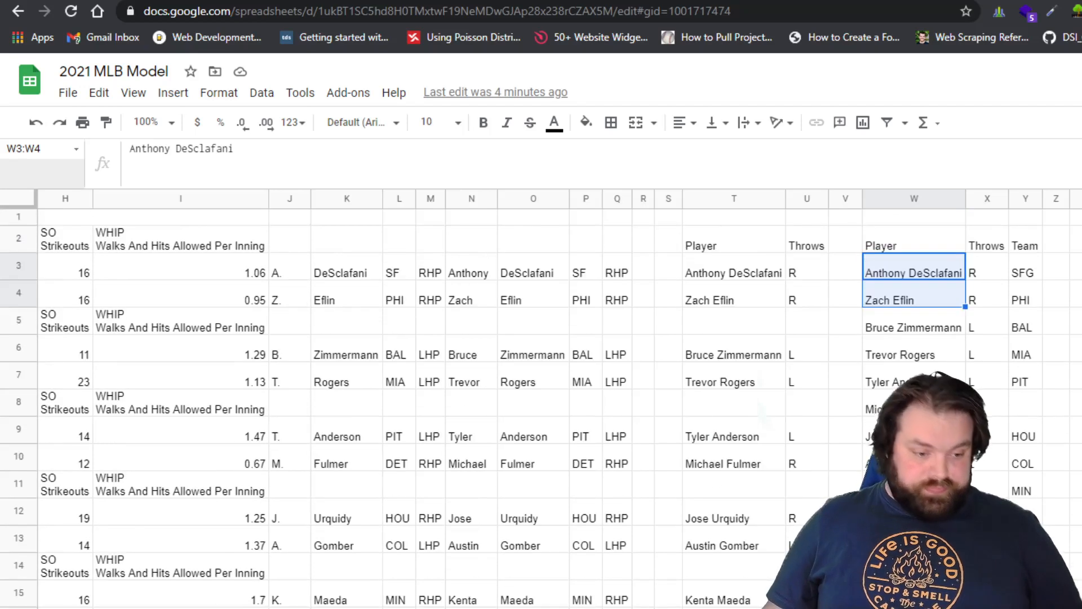
pyautogui.hscroll(-10, 541, 395)
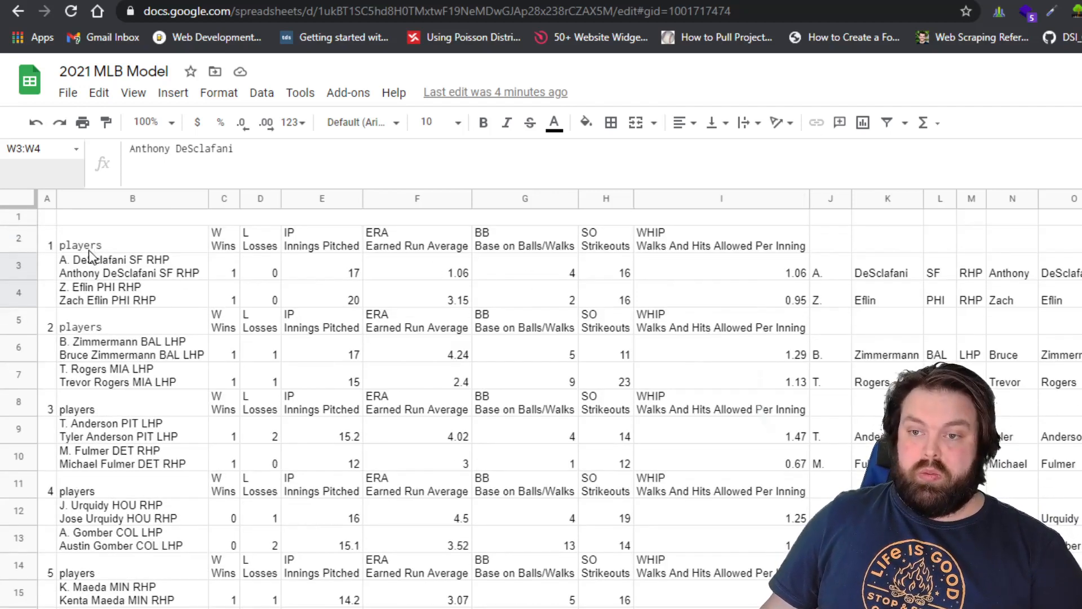
pyautogui.moveTo(97, 247); pyautogui.dragTo(1079, 299)
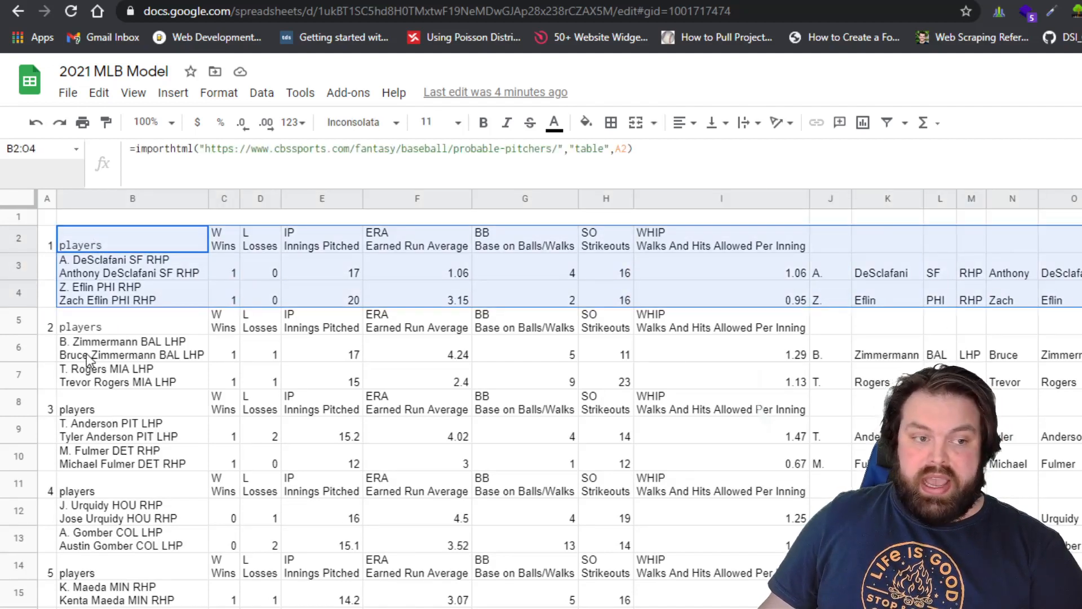